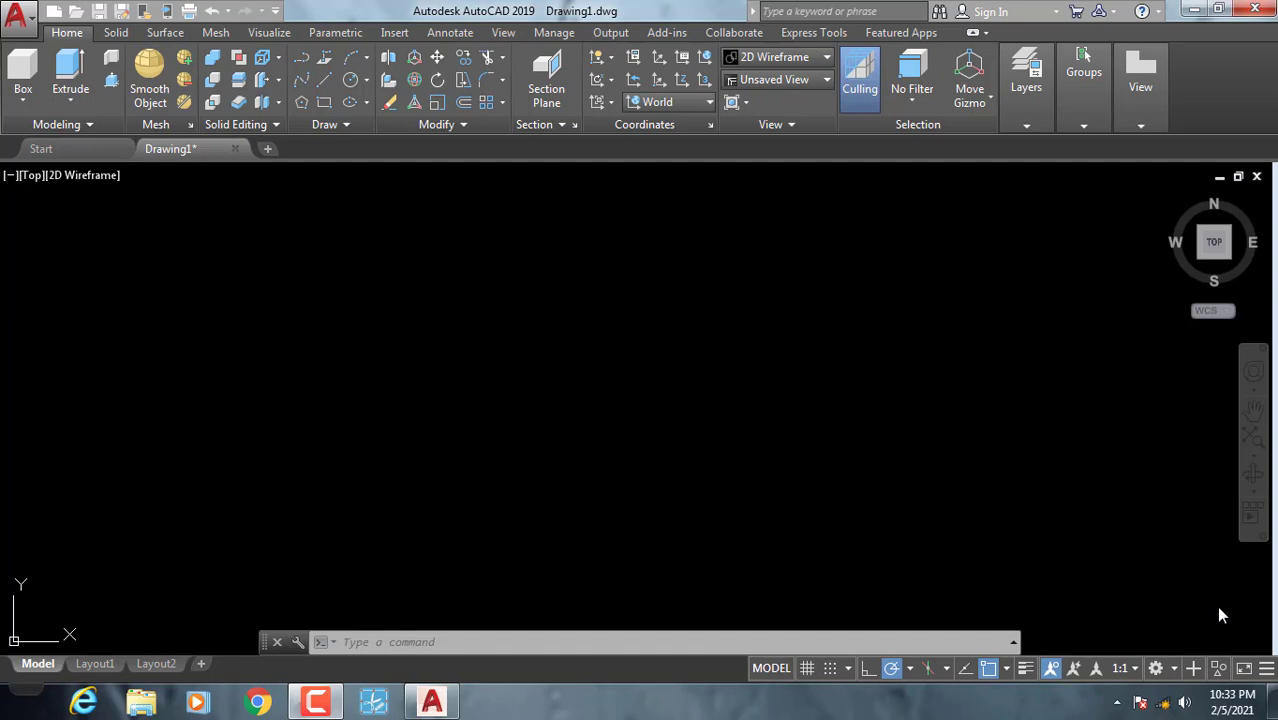
# - Cancel a stray selection and pan the empty drawing slightly
pyautogui.click(630, 434)
pyautogui.press('Escape')
pyautogui.press('Escape')
pyautogui.press('Escape')
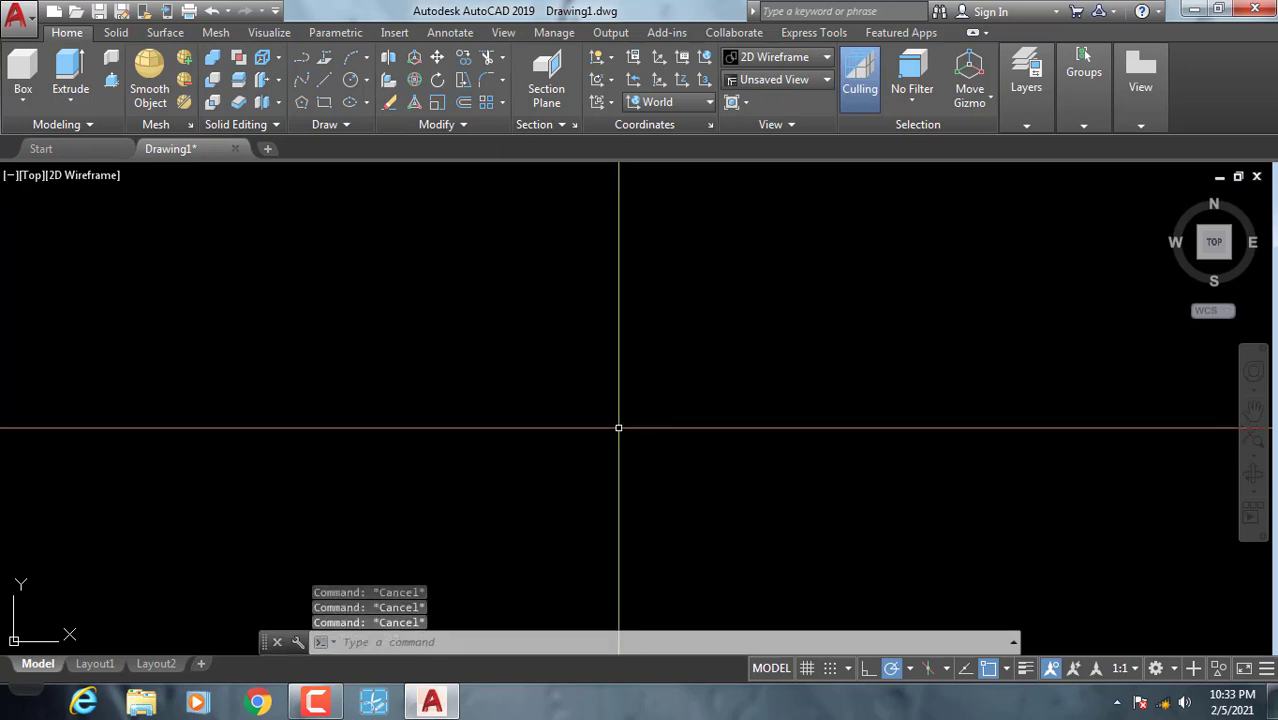
pyautogui.moveTo(504, 456)
pyautogui.mouseDown(button='middle')
pyautogui.moveTo(476, 437)
pyautogui.moveTo(486, 449)
pyautogui.mouseUp(button='middle')
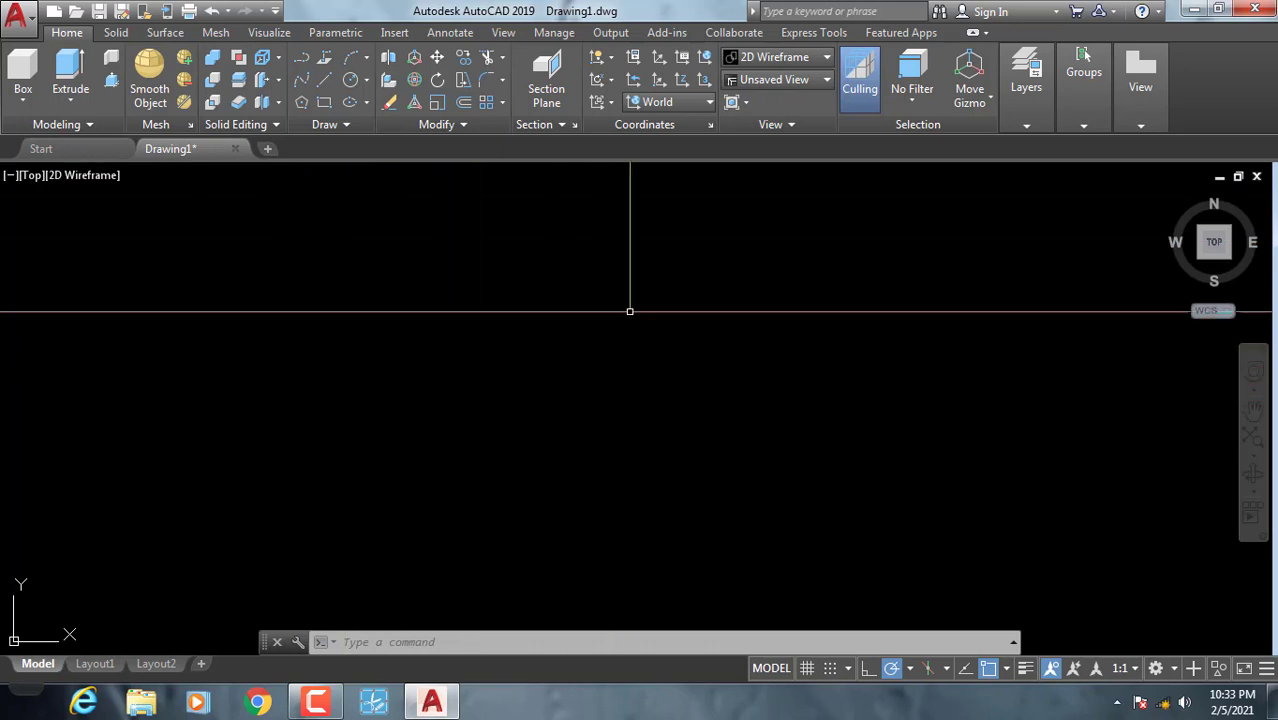
pyautogui.click(606, 332)
pyautogui.click(569, 336)
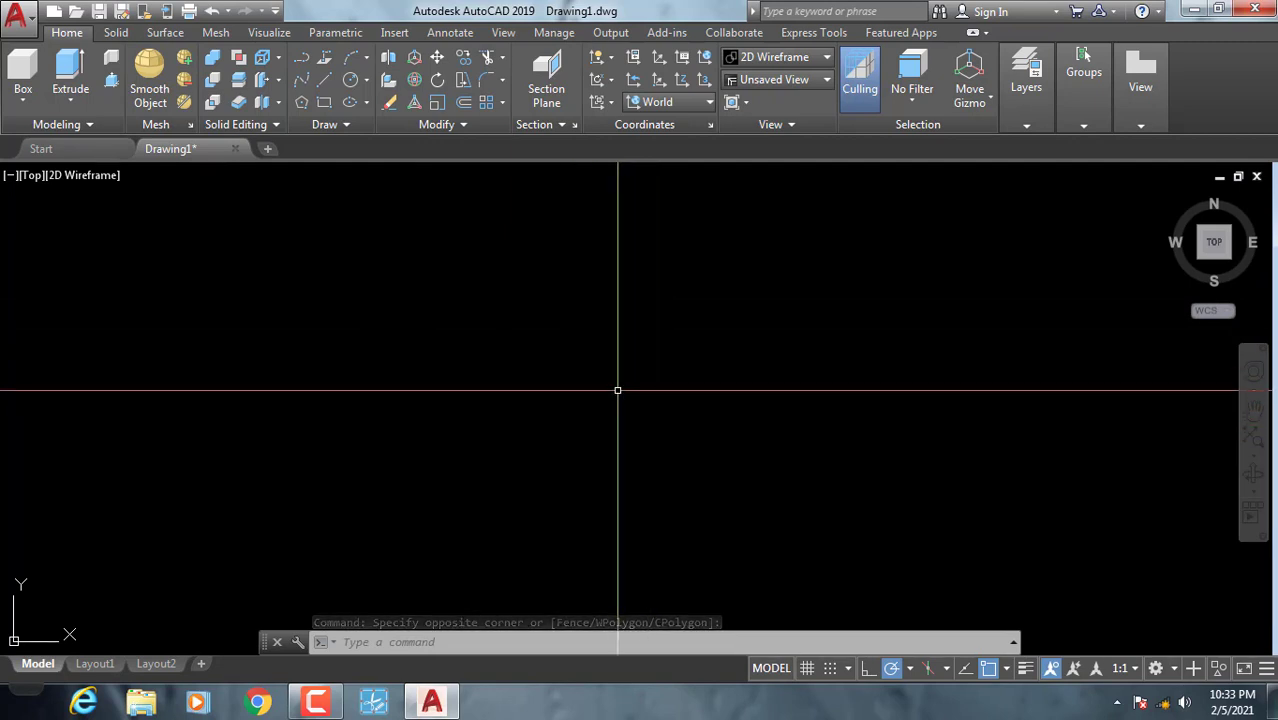
# - Shrink the crosshair size from 100 to 25 in Options (OP), checking the window colours
pyautogui.write('op')
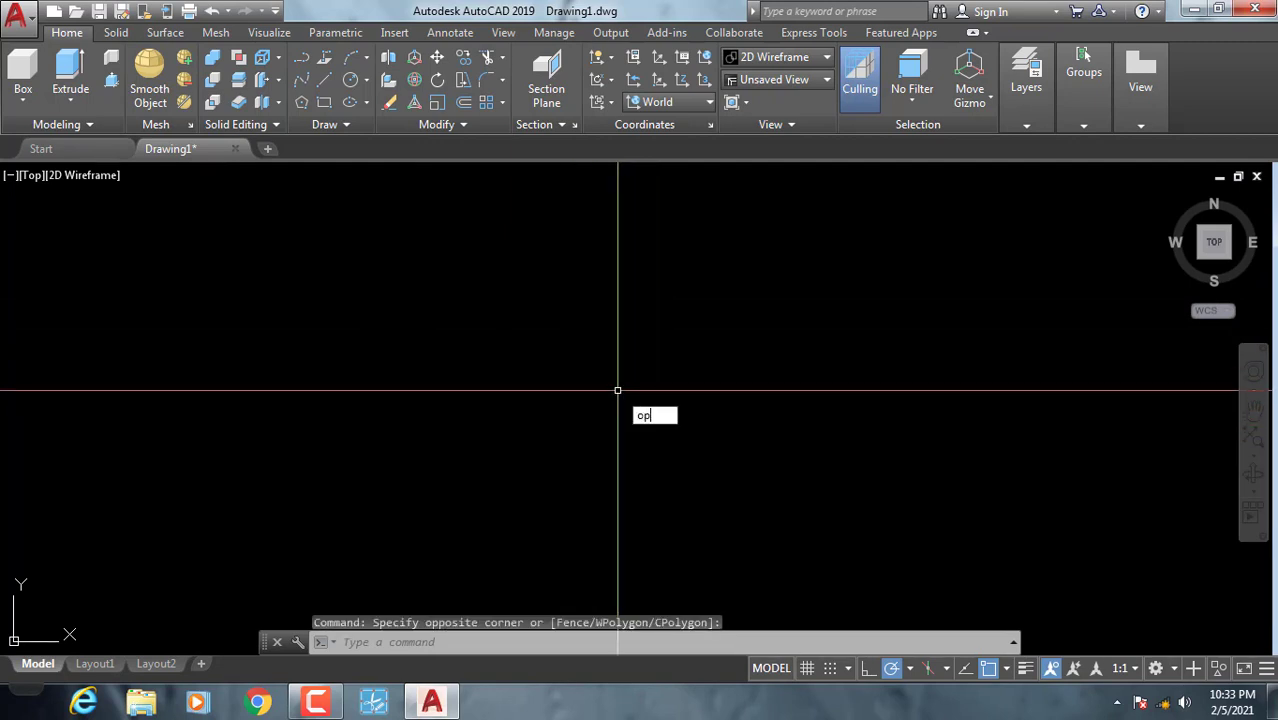
pyautogui.press('Return')
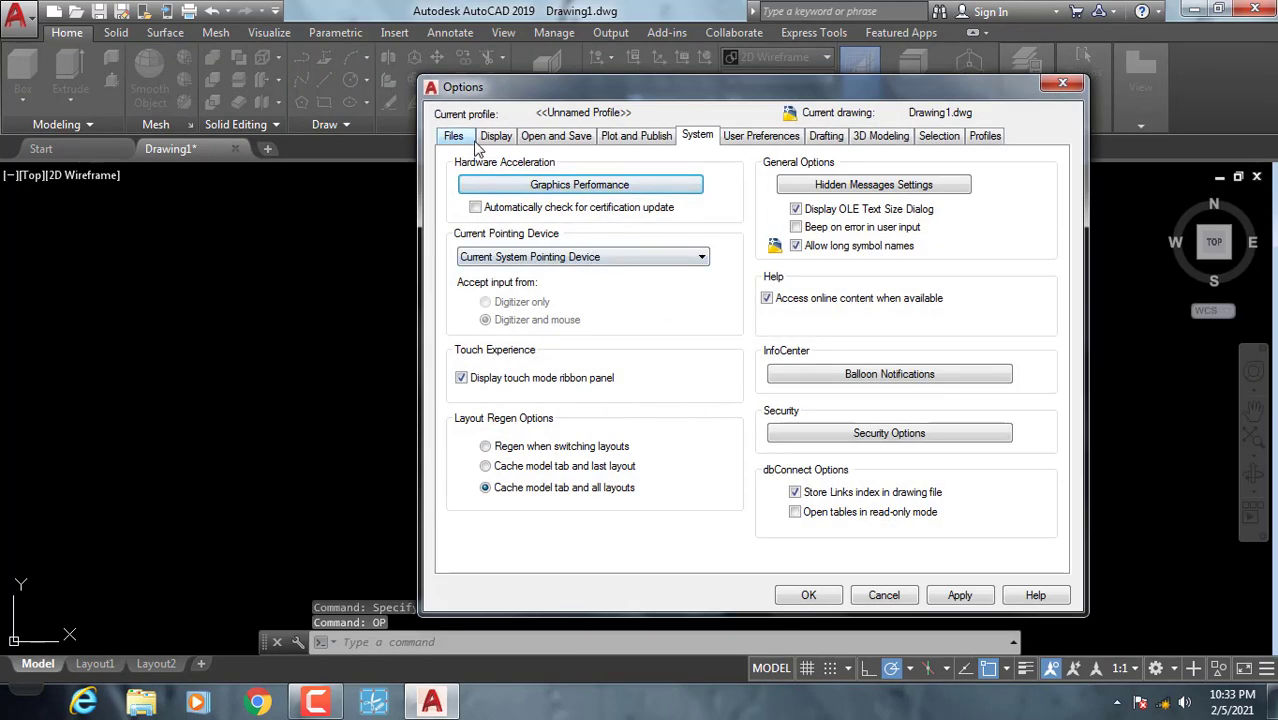
pyautogui.click(452, 138)
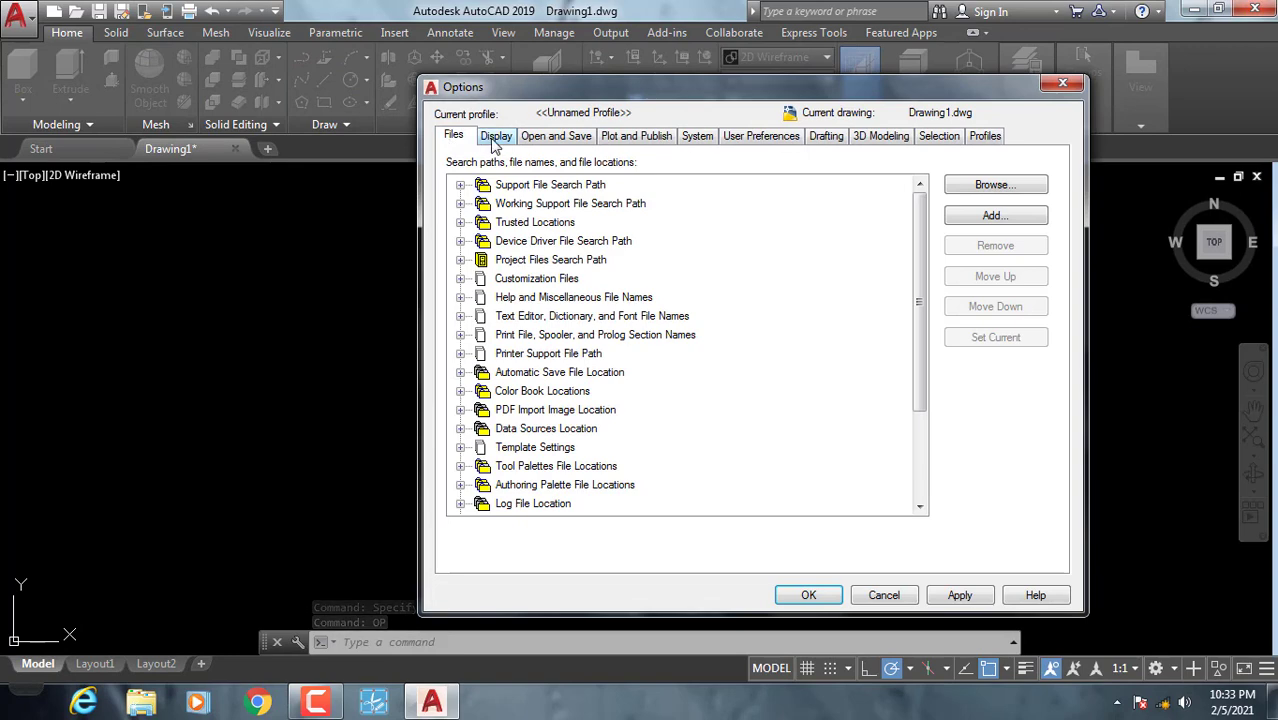
pyautogui.click(494, 137)
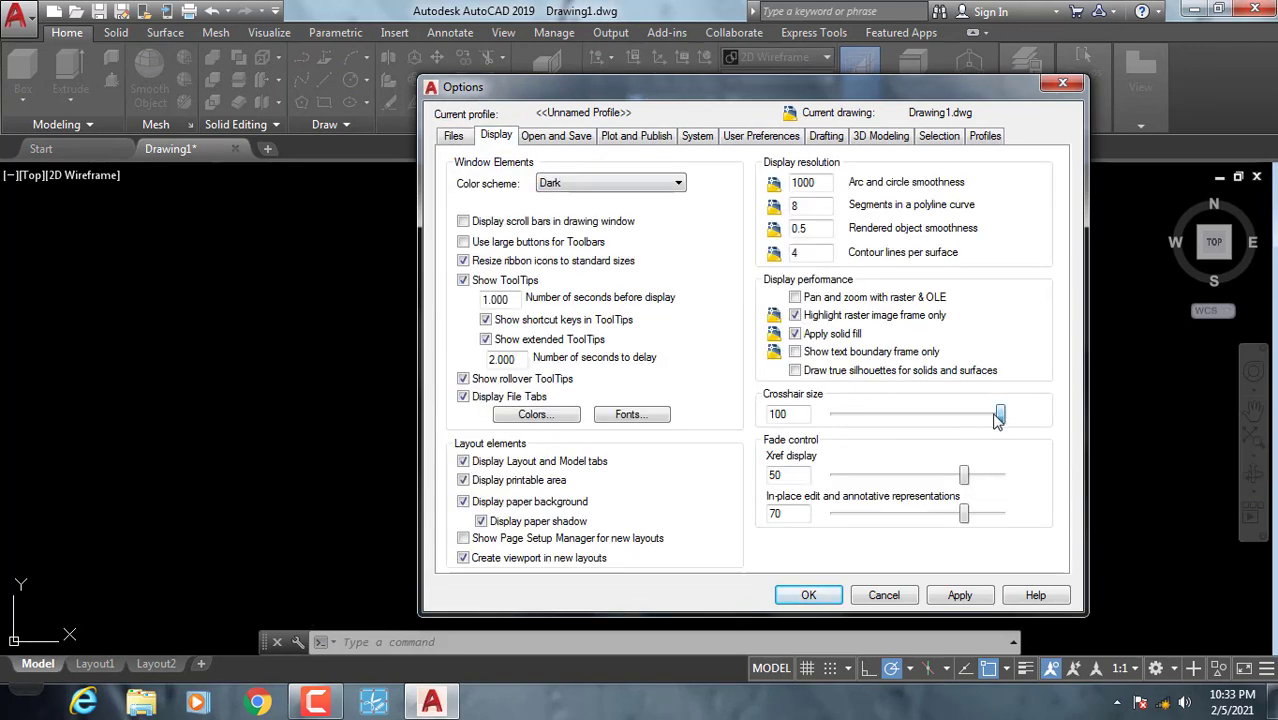
pyautogui.moveTo(880, 418); pyautogui.dragTo(875, 418)
pyautogui.click(554, 419)
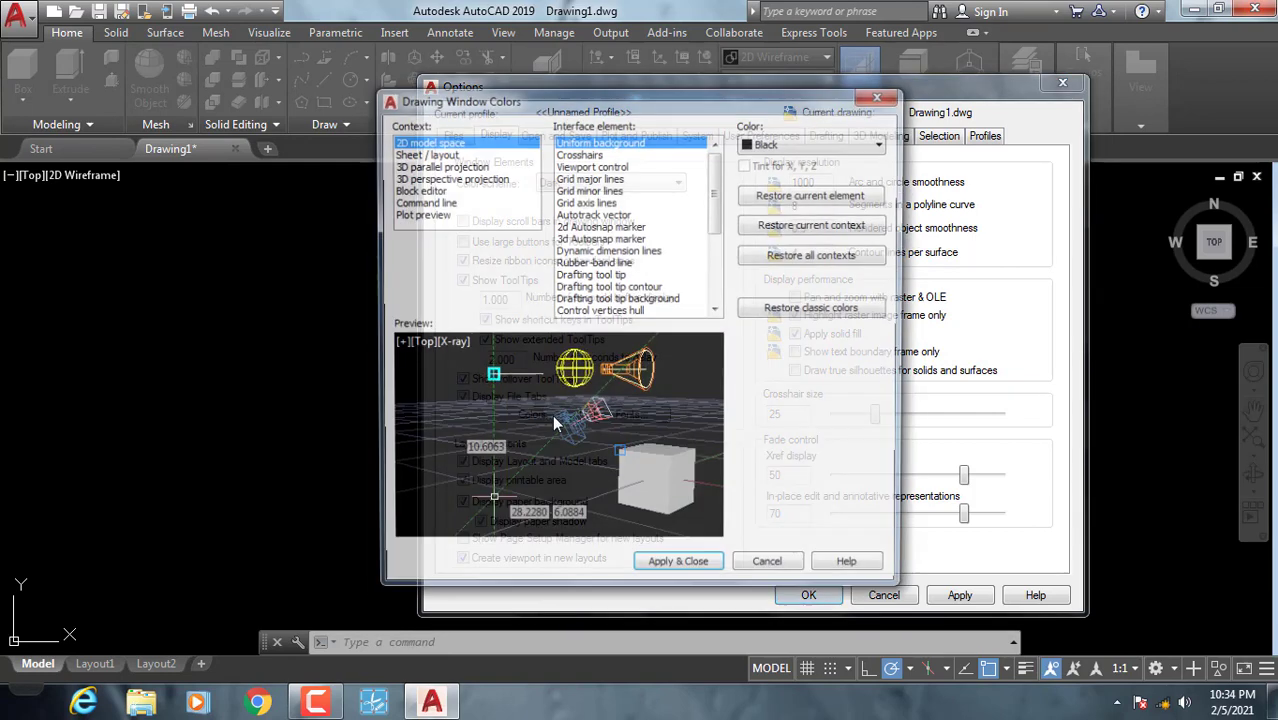
pyautogui.click(697, 576)
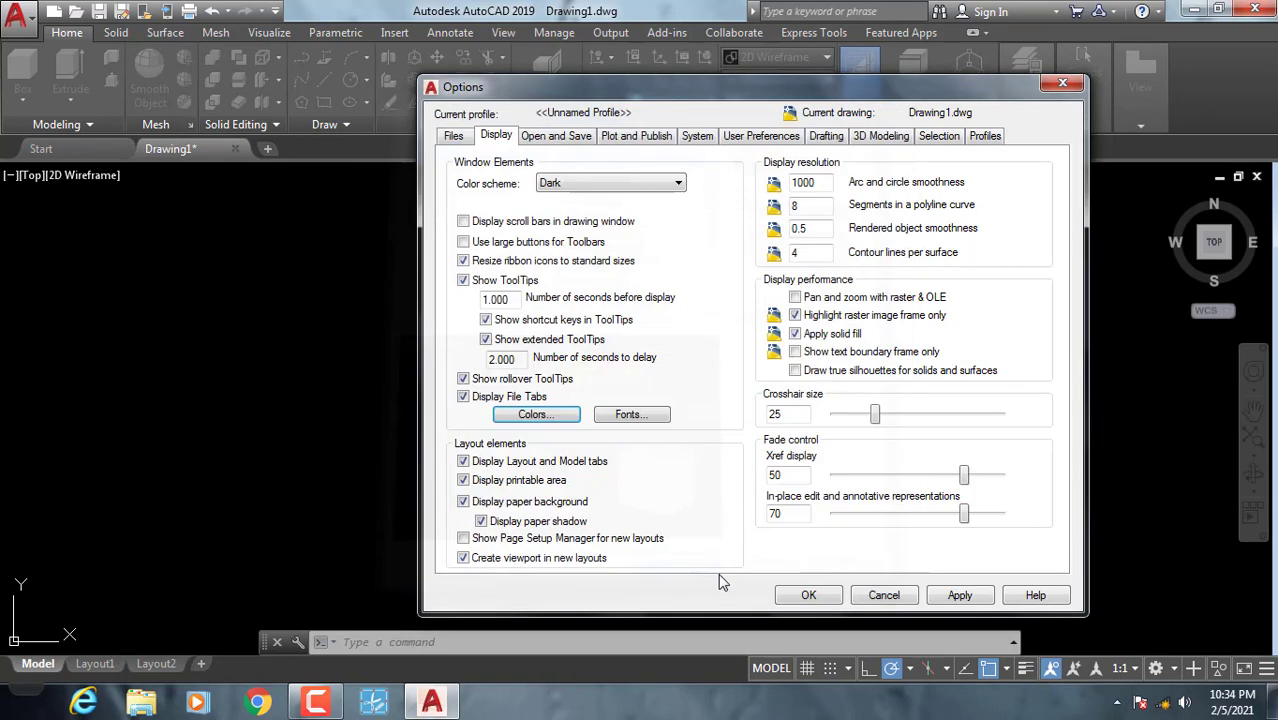
pyautogui.click(808, 595)
pyautogui.click(625, 336)
pyautogui.click(442, 408)
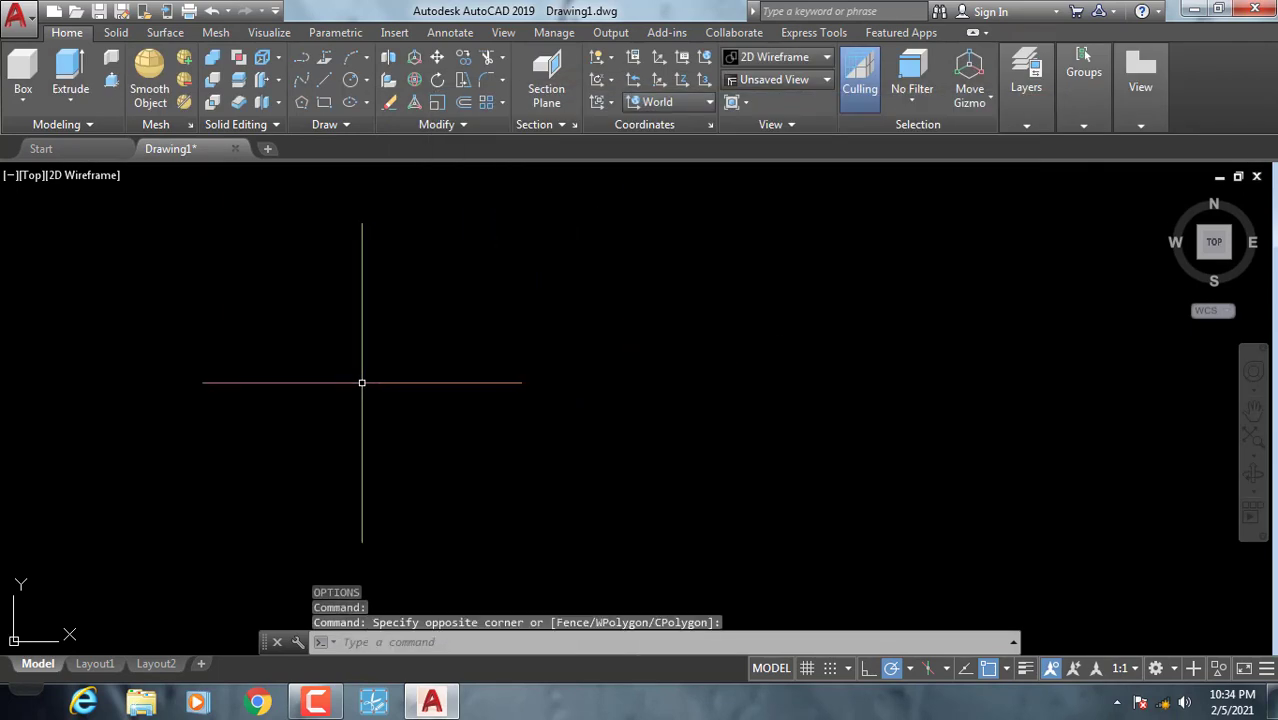
# - Pan the empty drawing and open the viewport's preset view list, with Top checked
pyautogui.moveTo(502, 396)
pyautogui.mouseDown(button='middle')
pyautogui.moveTo(522, 363)
pyautogui.moveTo(784, 348)
pyautogui.moveTo(638, 400)
pyautogui.mouseUp(button='middle')
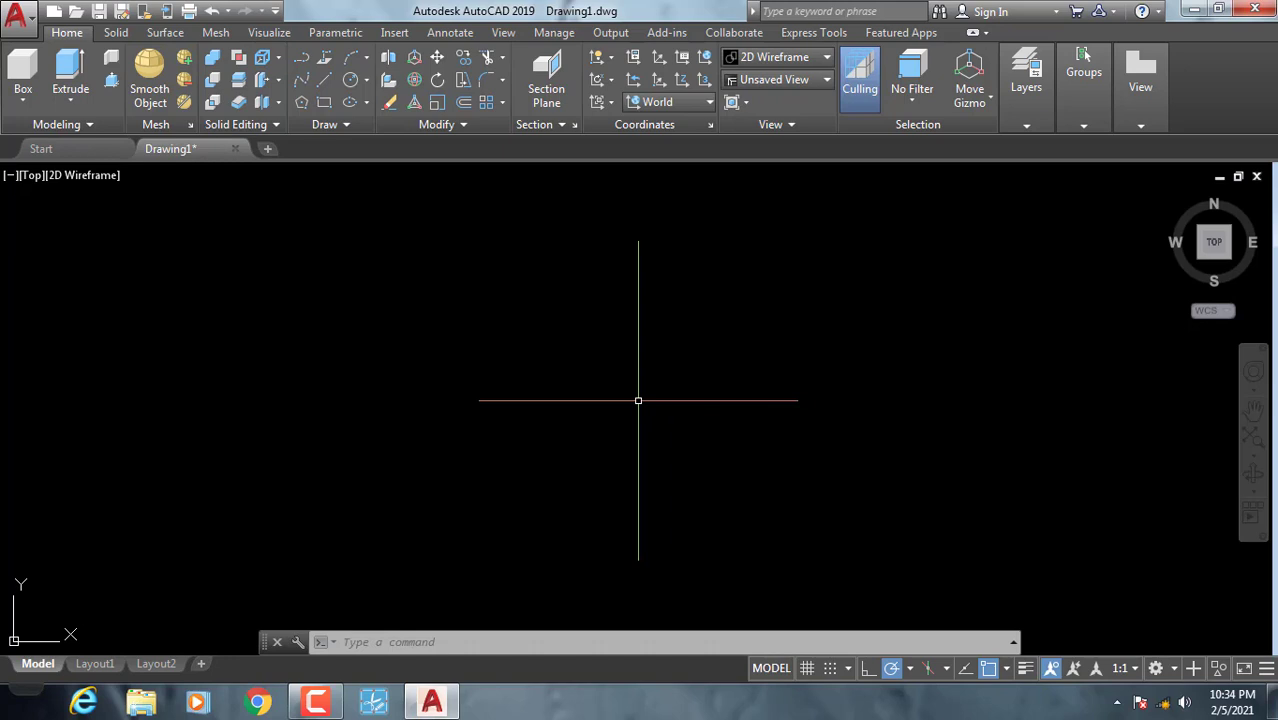
pyautogui.click(440, 305)
pyautogui.click(348, 360)
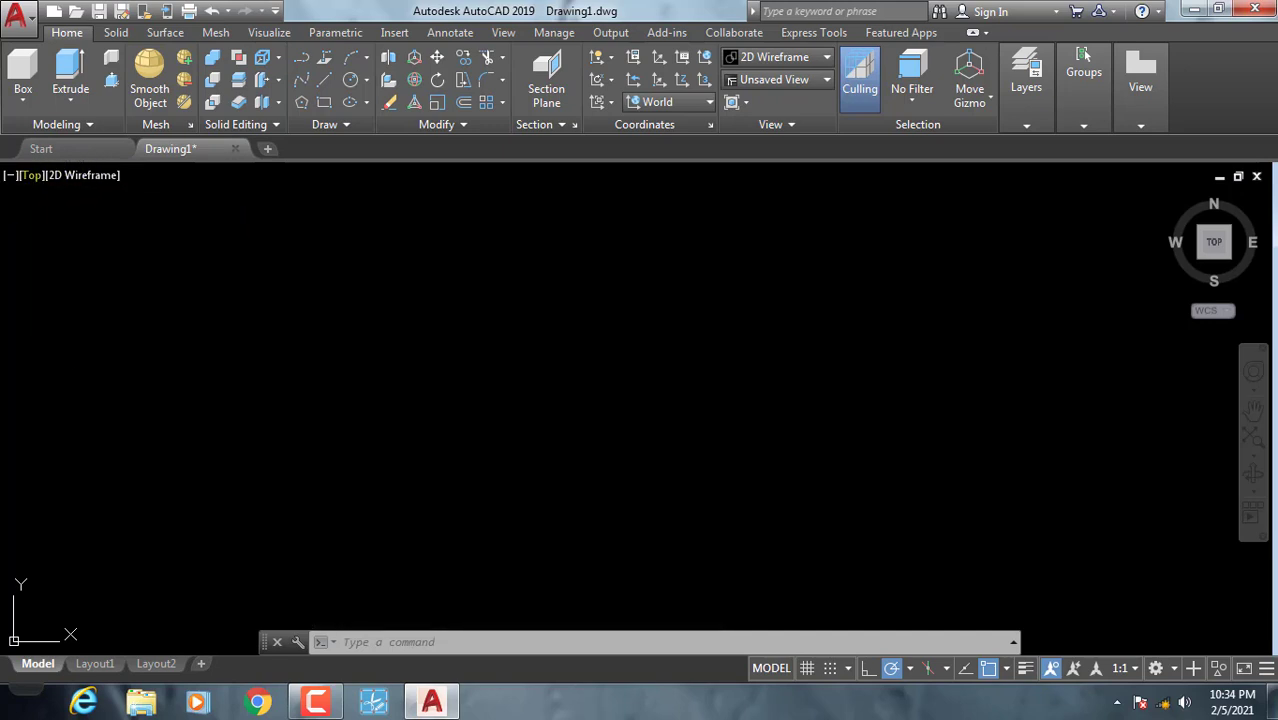
pyautogui.click(31, 176)
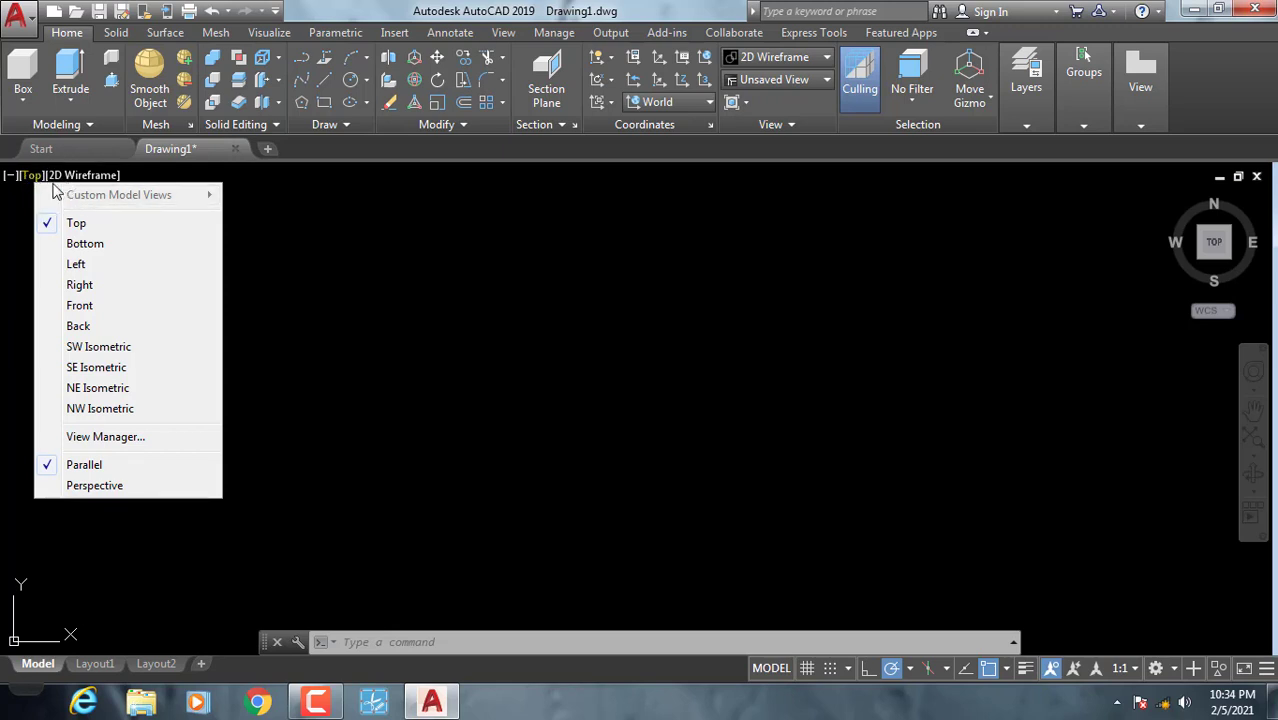
# - Switch to the SW Isometric view and pan the origin toward the drawing centre
pyautogui.click(127, 350)
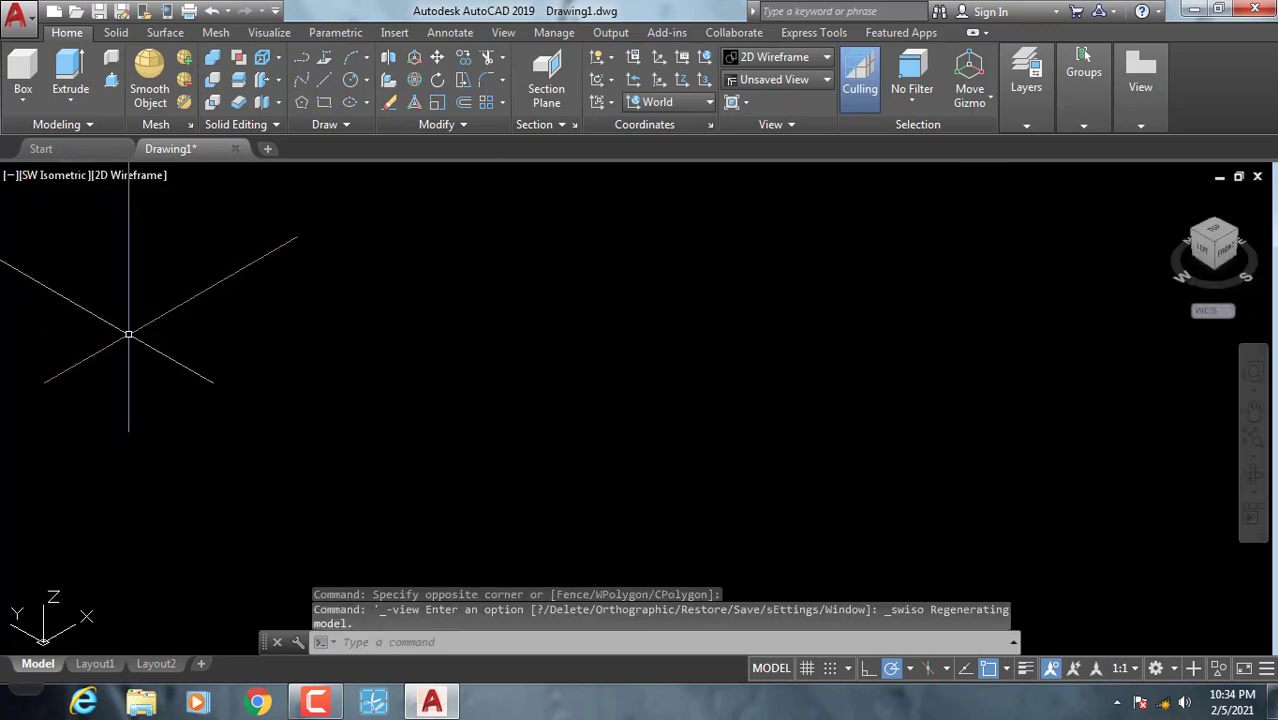
pyautogui.moveTo(358, 350); pyautogui.dragTo(434, 328, button='middle')
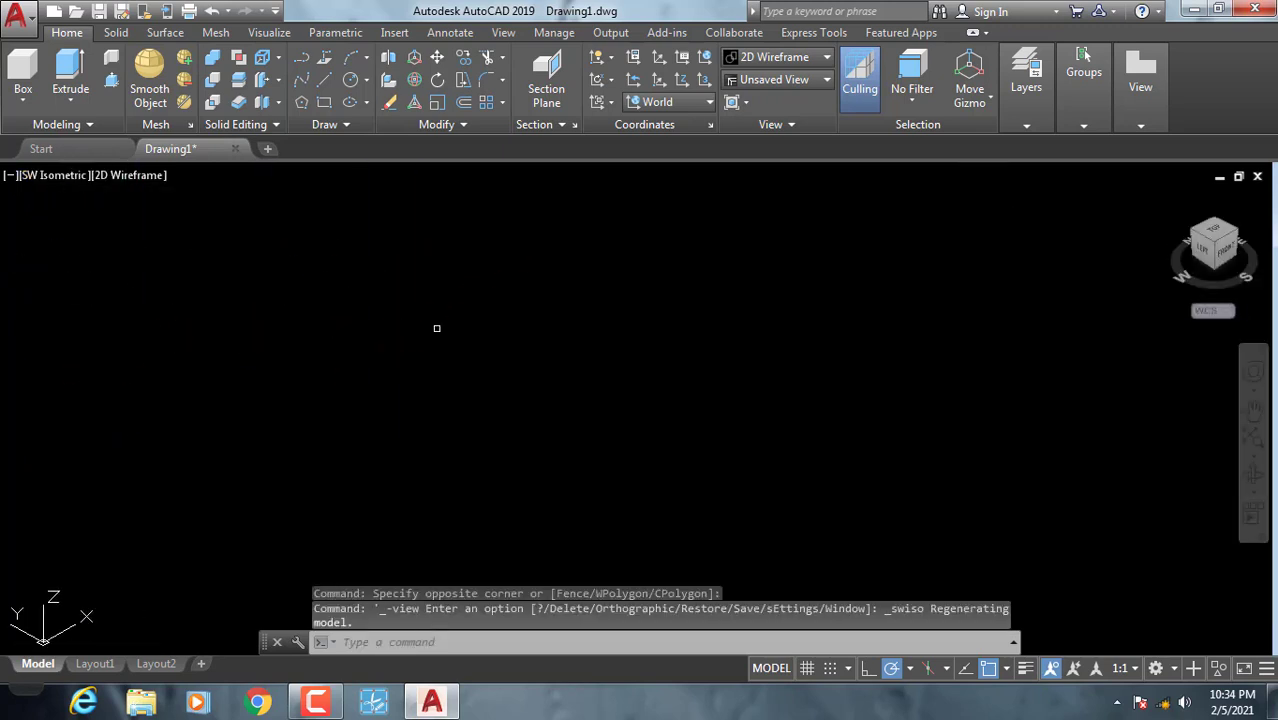
pyautogui.click(803, 80)
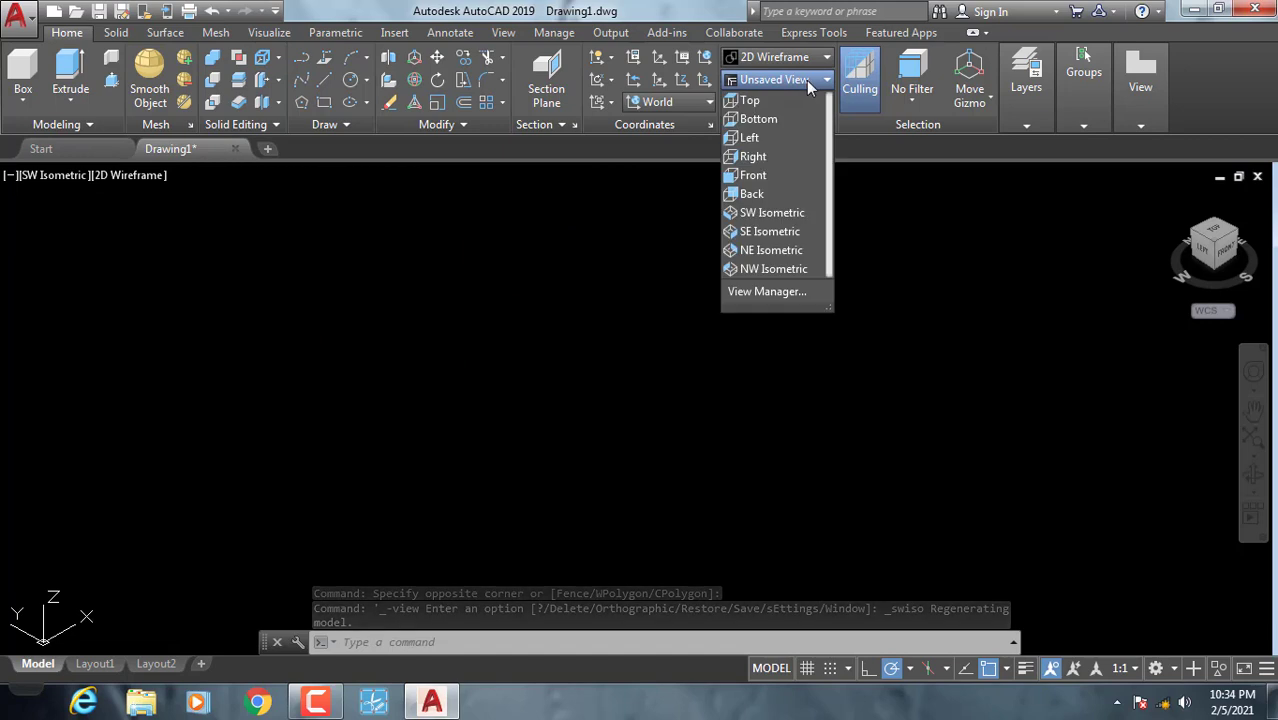
pyautogui.click(794, 214)
pyautogui.moveTo(600, 430); pyautogui.dragTo(408, 428, button='middle')
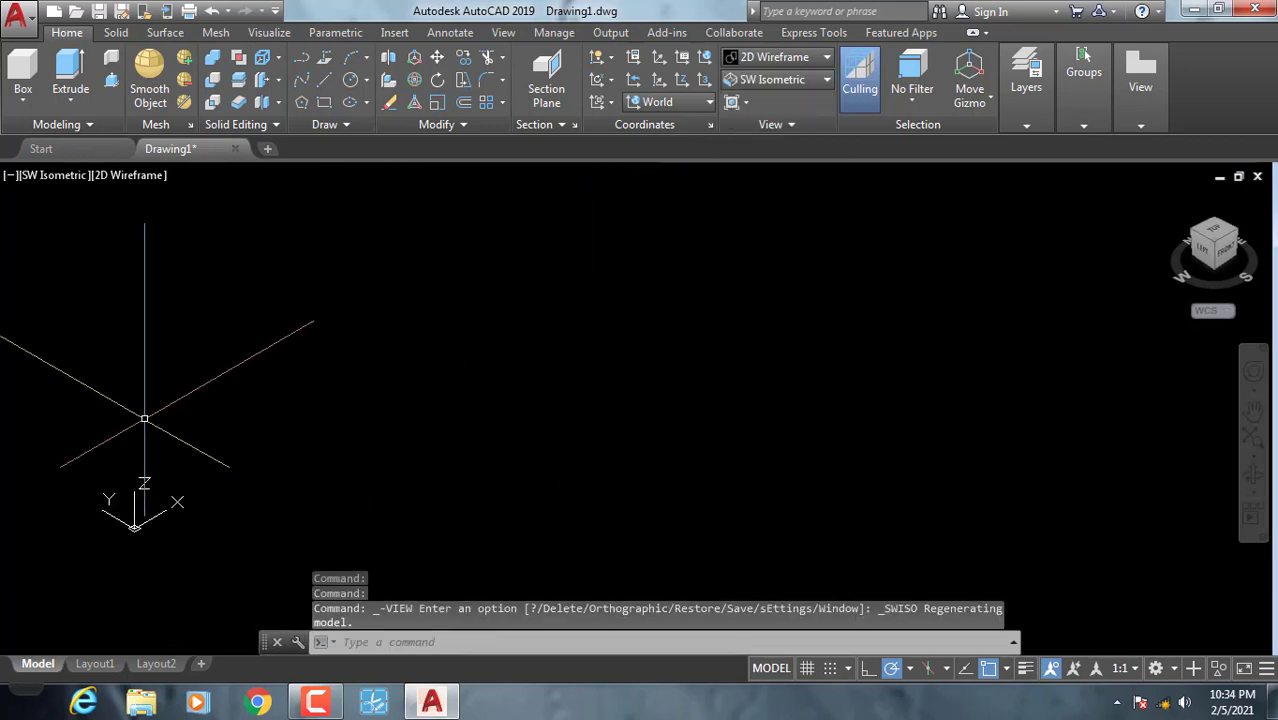
pyautogui.click(813, 81)
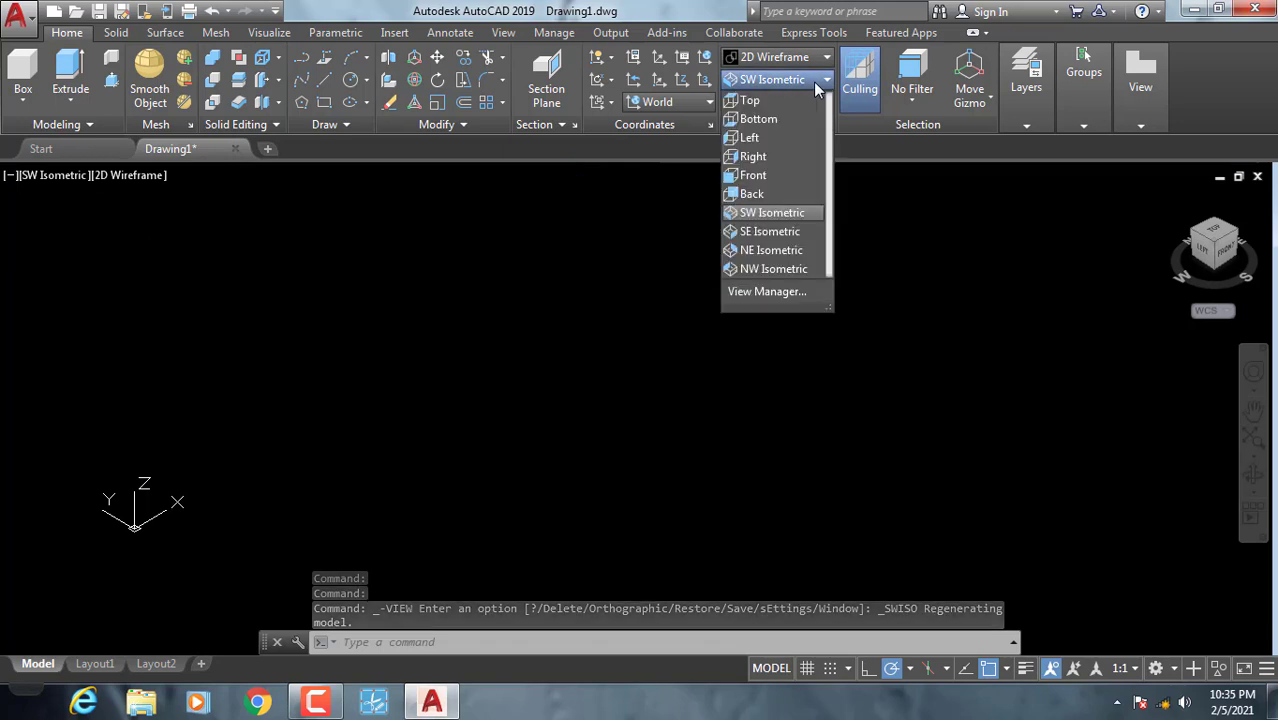
pyautogui.click(786, 214)
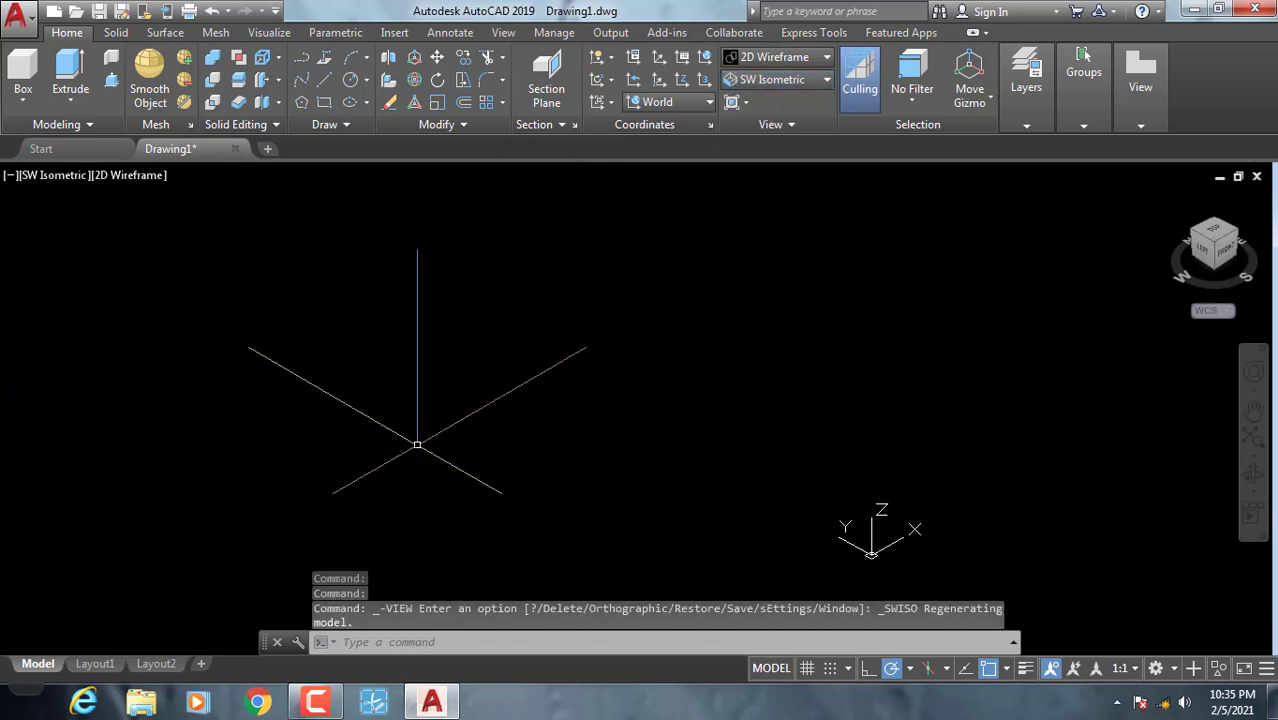
pyautogui.moveTo(417, 442); pyautogui.dragTo(271, 451, button='middle')
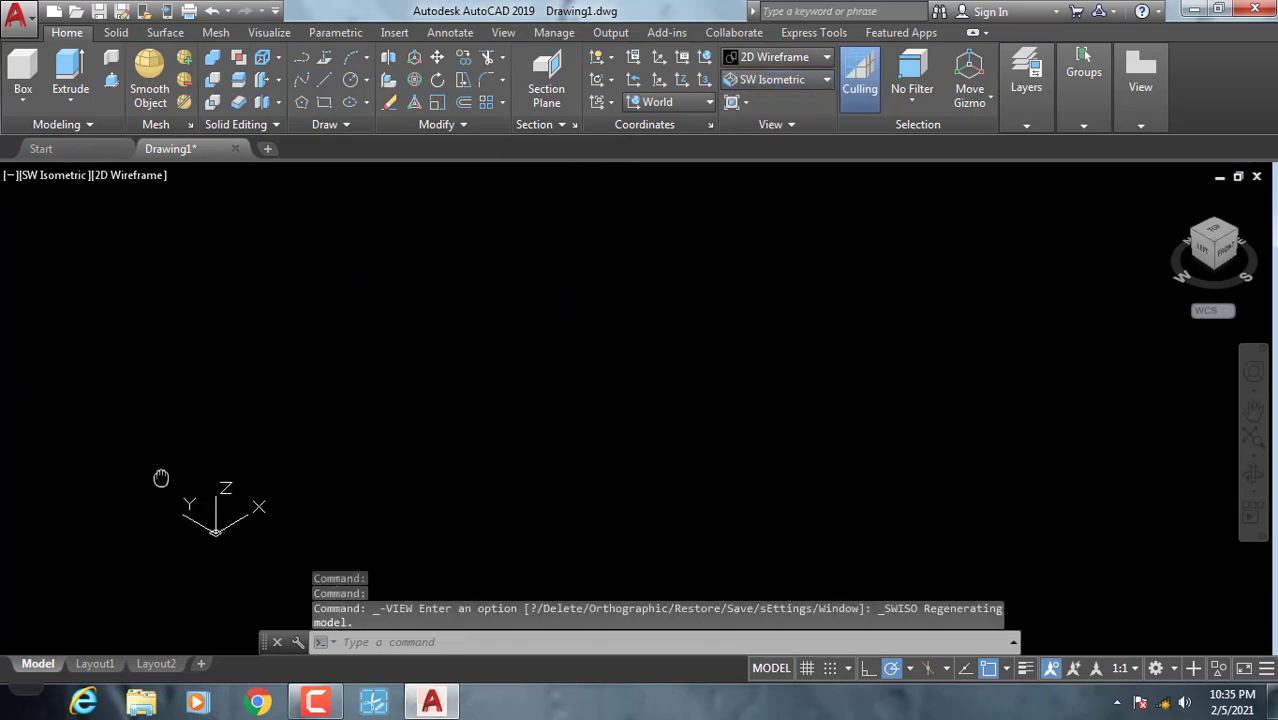
pyautogui.moveTo(425, 587); pyautogui.dragTo(140, 177, button='middle')
# - Try the Conceptual visual style, then return to 2D Wireframe
pyautogui.click(140, 176)
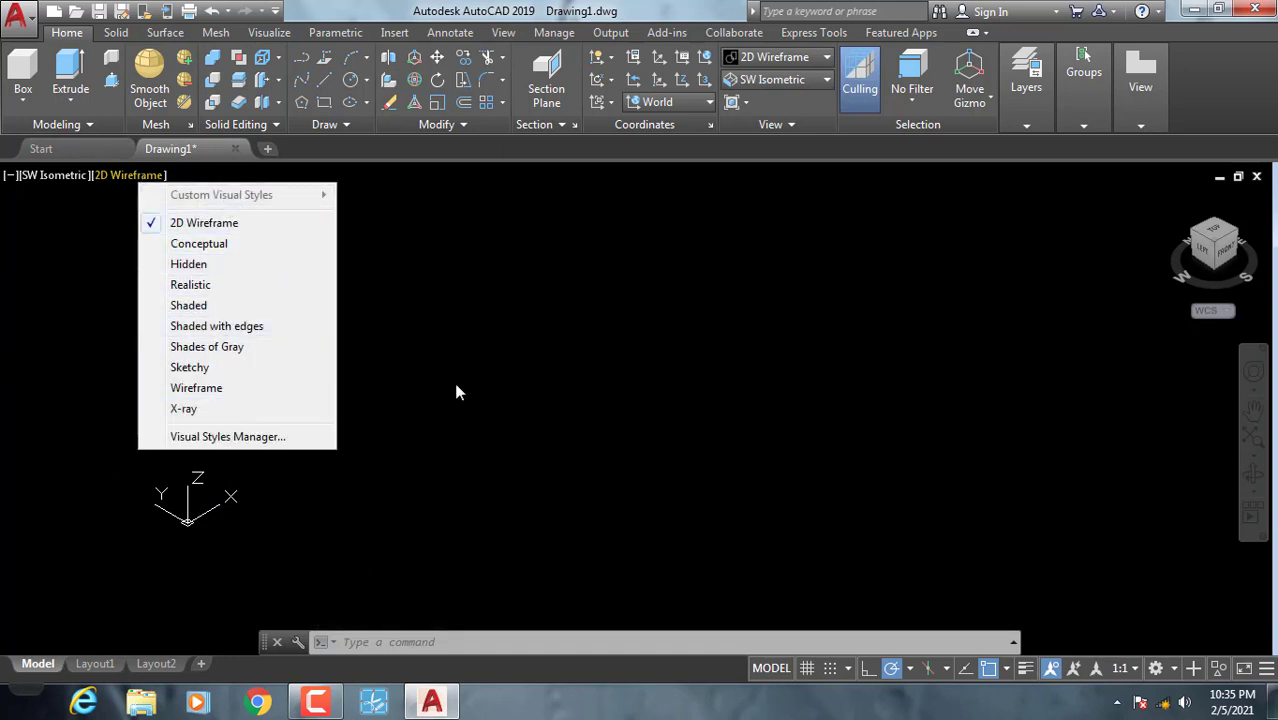
pyautogui.click(224, 243)
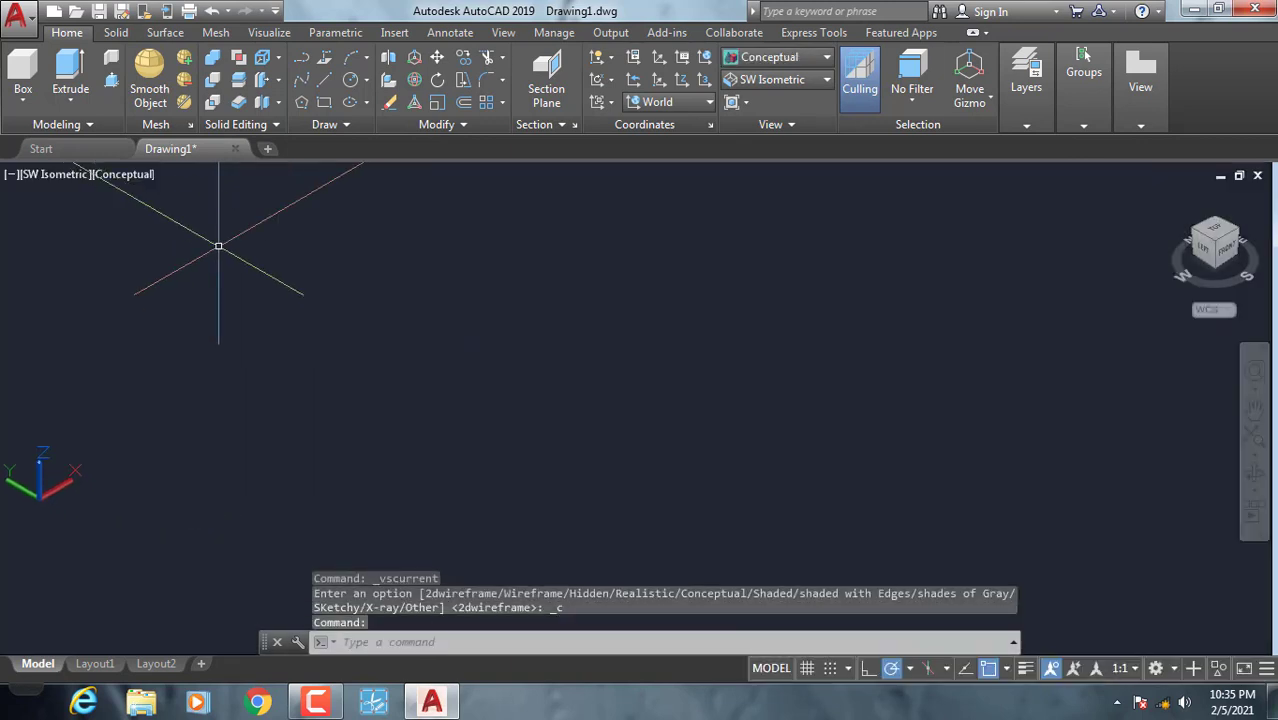
pyautogui.click(125, 174)
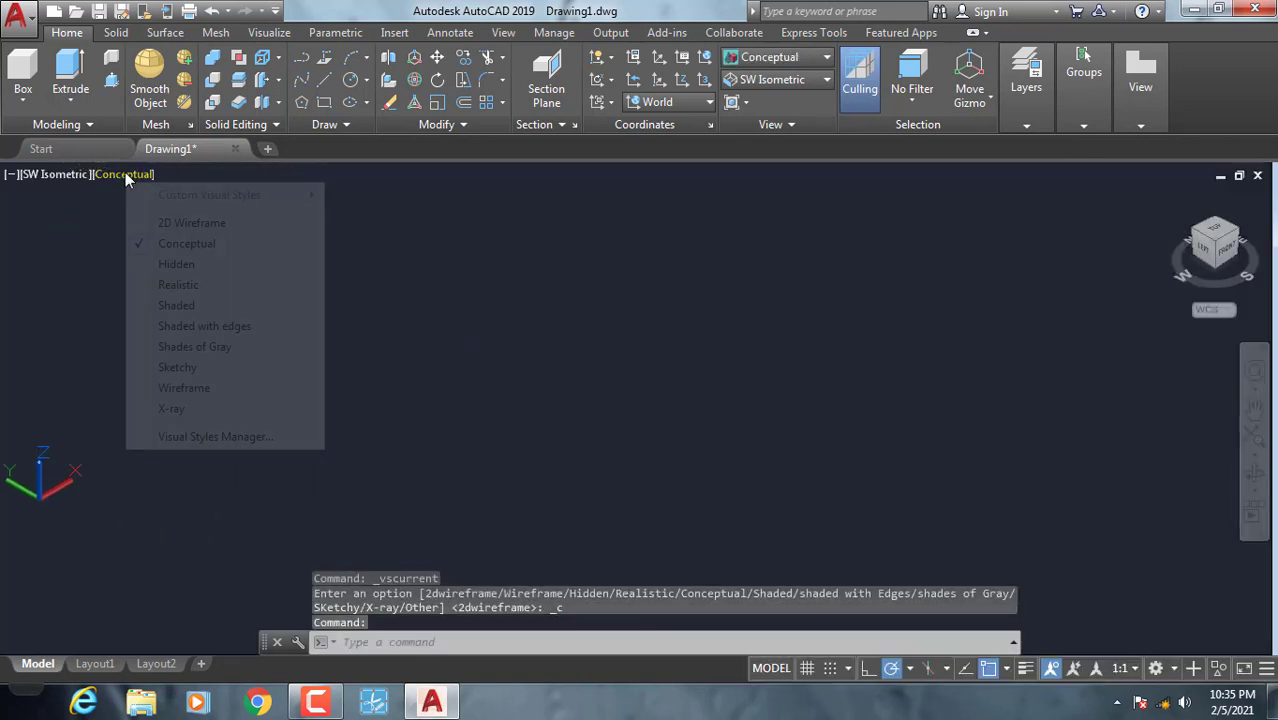
pyautogui.click(178, 225)
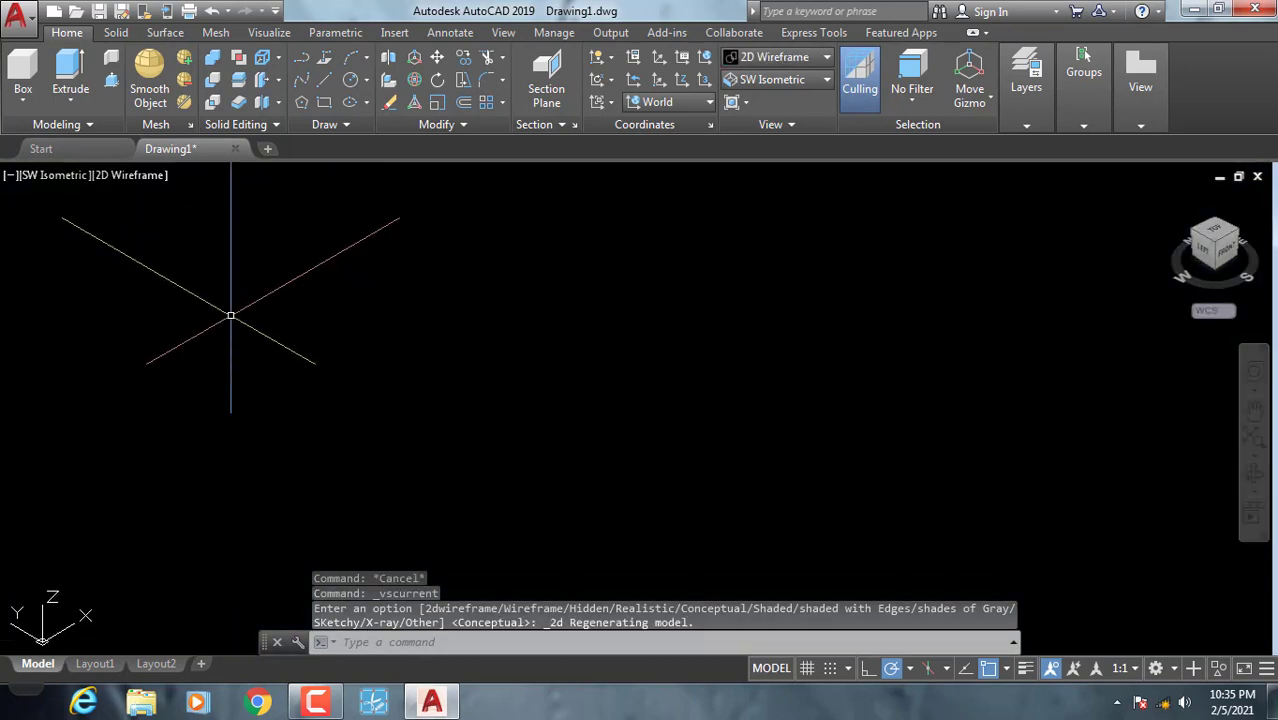
# - Draw a rectangle by picking two opposite corners
pyautogui.click(324, 102)
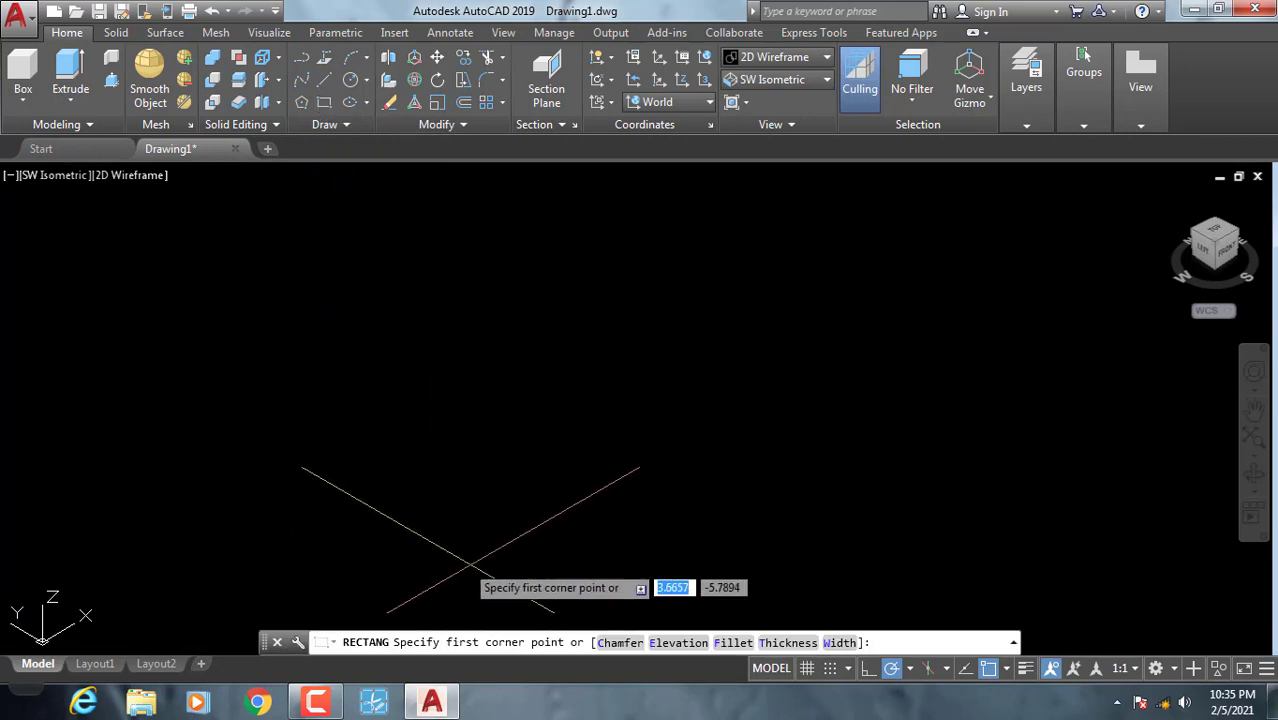
pyautogui.click(557, 563)
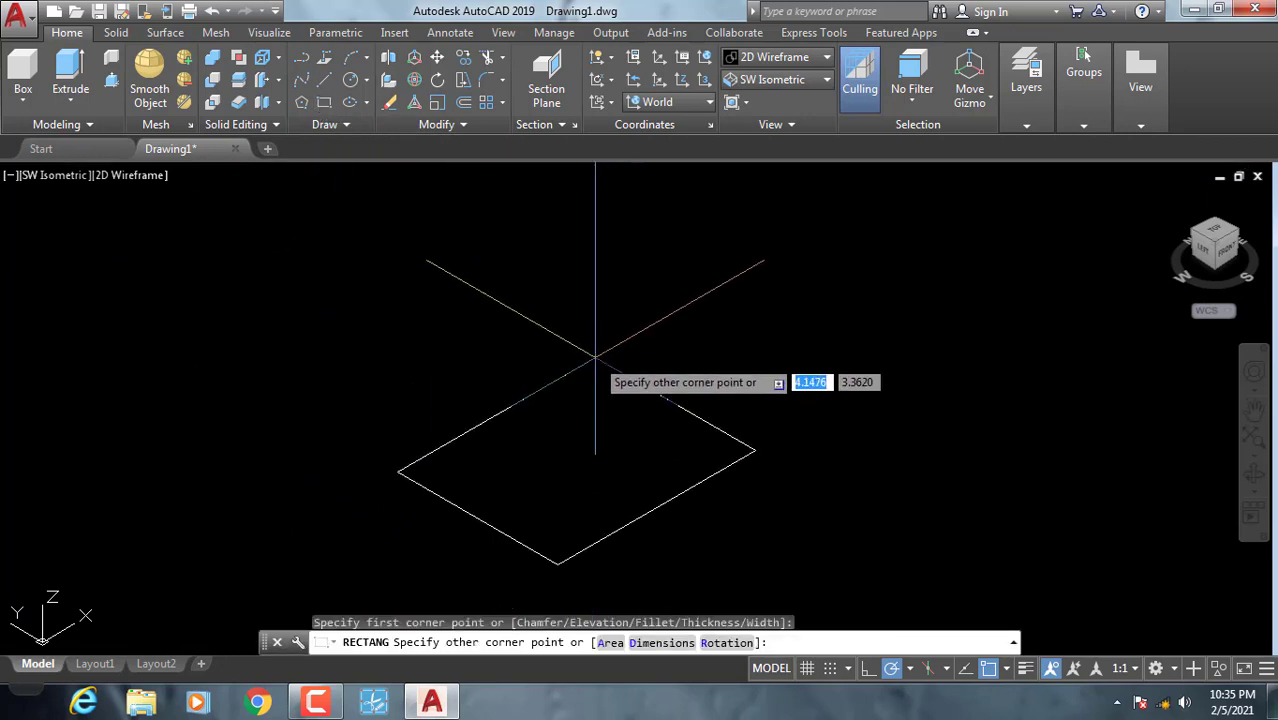
pyautogui.click(595, 357)
pyautogui.click(655, 390)
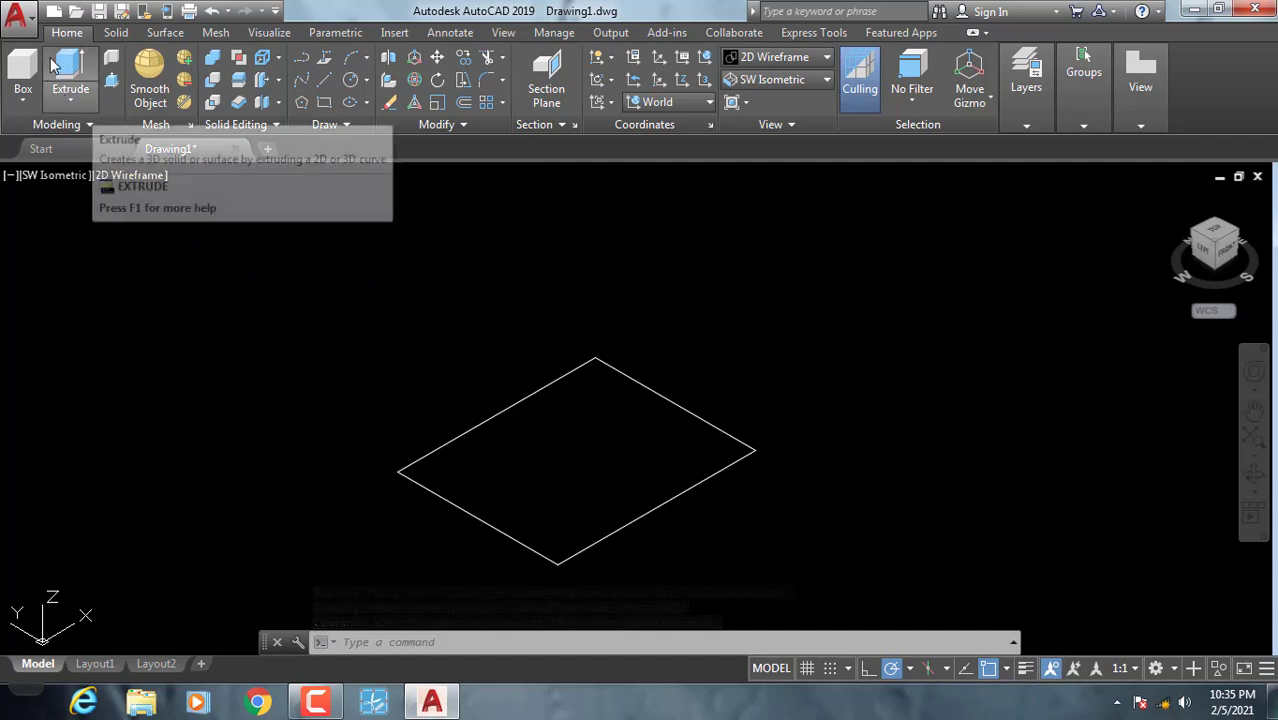
# - Extrude the rectangle upward into a tall box solid with EXT
pyautogui.click(72, 108)
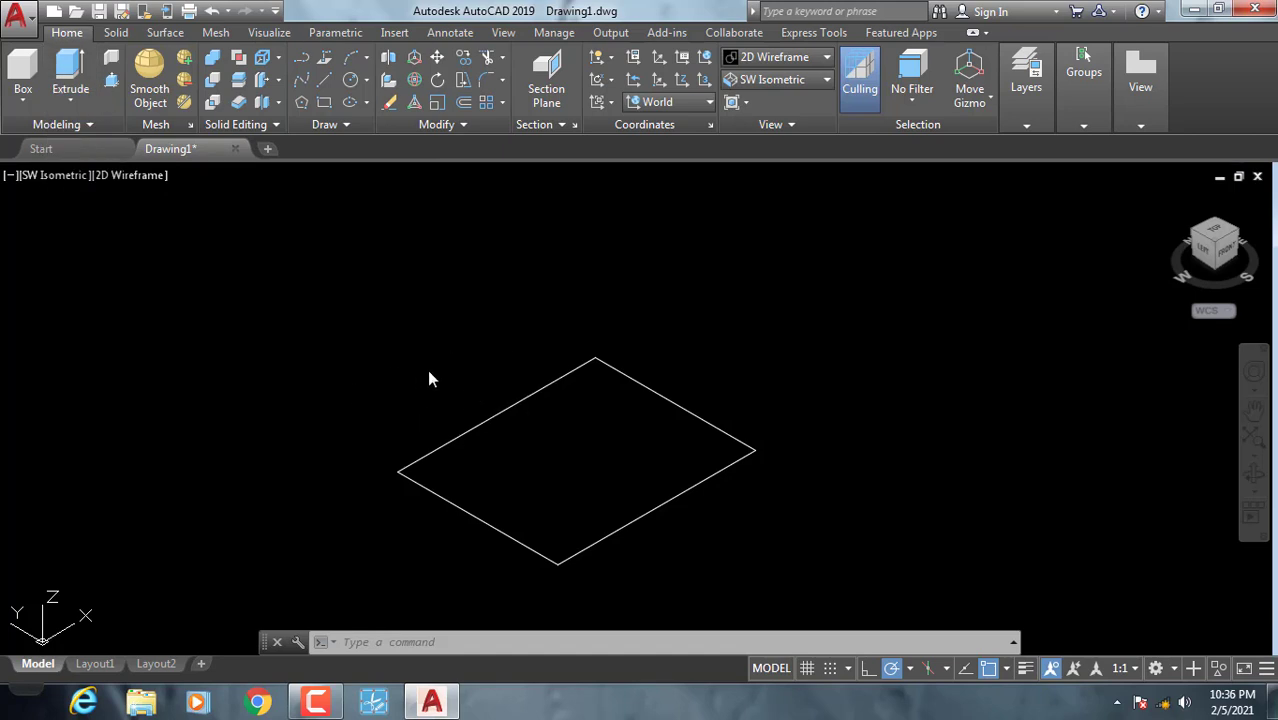
pyautogui.write('ext')
pyautogui.press('Return')
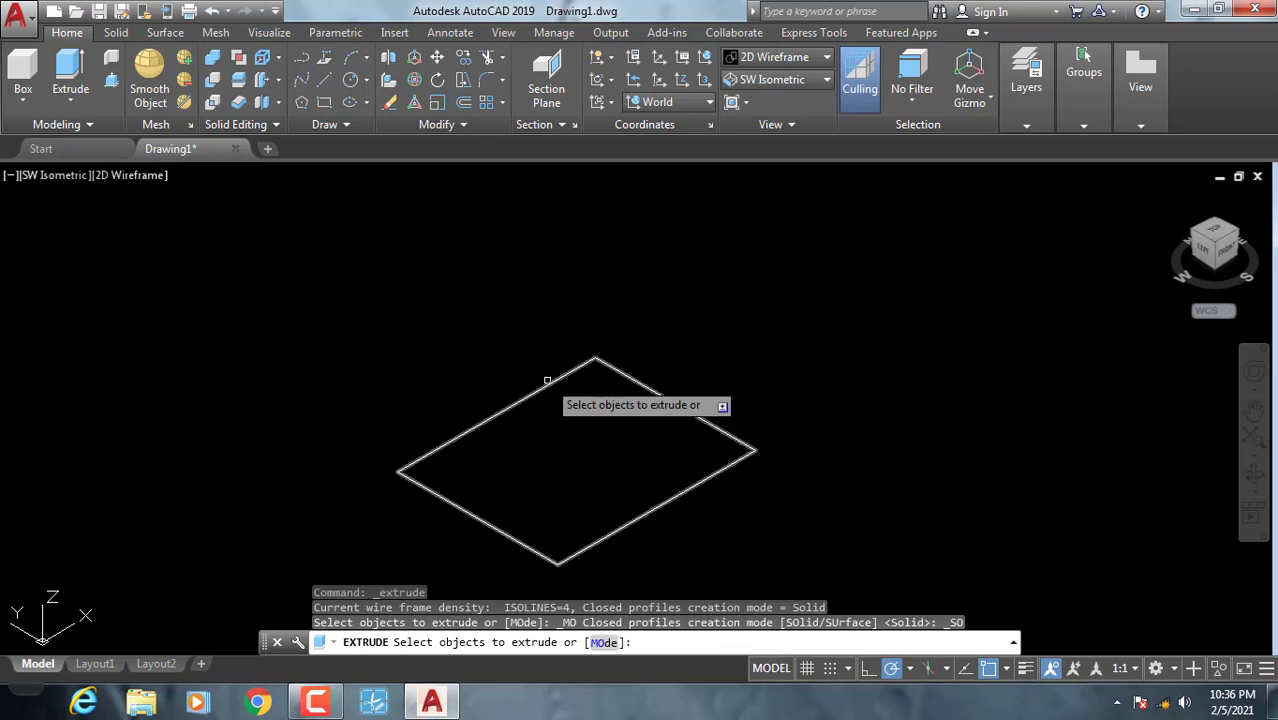
pyautogui.click(579, 551)
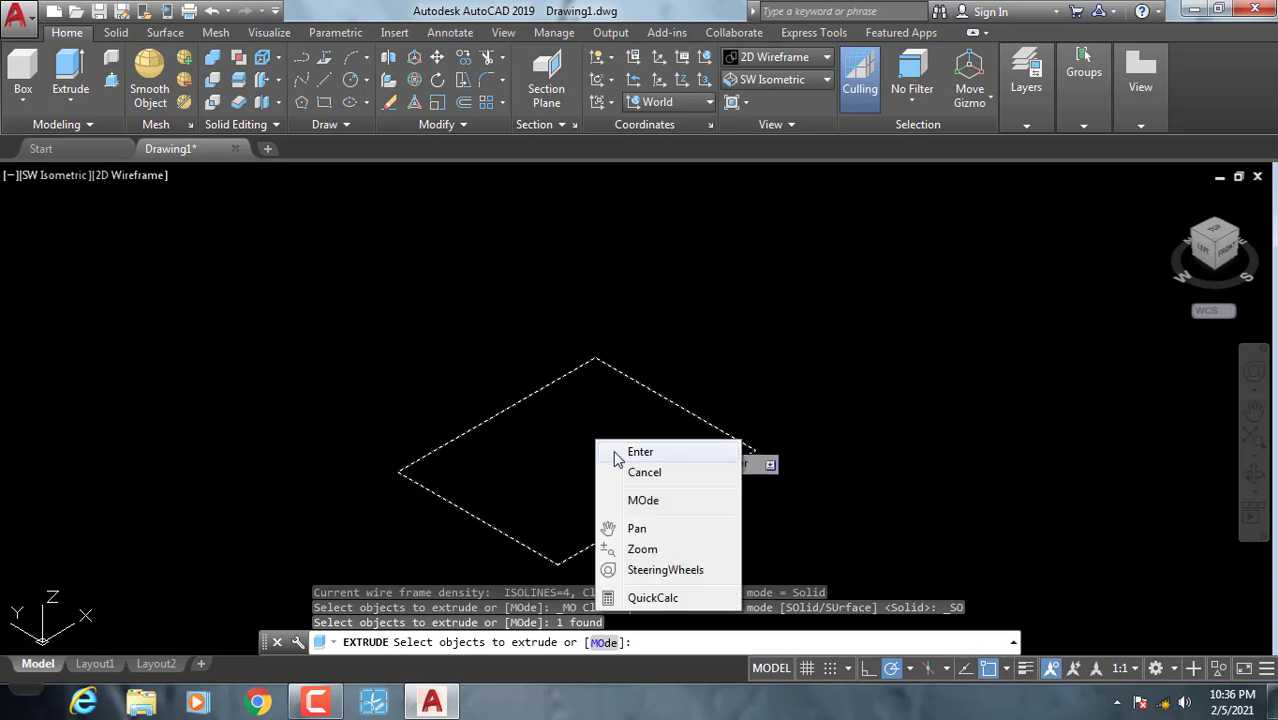
pyautogui.click(638, 452)
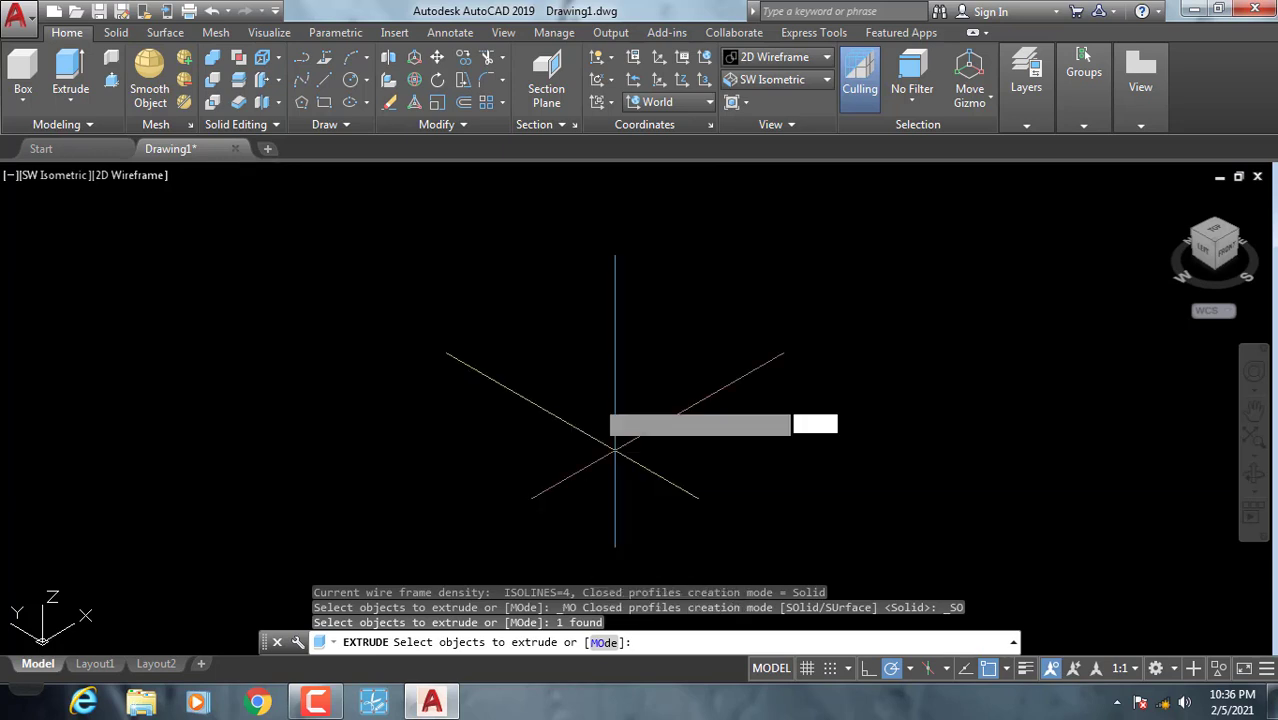
pyautogui.press('Return')
pyautogui.moveTo(736, 294)
pyautogui.mouseDown(button='middle')
pyautogui.moveTo(774, 313)
pyautogui.moveTo(653, 334)
pyautogui.mouseUp(button='middle')
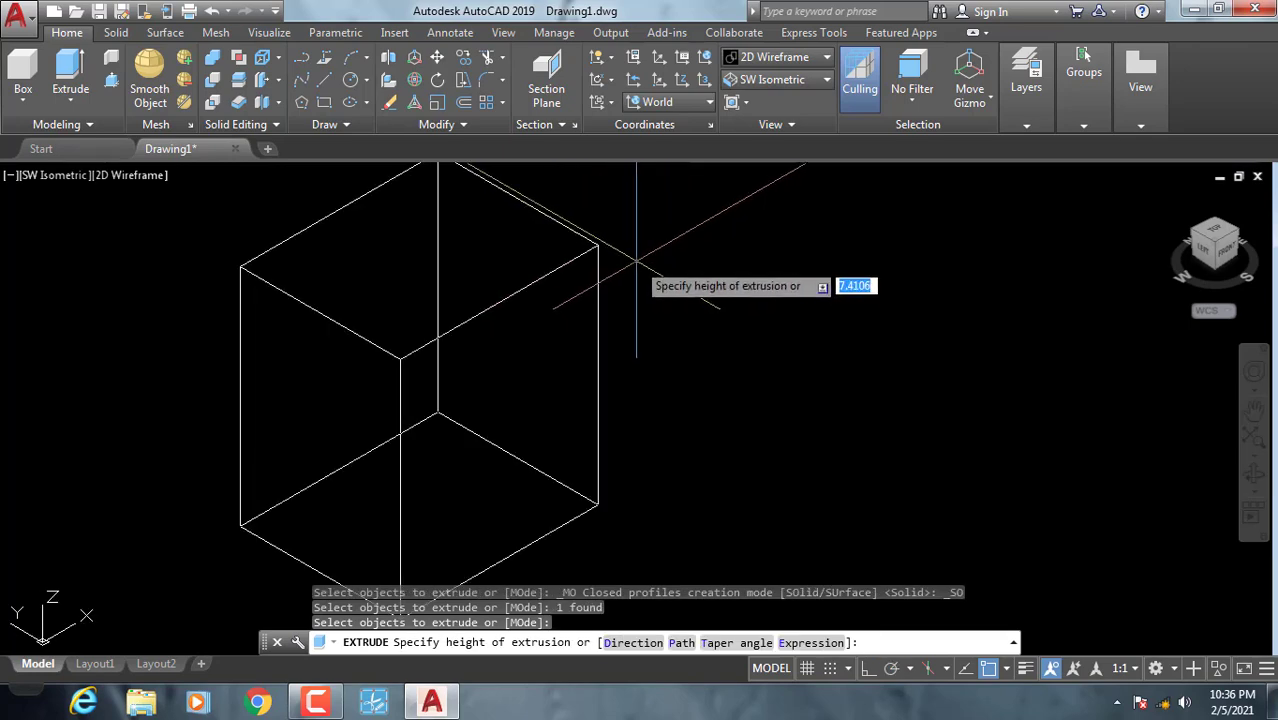
pyautogui.press('Return')
pyautogui.scroll(-2, 579, 319)
pyautogui.moveTo(579, 319)
pyautogui.mouseDown(button='middle')
pyautogui.moveTo(709, 349)
pyautogui.moveTo(535, 365)
pyautogui.mouseUp(button='middle')
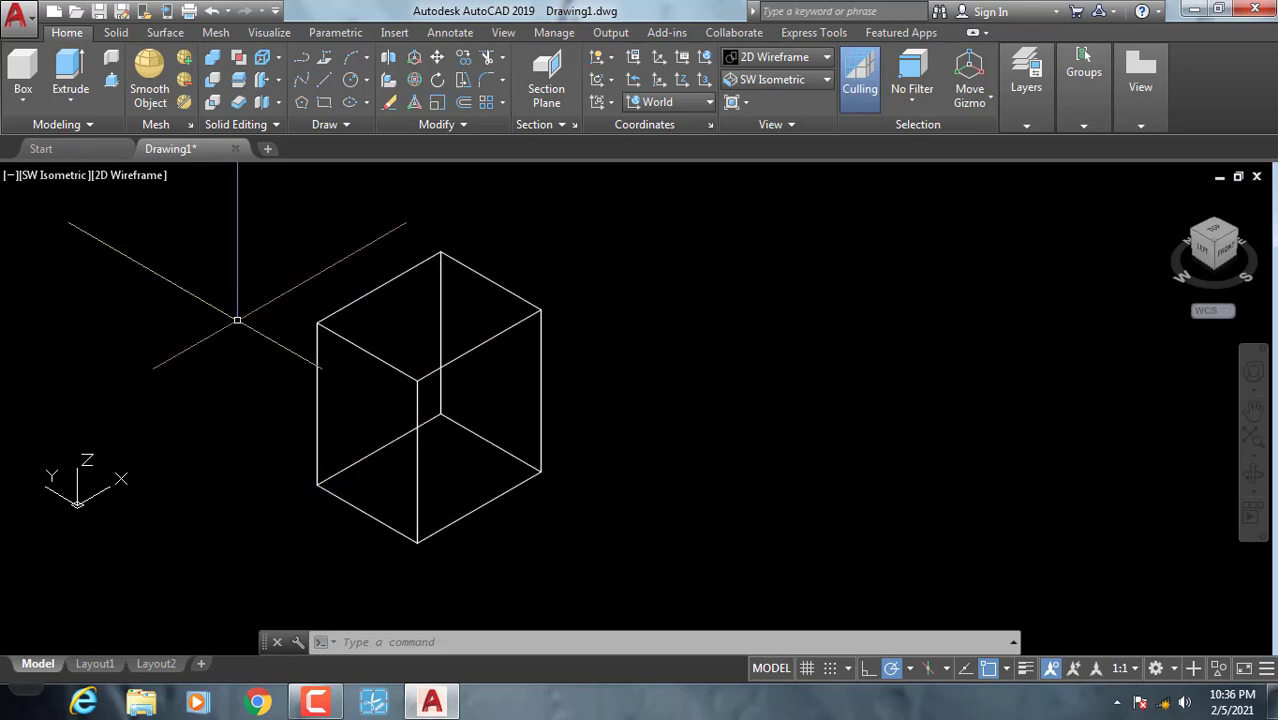
pyautogui.click(500, 494)
# - Erase the box and switch to the Top view
pyautogui.click(440, 496)
pyautogui.write('E')
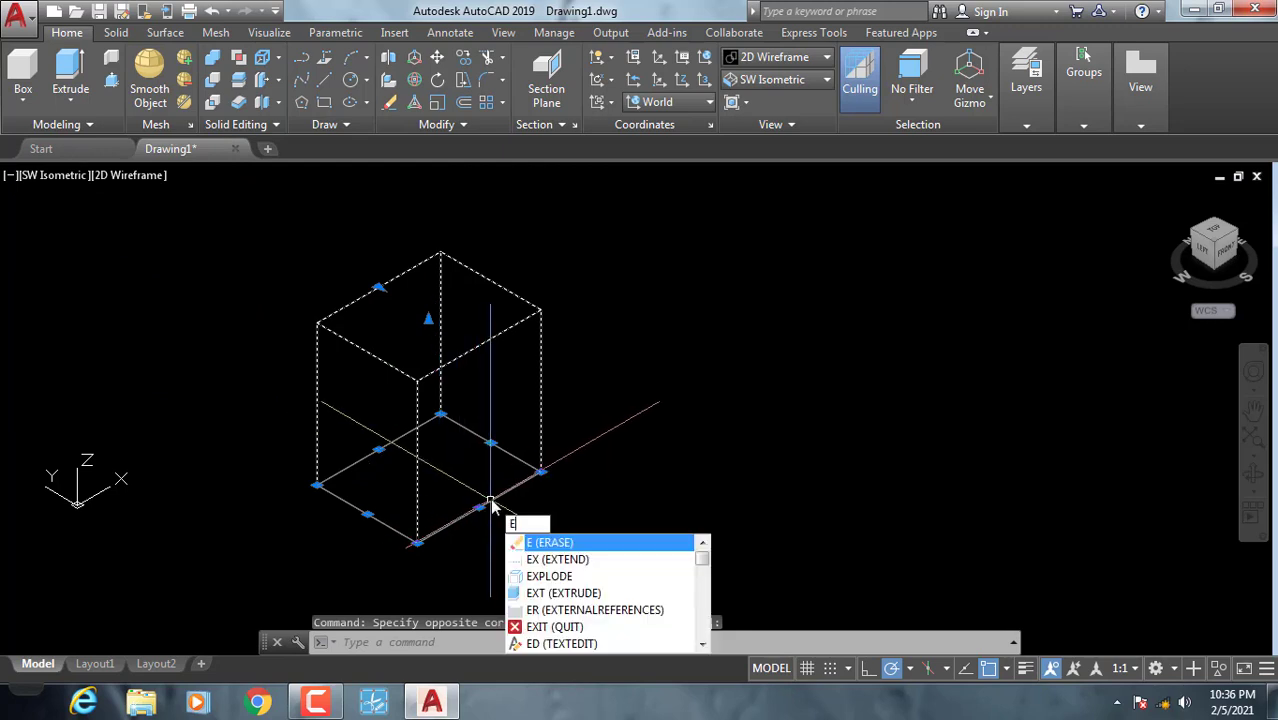
pyautogui.press('Return')
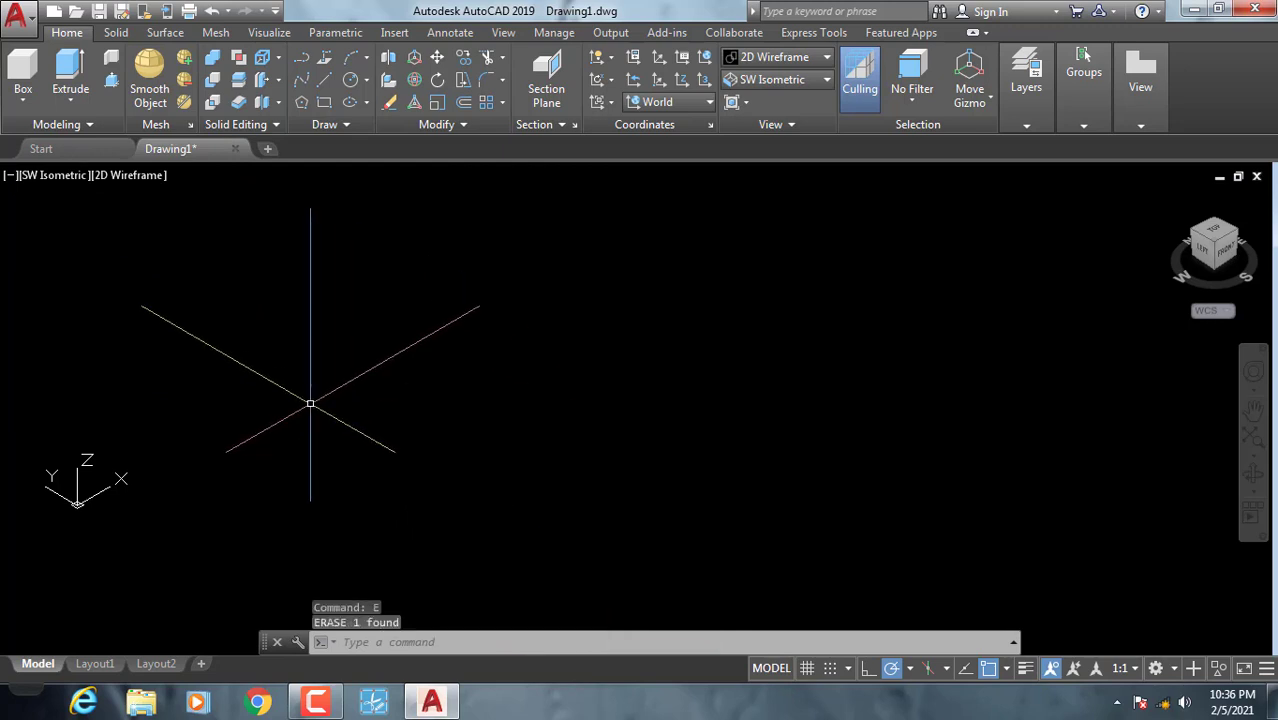
pyautogui.click(55, 177)
pyautogui.click(88, 224)
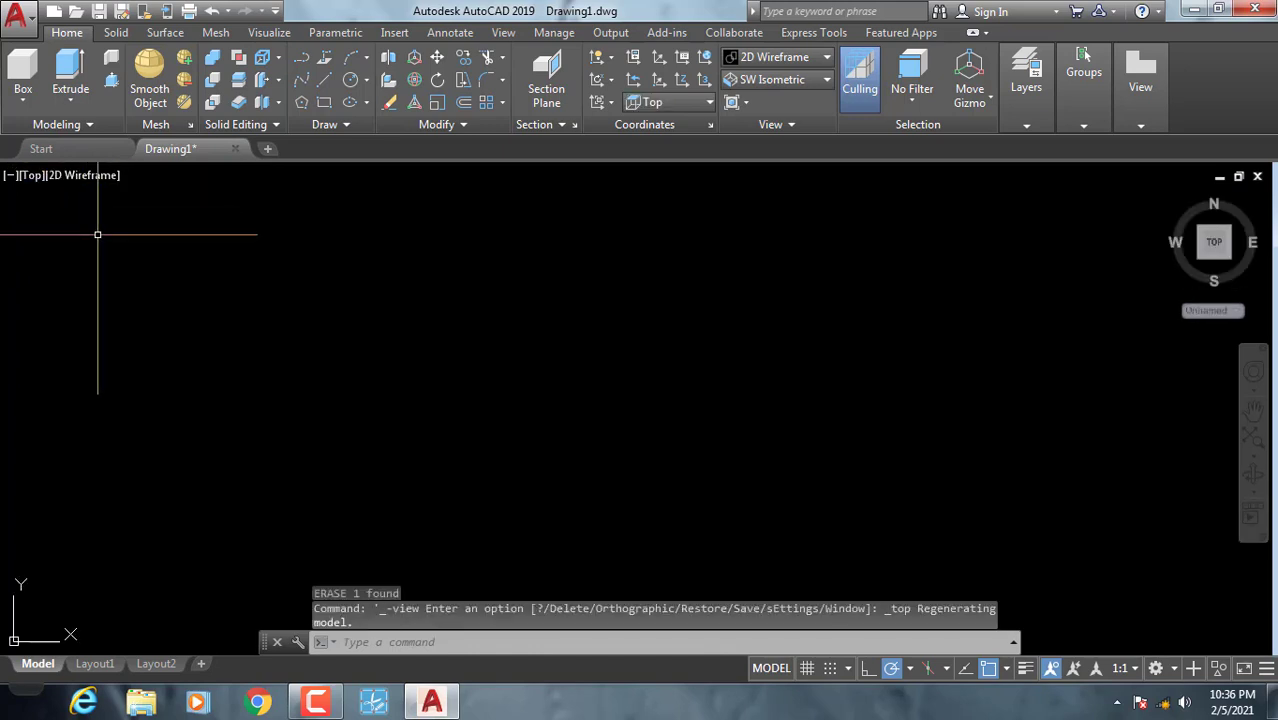
# - Draw a 600 by 700 rectangle and center it in the view
pyautogui.click(325, 103)
pyautogui.click(418, 550)
pyautogui.write('600')
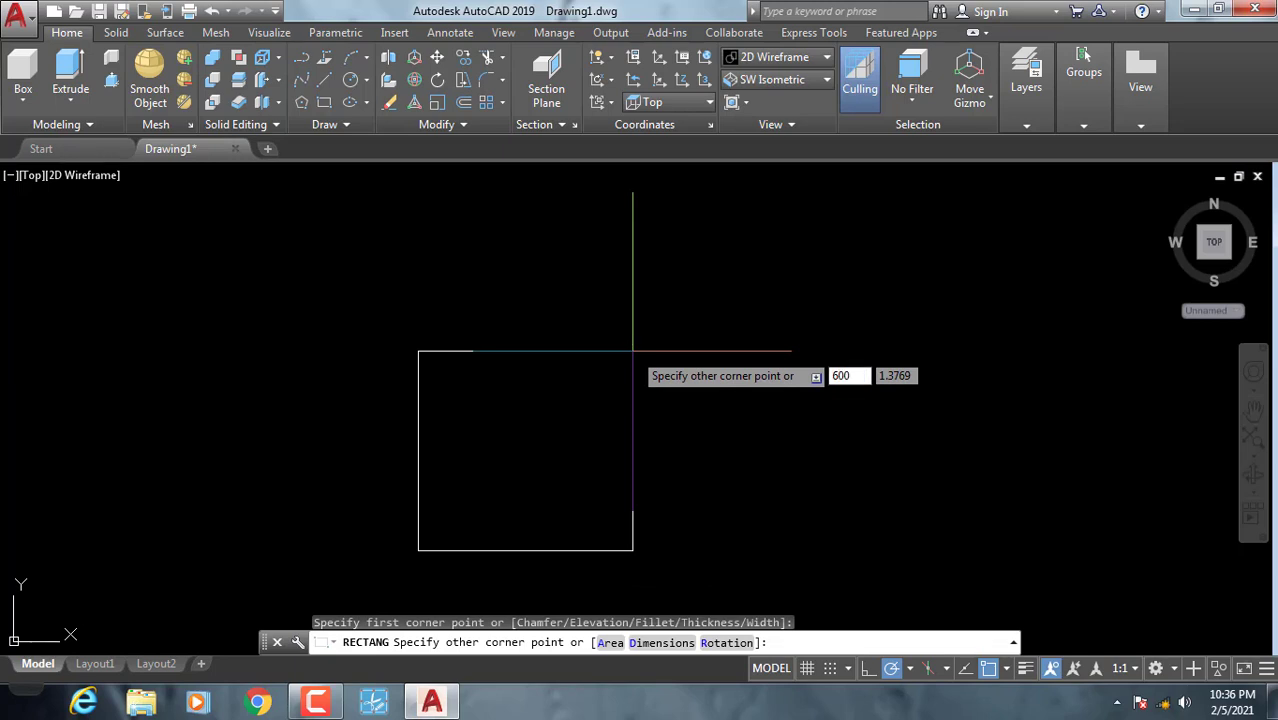
pyautogui.press('Tab')
pyautogui.write('700')
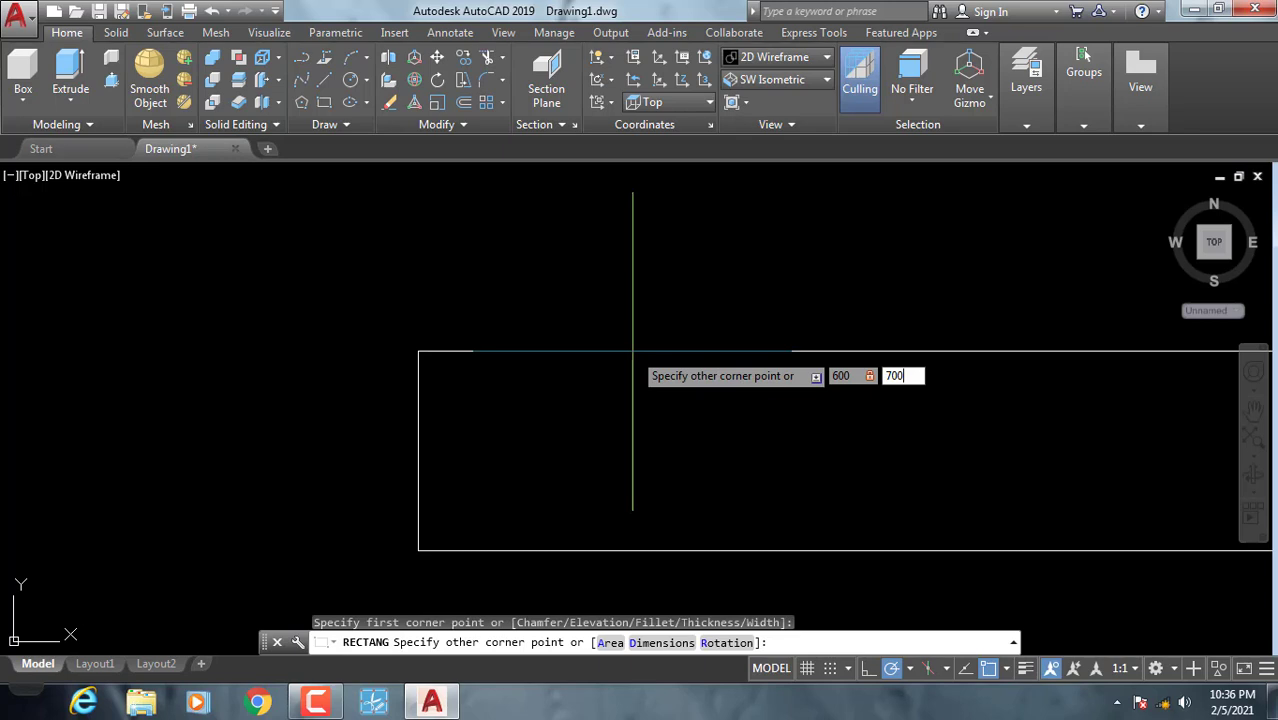
pyautogui.press('Return')
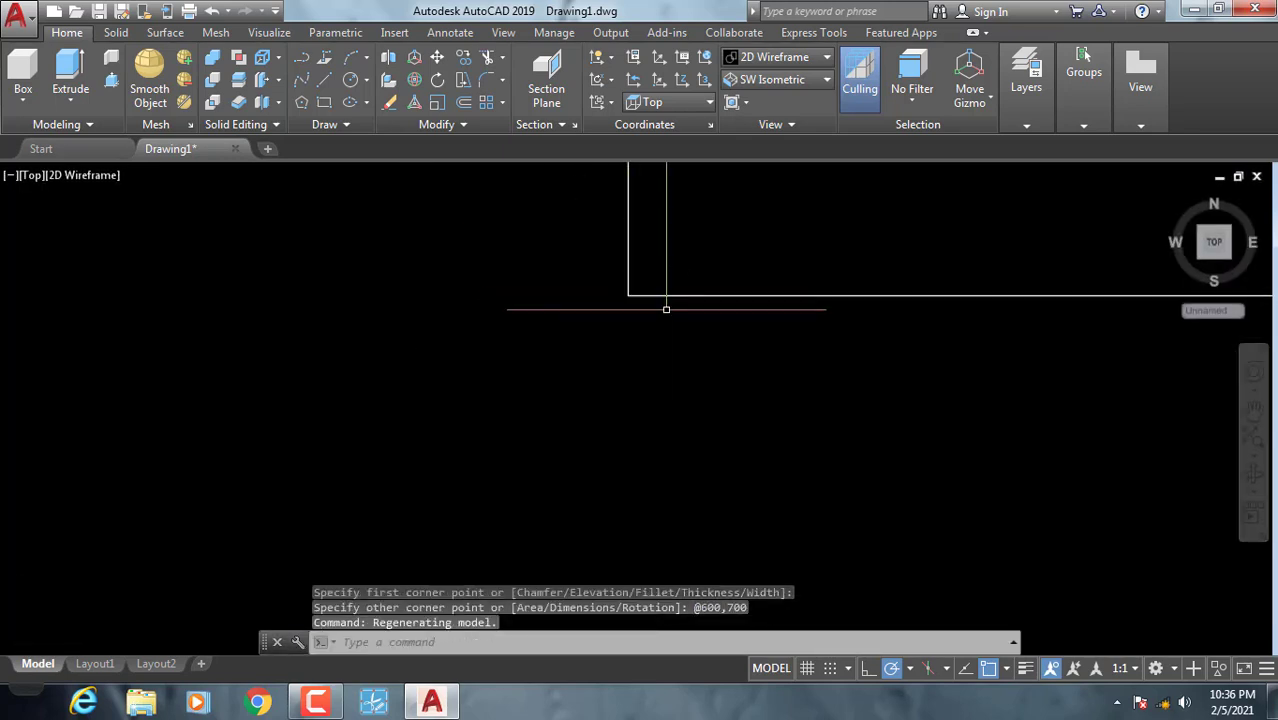
pyautogui.scroll(-5, 664, 305)
pyautogui.scroll(-2, 437, 440)
pyautogui.scroll(4, 442, 386)
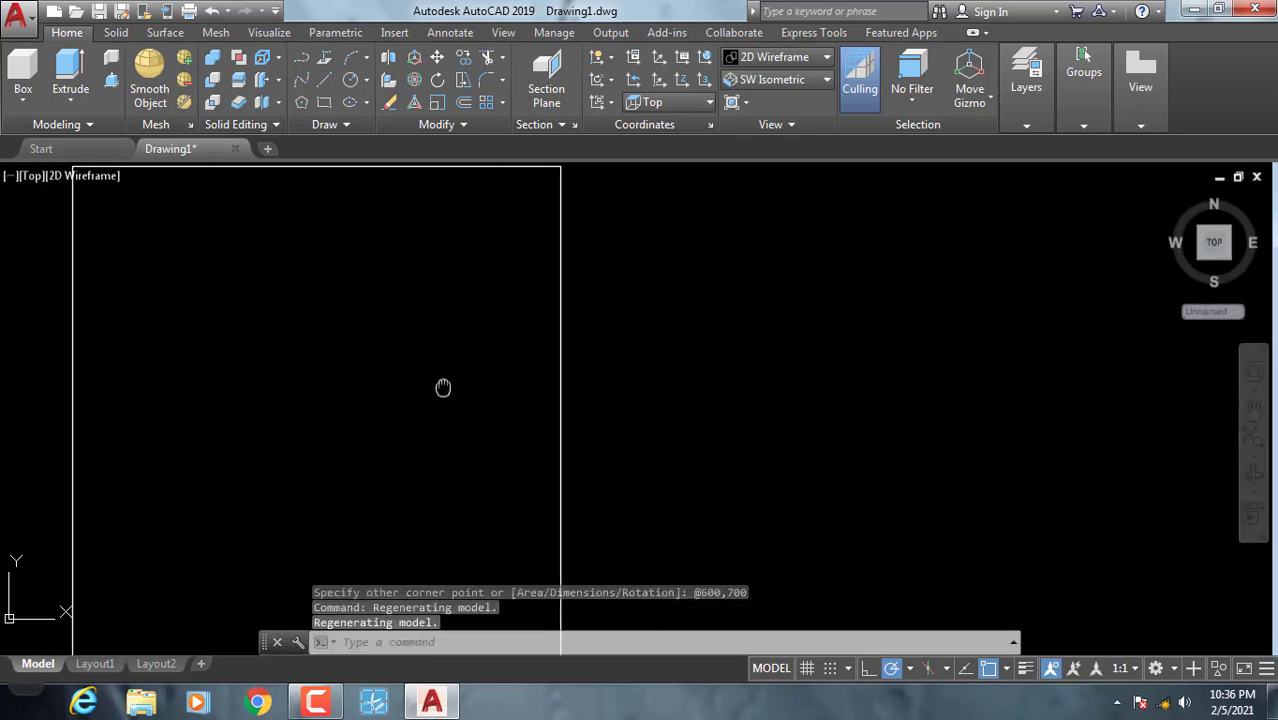
pyautogui.scroll(-4, 511, 371)
pyautogui.scroll(2, 515, 390)
pyautogui.moveTo(515, 390); pyautogui.dragTo(605, 454, button='middle')
# - Offset the rectangle's right edge 250 inward
pyautogui.click(630, 472)
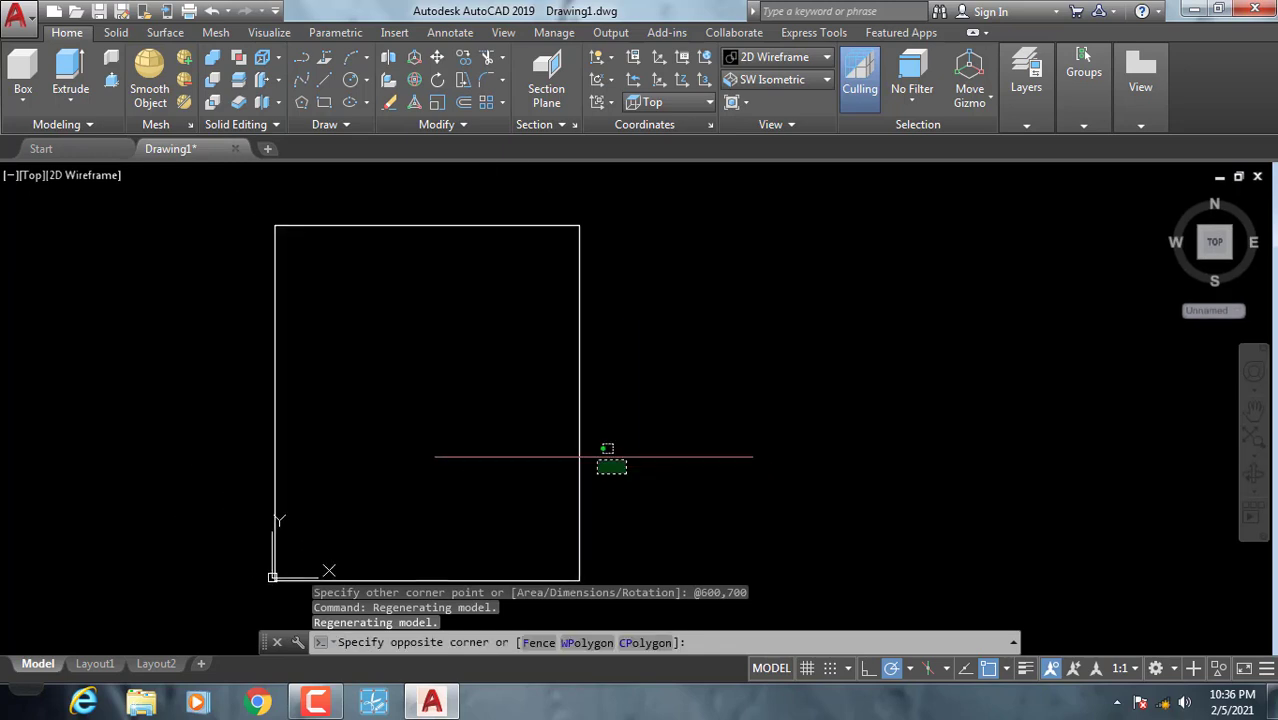
pyautogui.click(545, 428)
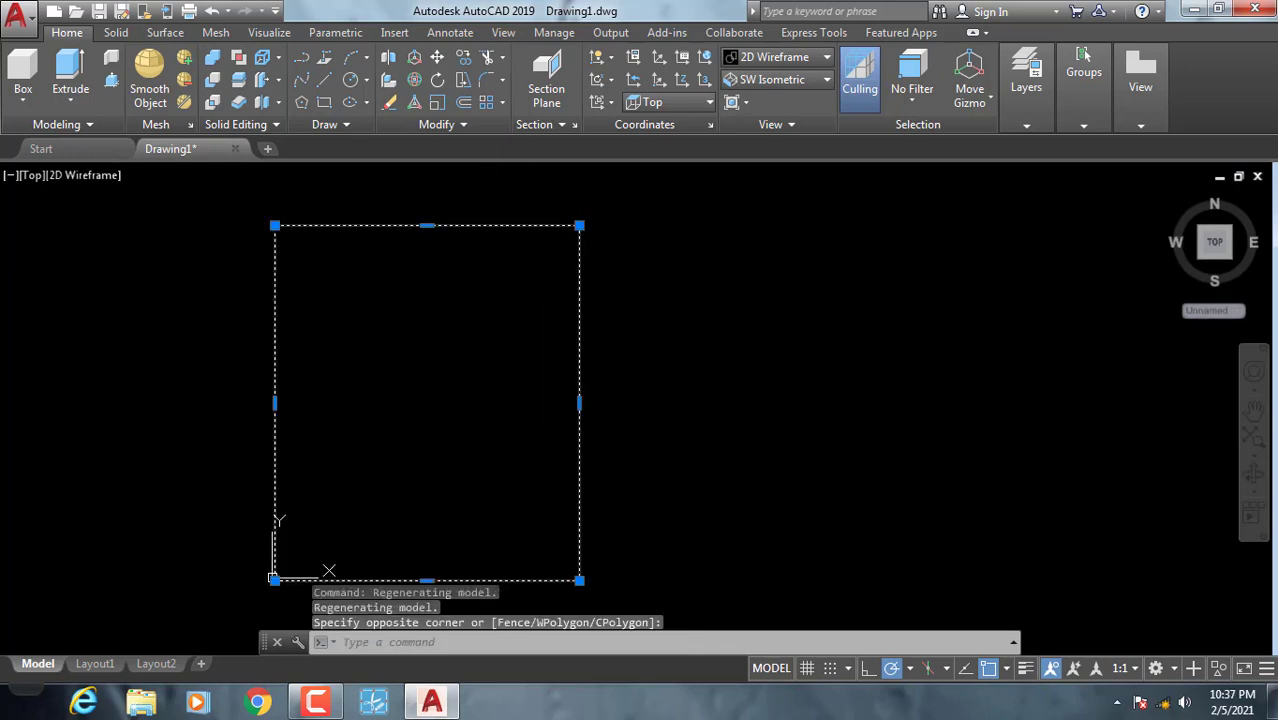
pyautogui.write('o')
pyautogui.press('Return')
pyautogui.write('25')
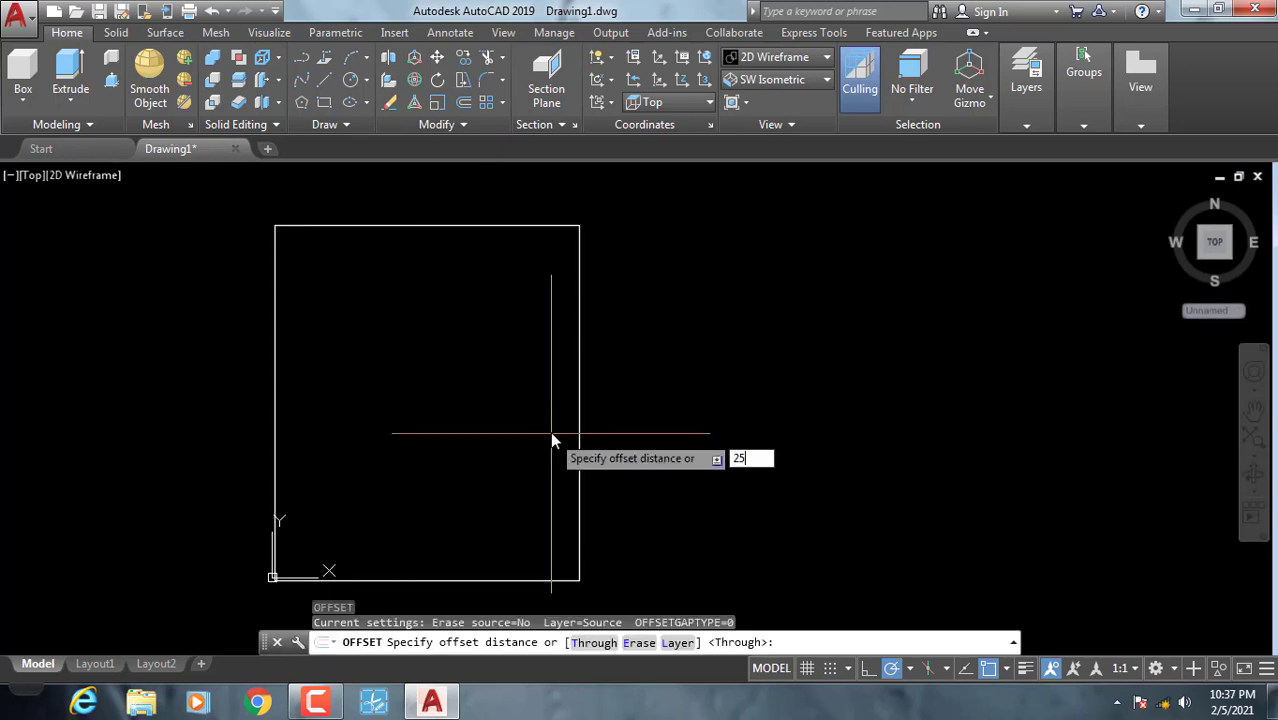
pyautogui.write('0')
pyautogui.press('Return')
pyautogui.click(579, 447)
pyautogui.click(525, 515)
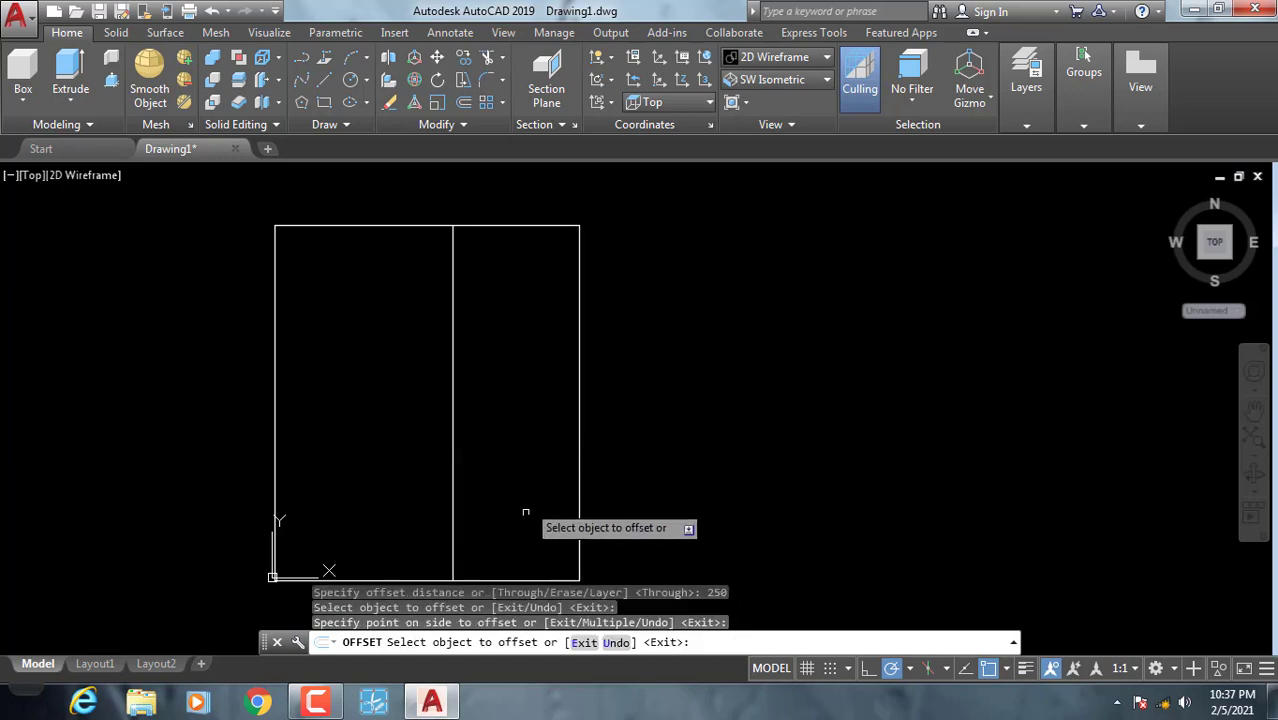
# - Offset the bottom edge upward twice at 250 spacing
pyautogui.moveTo(522, 532)
pyautogui.mouseDown(button='middle')
pyautogui.moveTo(510, 404)
pyautogui.moveTo(482, 473)
pyautogui.mouseUp(button='middle')
pyautogui.click(504, 453)
pyautogui.click(490, 402)
pyautogui.click(482, 409)
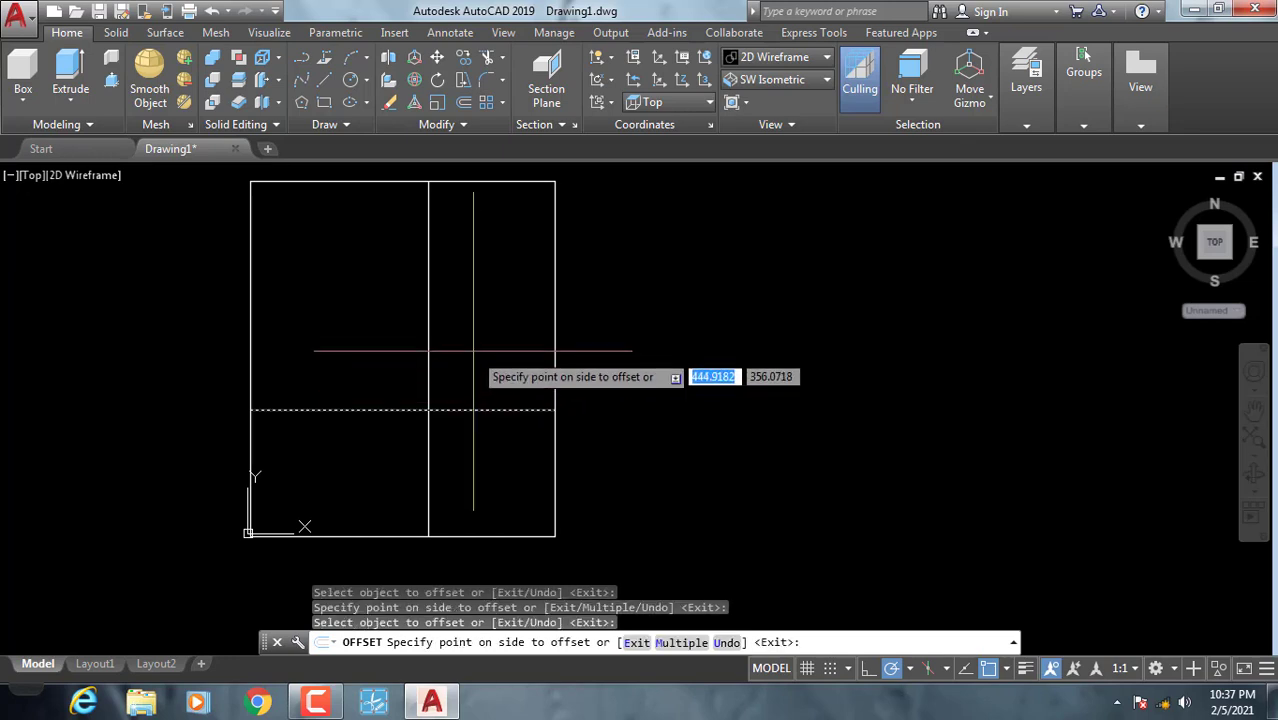
pyautogui.click(471, 350)
pyautogui.press('Escape')
pyautogui.press('Escape')
# - Trim the vertical line's top and the horizontal lines' left parts, leaving two lower-right rooms
pyautogui.press('Return')
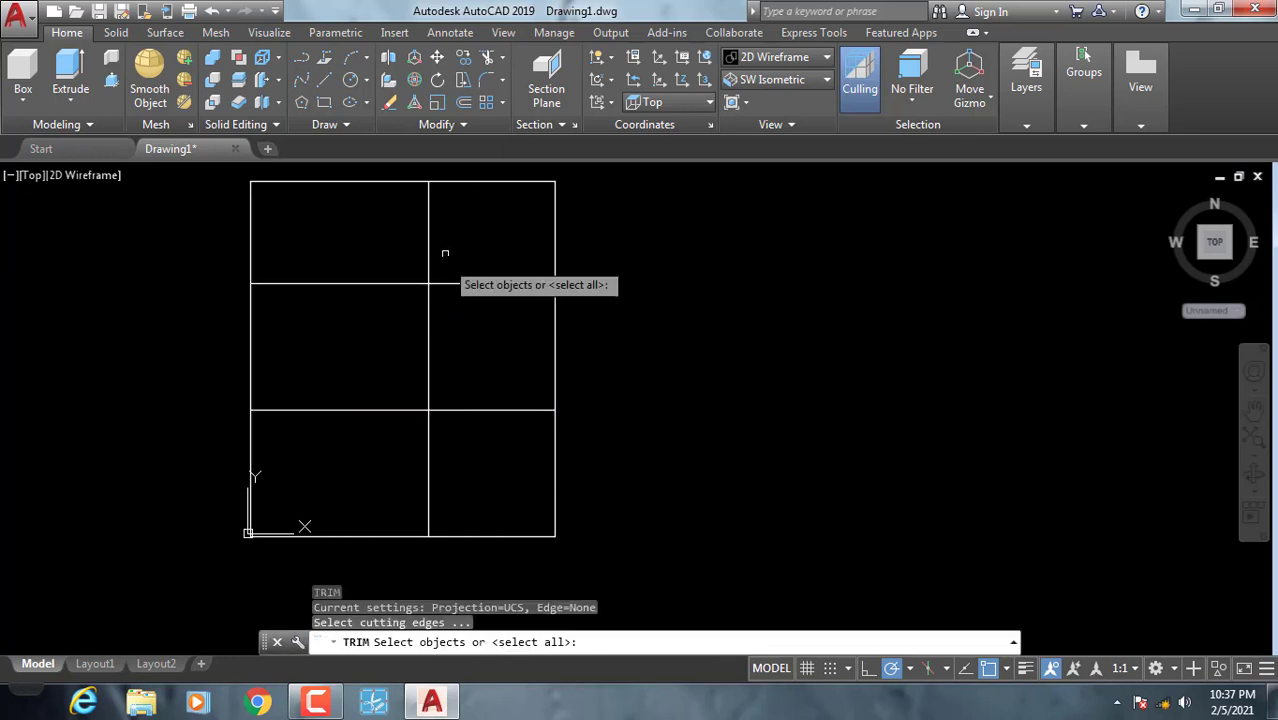
pyautogui.press('Return')
pyautogui.click(432, 230)
pyautogui.click(400, 206)
pyautogui.click(366, 241)
pyautogui.click(345, 392)
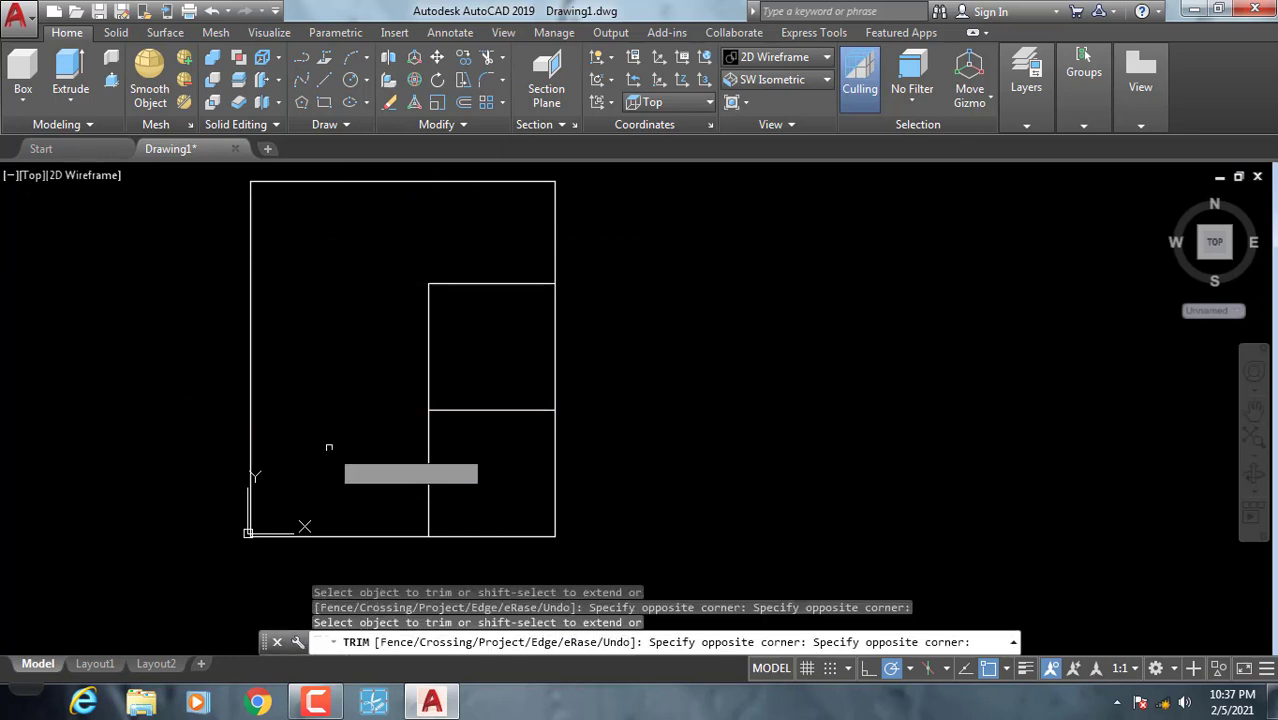
pyautogui.scroll(-2, 437, 467)
pyautogui.moveTo(437, 467)
pyautogui.mouseDown(button='middle')
pyautogui.moveTo(632, 388)
pyautogui.moveTo(592, 385)
pyautogui.mouseUp(button='middle')
pyautogui.press('Escape')
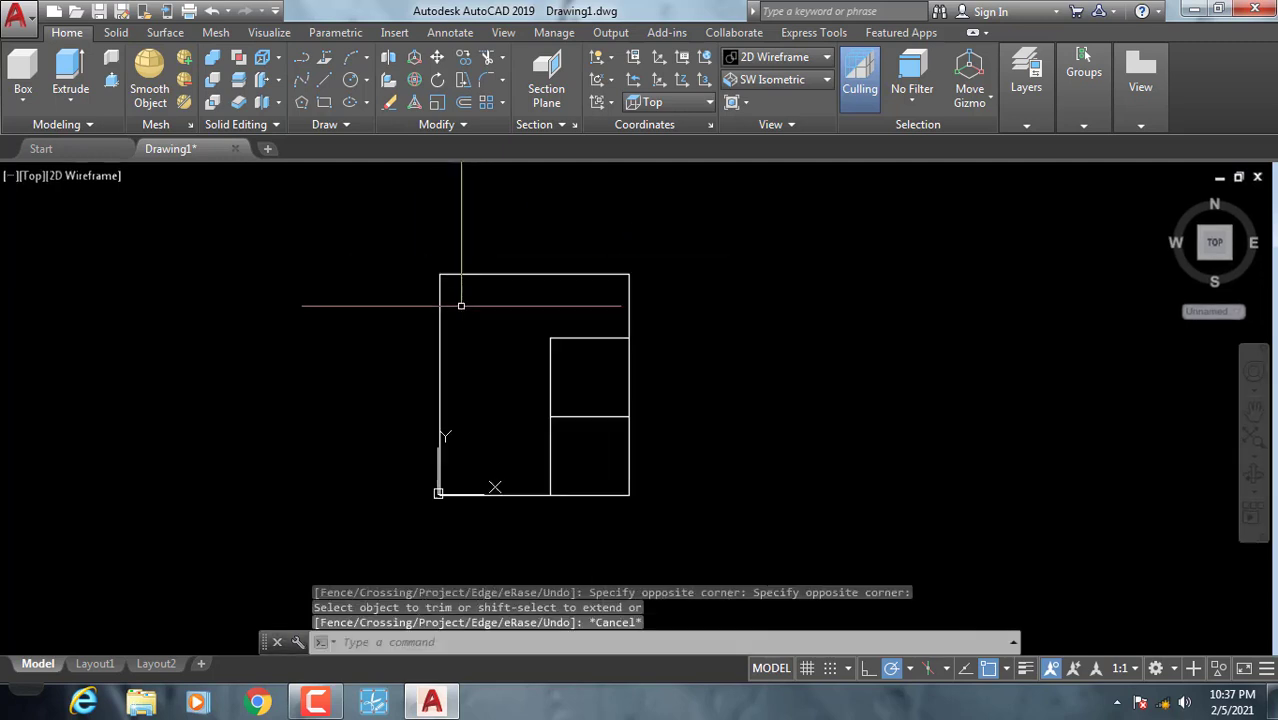
# - Select the whole layout and move it to a new position with M
pyautogui.moveTo(461, 265); pyautogui.dragTo(400, 258, button='middle')
pyautogui.click(381, 226)
pyautogui.click(644, 523)
pyautogui.scroll(2, 505, 415)
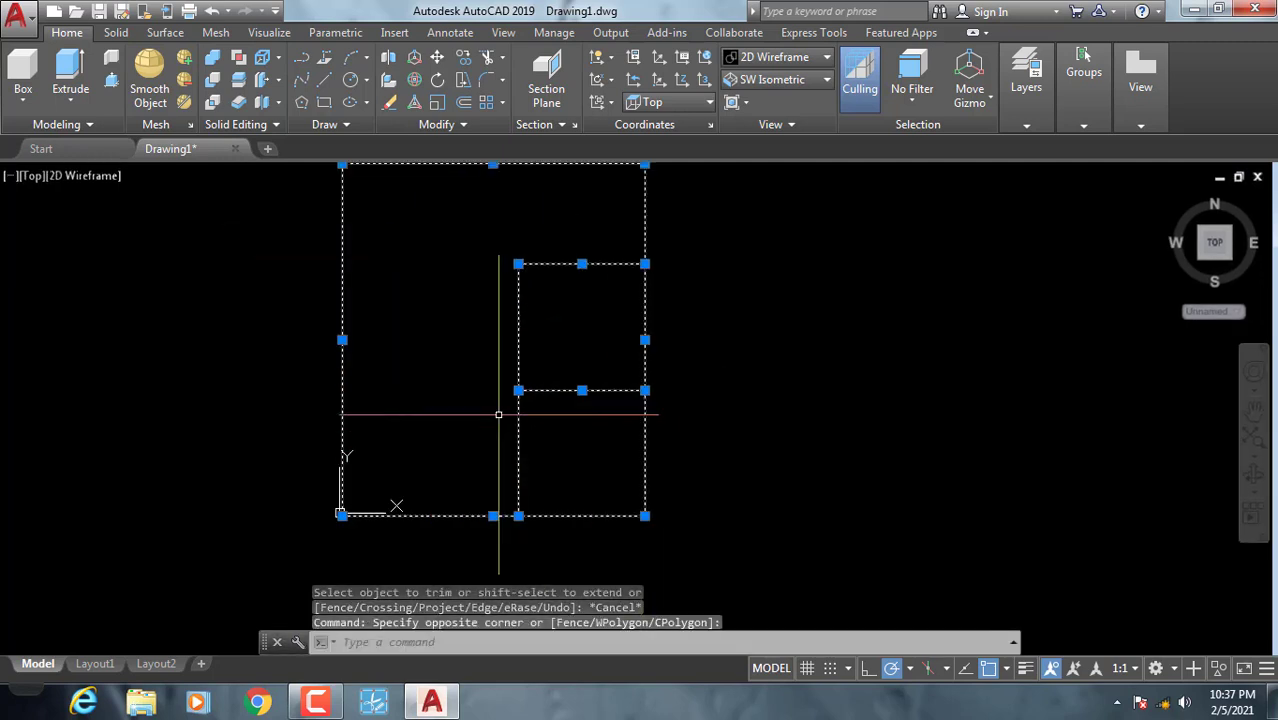
pyautogui.moveTo(490, 435); pyautogui.dragTo(448, 502, button='middle')
pyautogui.write('m')
pyautogui.press('Return')
pyautogui.click(390, 450)
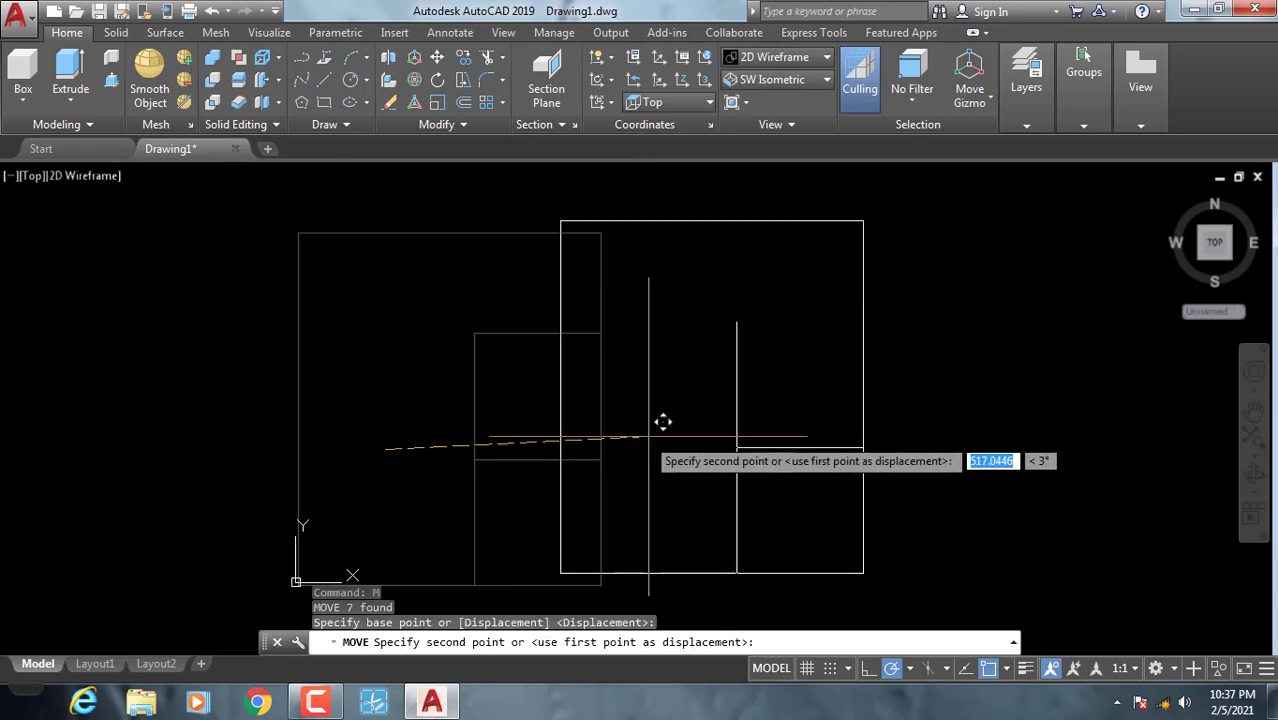
pyautogui.click(702, 437)
pyautogui.moveTo(702, 437); pyautogui.dragTo(524, 434, button='middle')
pyautogui.moveTo(489, 380); pyautogui.dragTo(394, 396, button='middle')
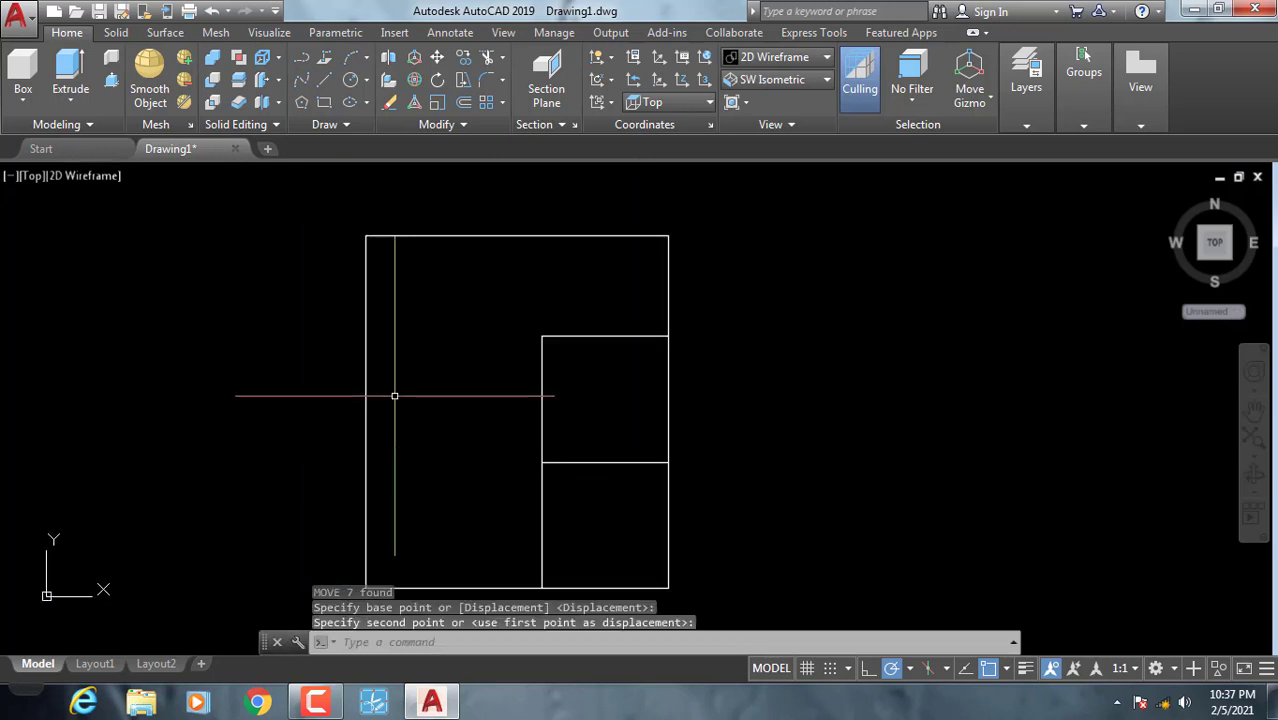
pyautogui.moveTo(552, 373); pyautogui.dragTo(605, 344, button='middle')
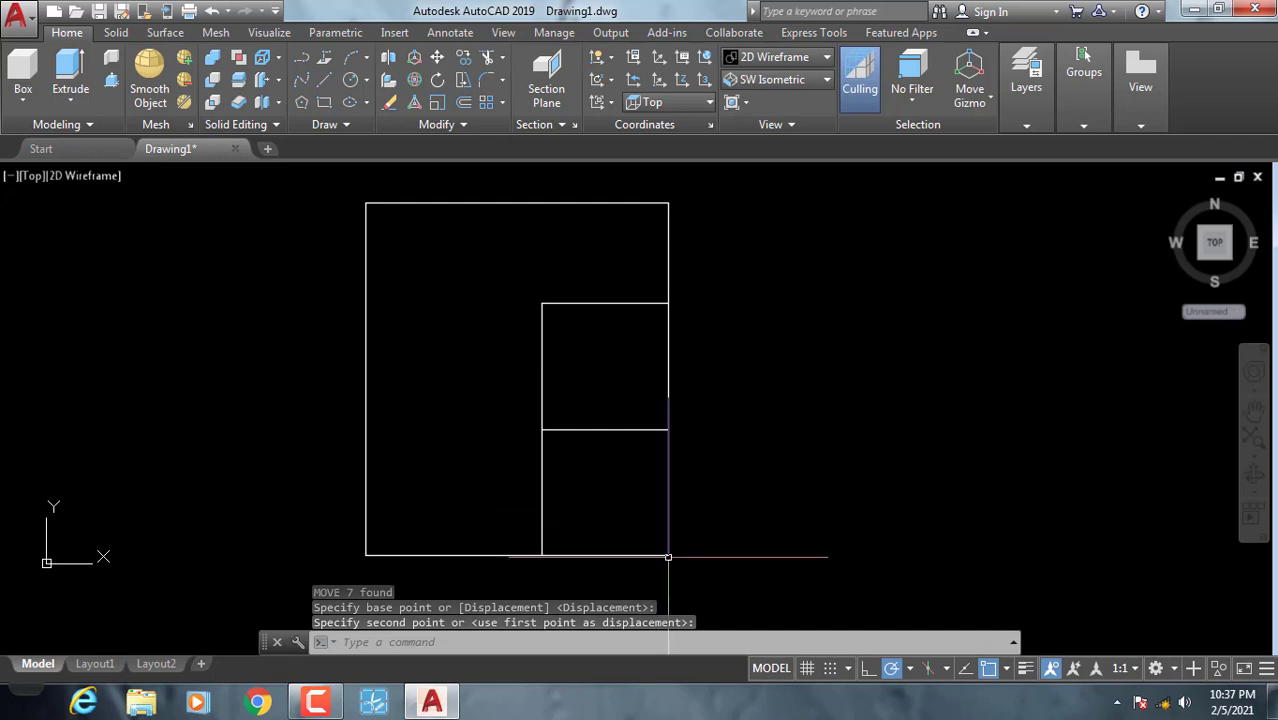
pyautogui.moveTo(668, 556); pyautogui.dragTo(716, 556, button='middle')
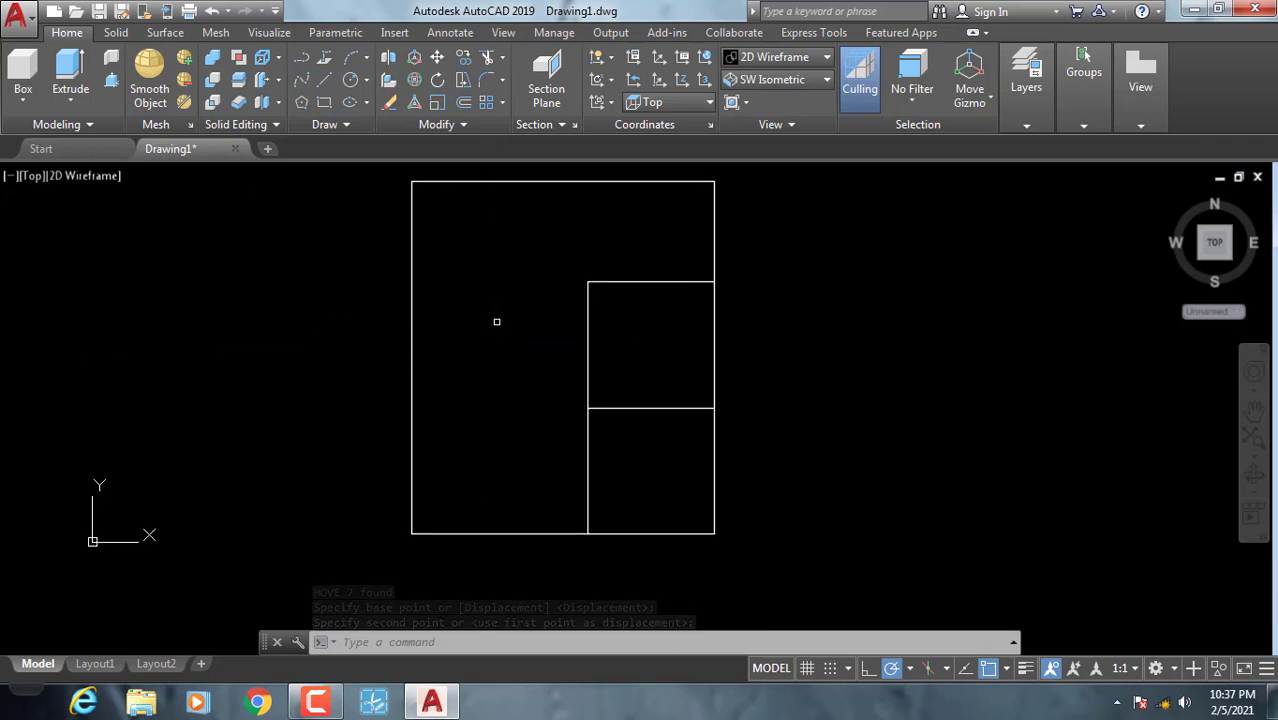
pyautogui.moveTo(499, 433); pyautogui.dragTo(485, 433, button='middle')
pyautogui.write('ML')
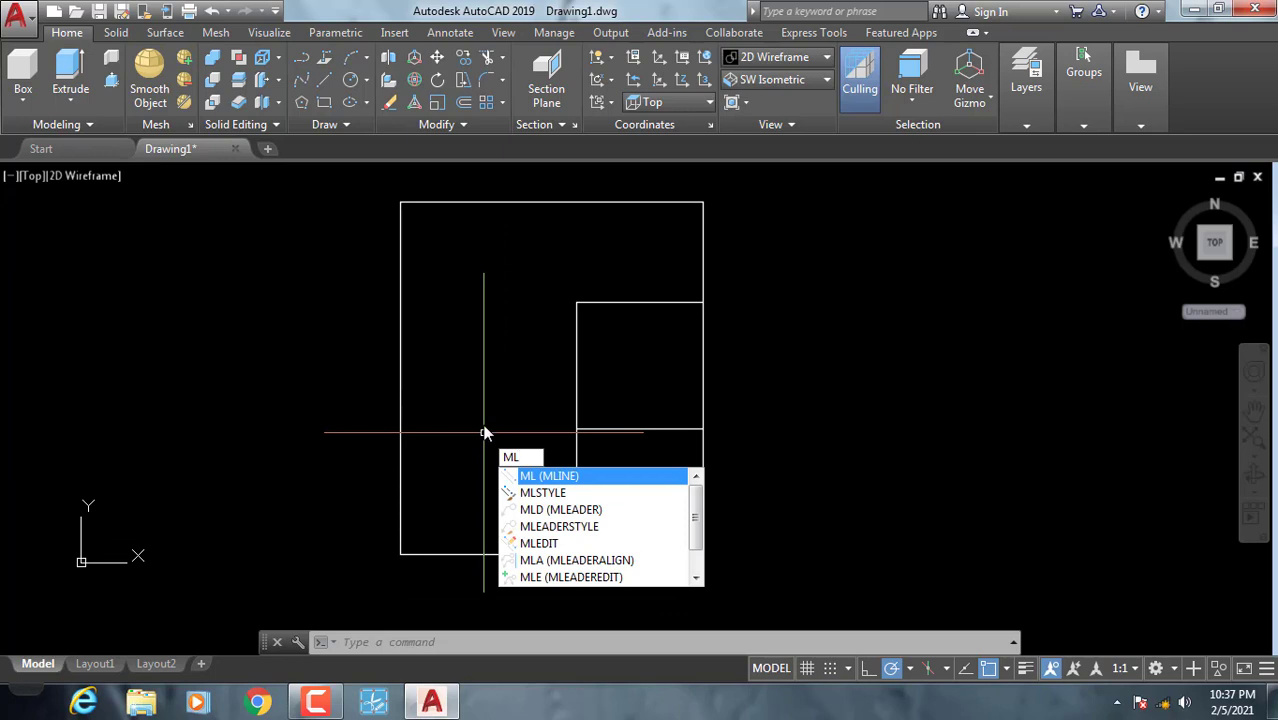
# - Start a multiline with Zero justification and scale 15
pyautogui.press('Return')
pyautogui.press('Return')
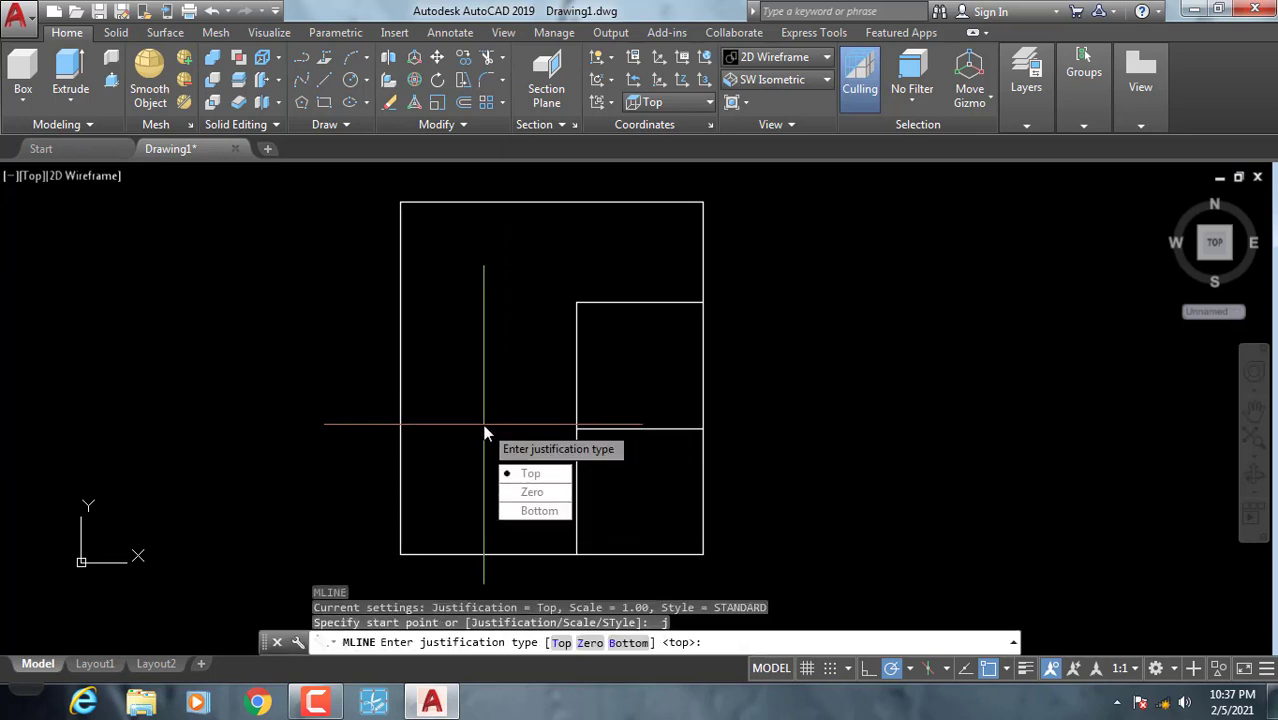
pyautogui.click(527, 499)
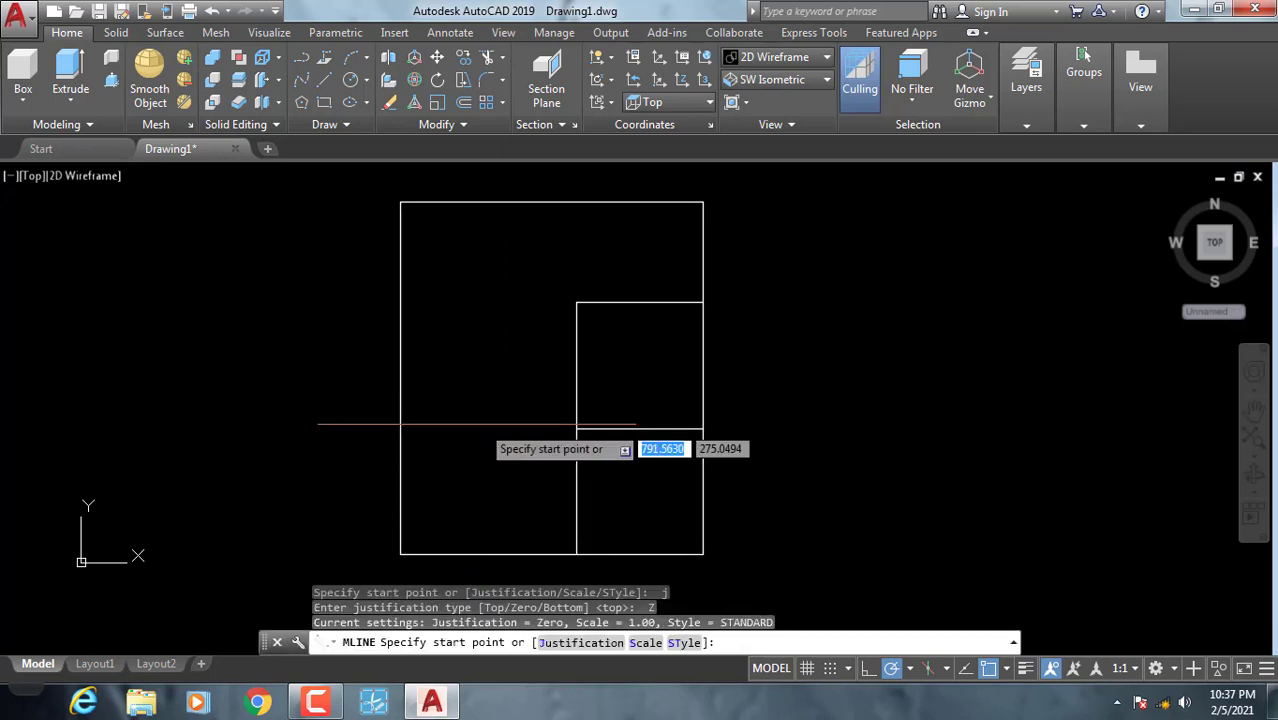
pyautogui.press('Return')
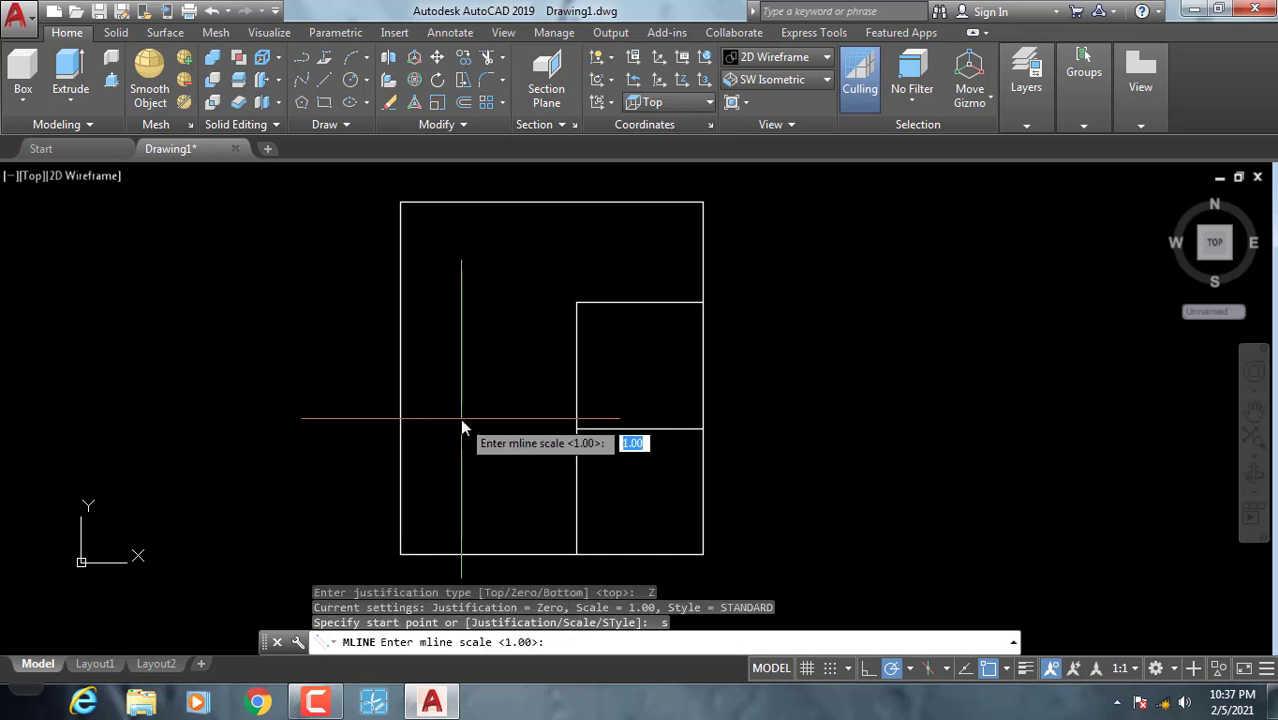
pyautogui.write('15')
pyautogui.press('Return')
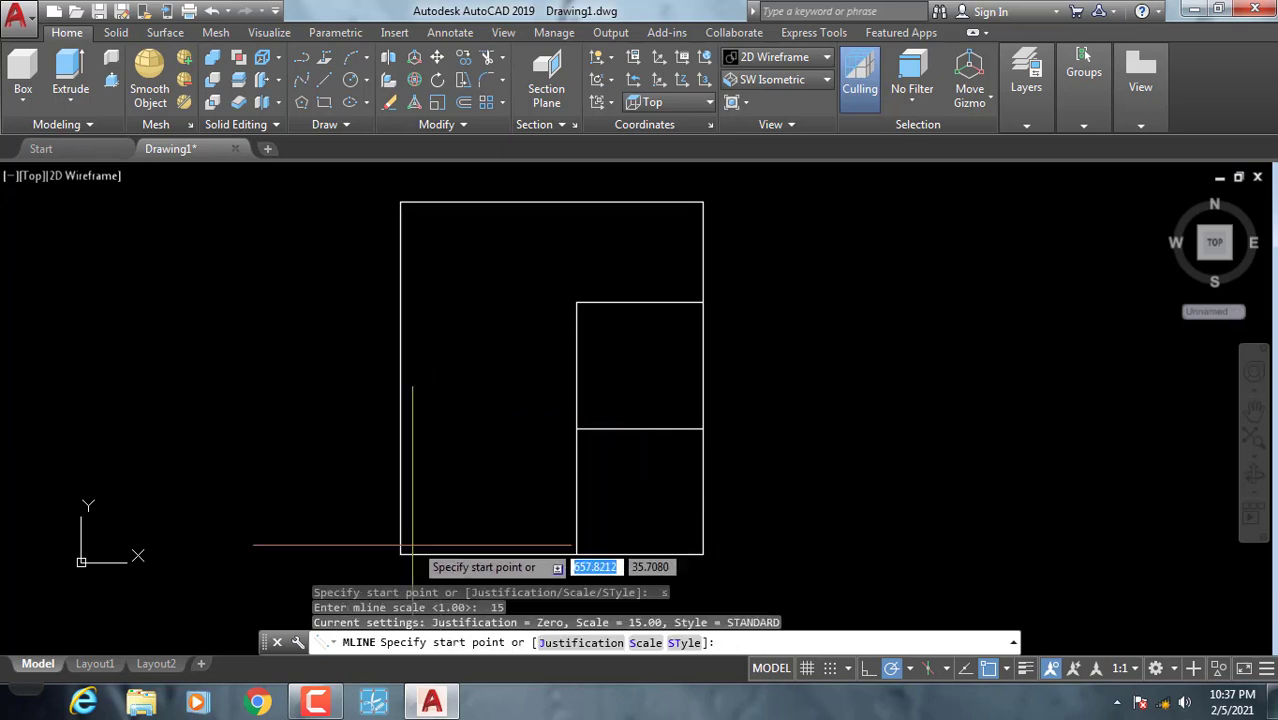
# - Trace the rectangle's four corners with a closed multiline outer wall
pyautogui.click(400, 553)
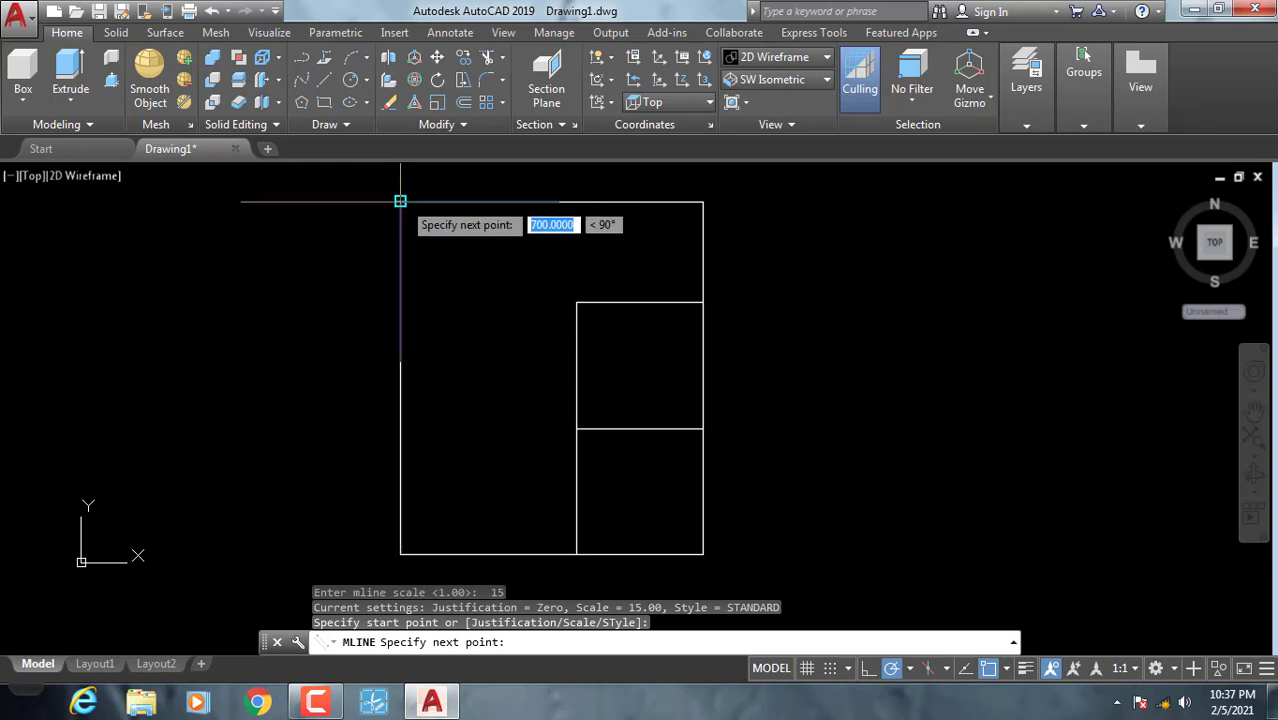
pyautogui.click(400, 201)
pyautogui.click(701, 201)
pyautogui.moveTo(710, 349); pyautogui.dragTo(681, 222, button='middle')
pyautogui.click(673, 425)
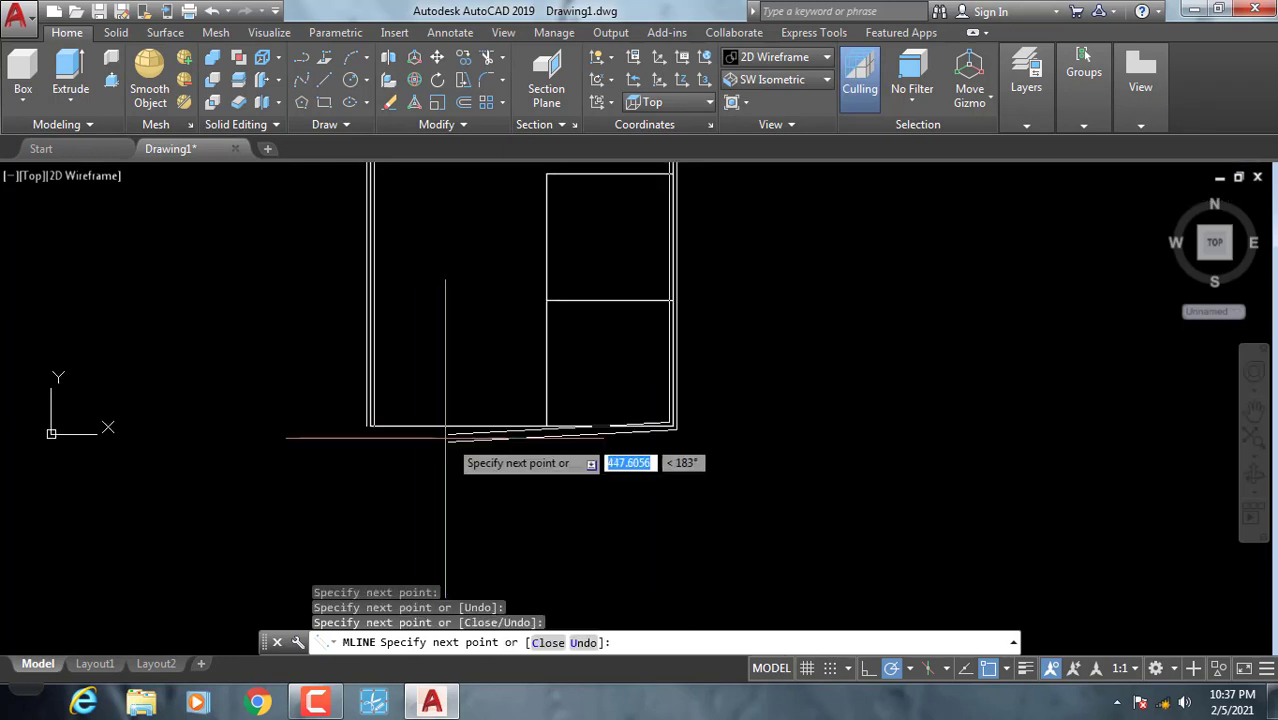
pyautogui.click(372, 427)
pyautogui.press('Return')
pyautogui.scroll(4, 540, 430)
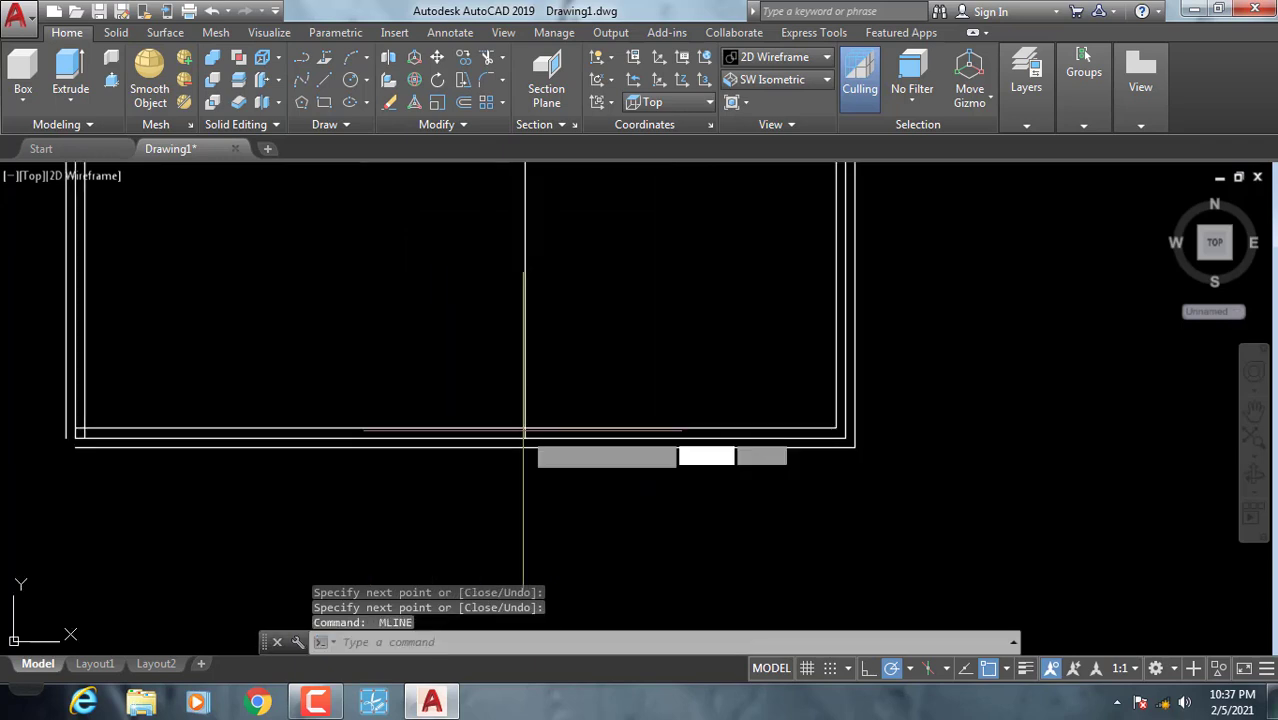
# - Draw an interior multiline wall from the room's bottom, turning across to the right outer wall
pyautogui.click(522, 437)
pyautogui.scroll(-2, 510, 380)
pyautogui.moveTo(508, 294); pyautogui.dragTo(515, 328, button='middle')
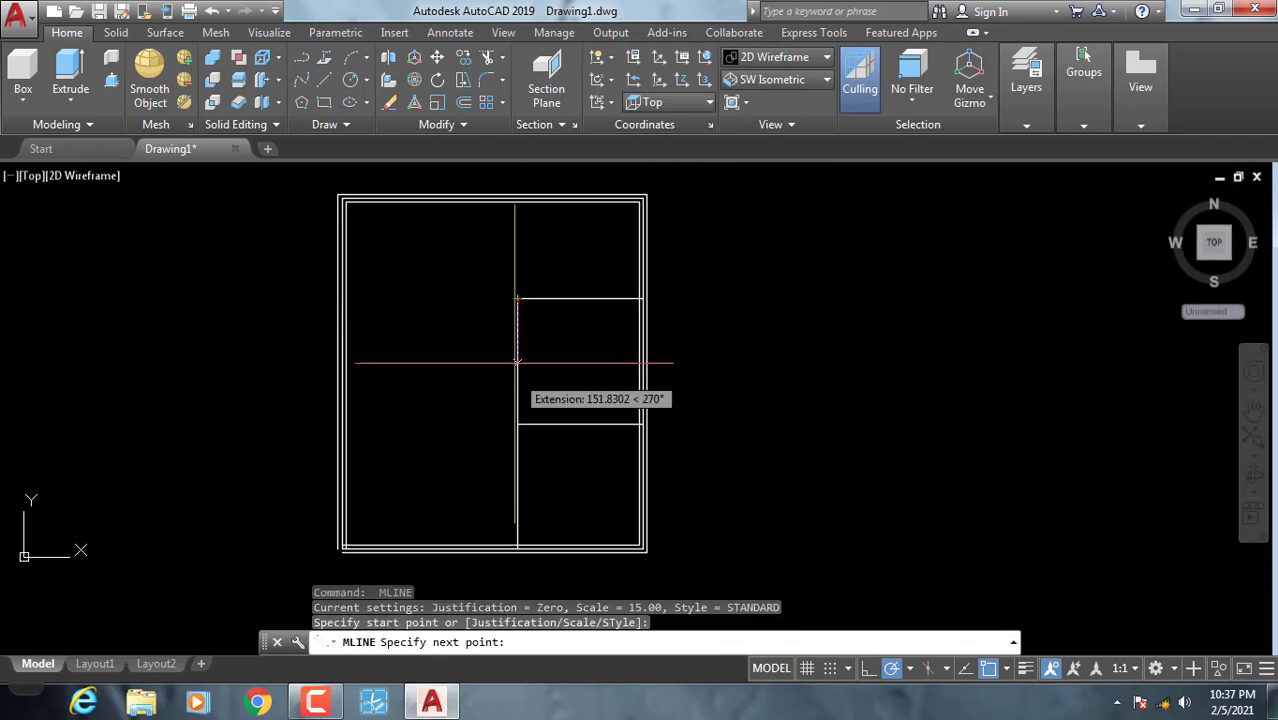
pyautogui.click(515, 288)
pyautogui.scroll(3, 620, 295)
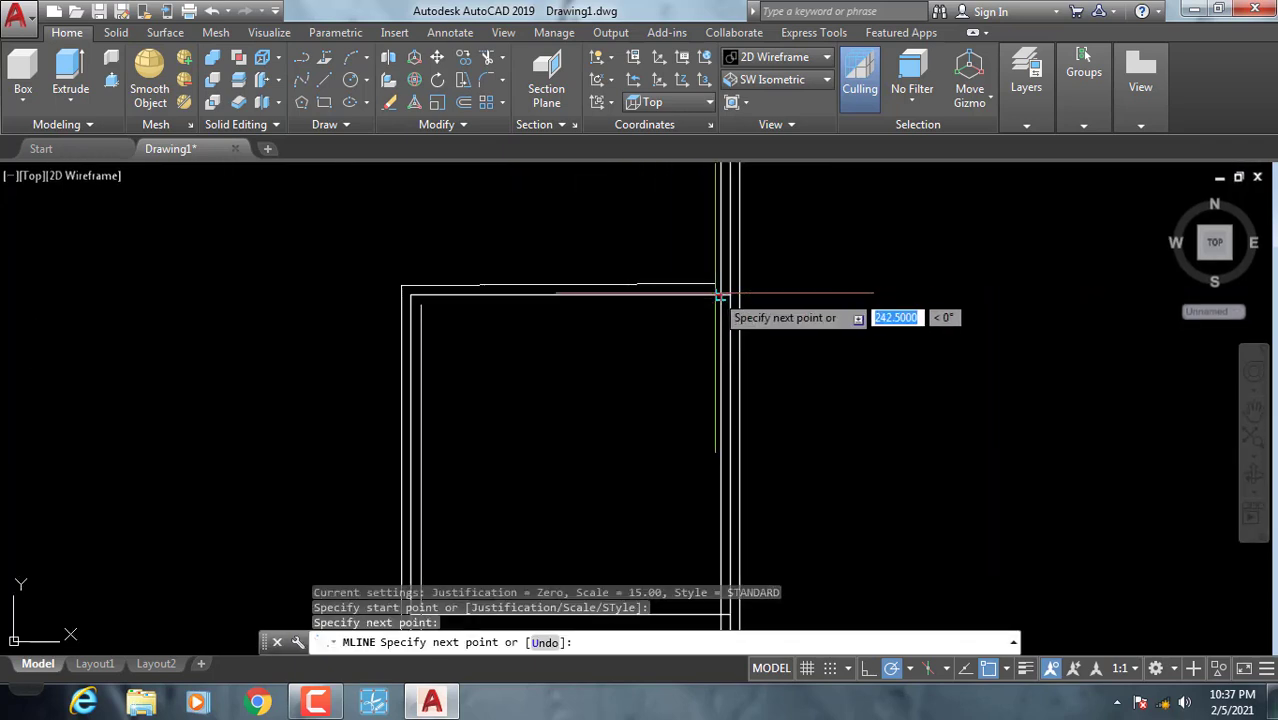
pyautogui.click(718, 296)
pyautogui.press('Return')
pyautogui.scroll(-2, 596, 348)
pyautogui.scroll(3, 532, 358)
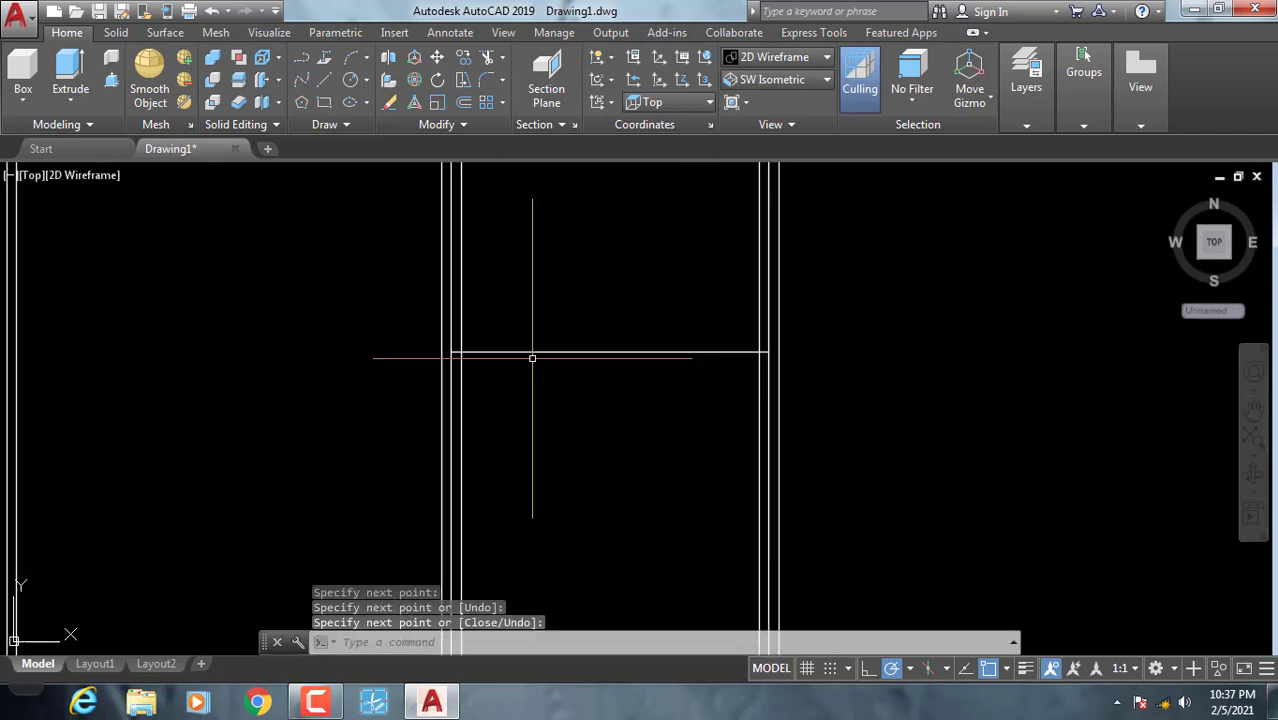
# - Add a horizontal interior multiline wall from the left wall to the right wall
pyautogui.press('Return')
pyautogui.click(460, 353)
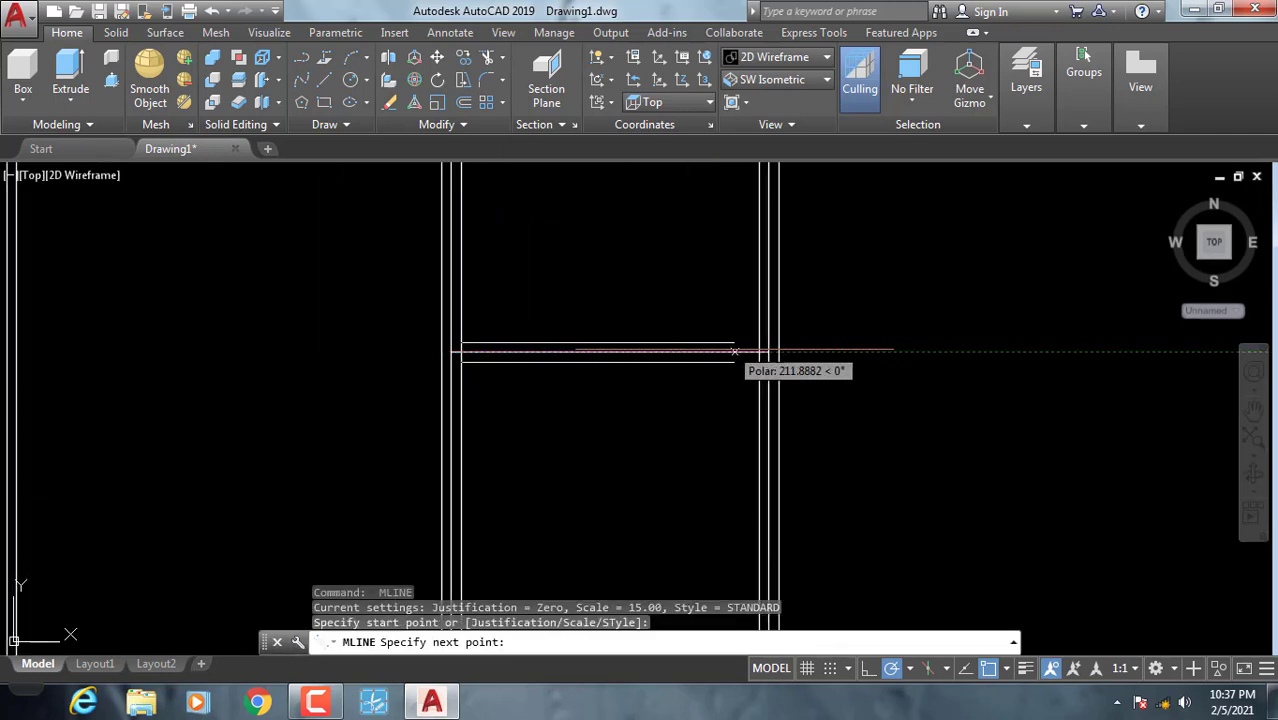
pyautogui.click(768, 352)
pyautogui.press('Return')
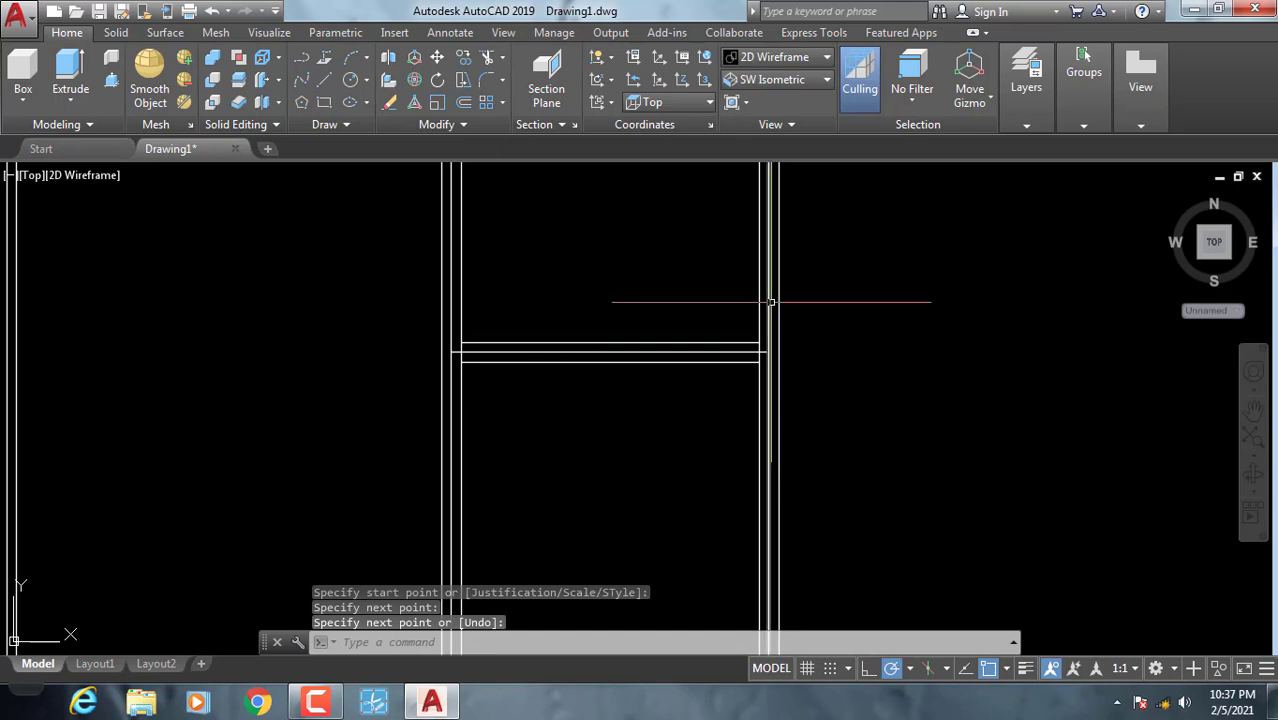
# - Erase the stray middle horizontal line from the floor plan
pyautogui.write('E')
pyautogui.press('Return')
pyautogui.scroll(4, 612, 360)
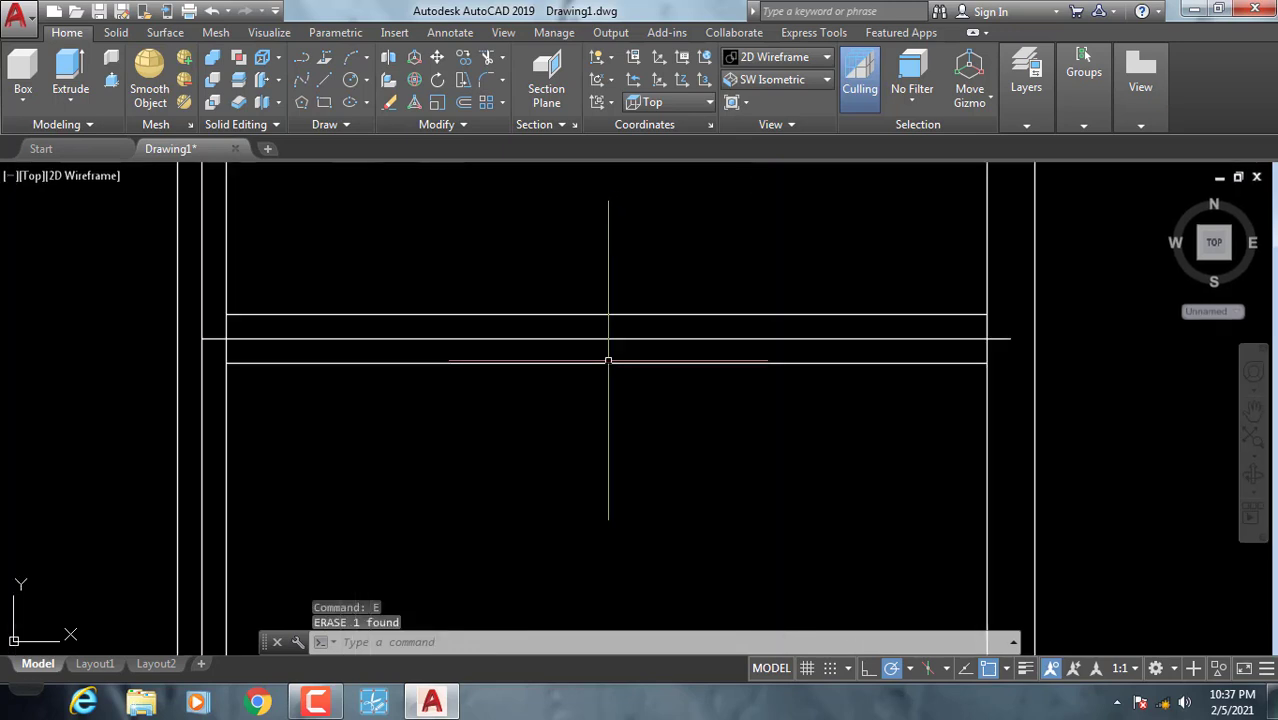
pyautogui.click(605, 338)
pyautogui.click(605, 336)
pyautogui.click(502, 338)
pyautogui.press('Escape')
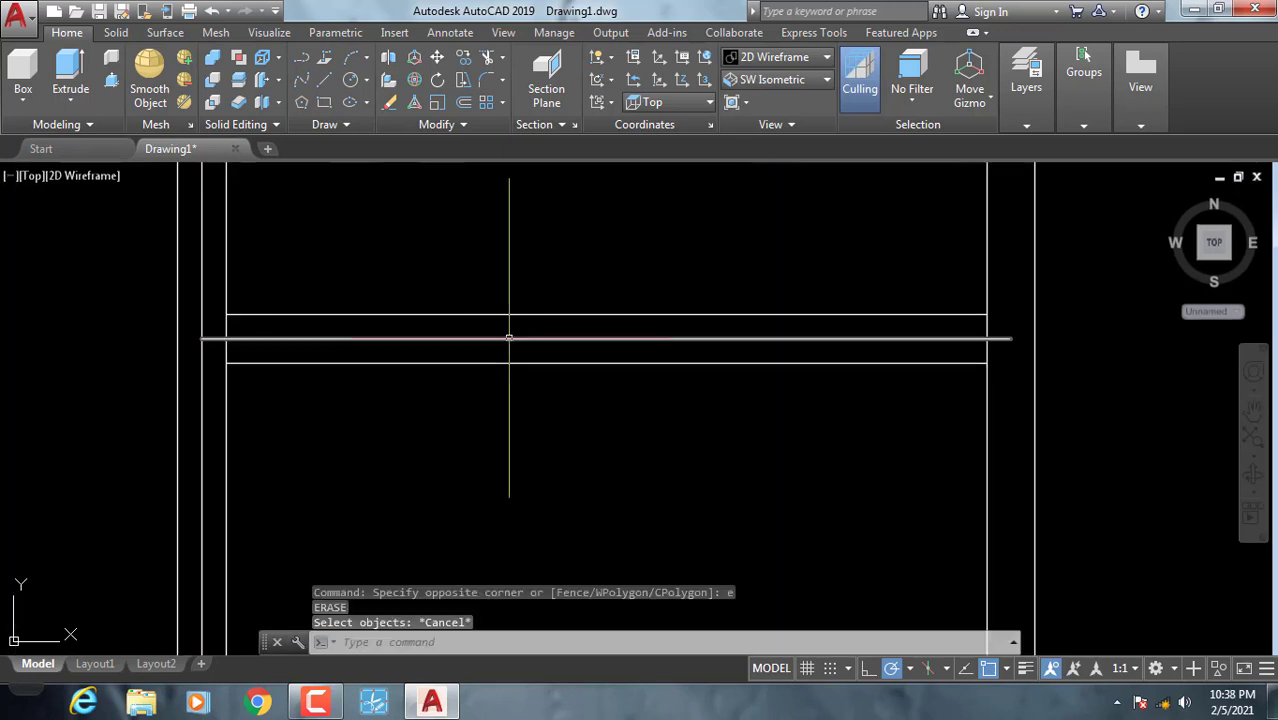
pyautogui.click(508, 338)
pyautogui.write('E')
pyautogui.press('Return')
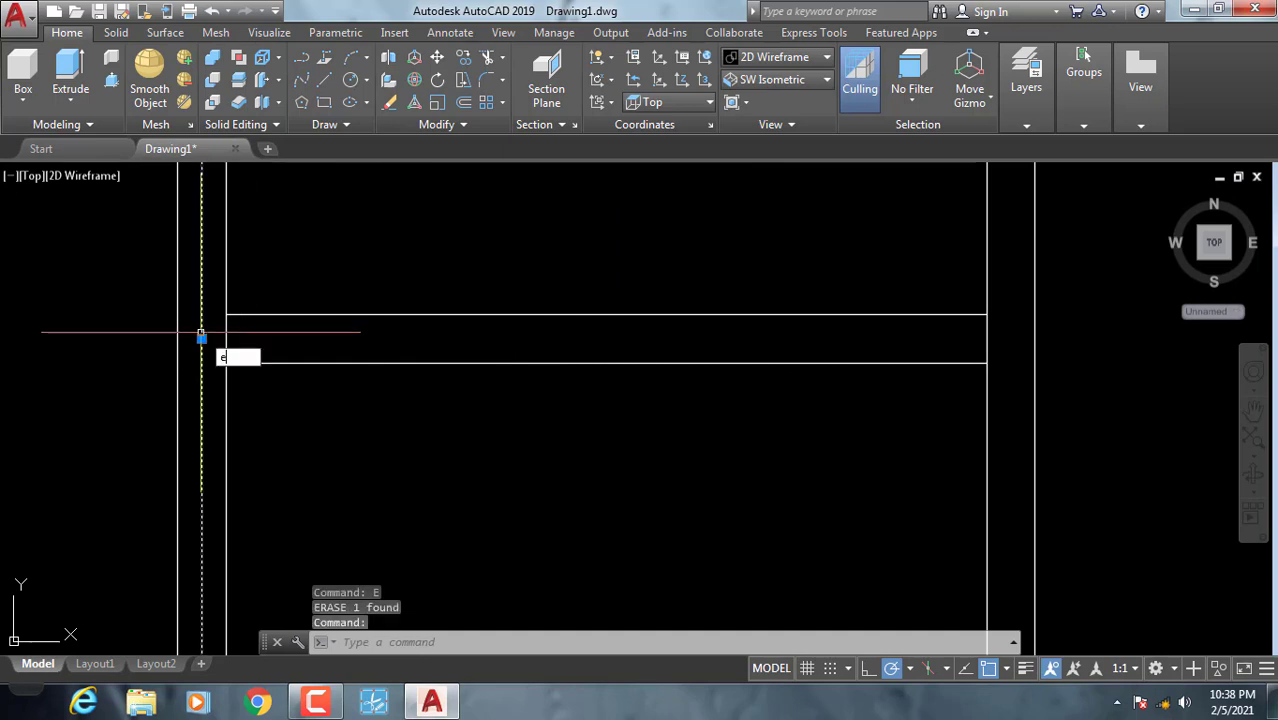
# - Delete the remaining stray lines along the top wall and the middle wall
pyautogui.scroll(-5, 385, 308)
pyautogui.moveTo(385, 308); pyautogui.dragTo(539, 453, button='middle')
pyautogui.scroll(2, 448, 274)
pyautogui.scroll(5, 448, 235)
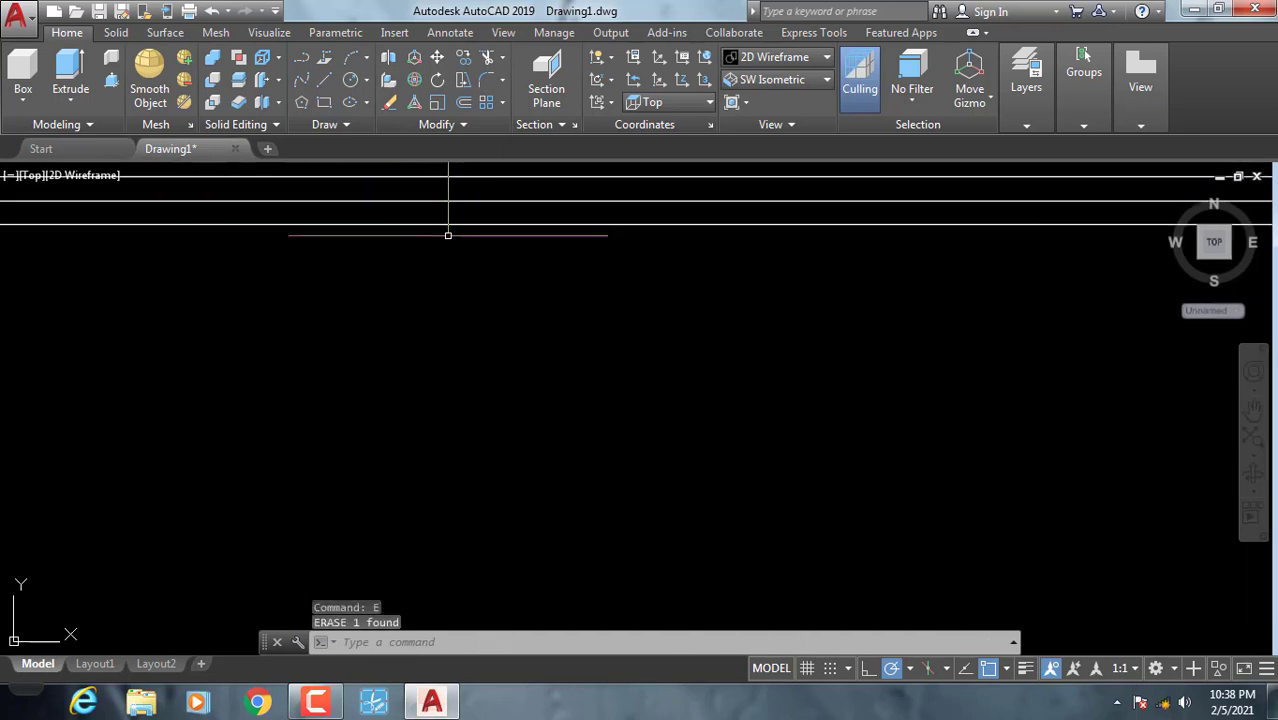
pyautogui.scroll(-3, 411, 297)
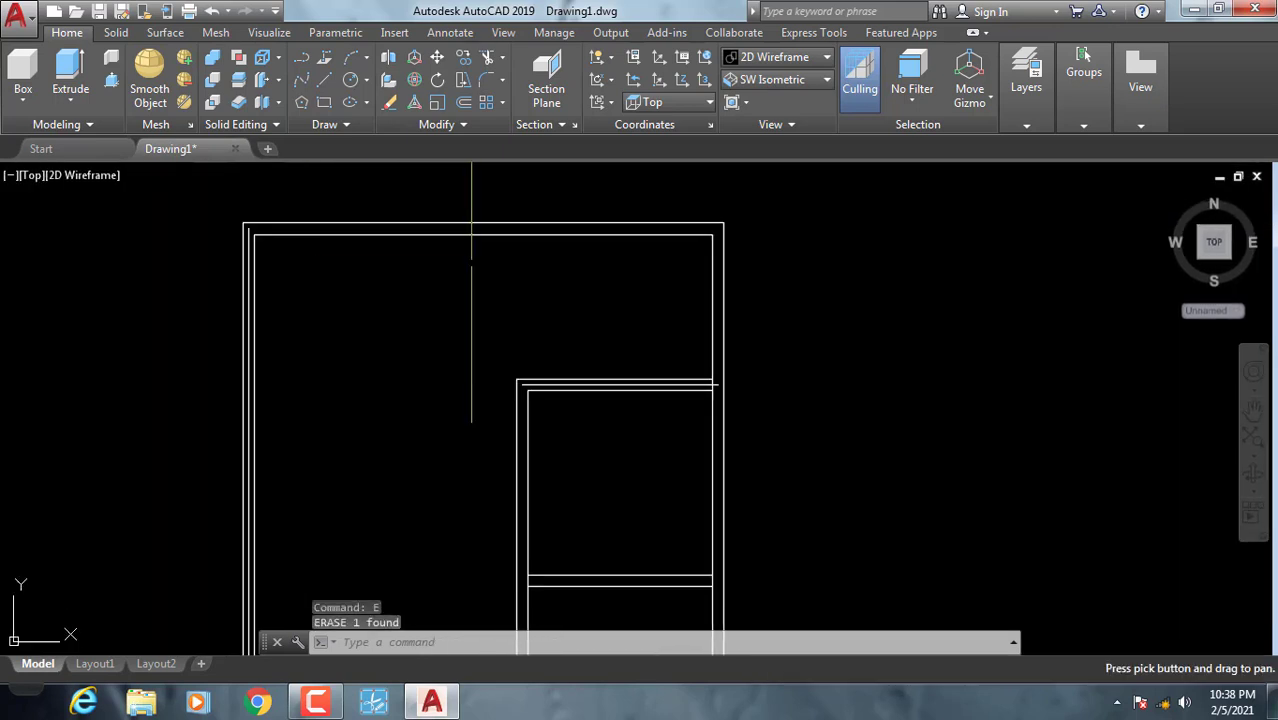
pyautogui.scroll(-3, 485, 371)
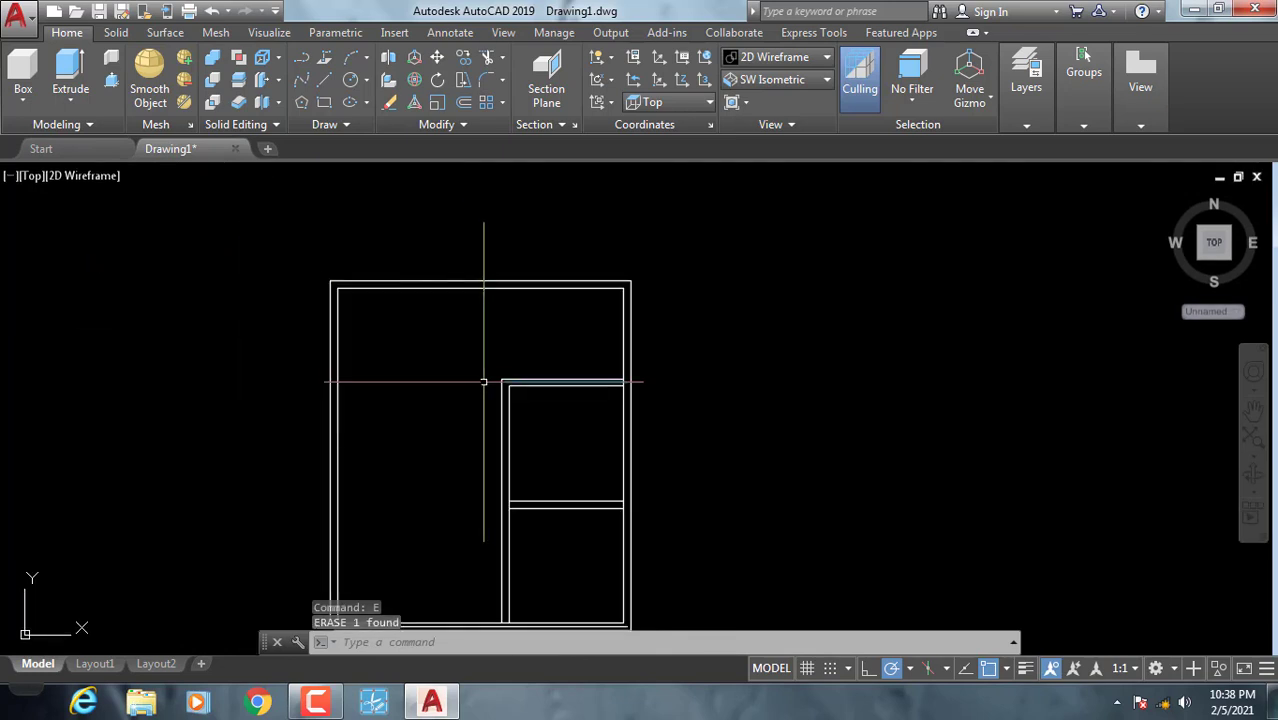
pyautogui.scroll(6, 559, 286)
pyautogui.click(572, 262)
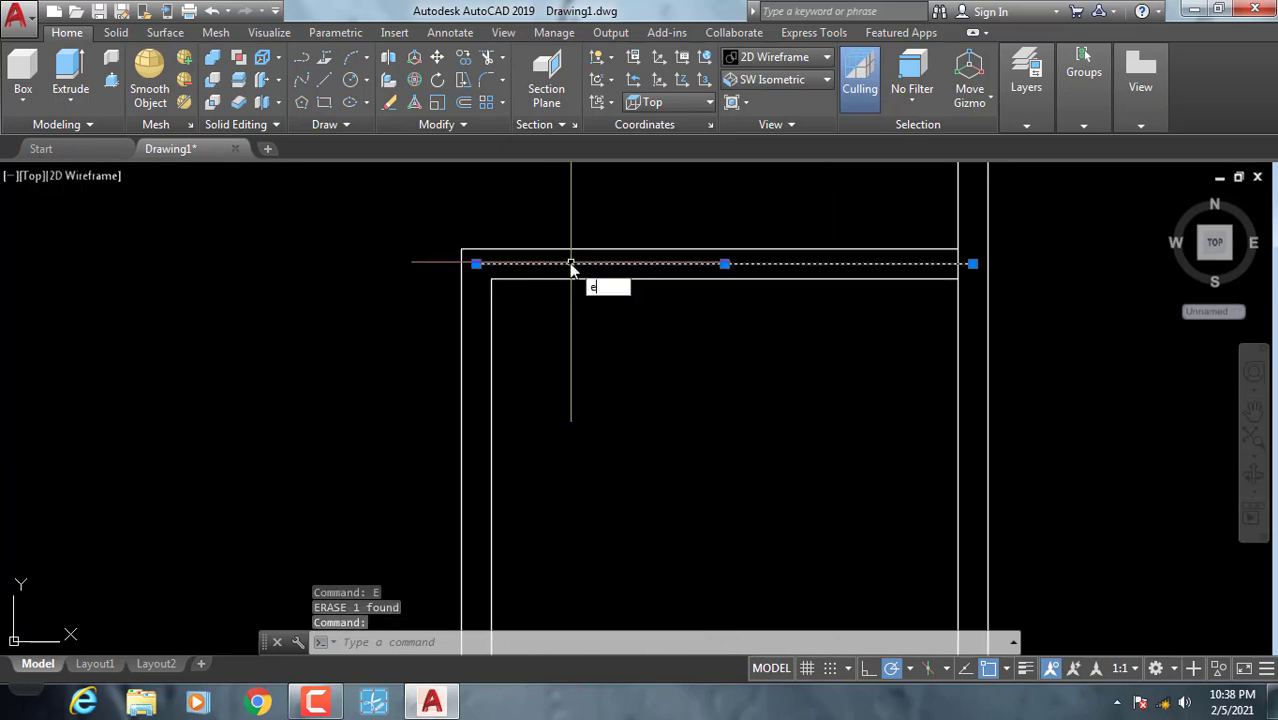
pyautogui.scroll(-4, 542, 277)
pyautogui.scroll(2, 531, 408)
pyautogui.scroll(3, 510, 504)
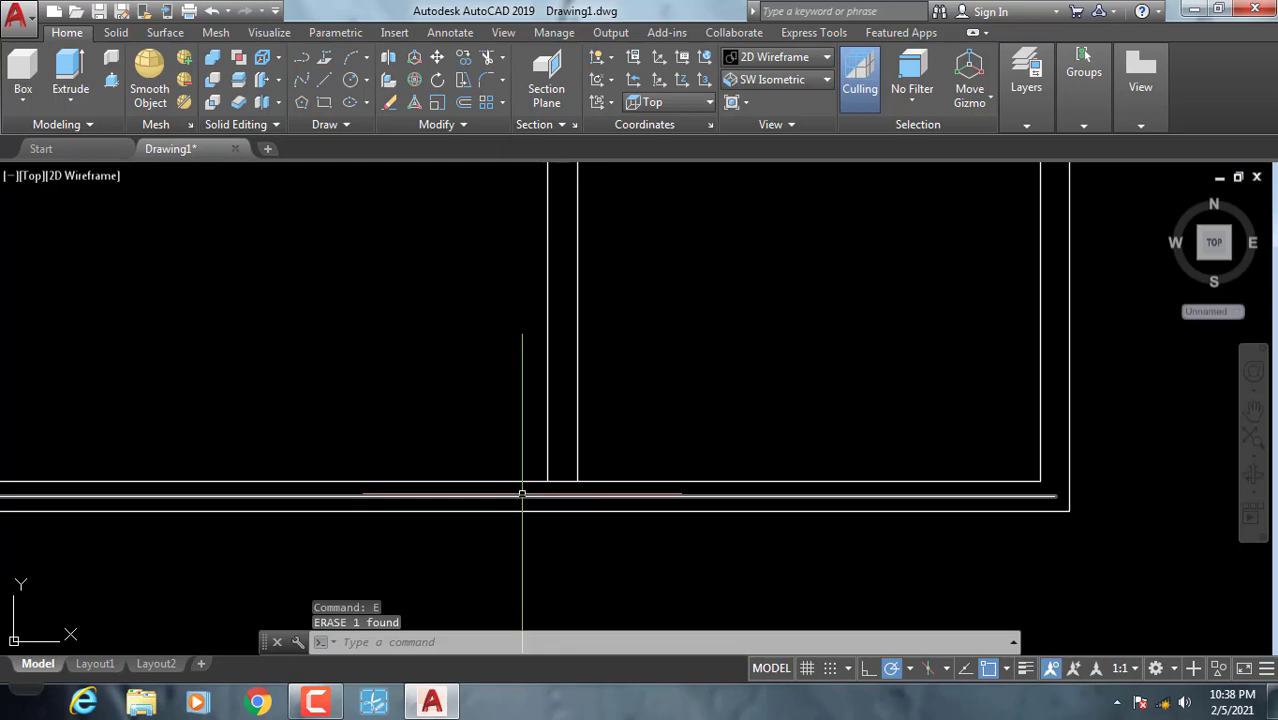
pyautogui.click(525, 488)
pyautogui.click(503, 498)
pyautogui.press('Delete')
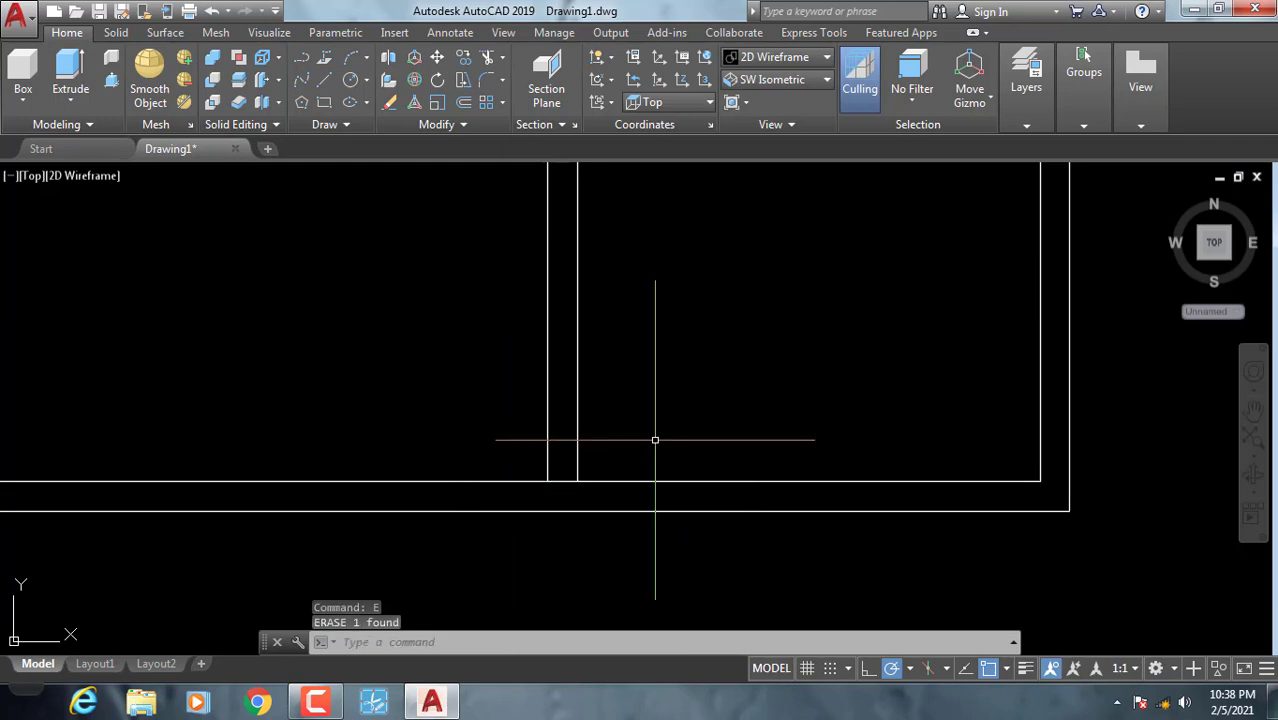
pyautogui.write('tr')
# - Start a trim, then cancel it without changes
pyautogui.press('Return')
pyautogui.press('Return')
pyautogui.scroll(-2, 658, 450)
pyautogui.press('Escape')
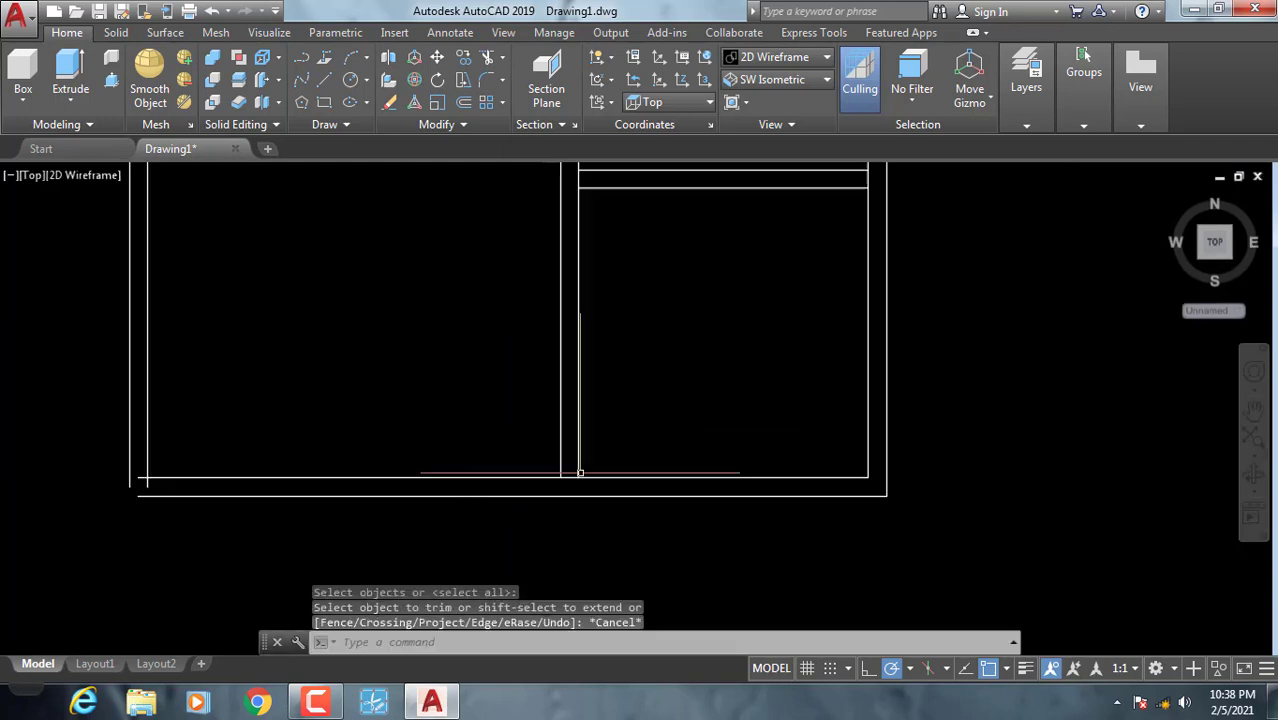
pyautogui.scroll(-3, 665, 486)
# - Explode the whole room outline drawing into separate lines with X
pyautogui.click(589, 338)
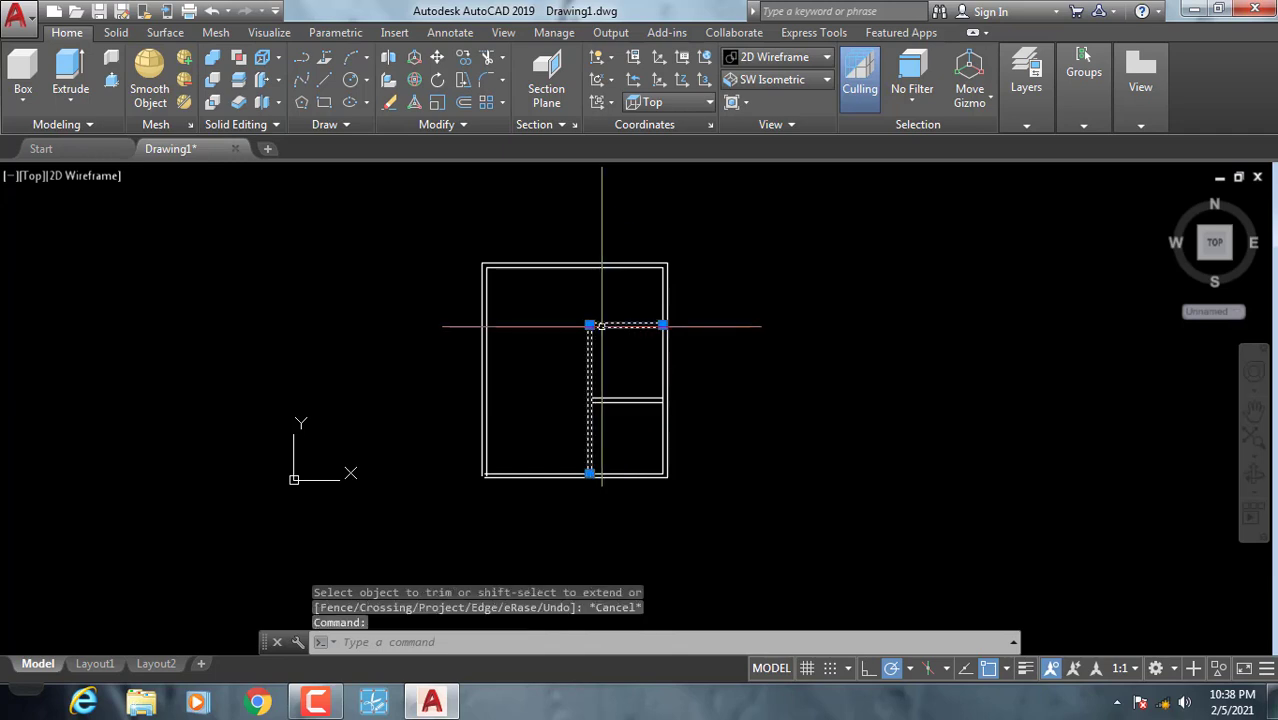
pyautogui.scroll(2, 605, 326)
pyautogui.click(513, 224)
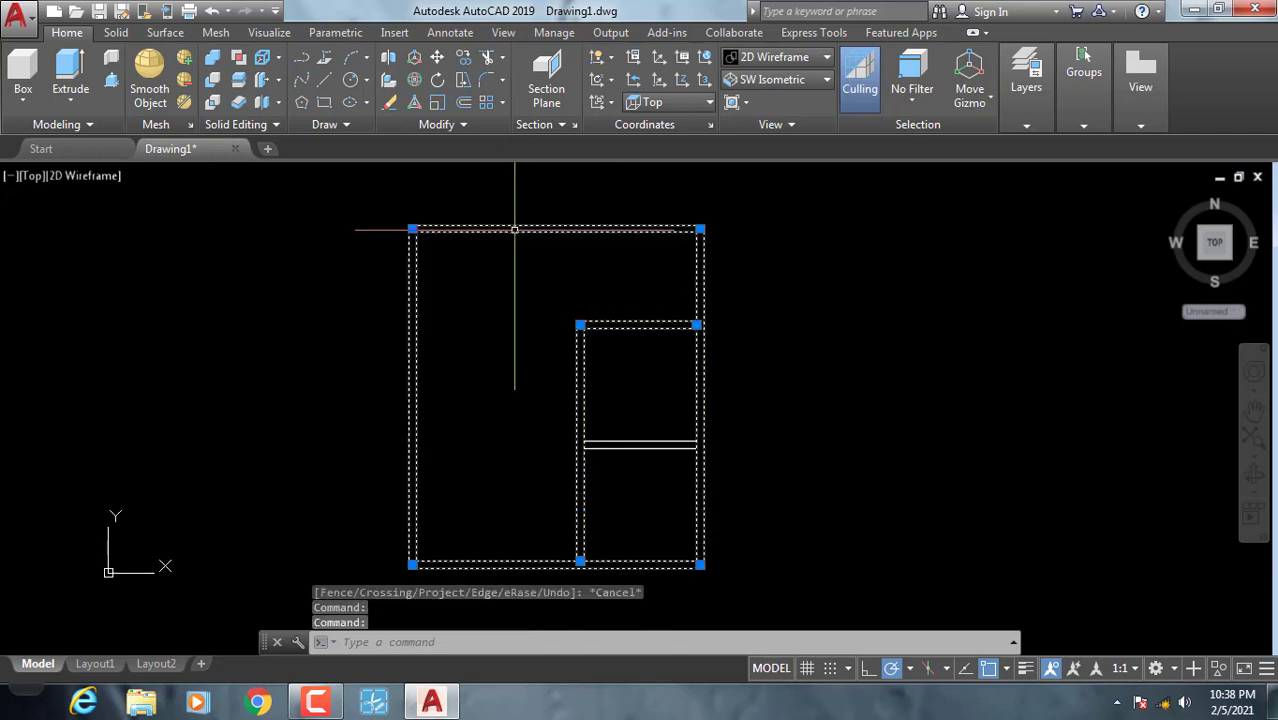
pyautogui.press('Escape')
pyautogui.scroll(-2, 719, 416)
pyautogui.click(740, 547)
pyautogui.click(463, 262)
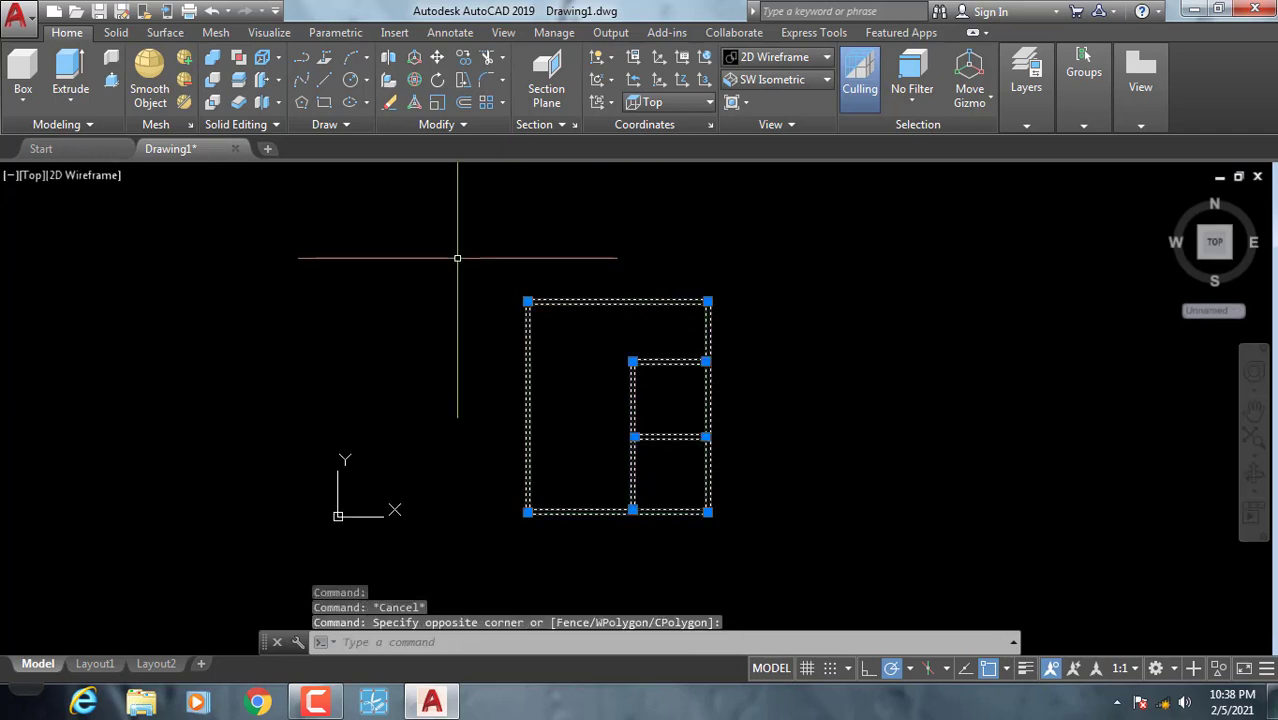
pyautogui.write('x')
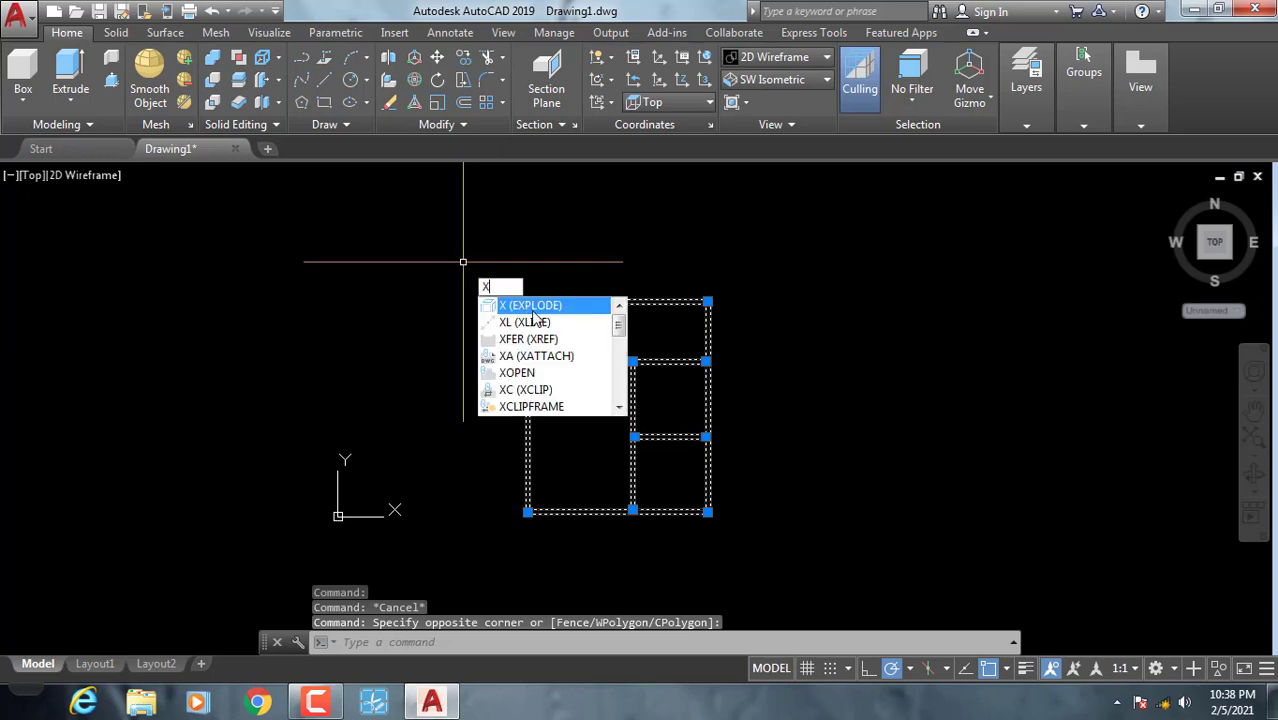
pyautogui.press('Return')
# - Try trimming the wall lines at the door-frame corner with a crossing window, then cancel
pyautogui.scroll(2, 790, 350)
pyautogui.scroll(3, 787, 369)
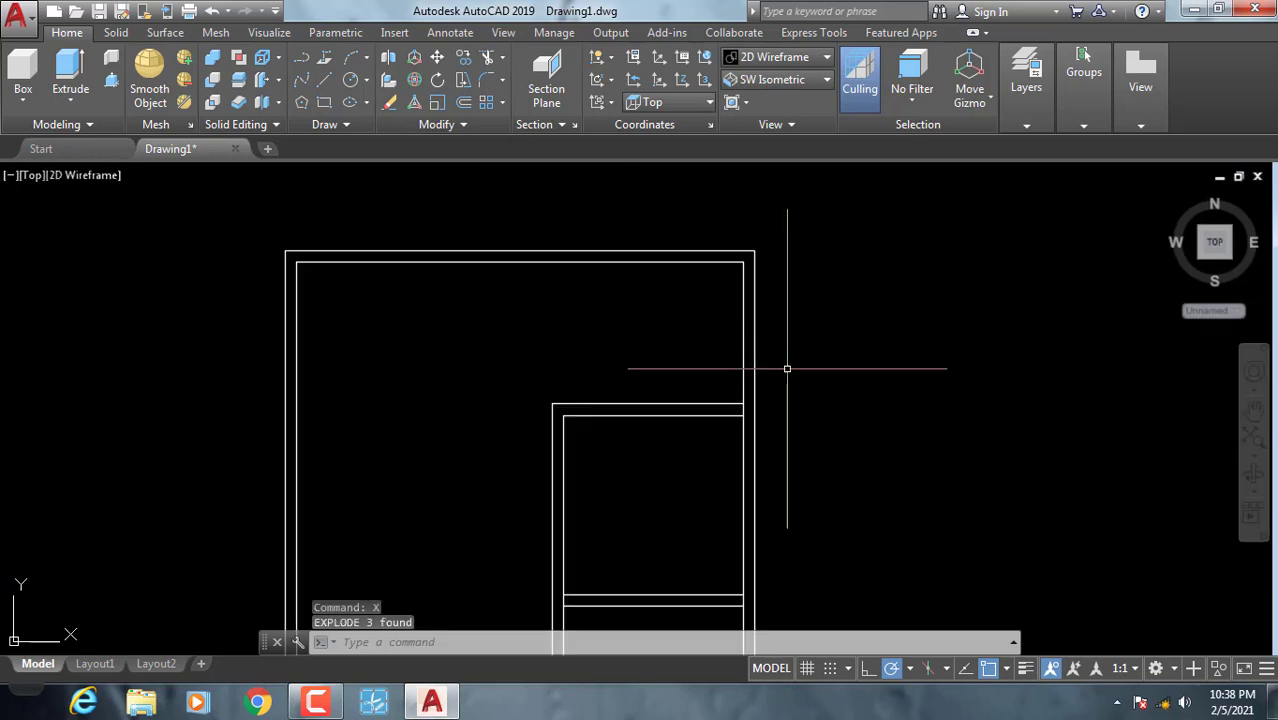
pyautogui.press('Escape')
pyautogui.write('tr')
pyautogui.press('Return')
pyautogui.press('Return')
pyautogui.scroll(2, 746, 413)
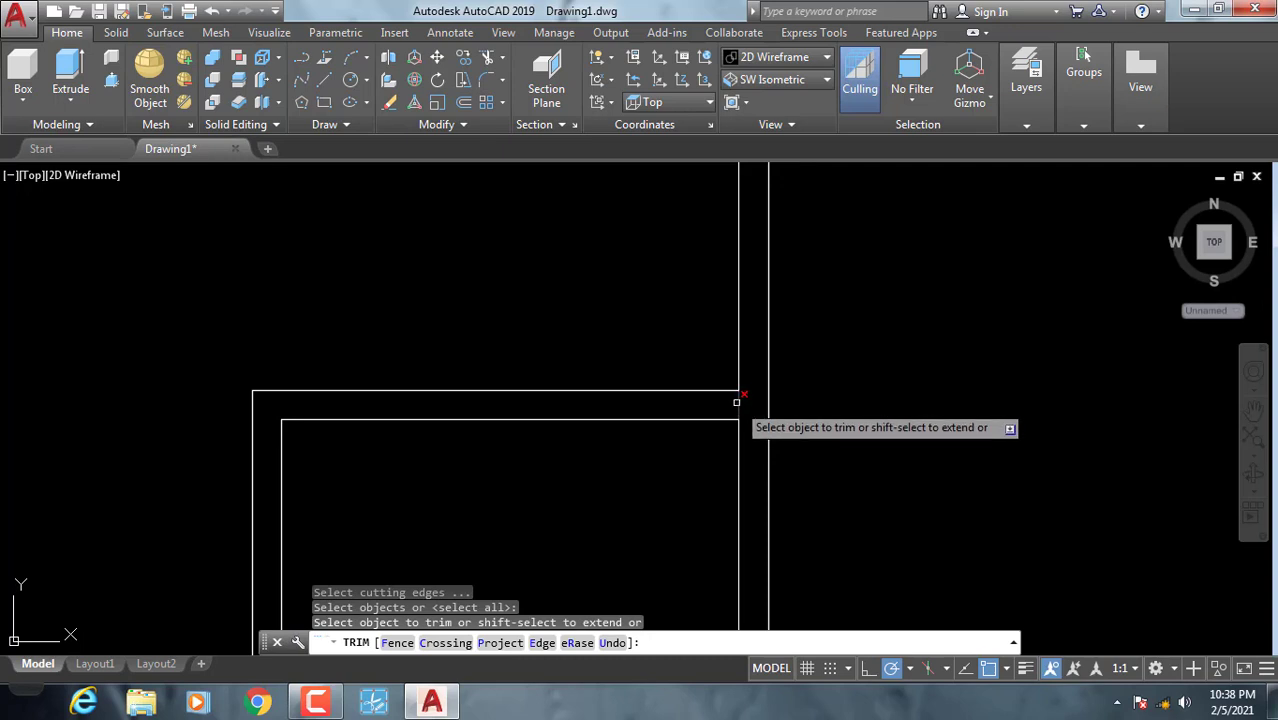
pyautogui.scroll(-2, 738, 400)
pyautogui.scroll(5, 687, 420)
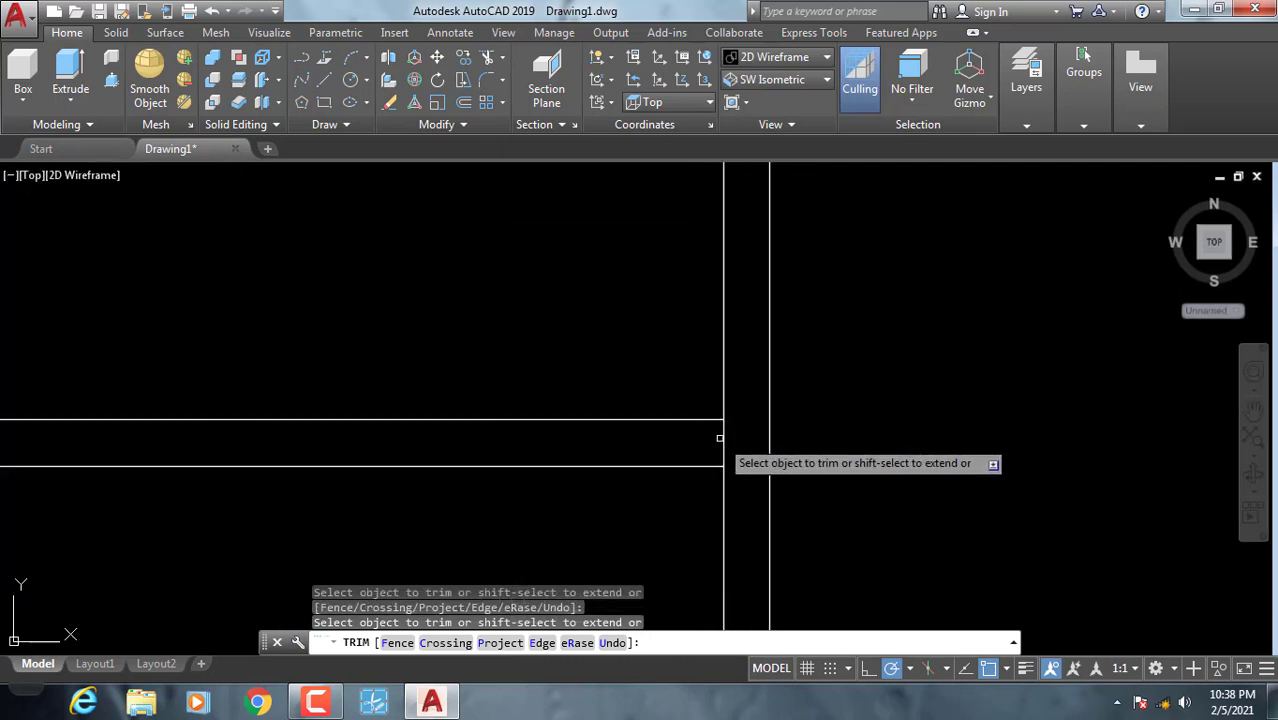
pyautogui.scroll(-5, 600, 440)
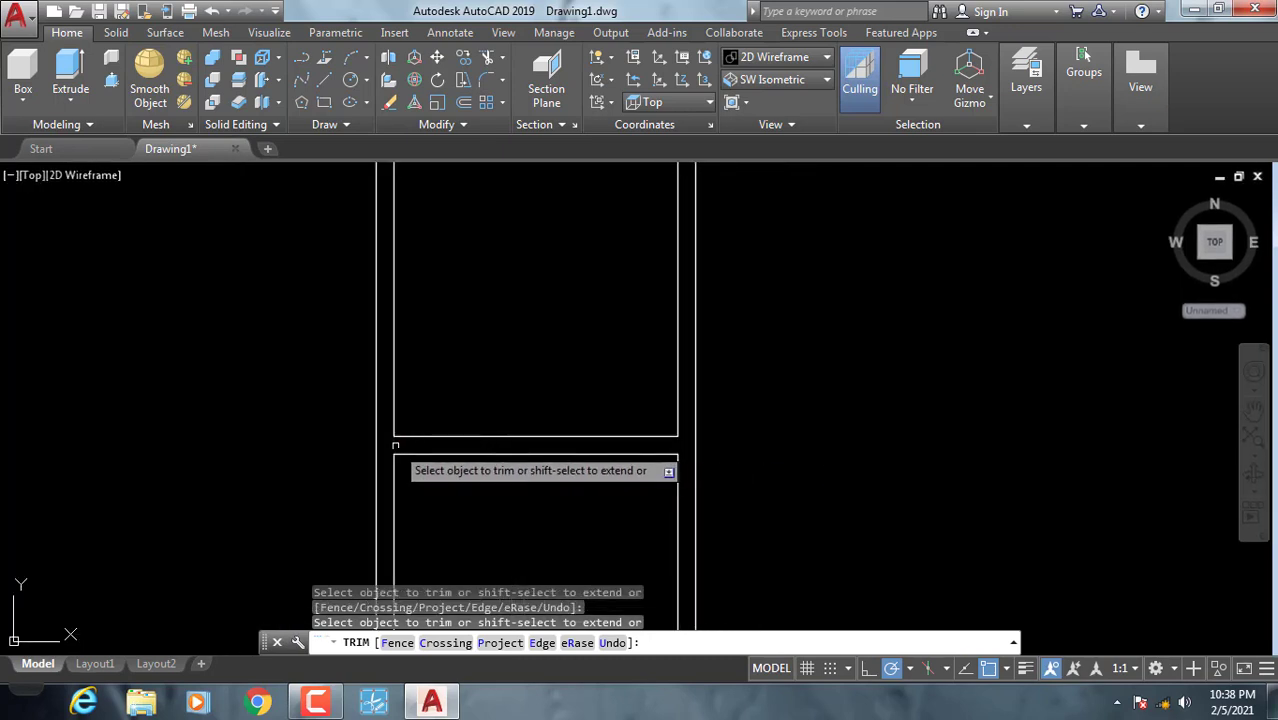
pyautogui.moveTo(399, 449); pyautogui.dragTo(509, 390, button='middle')
pyautogui.scroll(2, 515, 412)
pyautogui.scroll(1, 434, 450)
pyautogui.click(434, 434)
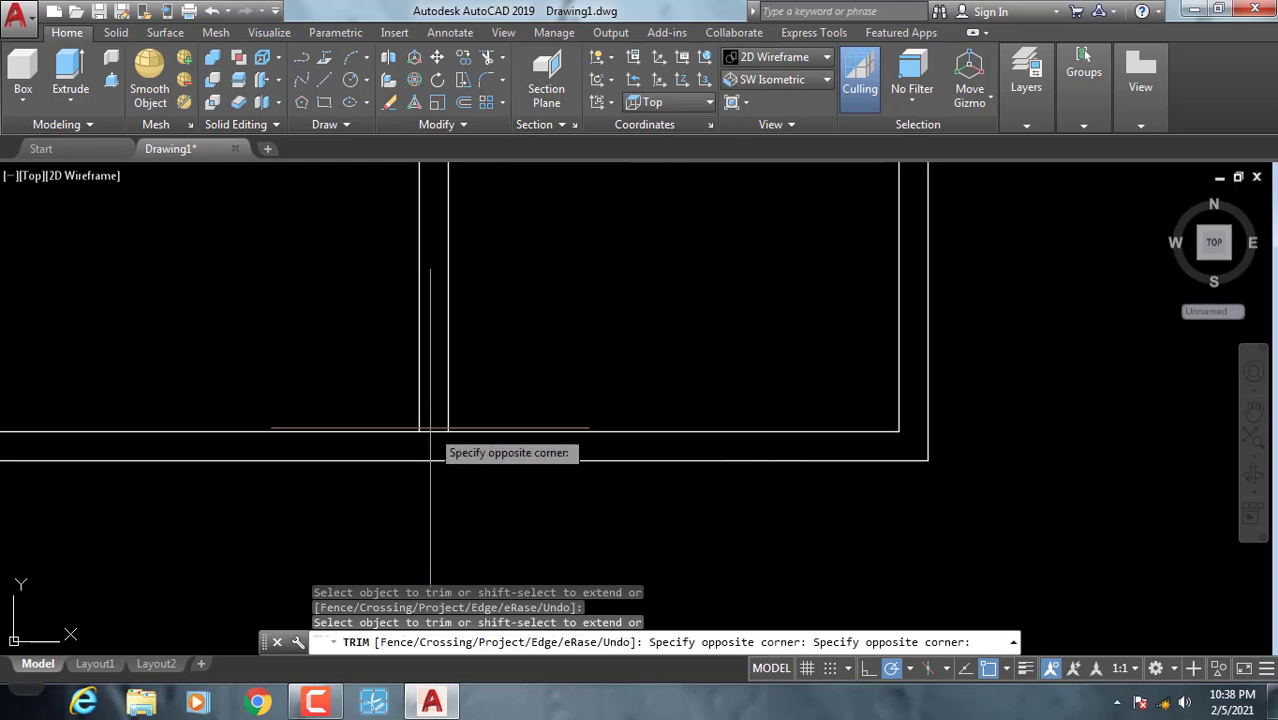
pyautogui.scroll(1, 432, 432)
pyautogui.click(434, 432)
pyautogui.scroll(-2, 519, 419)
pyautogui.scroll(1, 362, 402)
pyautogui.scroll(3, 317, 357)
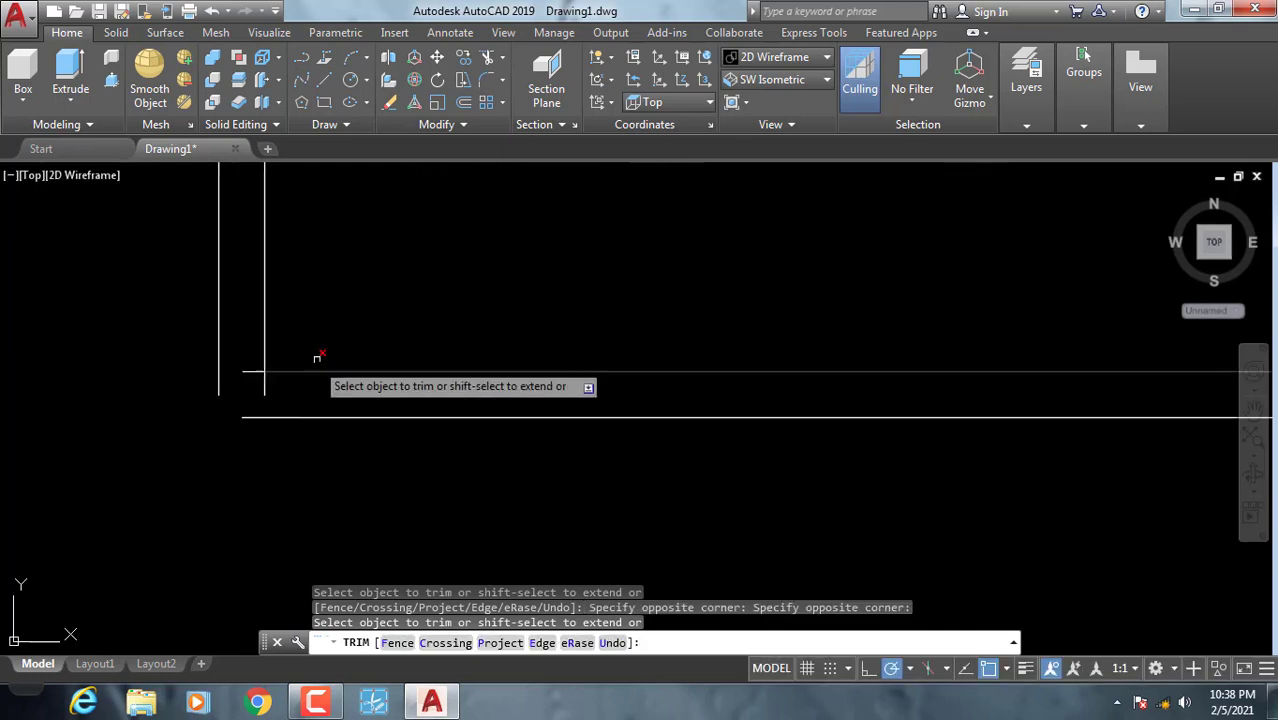
pyautogui.press('Escape')
pyautogui.press('Escape')
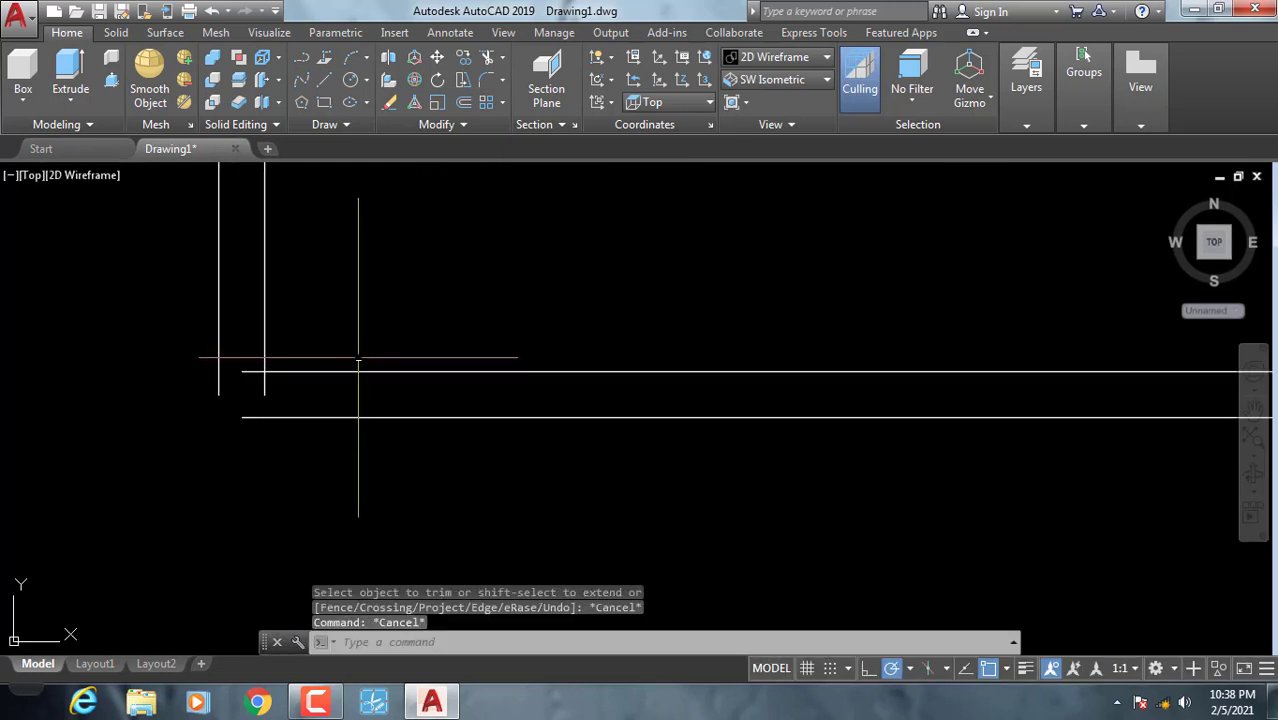
pyautogui.write('tr')
# - Trim the vertical and horizontal line stubs at the wall corner
pyautogui.press('Return')
pyautogui.press('Return')
pyautogui.click(266, 390)
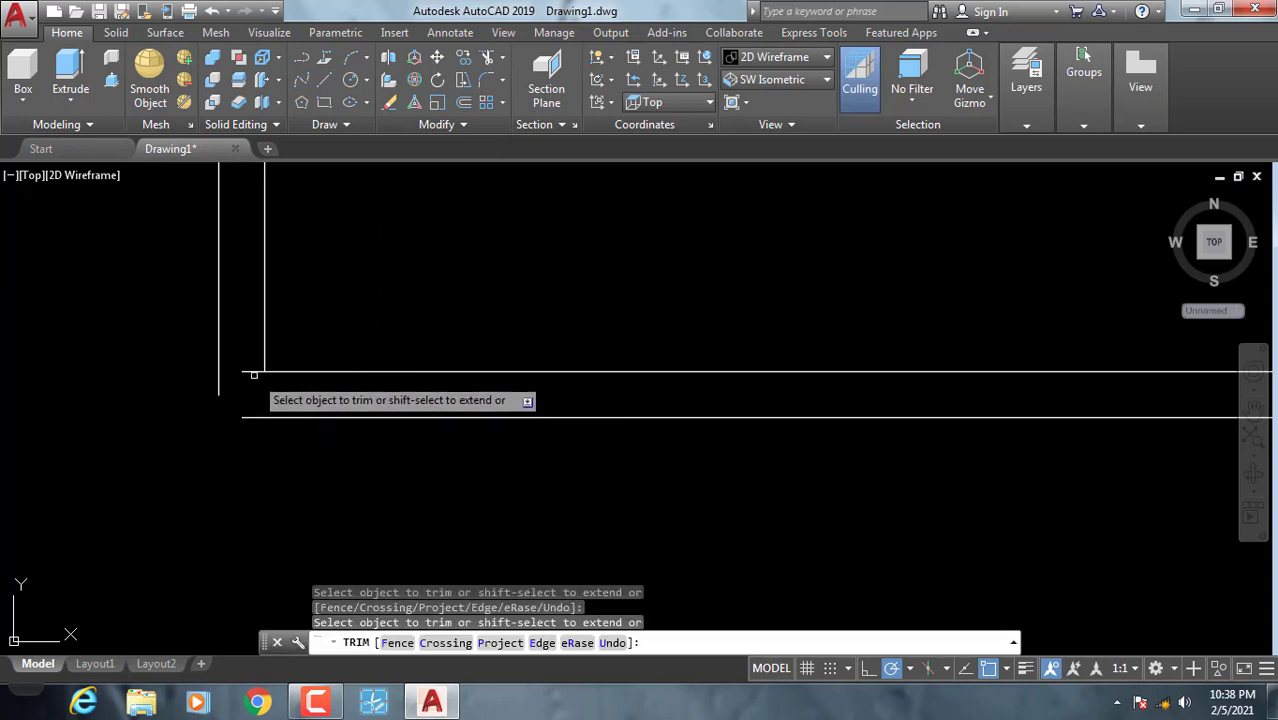
pyautogui.click(254, 371)
pyautogui.press('Escape')
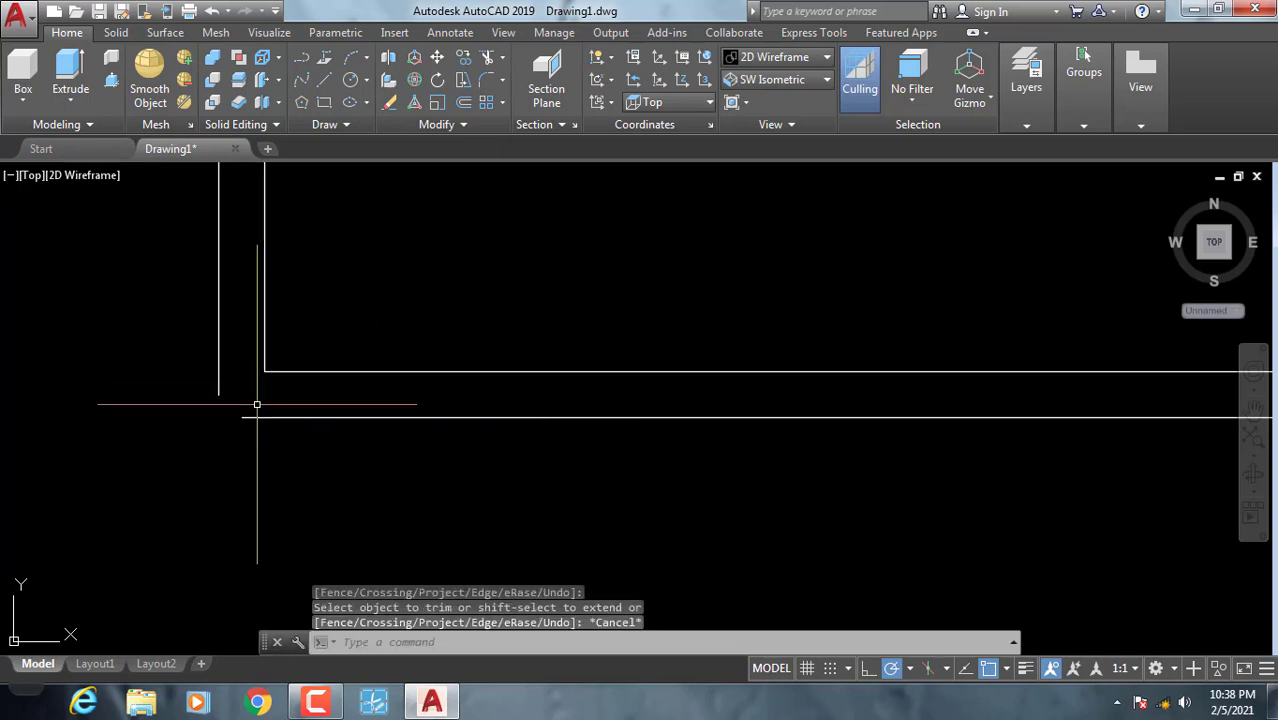
pyautogui.write('f')
# - Fillet the horizontal and vertical wall lines with radius 0 to square the corner
pyautogui.press('Return')
pyautogui.write('rst object or :')
pyautogui.press('Return')
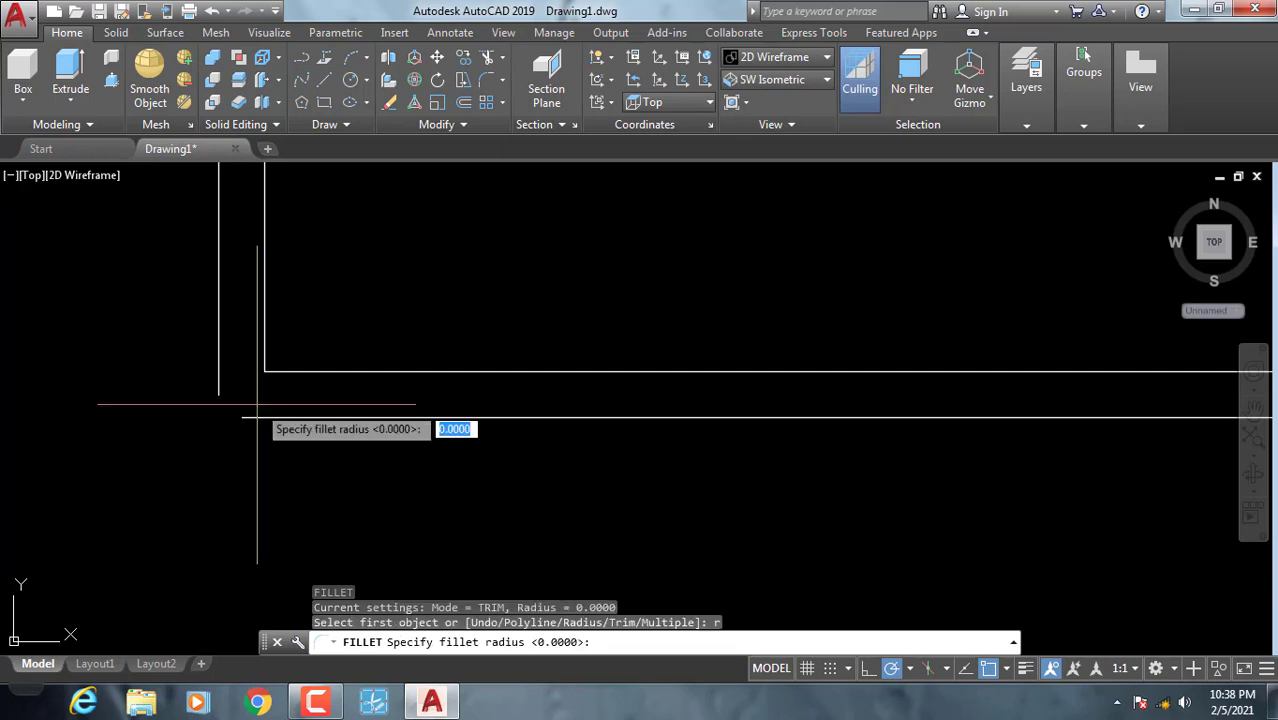
pyautogui.write('0')
pyautogui.press('Return')
pyautogui.click(265, 417)
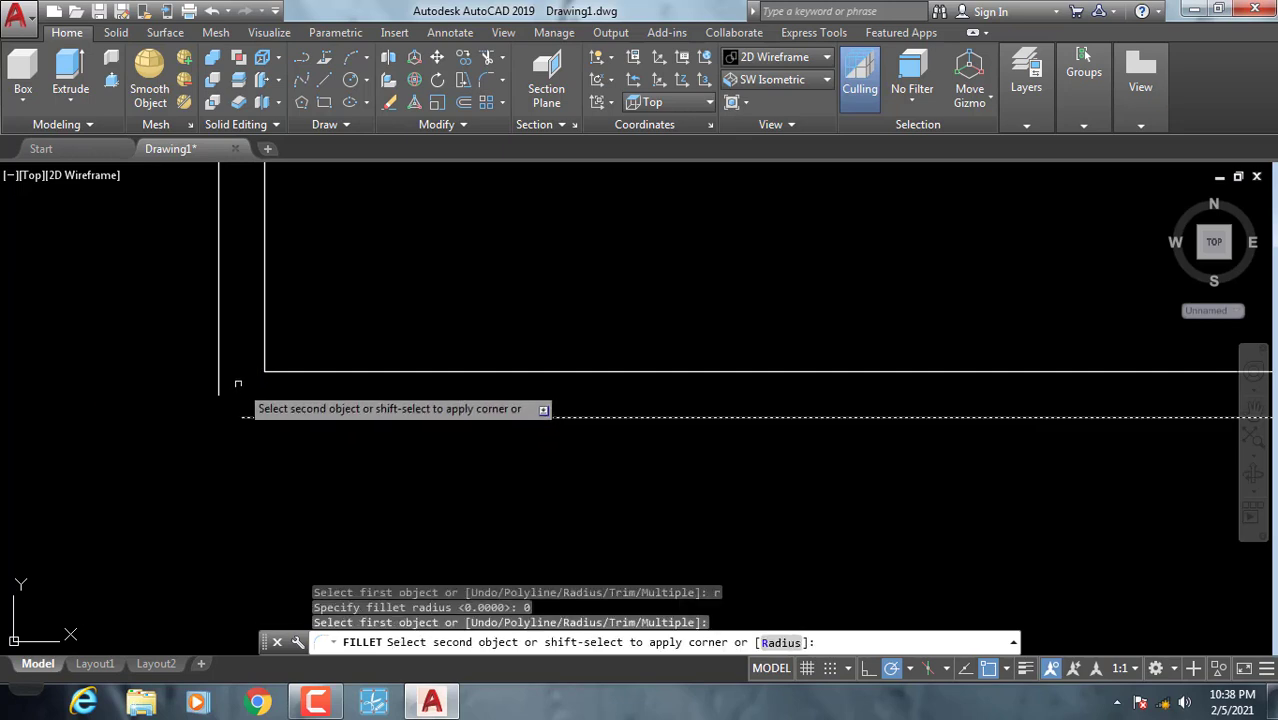
pyautogui.click(220, 372)
# - Window-select every floor plan line and join them into polylines with J
pyautogui.scroll(-5, 428, 380)
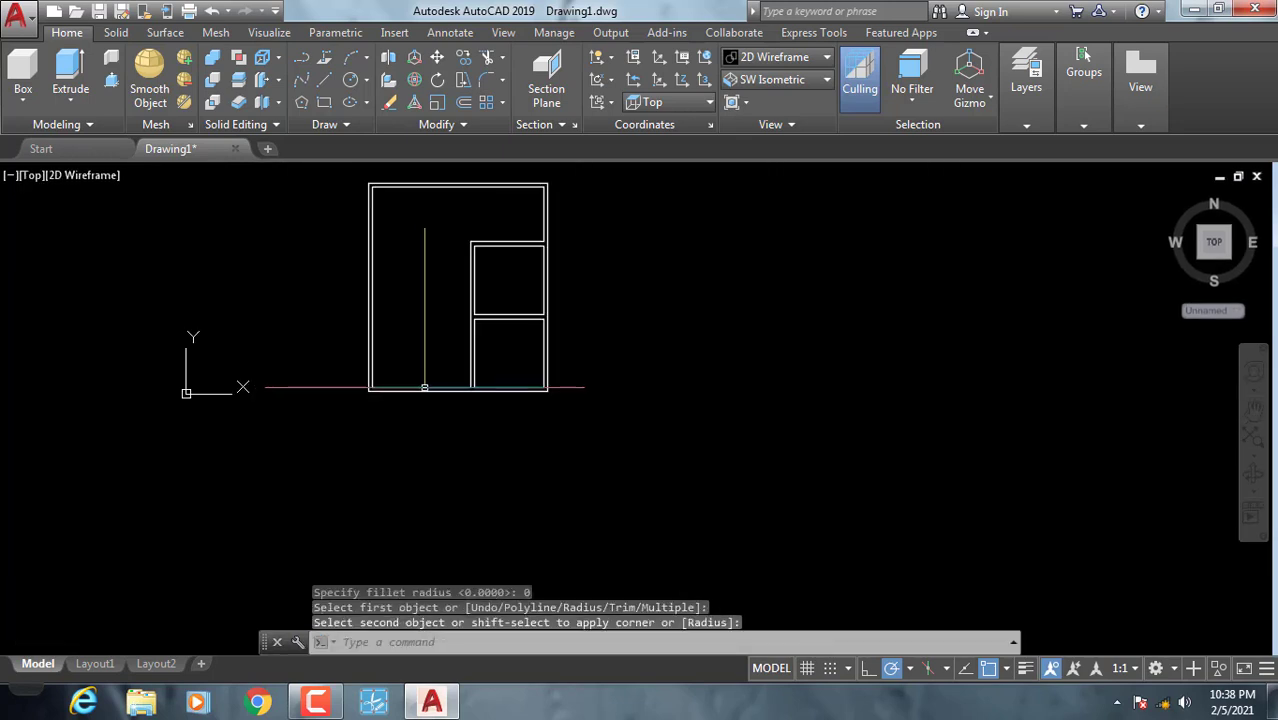
pyautogui.scroll(-2, 453, 383)
pyautogui.scroll(4, 453, 383)
pyautogui.moveTo(559, 337); pyautogui.dragTo(591, 357, button='middle')
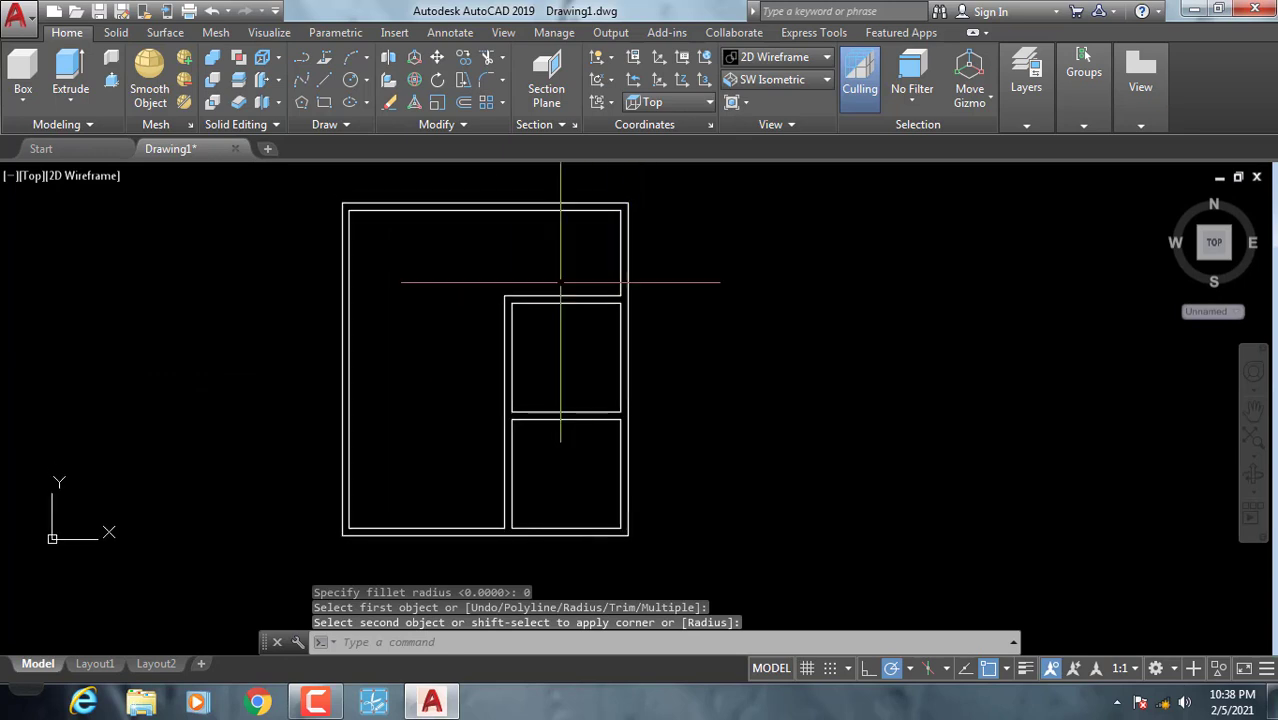
pyautogui.click(331, 187)
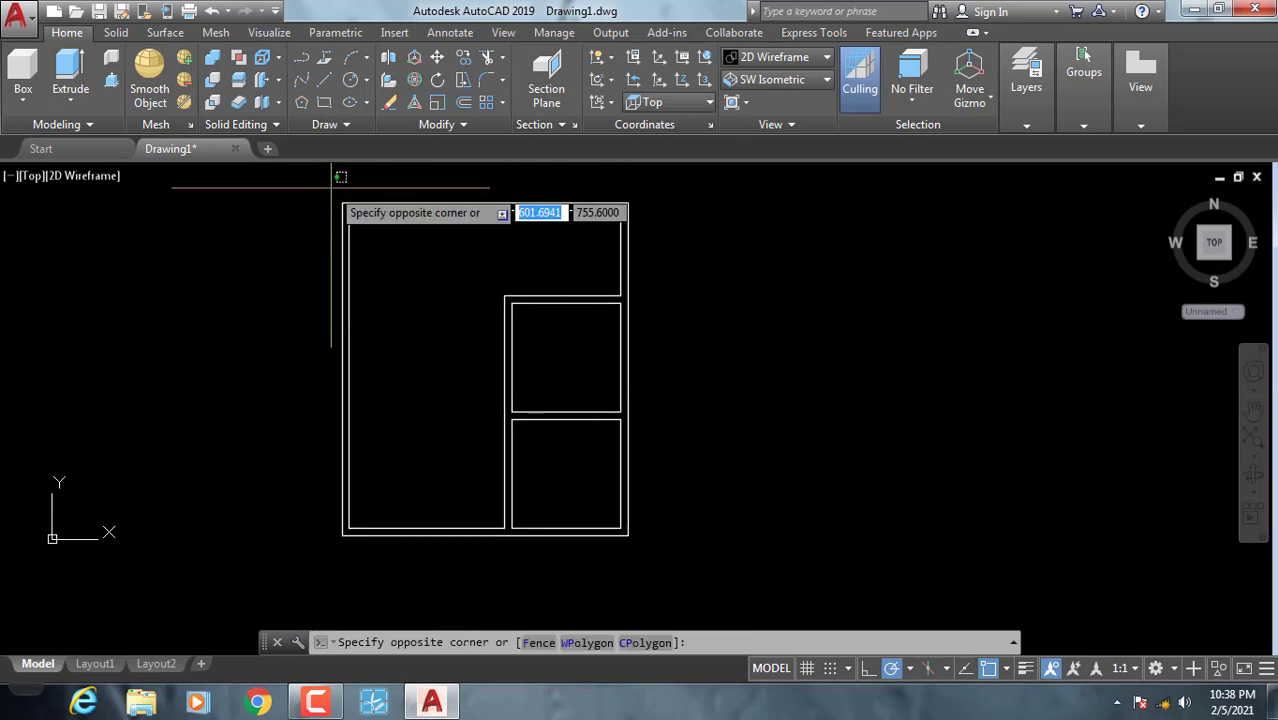
pyautogui.click(308, 221)
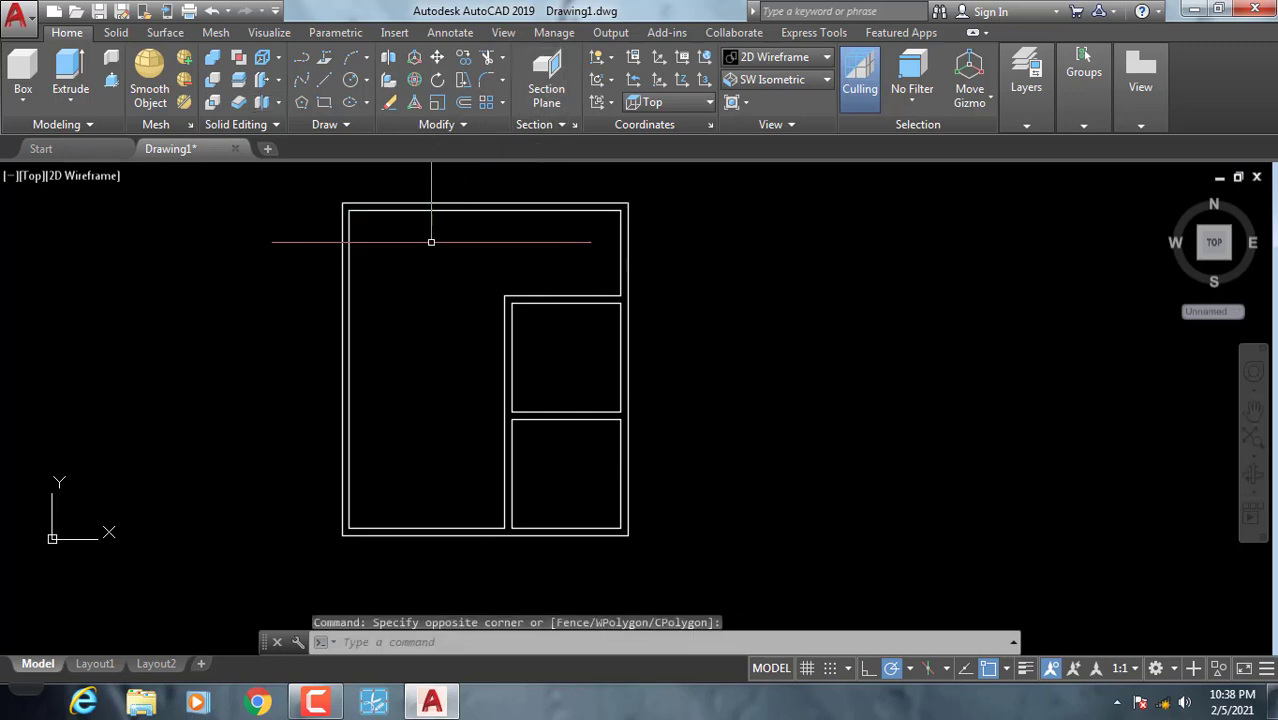
pyautogui.moveTo(386, 272); pyautogui.dragTo(373, 272, button='middle')
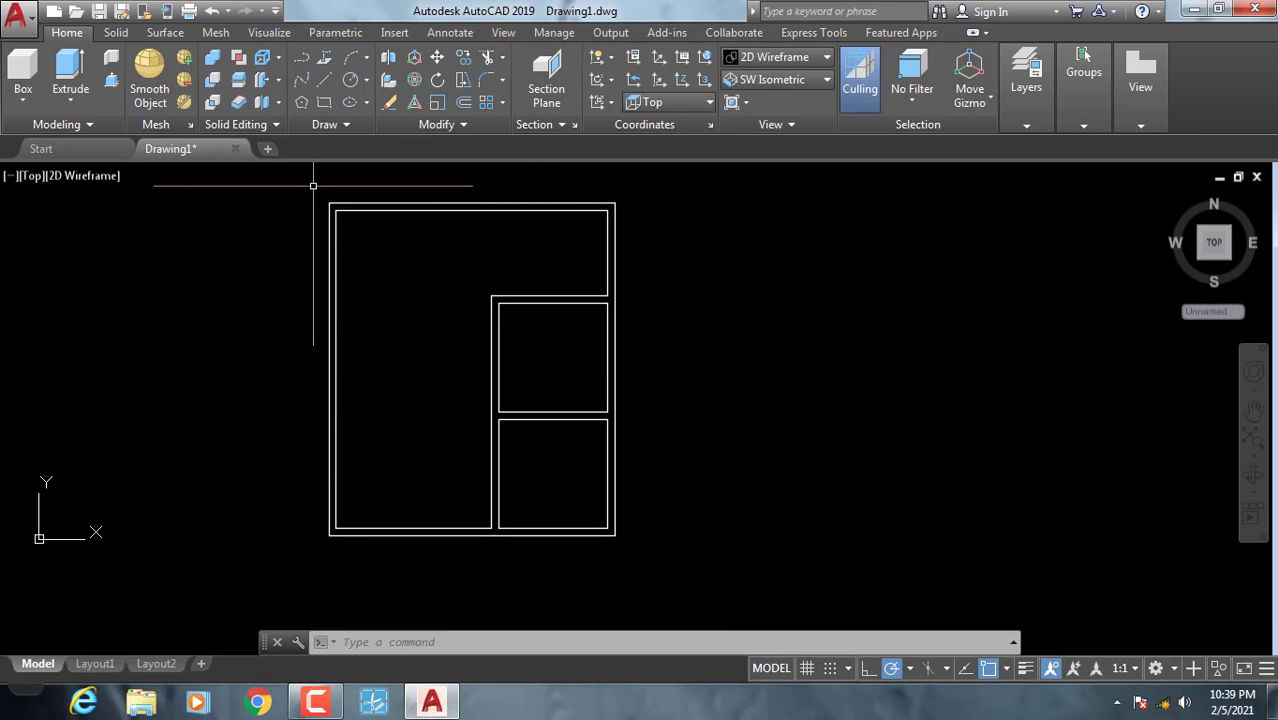
pyautogui.click(313, 186)
pyautogui.click(643, 577)
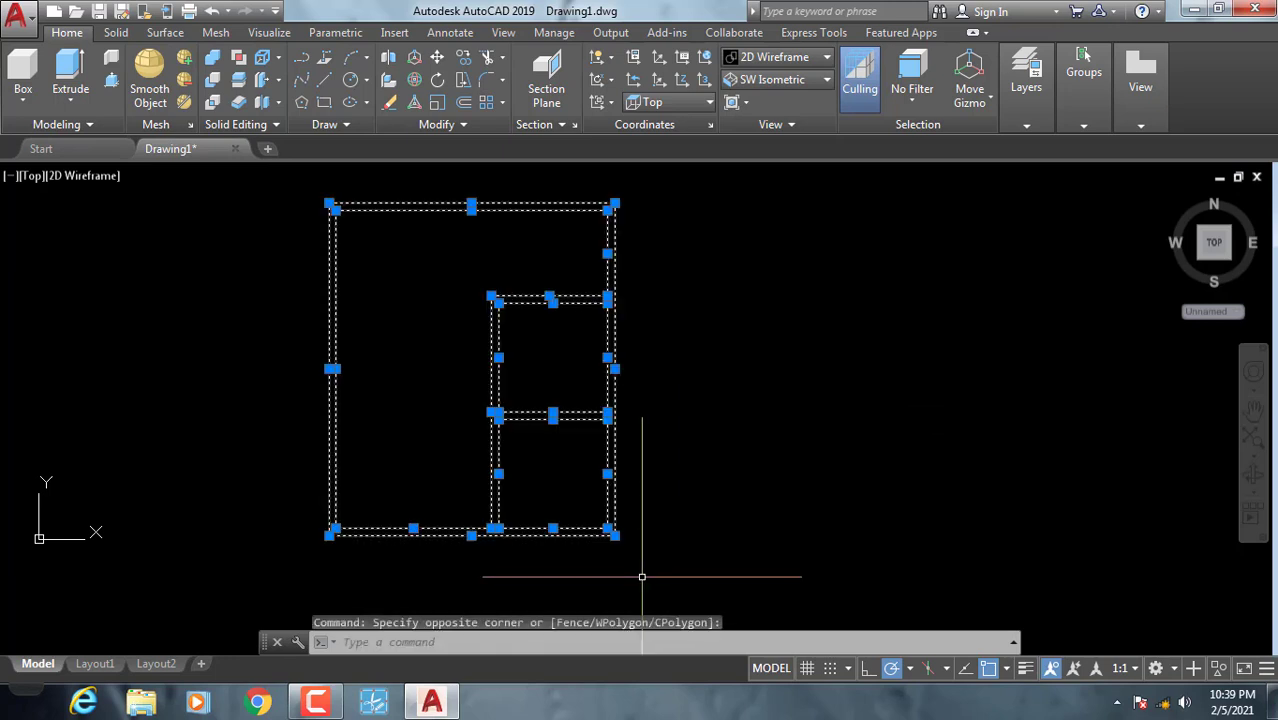
pyautogui.write('j')
pyautogui.press('Return')
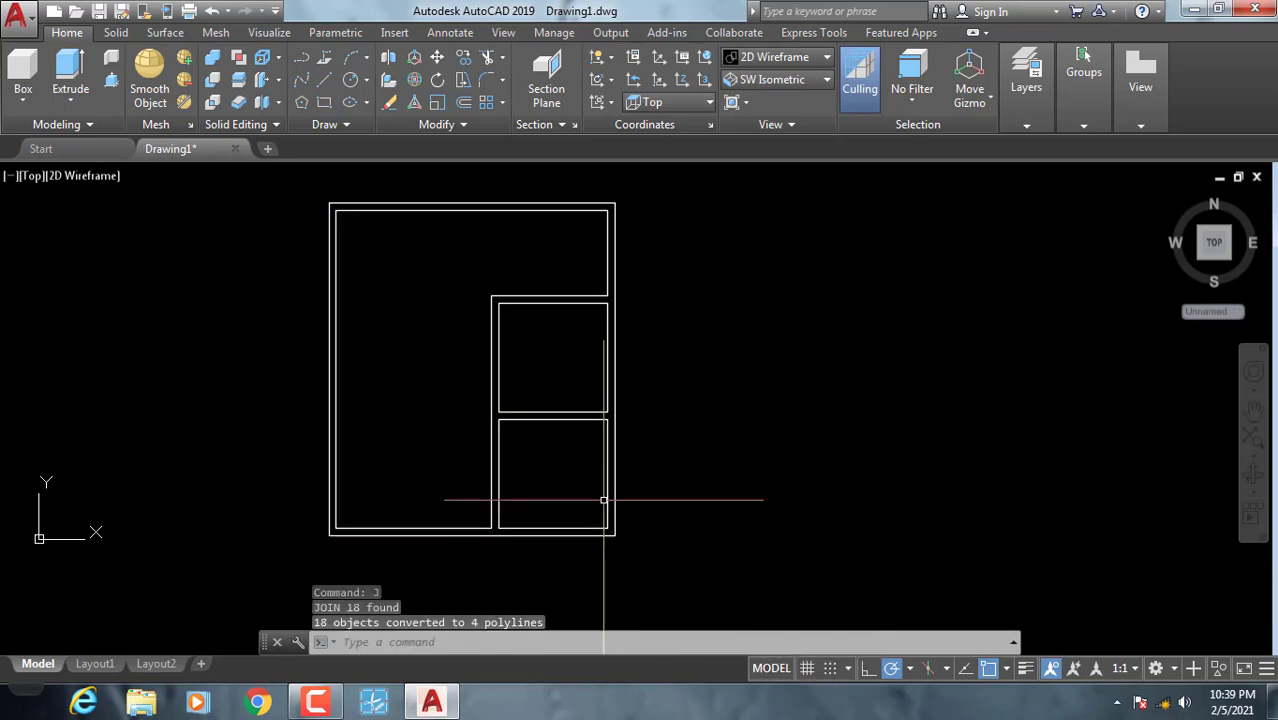
# - Confirm the lower-right room, middle room and outer wall outlines are each one polyline
pyautogui.click(604, 499)
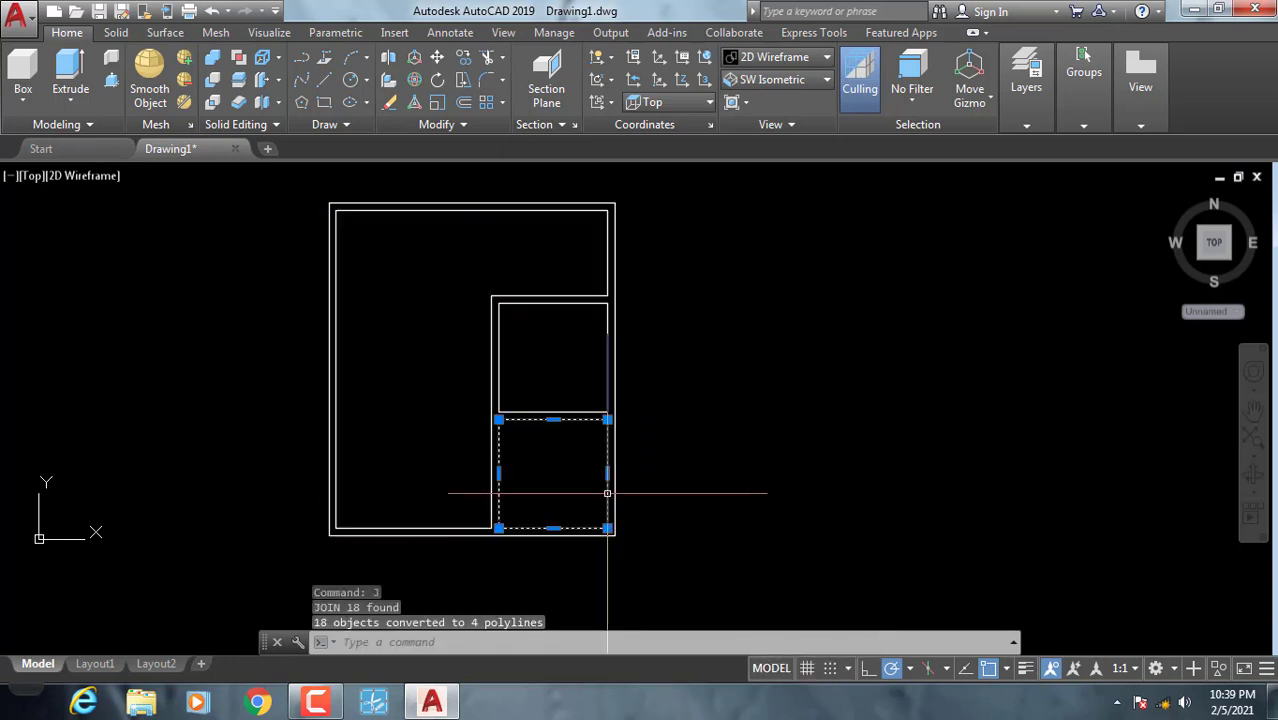
pyautogui.click(501, 379)
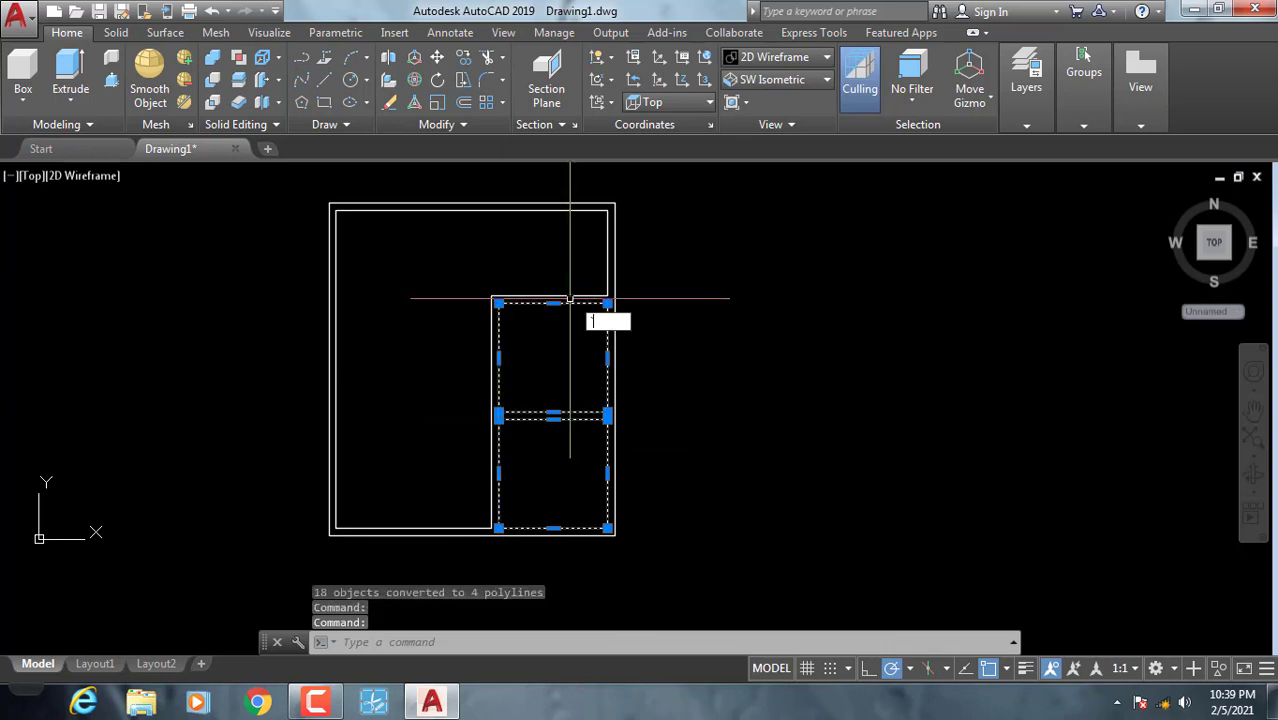
pyautogui.press('Escape')
pyautogui.click(604, 256)
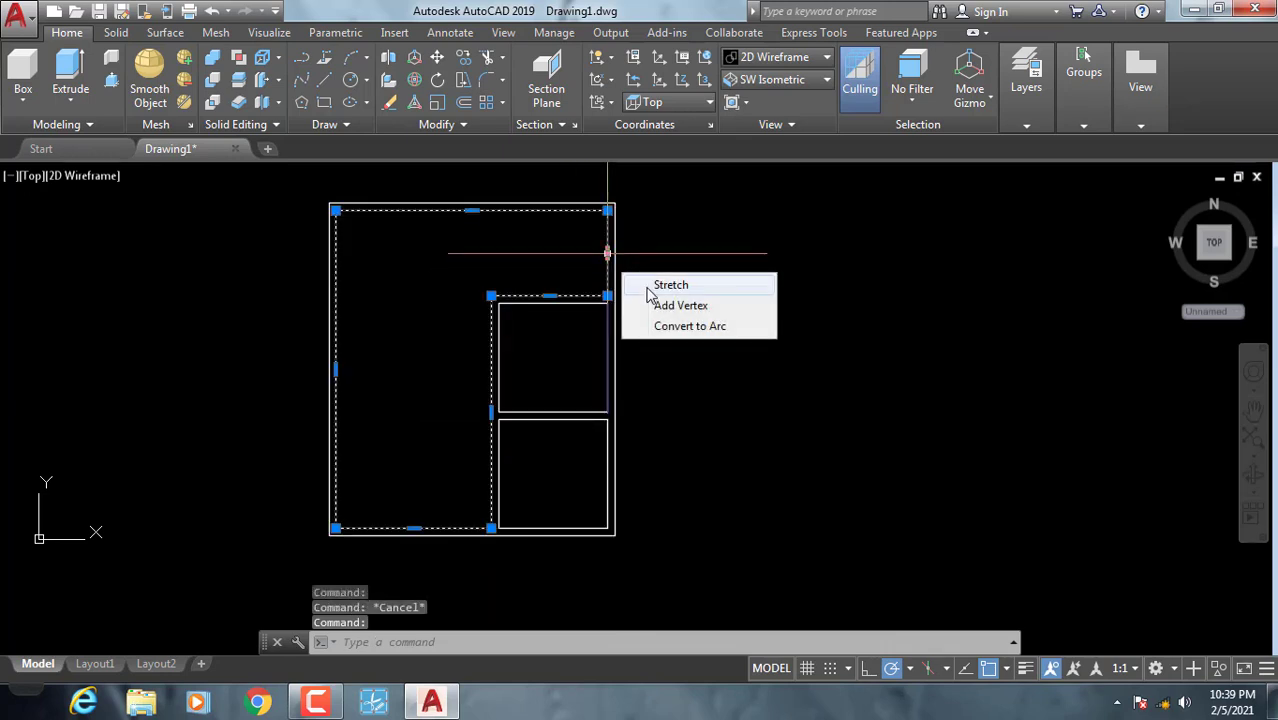
pyautogui.press('Escape')
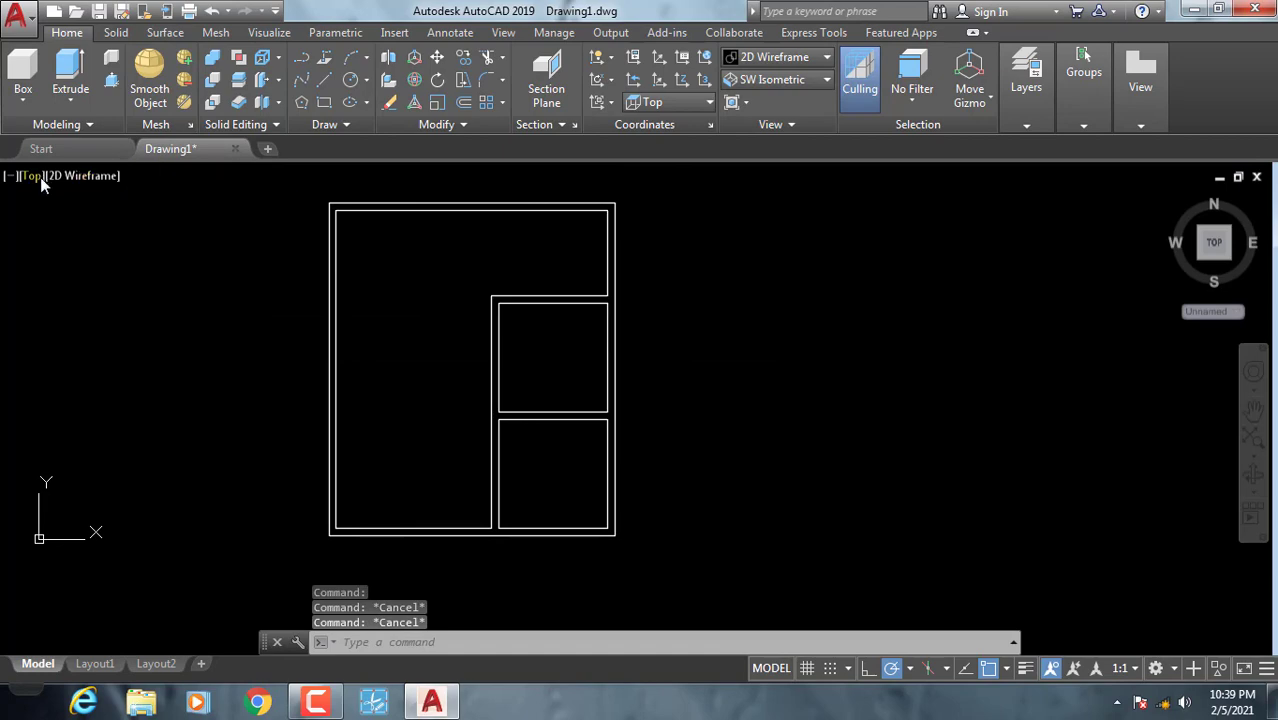
# - Switch to SW Isometric and extrude all floor-plan outlines into solids
pyautogui.click(39, 178)
pyautogui.click(101, 346)
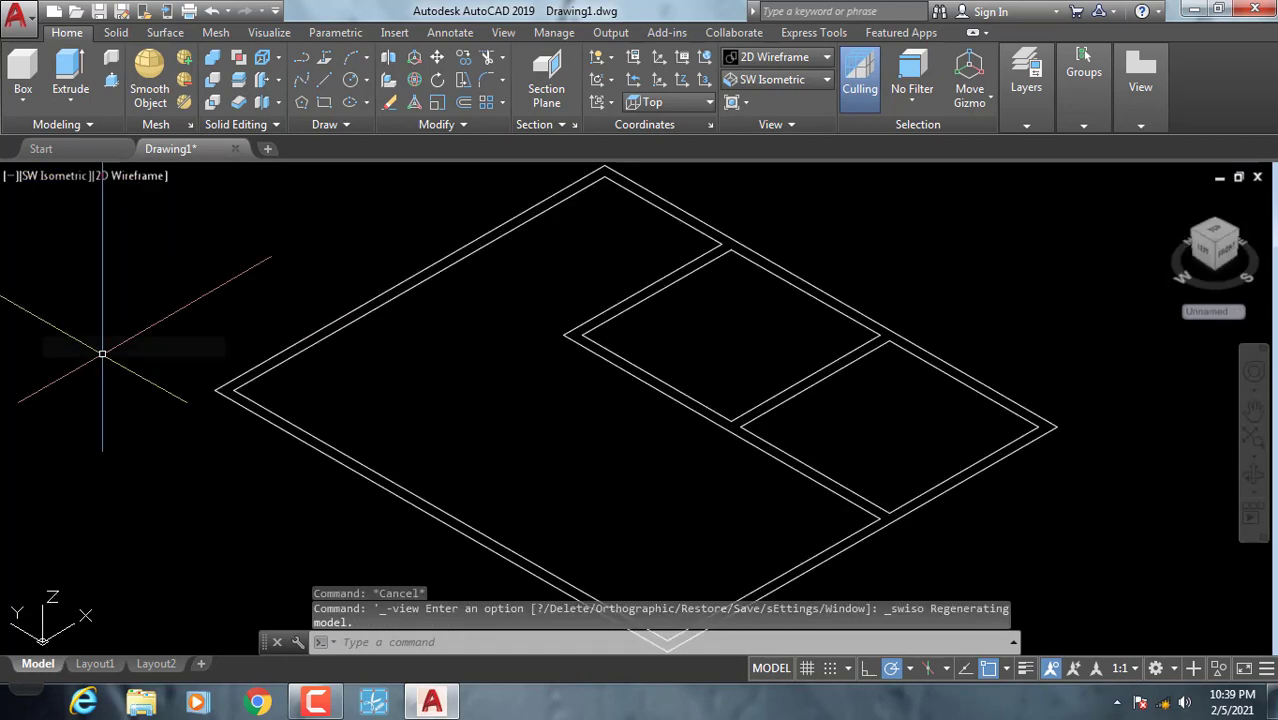
pyautogui.scroll(-2, 510, 391)
pyautogui.click(705, 506)
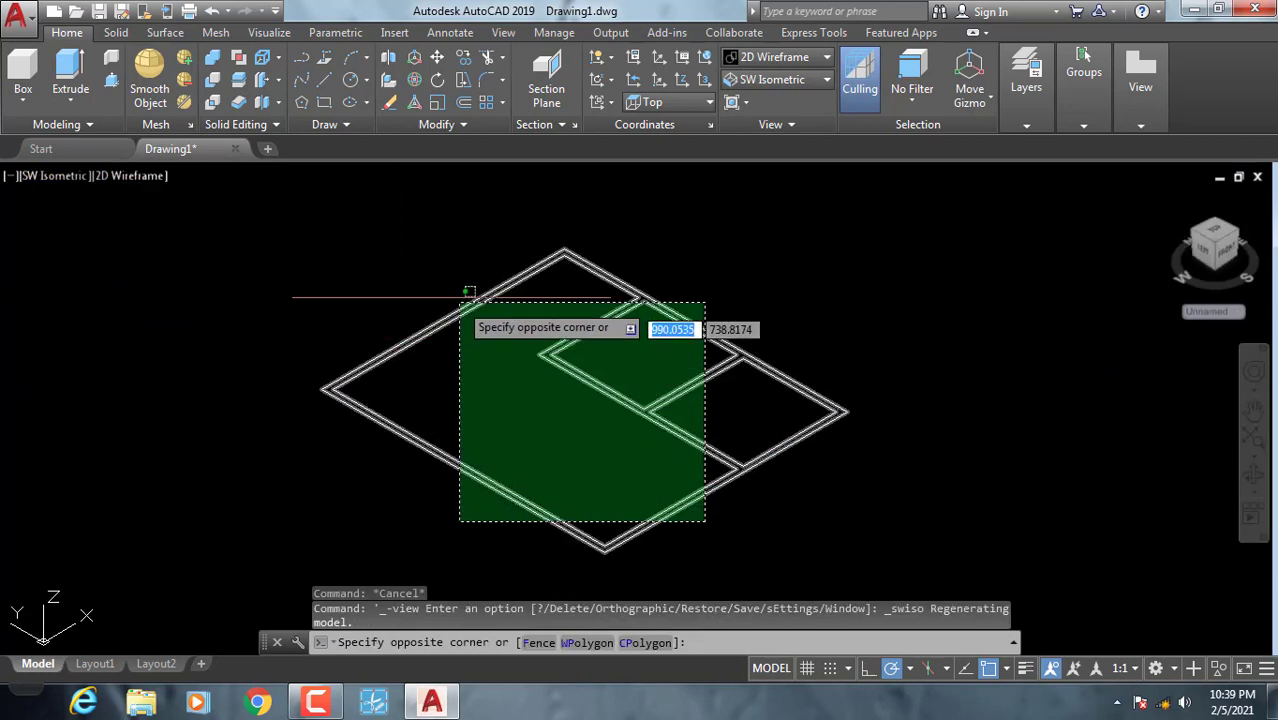
pyautogui.click(362, 277)
pyautogui.click(72, 100)
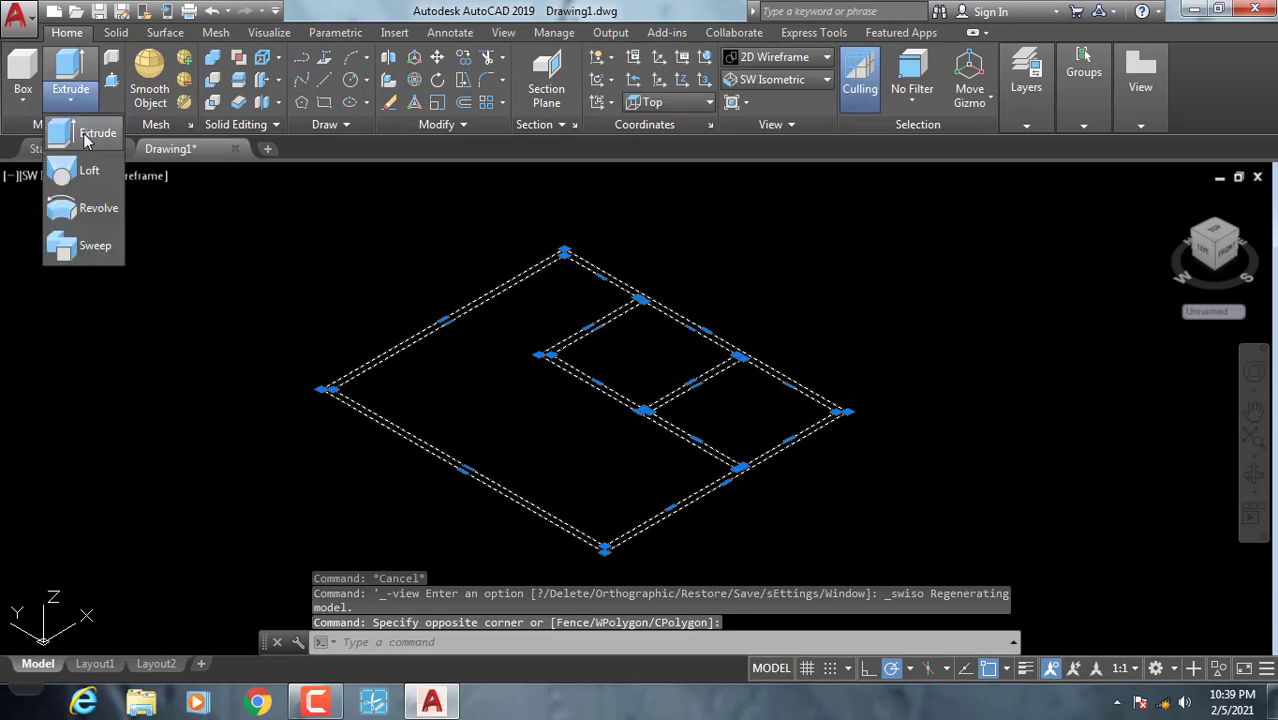
pyautogui.click(90, 137)
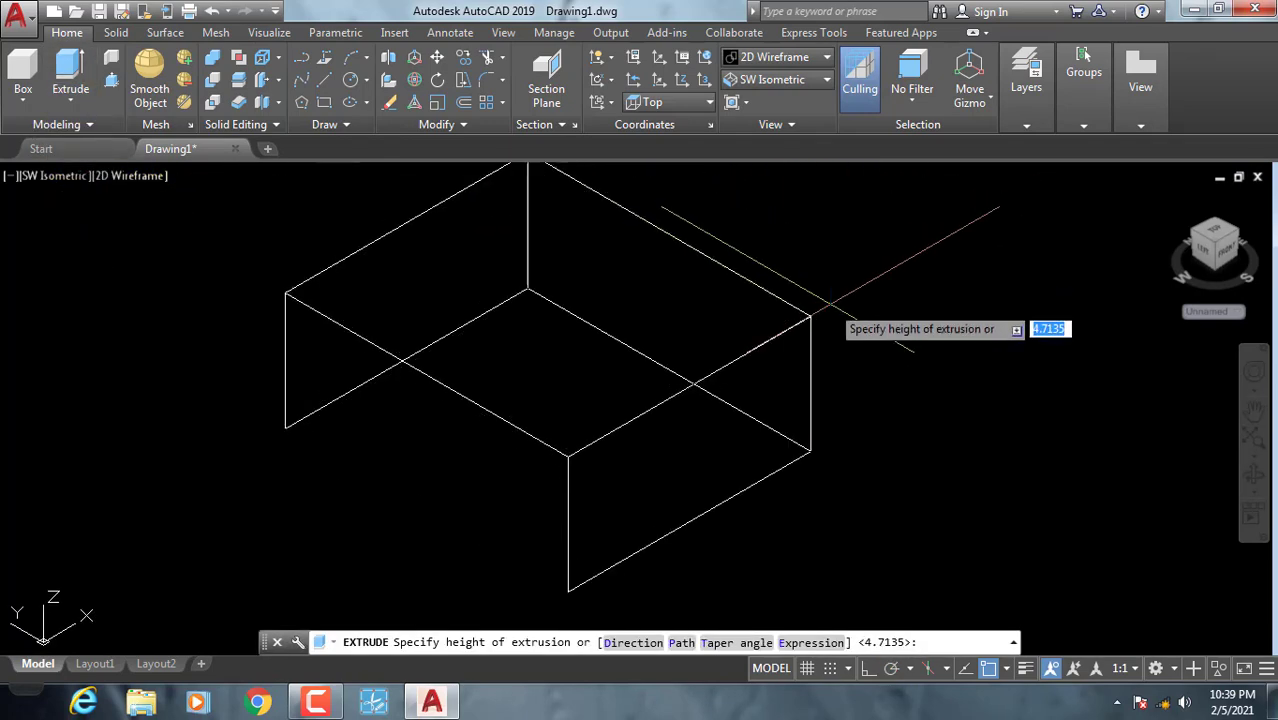
pyautogui.click(862, 278)
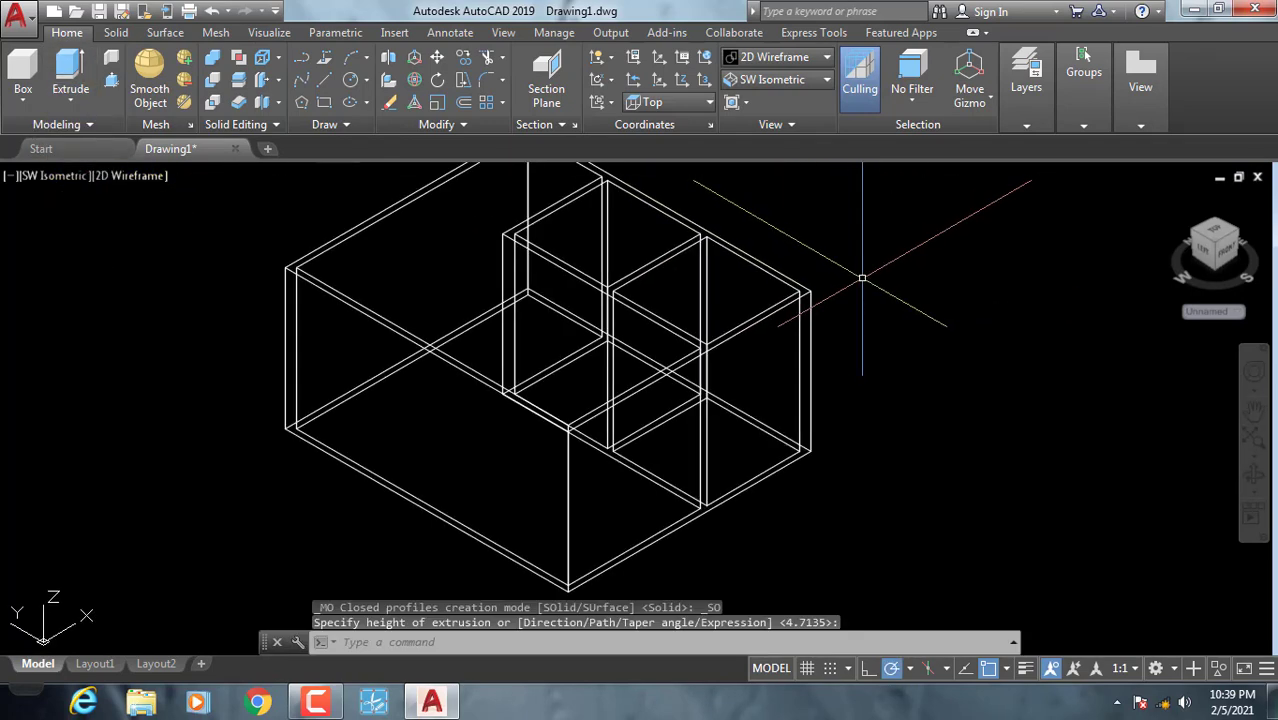
# - Shade the model in the Conceptual visual style and reframe the view
pyautogui.click(109, 183)
pyautogui.click(160, 243)
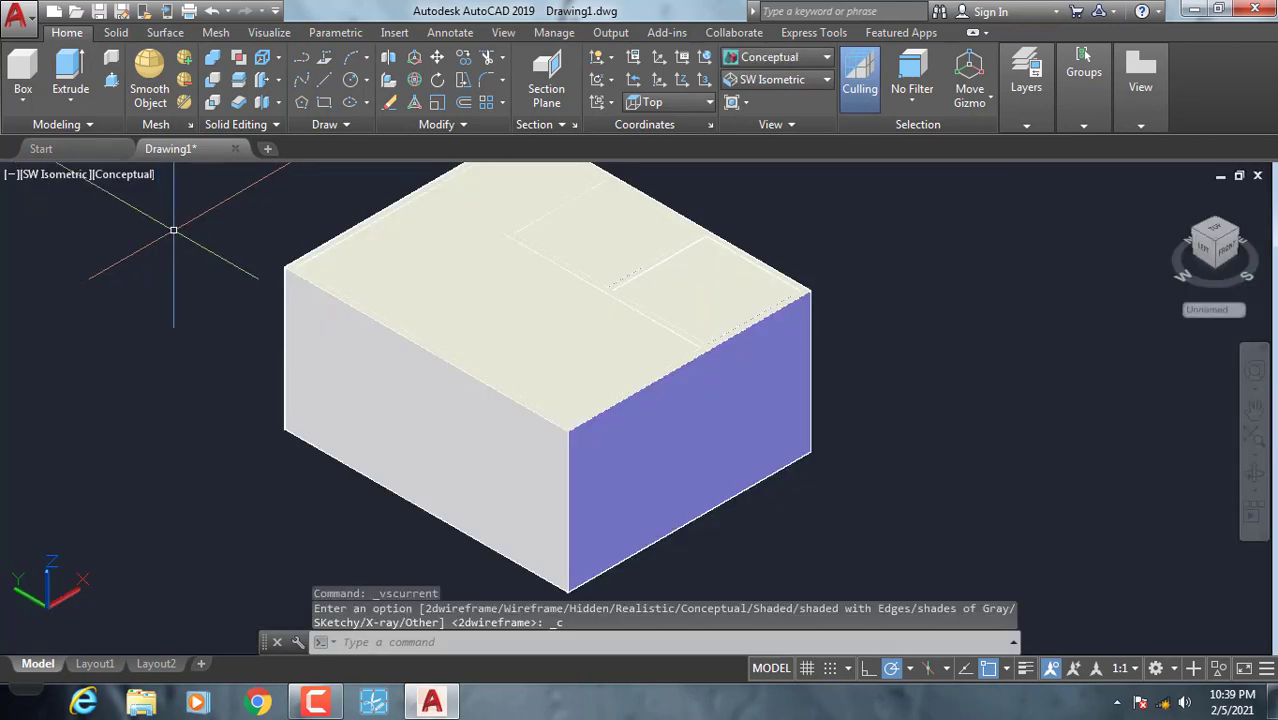
pyautogui.keyDown('shift'); pyautogui.moveTo(540, 345); pyautogui.dragTo(550, 350, button='middle'); pyautogui.keyUp('shift')
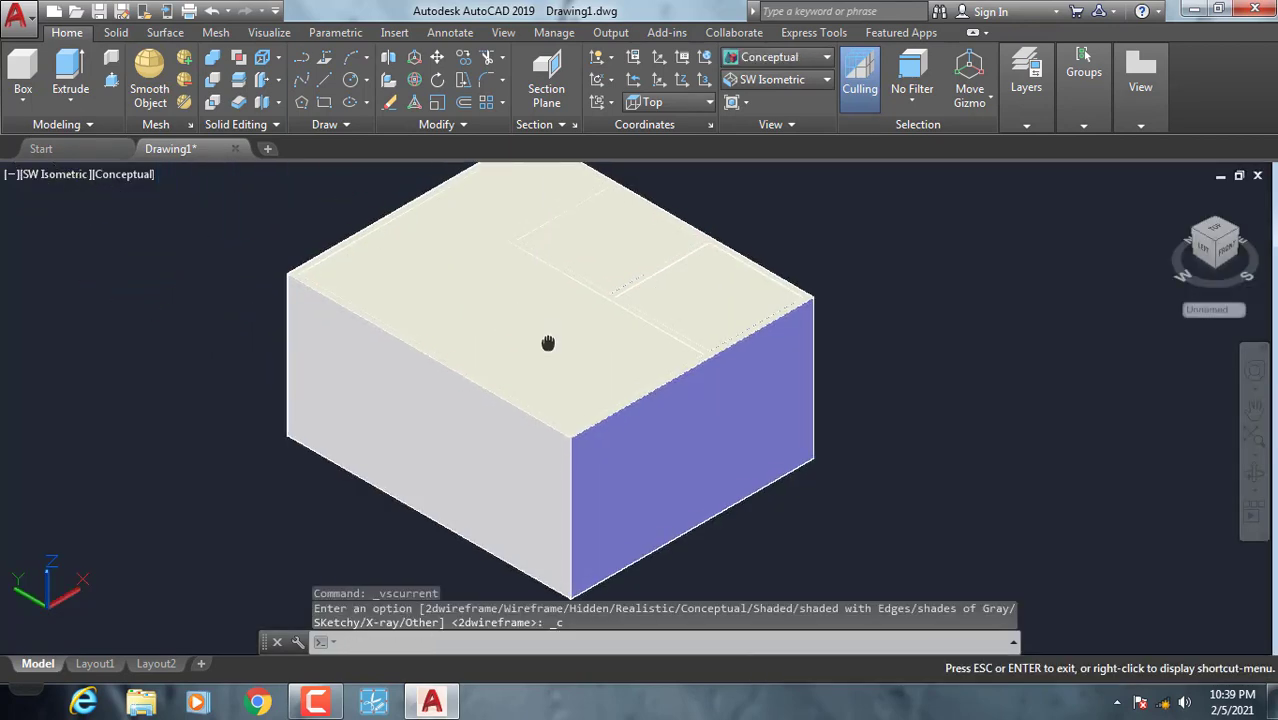
pyautogui.moveTo(546, 277); pyautogui.dragTo(499, 317, button='middle')
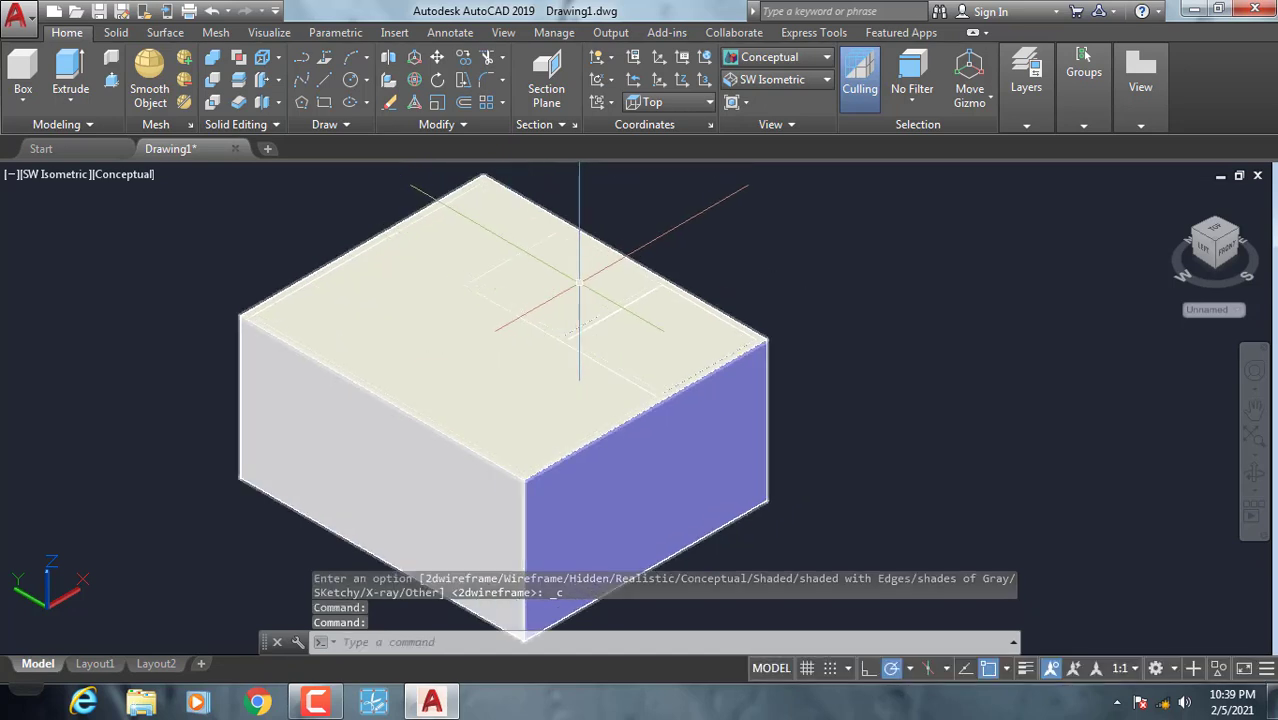
# - Press-pull three bounded areas on the top face to new heights, then end Presspull
pyautogui.click(112, 86)
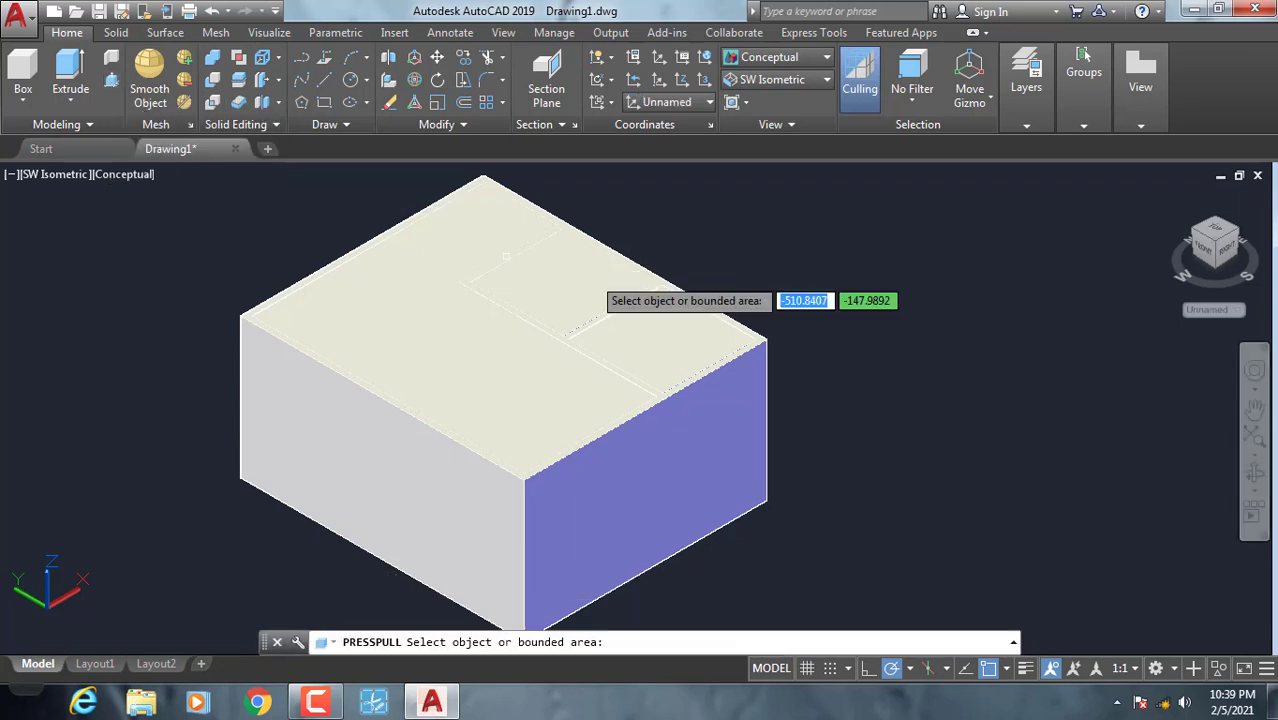
pyautogui.click(657, 342)
pyautogui.click(750, 590)
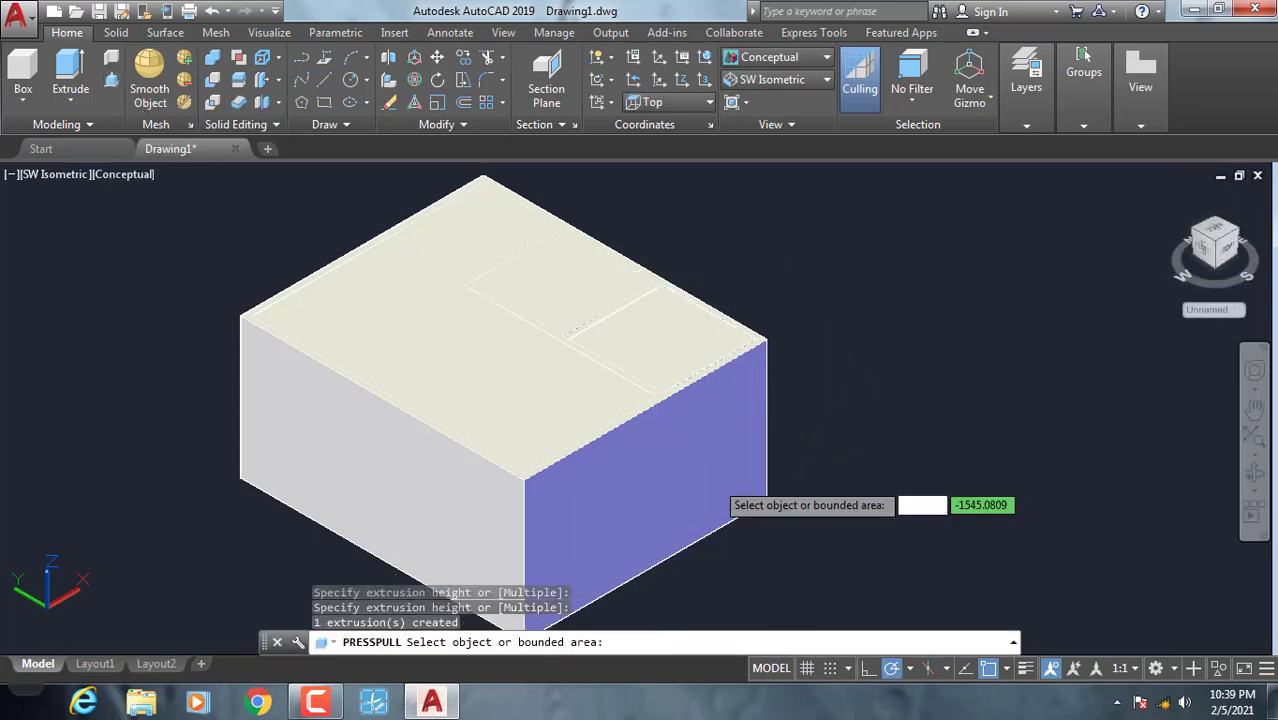
pyautogui.click(672, 340)
pyautogui.click(780, 585)
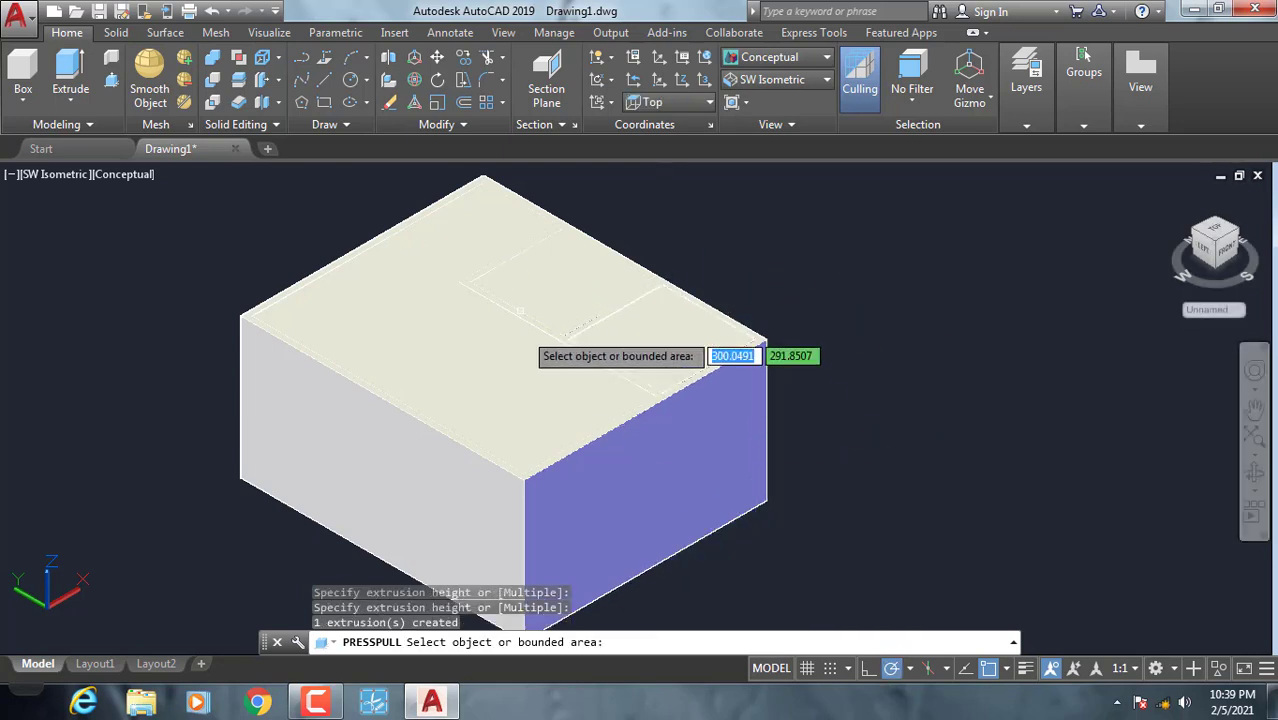
pyautogui.click(497, 222)
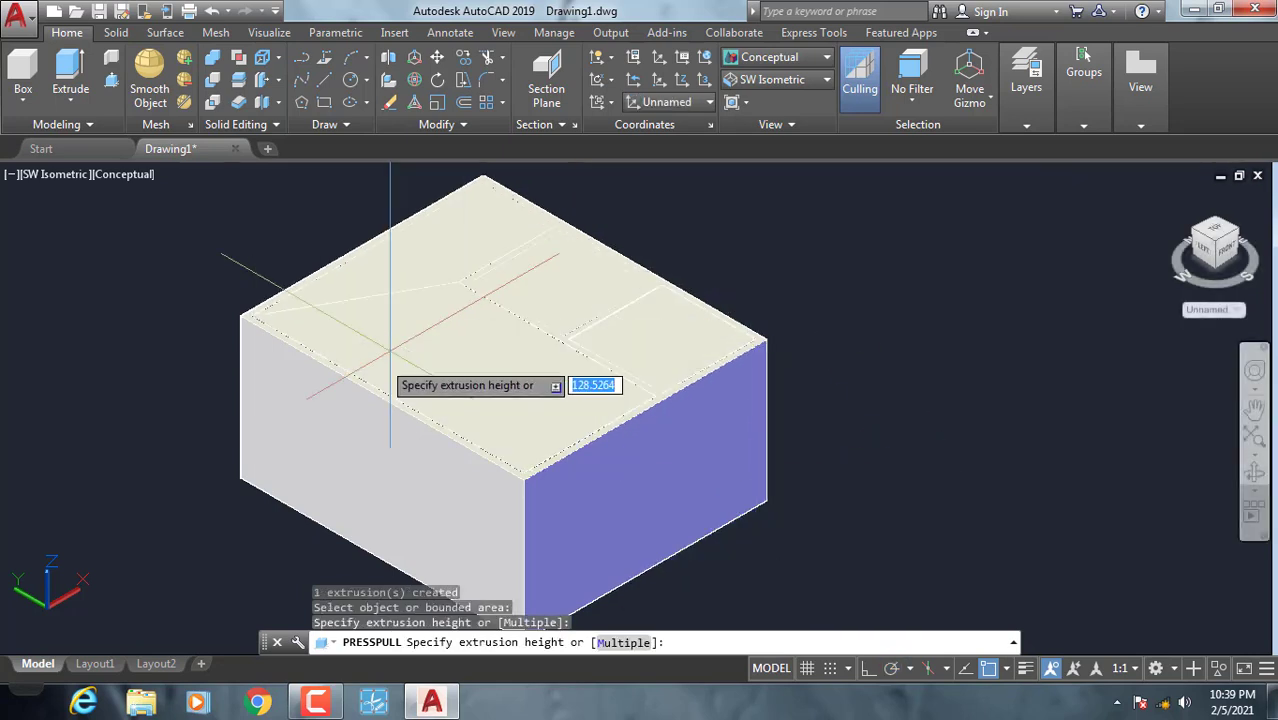
pyautogui.click(294, 530)
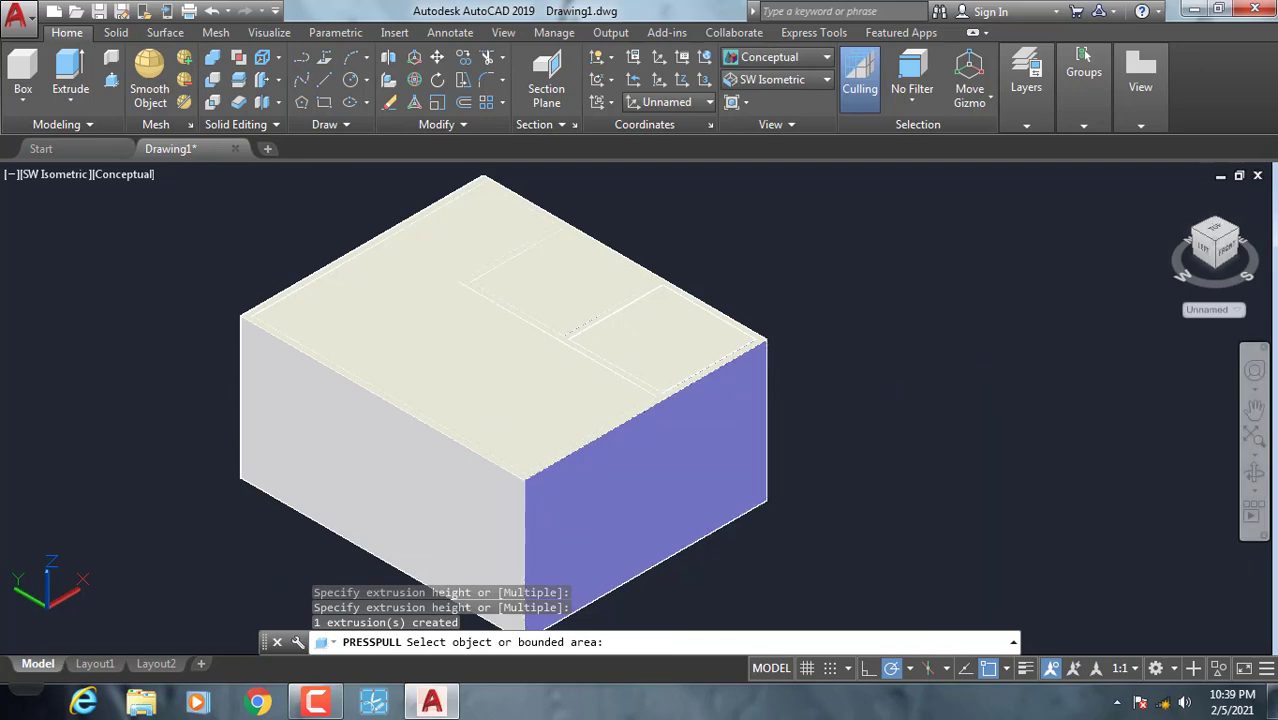
pyautogui.press('Return')
pyautogui.press('Escape')
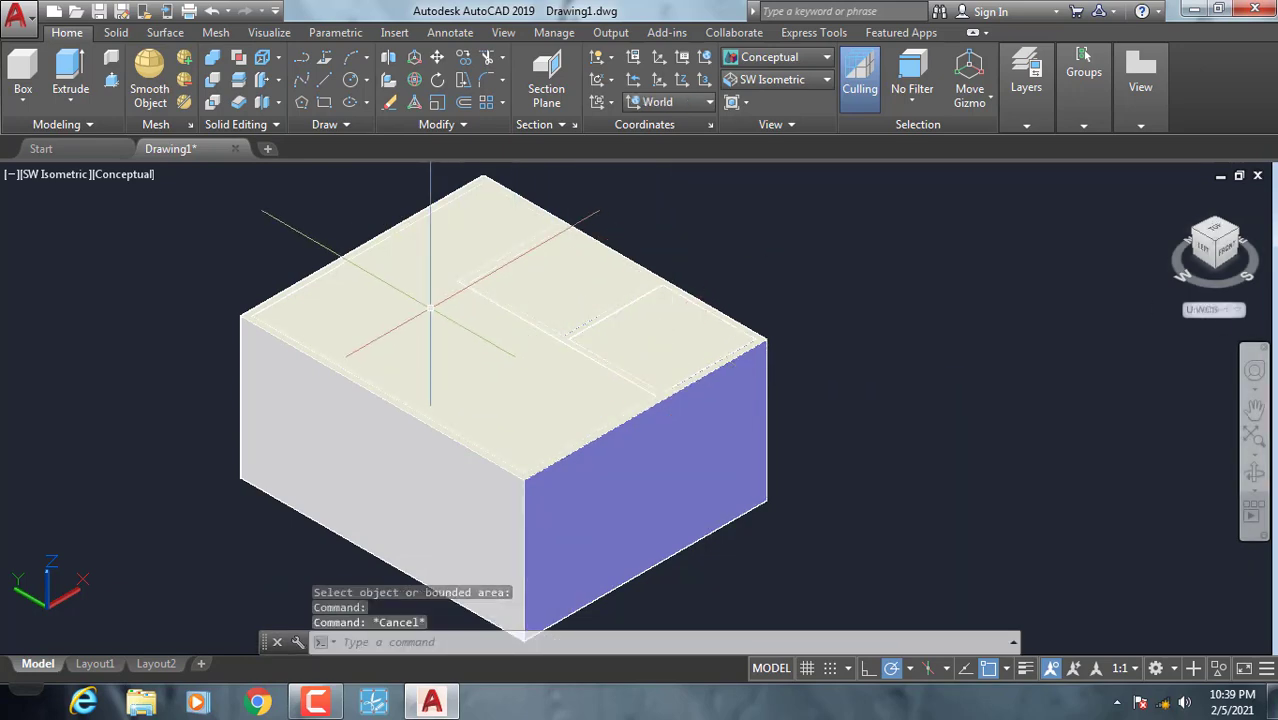
# - Switch to 2D Wireframe and begin a subtract, then cancel it
pyautogui.click(110, 175)
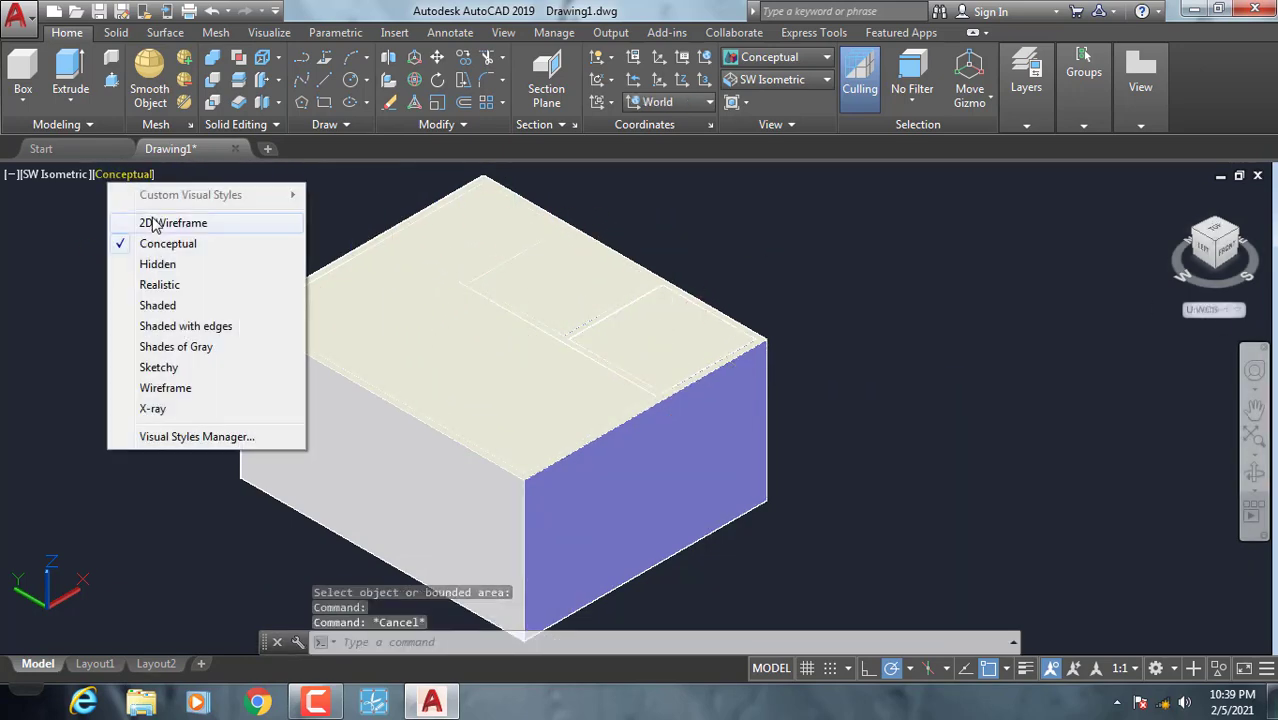
pyautogui.click(150, 216)
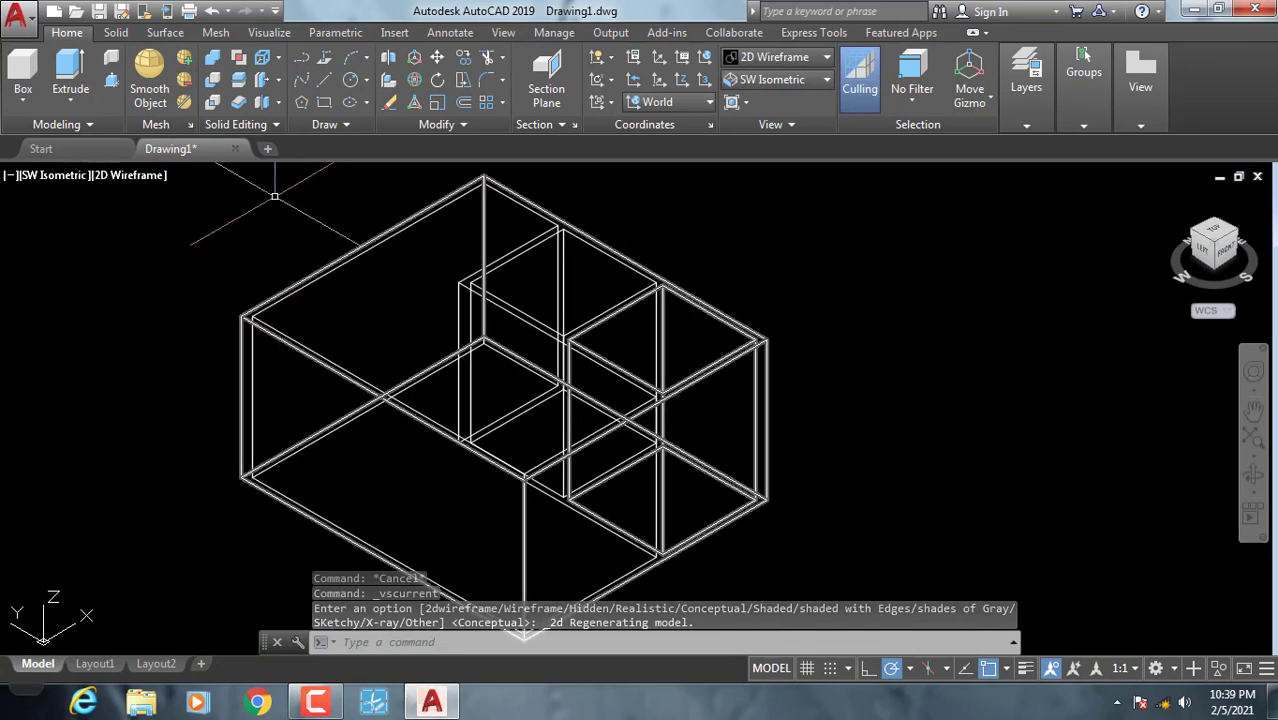
pyautogui.click(212, 88)
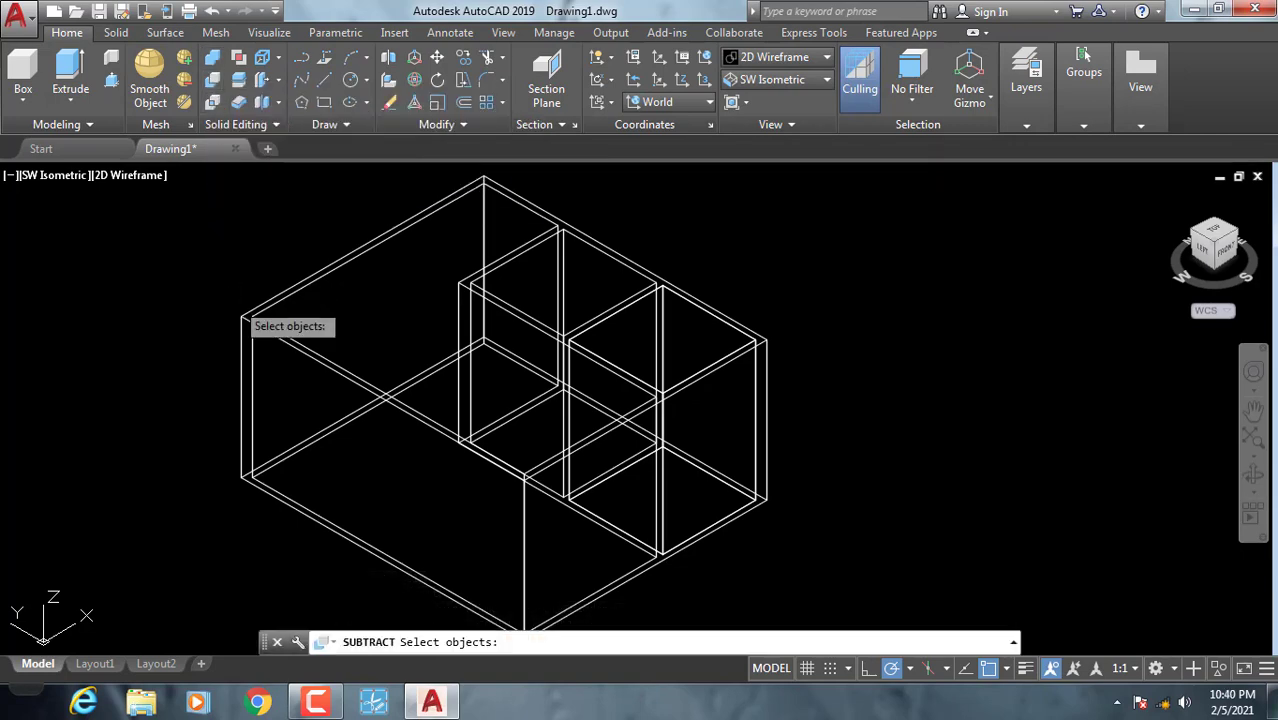
pyautogui.click(249, 323)
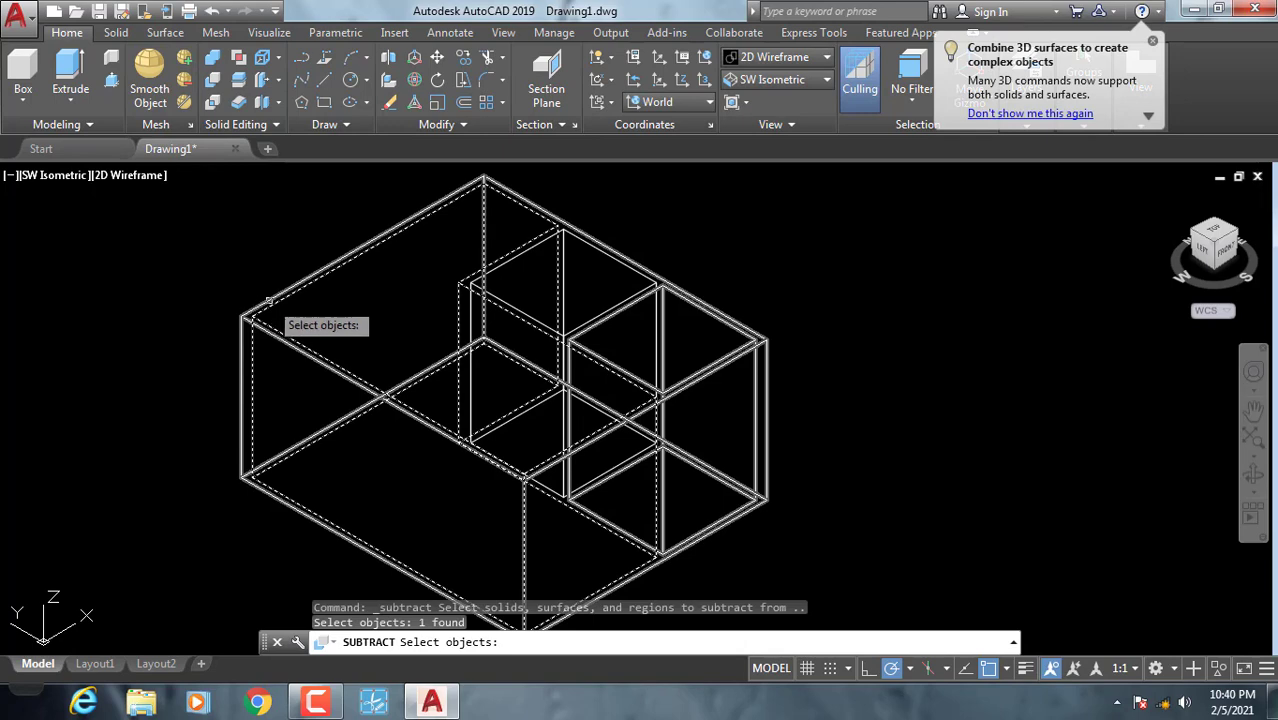
pyautogui.press('Escape')
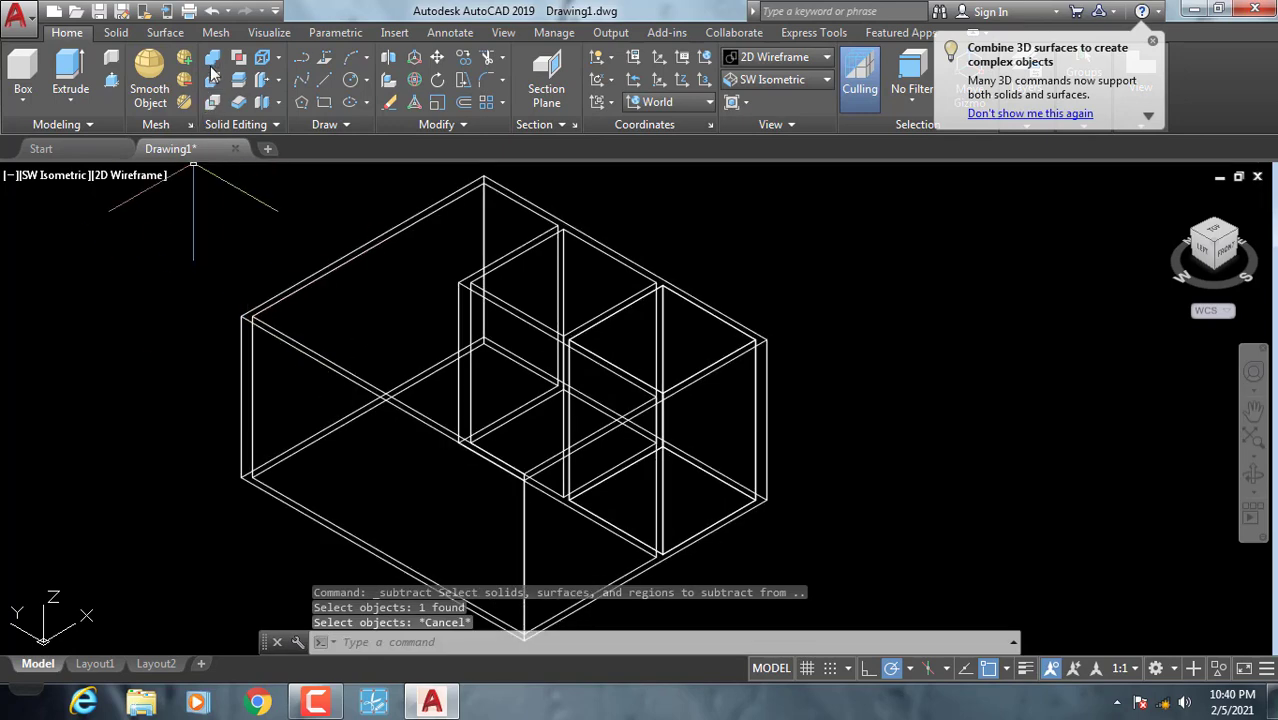
# - Subtract the inner box from the outer box to leave a hollow shell
pyautogui.click(212, 84)
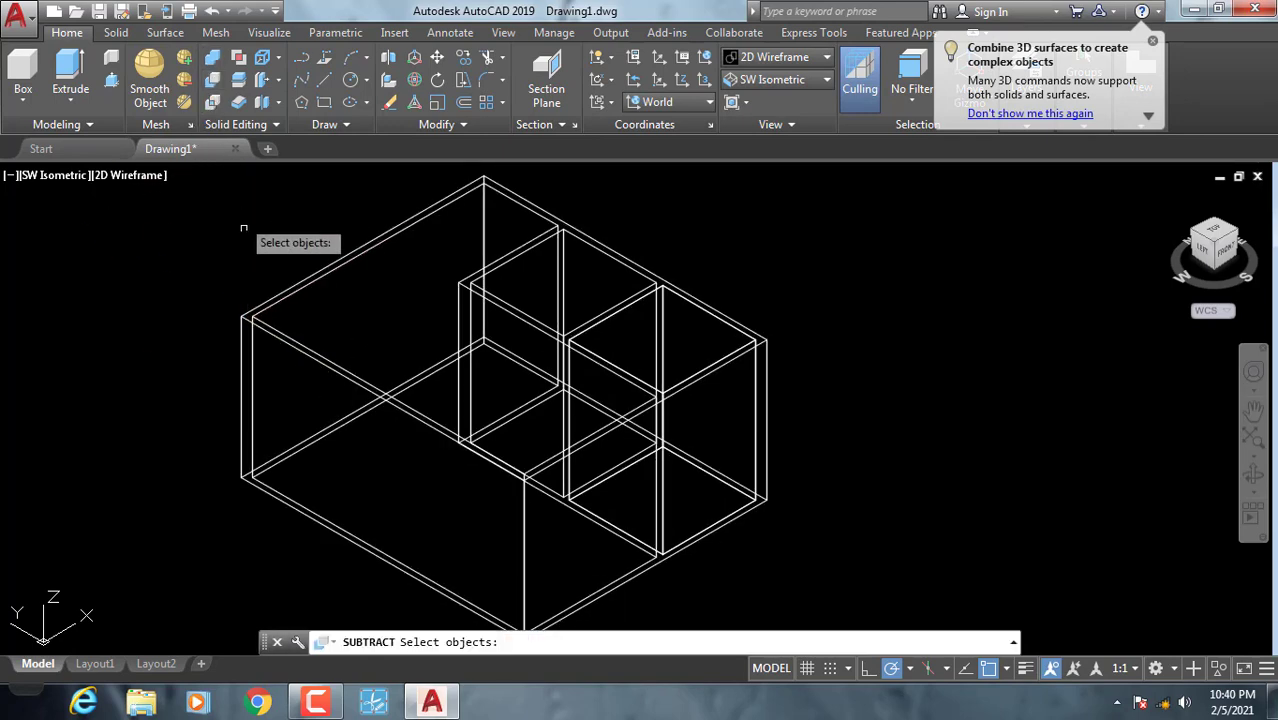
pyautogui.click(249, 310)
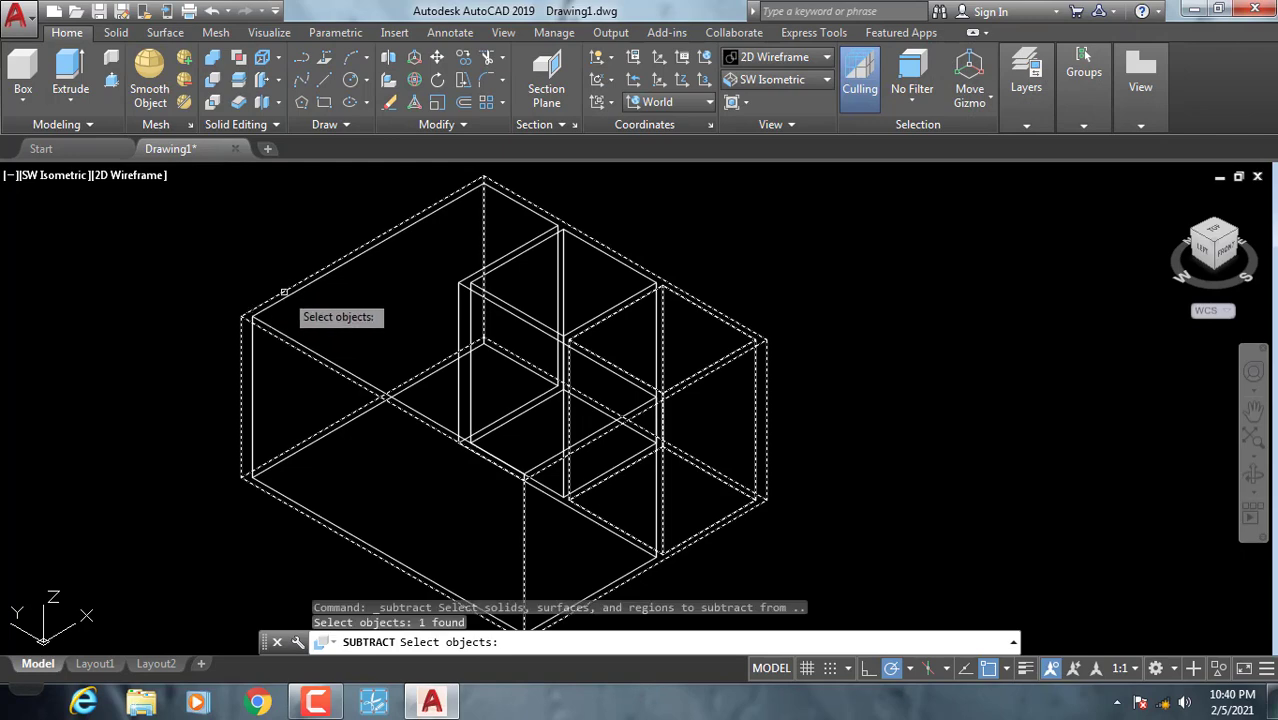
pyautogui.press('Return')
pyautogui.click(284, 298)
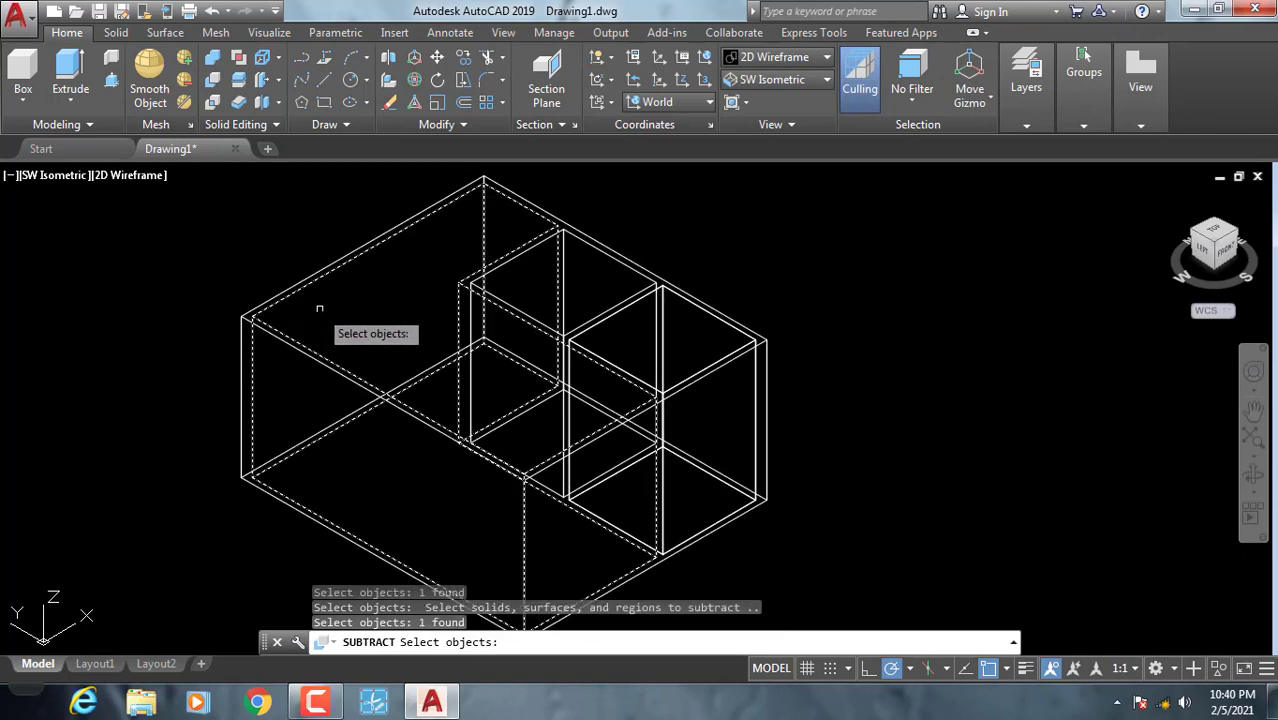
pyautogui.press('Return')
# - Switch the display back to Conceptual shading
pyautogui.click(143, 180)
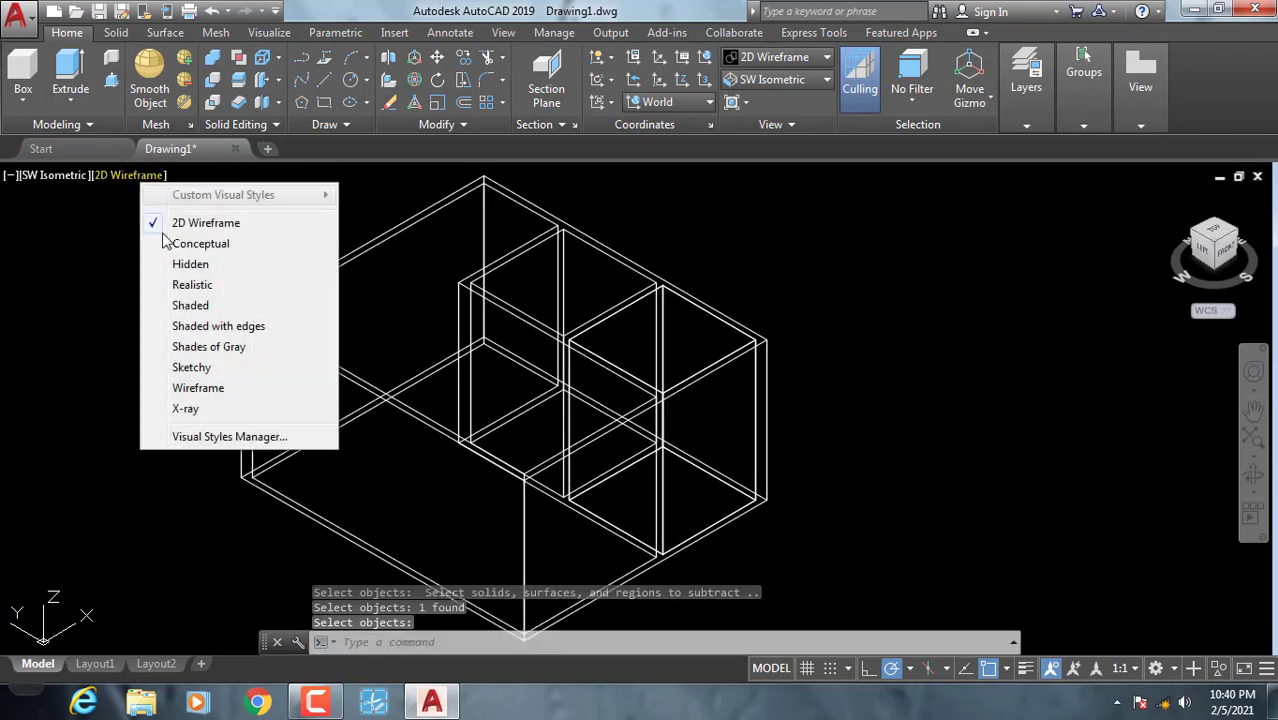
pyautogui.click(203, 245)
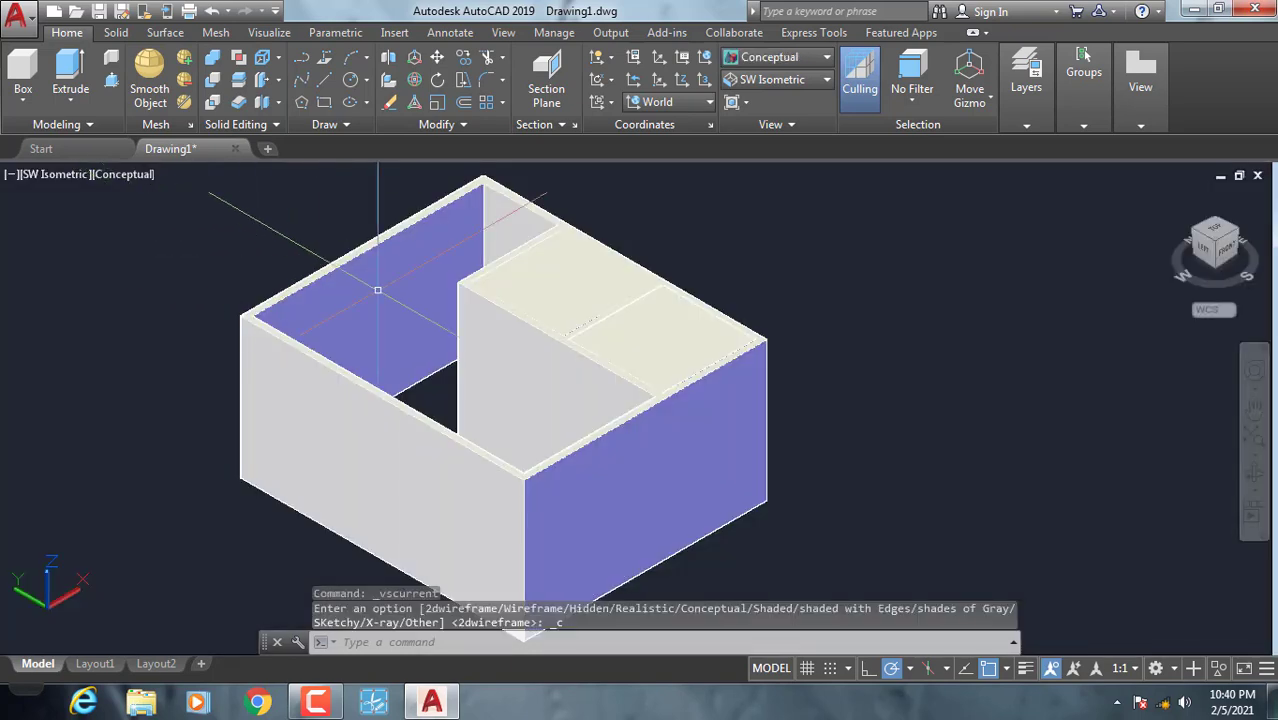
pyautogui.scroll(2, 660, 205)
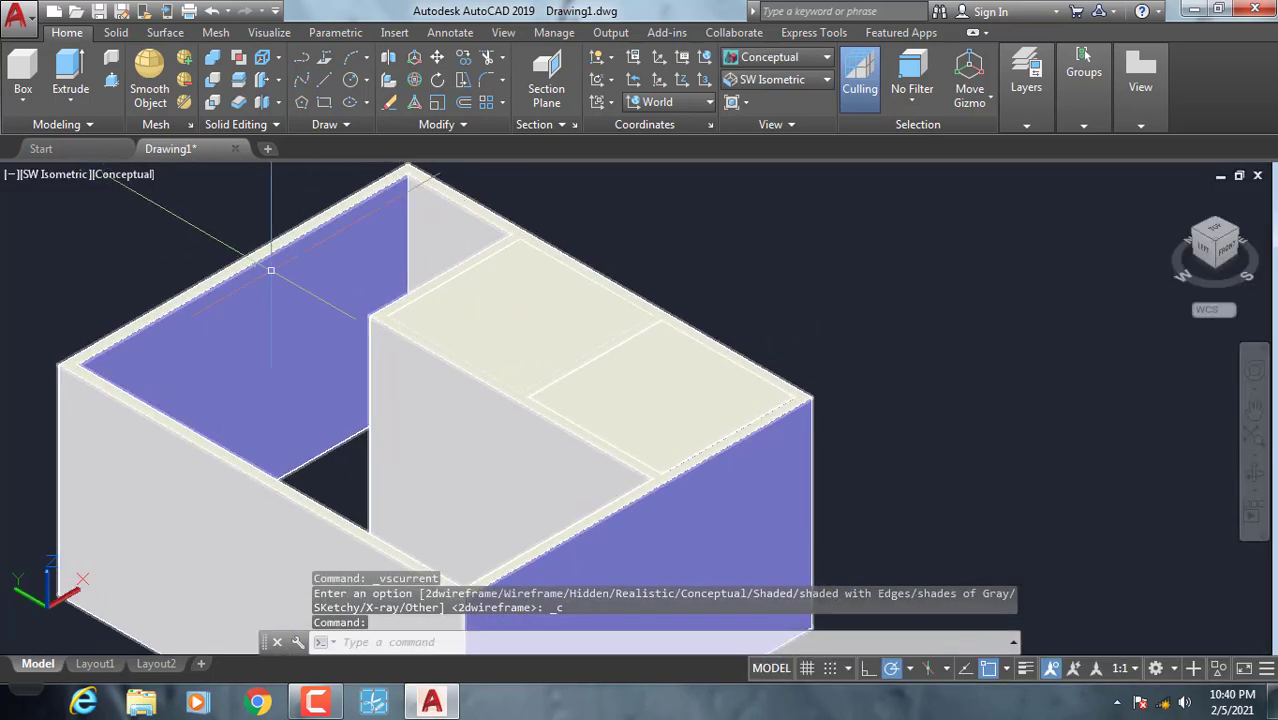
# - Subtract both top slabs from the outer shell, opening the two rooms
pyautogui.click(213, 80)
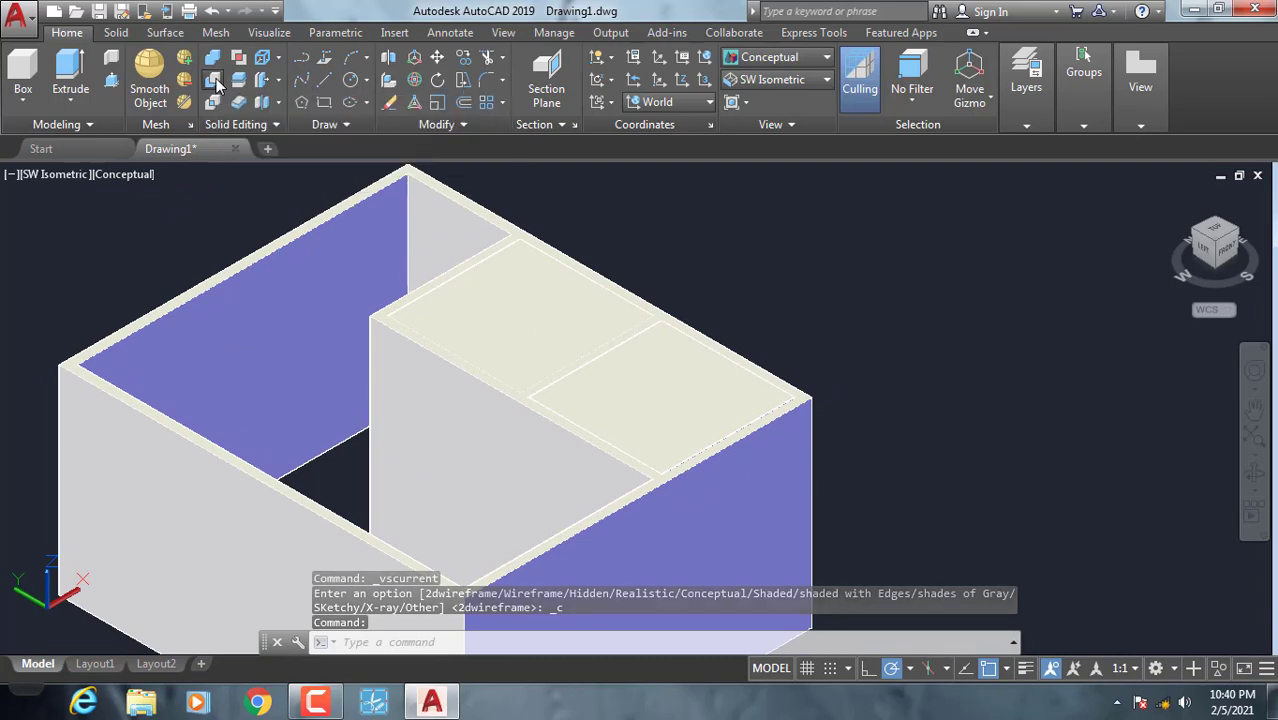
pyautogui.click(415, 388)
pyautogui.press('Return')
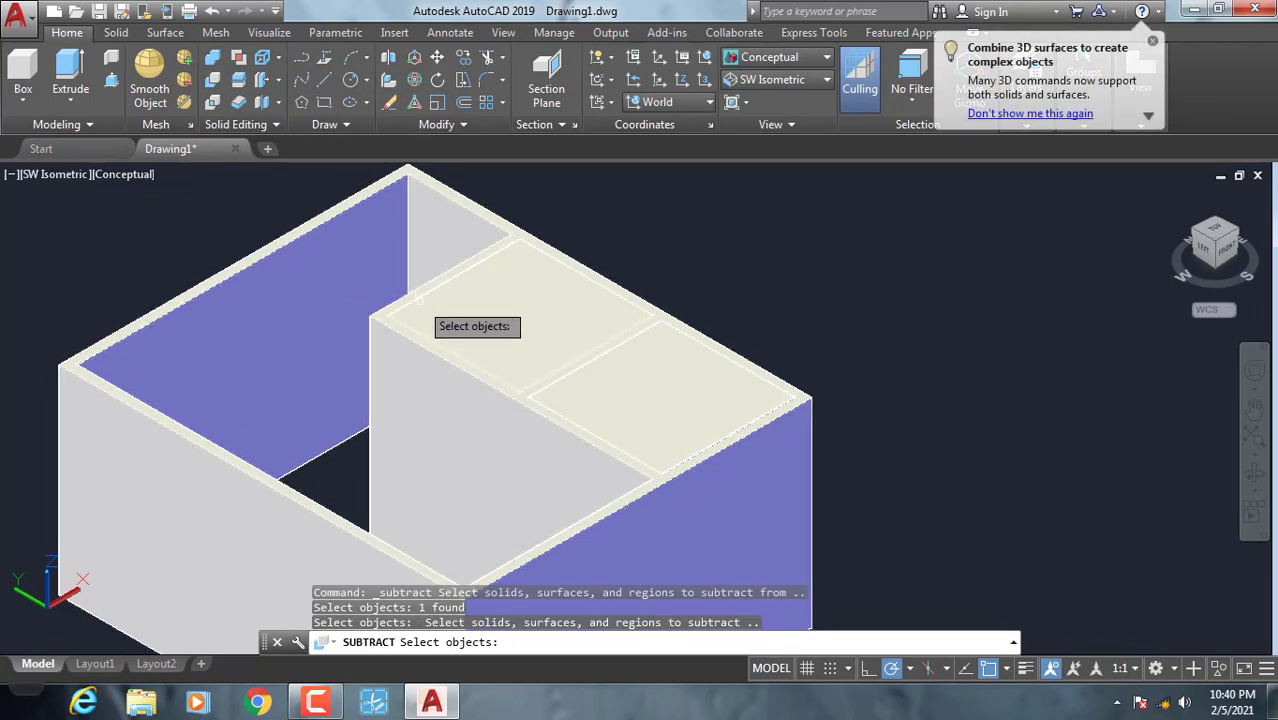
pyautogui.click(418, 299)
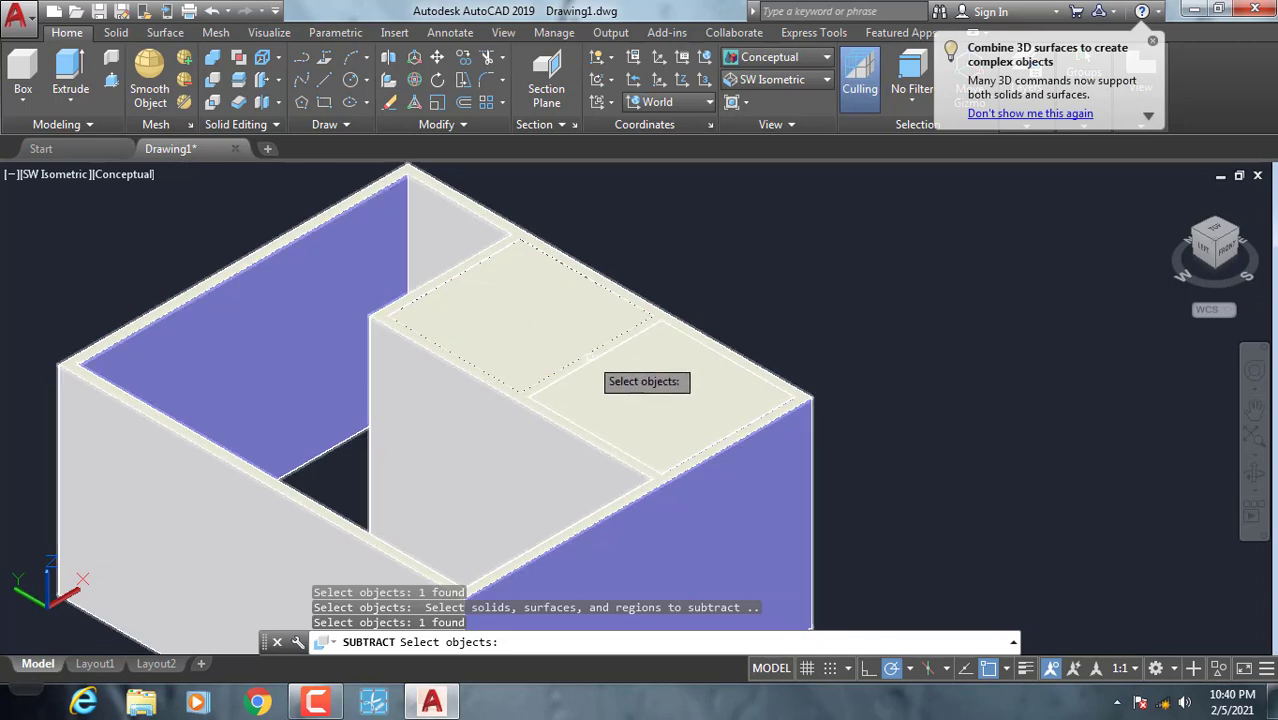
pyautogui.scroll(3, 592, 358)
pyautogui.scroll(2, 619, 389)
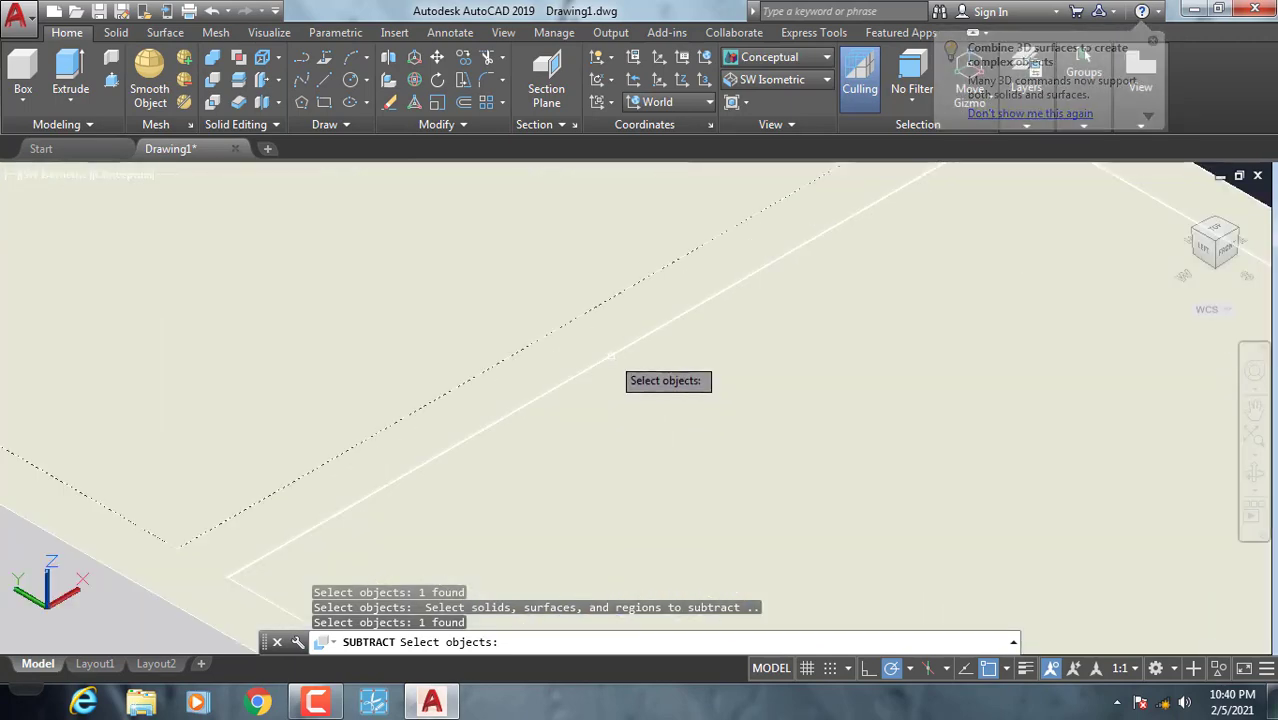
pyautogui.click(610, 357)
pyautogui.scroll(-5, 603, 388)
pyautogui.press('Return')
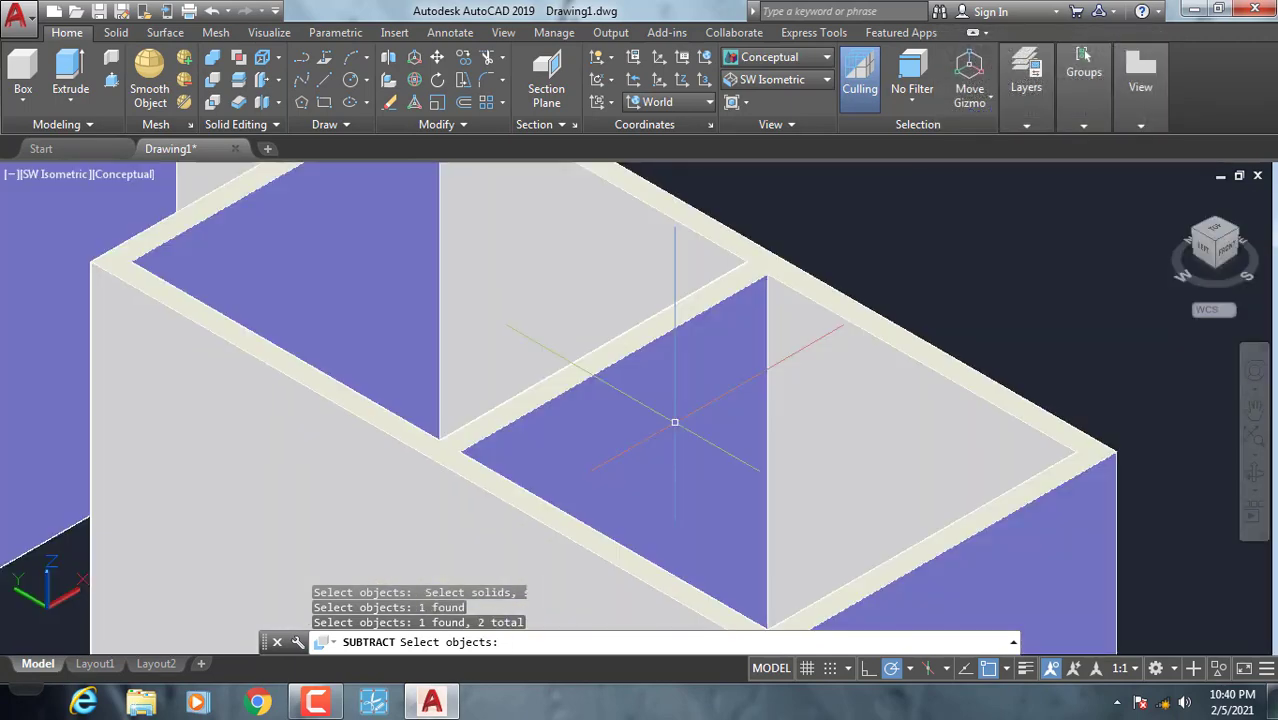
pyautogui.scroll(-3, 673, 422)
pyautogui.scroll(-2, 675, 420)
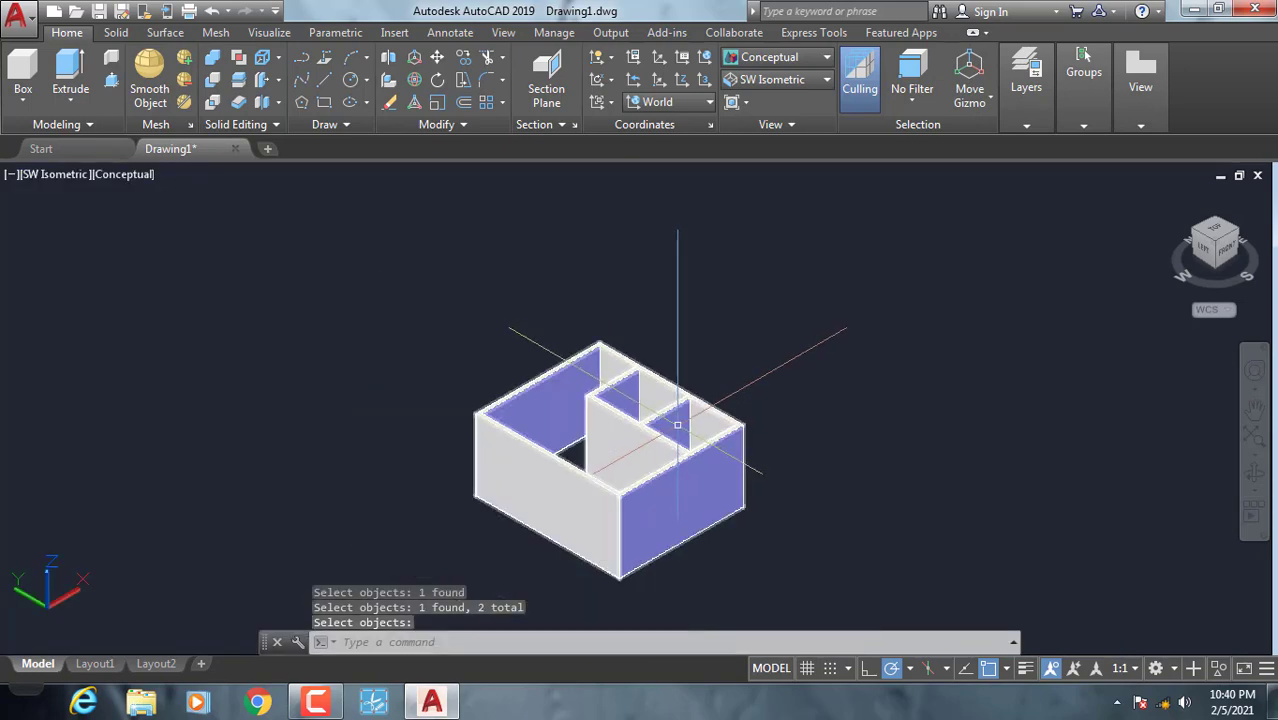
pyautogui.moveTo(675, 420); pyautogui.dragTo(690, 310, button='middle')
pyautogui.scroll(2, 712, 390)
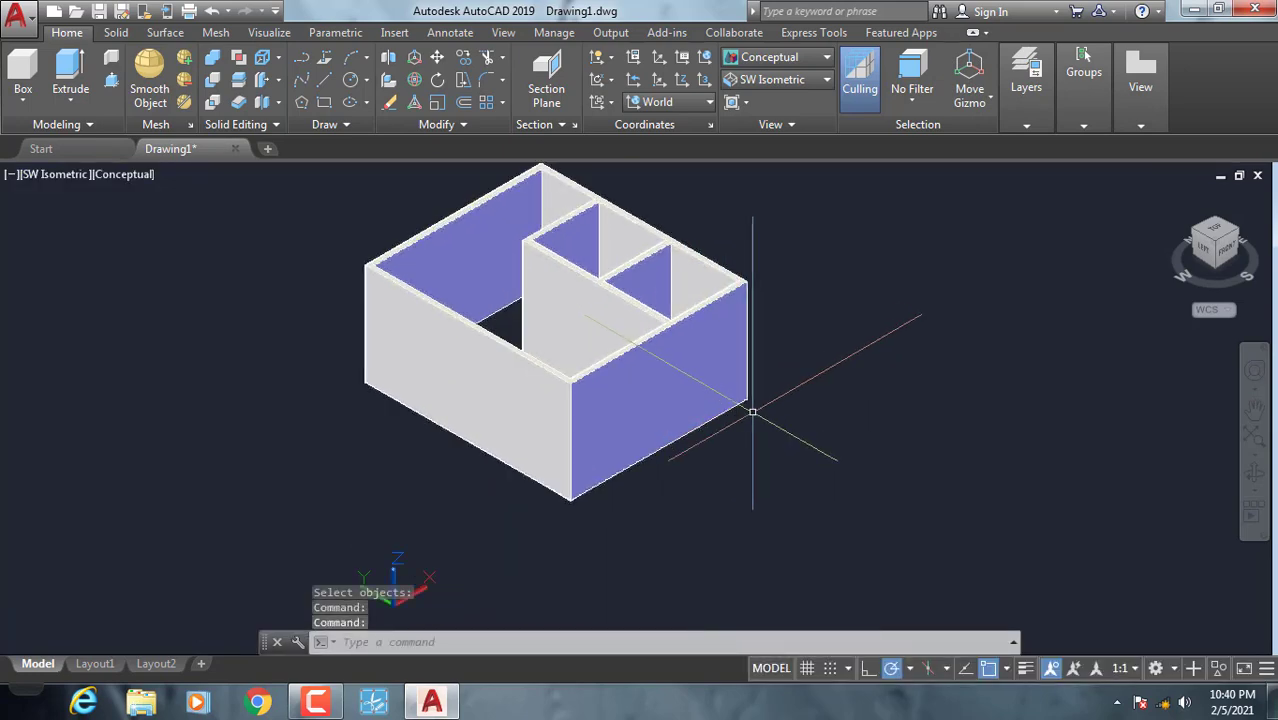
# - Orbit the walled model to a tilted top-down view for inspection
pyautogui.click(1258, 474)
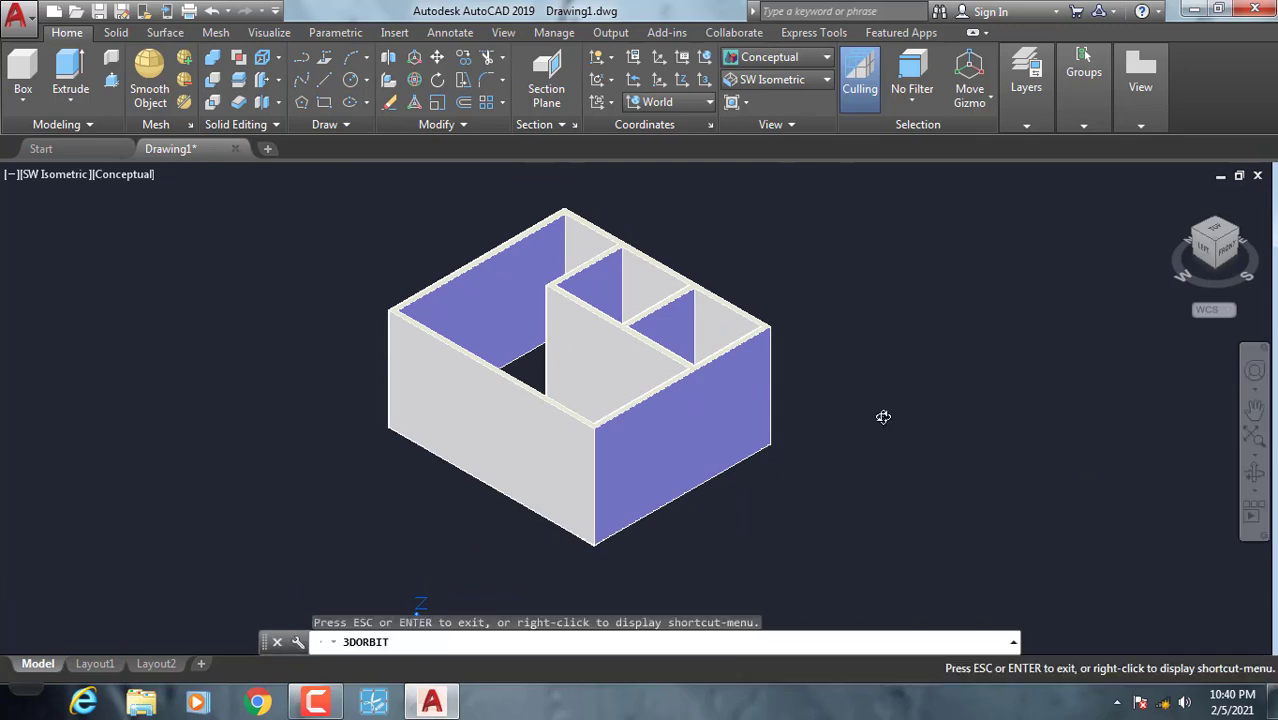
pyautogui.moveTo(892, 419)
pyautogui.mouseDown()
pyautogui.moveTo(428, 365)
pyautogui.moveTo(736, 451)
pyautogui.moveTo(479, 394)
pyautogui.moveTo(551, 362)
pyautogui.moveTo(694, 413)
pyautogui.moveTo(556, 359)
pyautogui.mouseUp()
pyautogui.rightClick(342, 267)
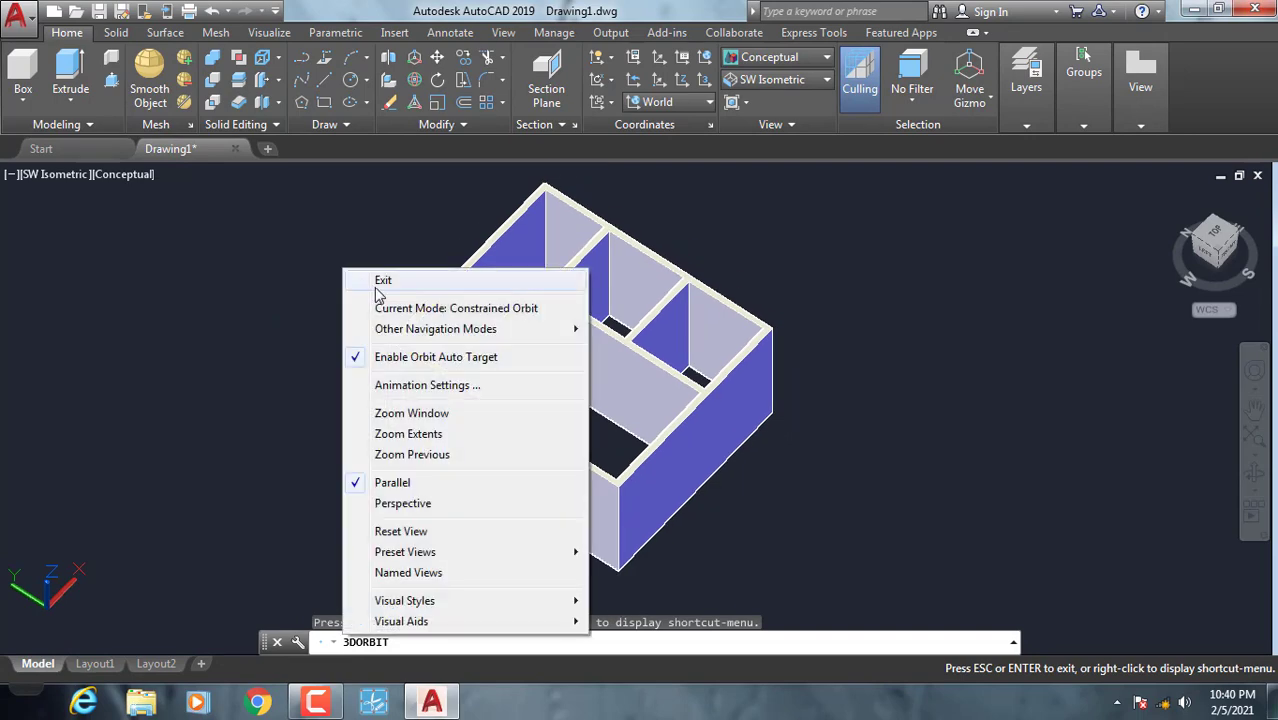
pyautogui.click(378, 280)
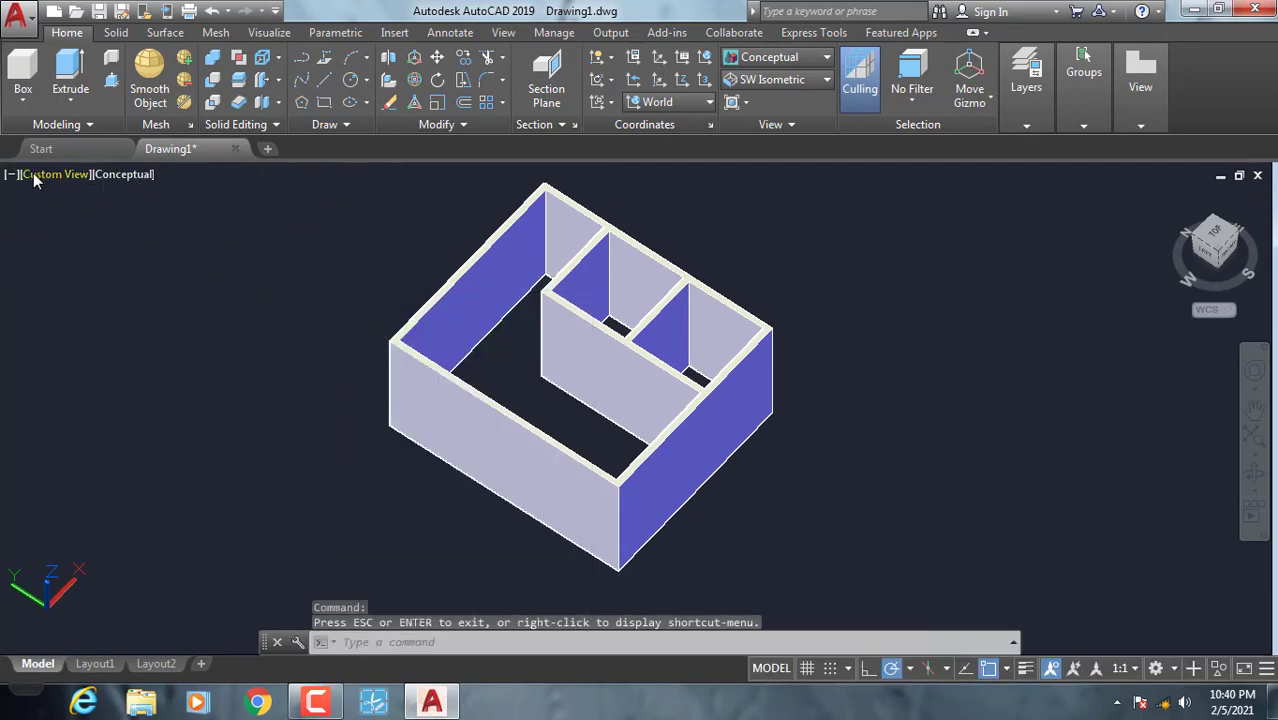
# - Switch the viewport to the Top preset view
pyautogui.scroll(-2, 309, 298)
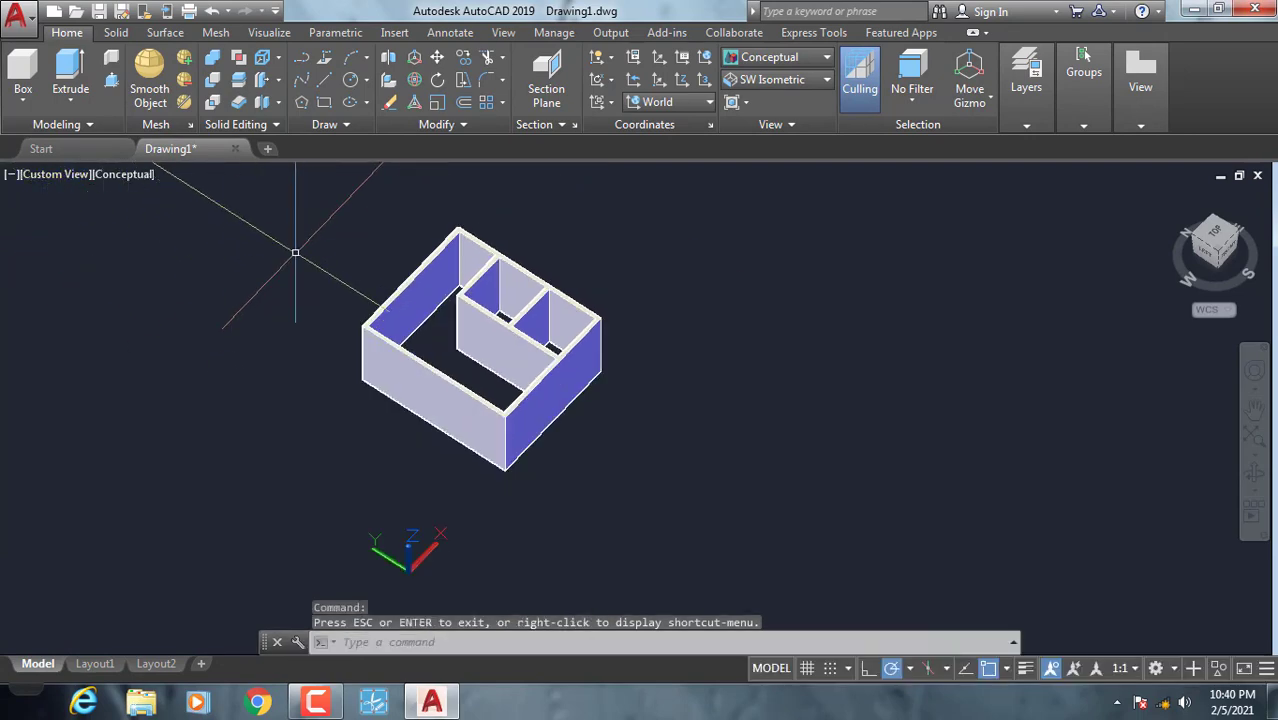
pyautogui.click(38, 178)
pyautogui.click(82, 221)
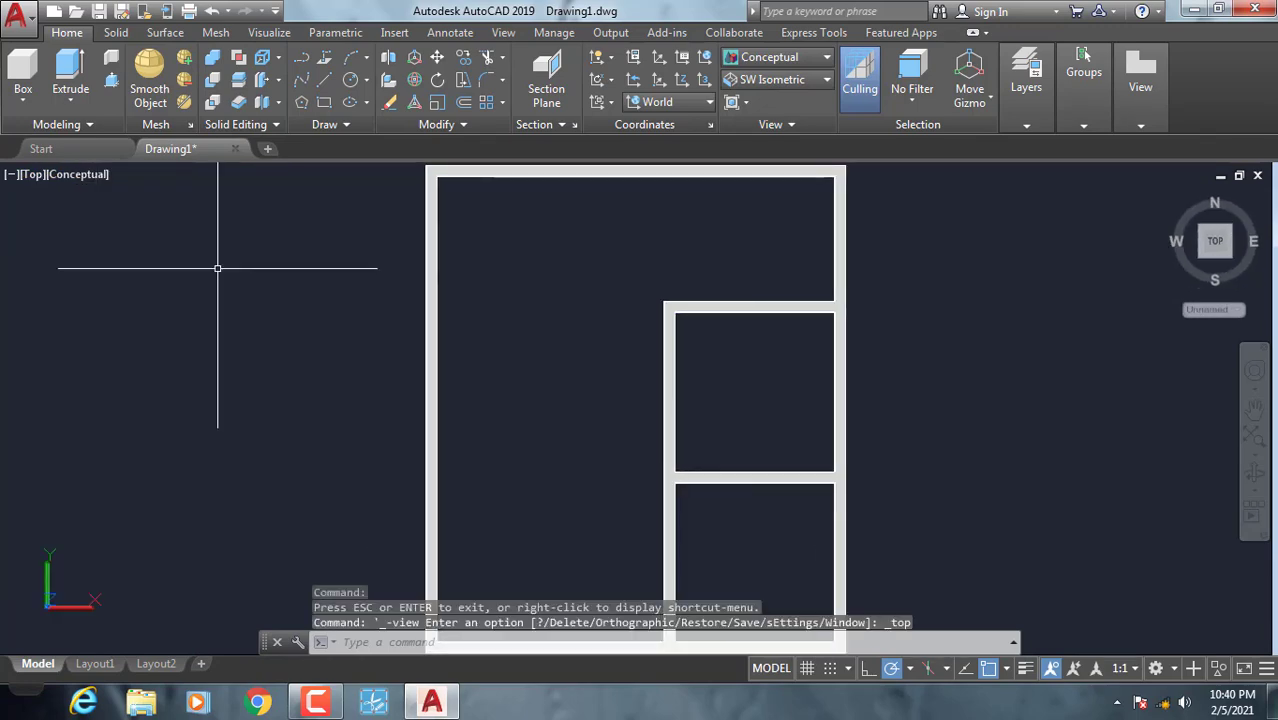
# - Draw four LINE segments forming a long, thin closed rectangle beside the room plan
pyautogui.click(324, 80)
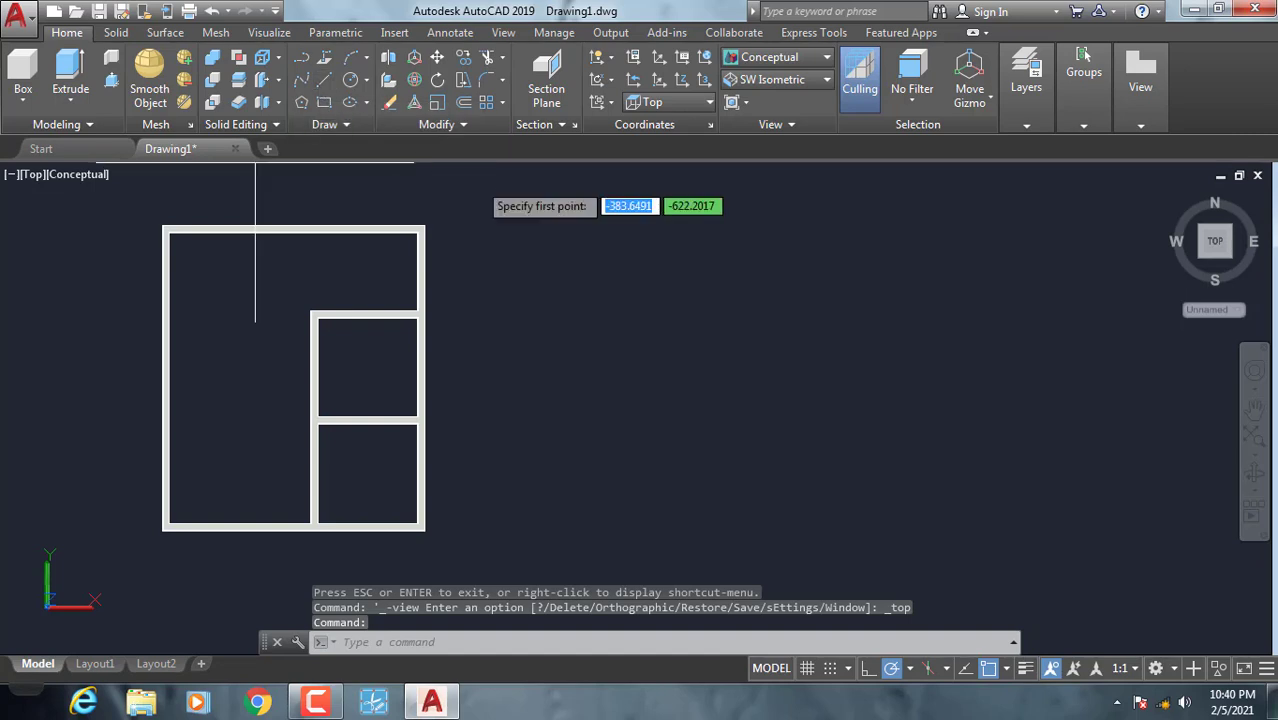
pyautogui.click(644, 298)
pyautogui.click(902, 298)
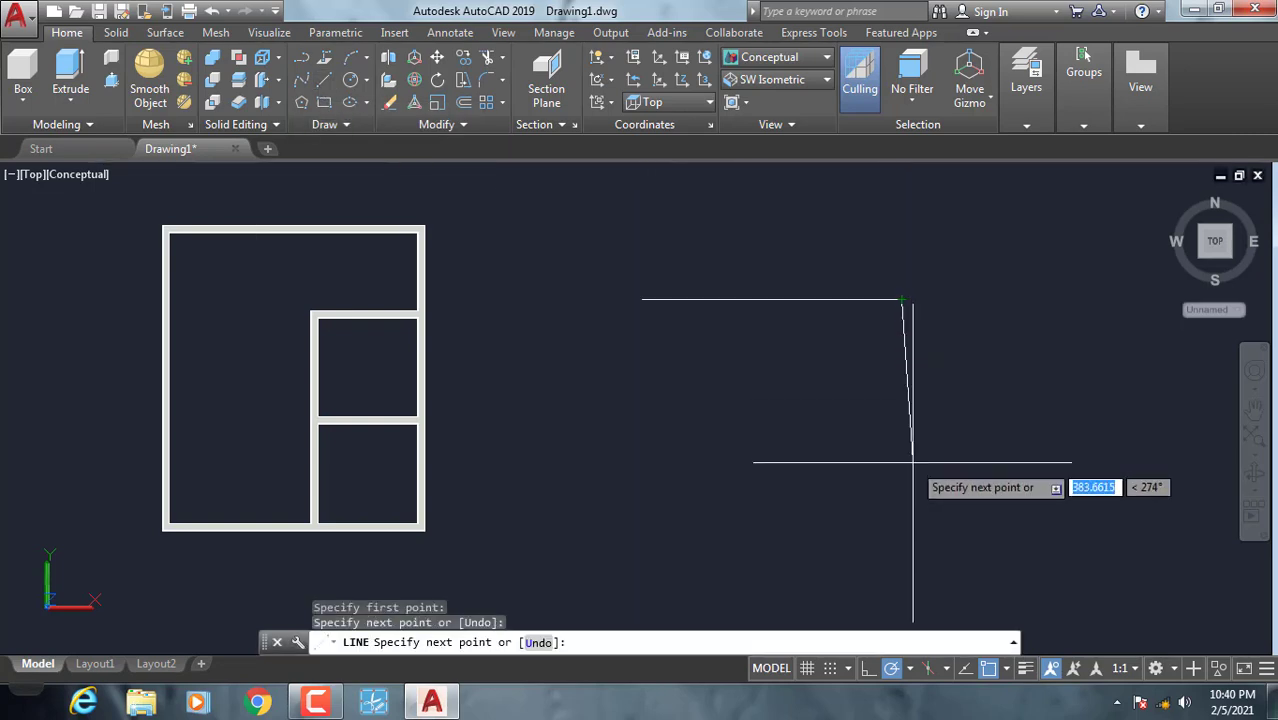
pyautogui.scroll(3, 902, 343)
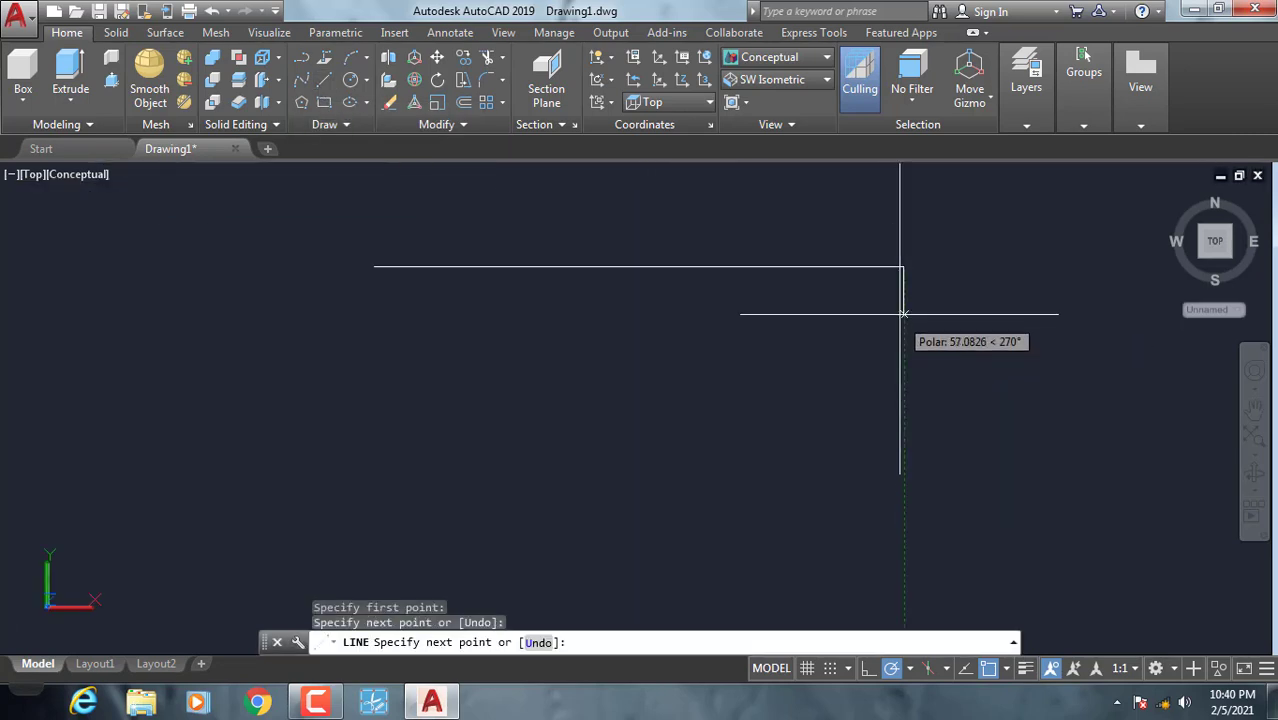
pyautogui.click(903, 313)
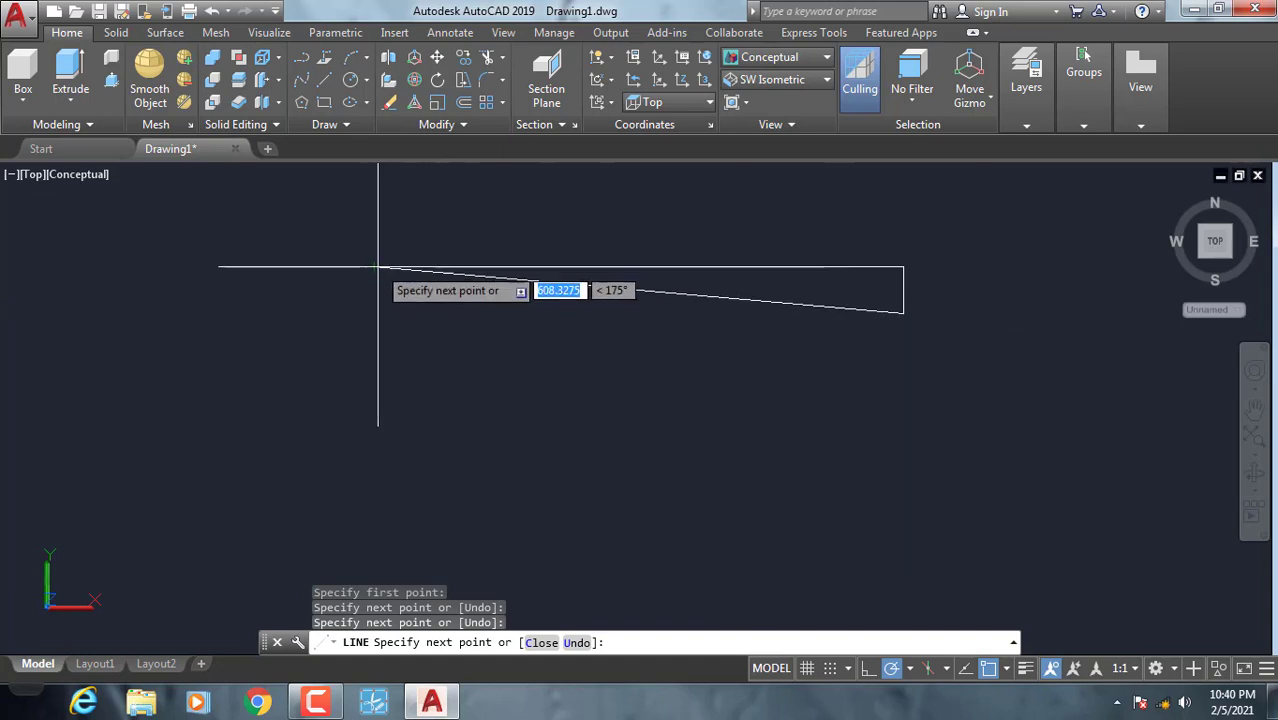
pyautogui.click(375, 313)
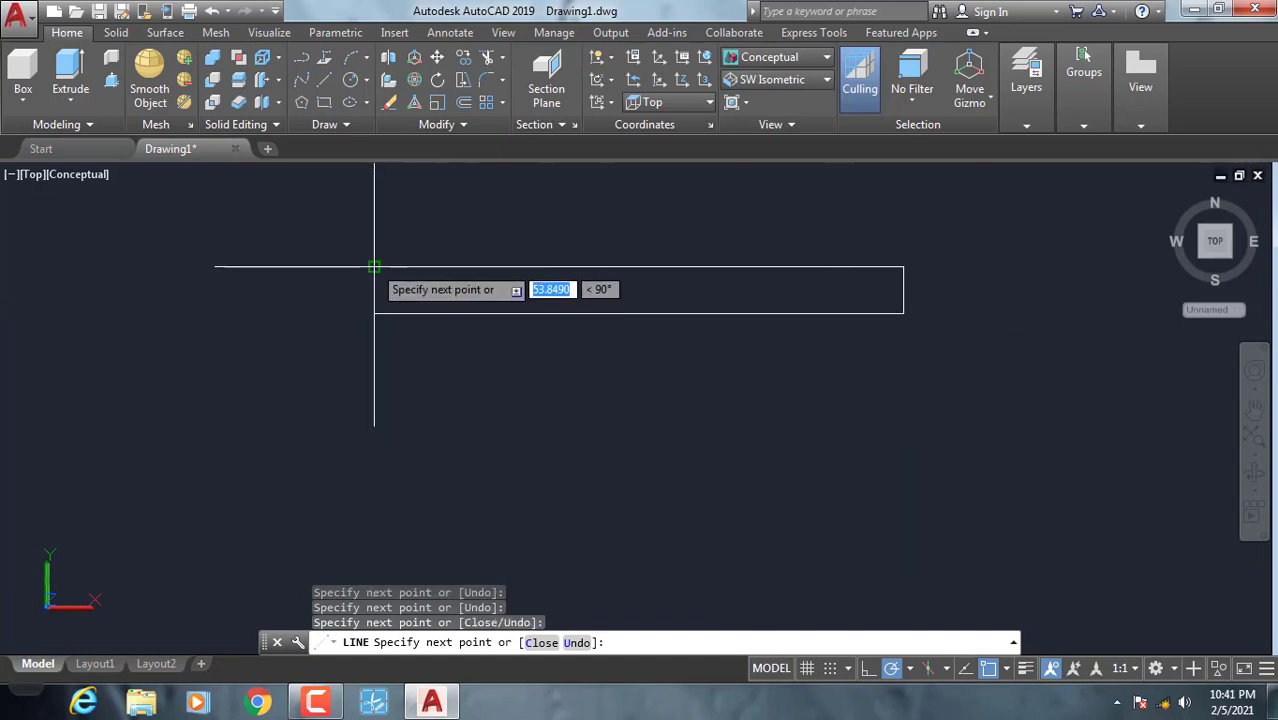
pyautogui.click(374, 229)
pyautogui.rightClick(374, 230)
pyautogui.click(427, 241)
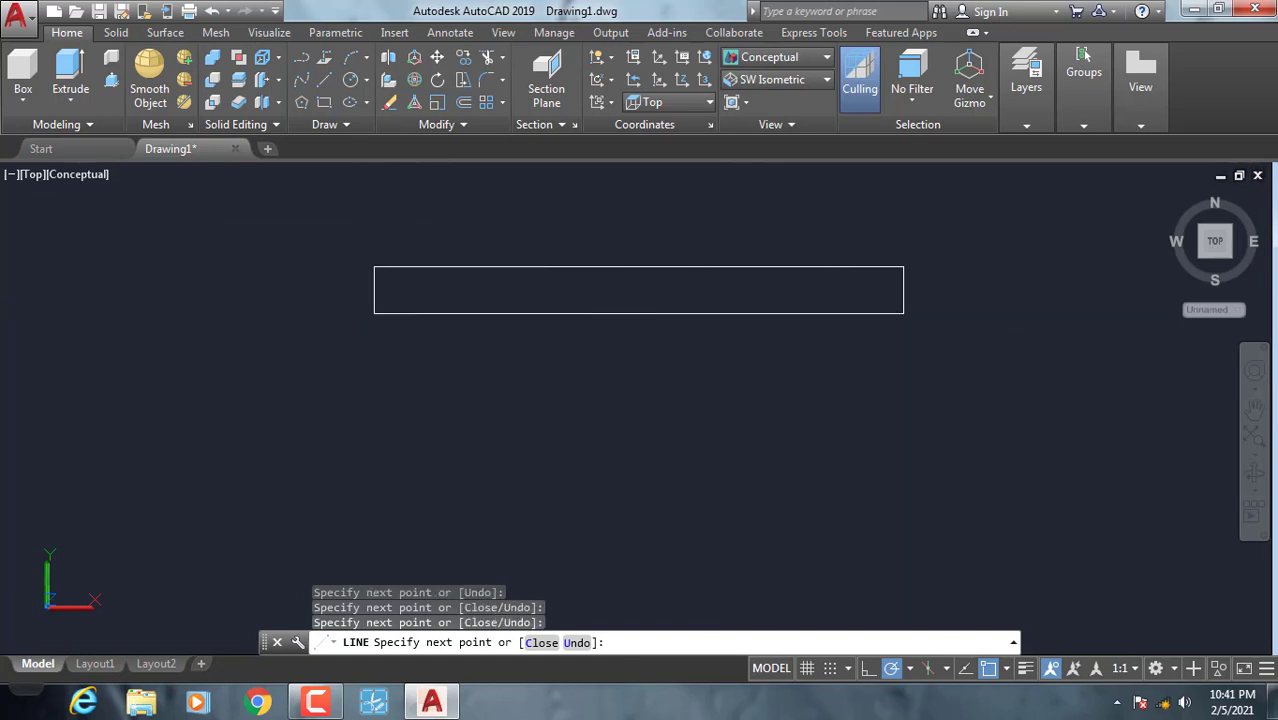
# - Switch to SW Isometric view and extrude the thin rectangle into a slab
pyautogui.click(30, 176)
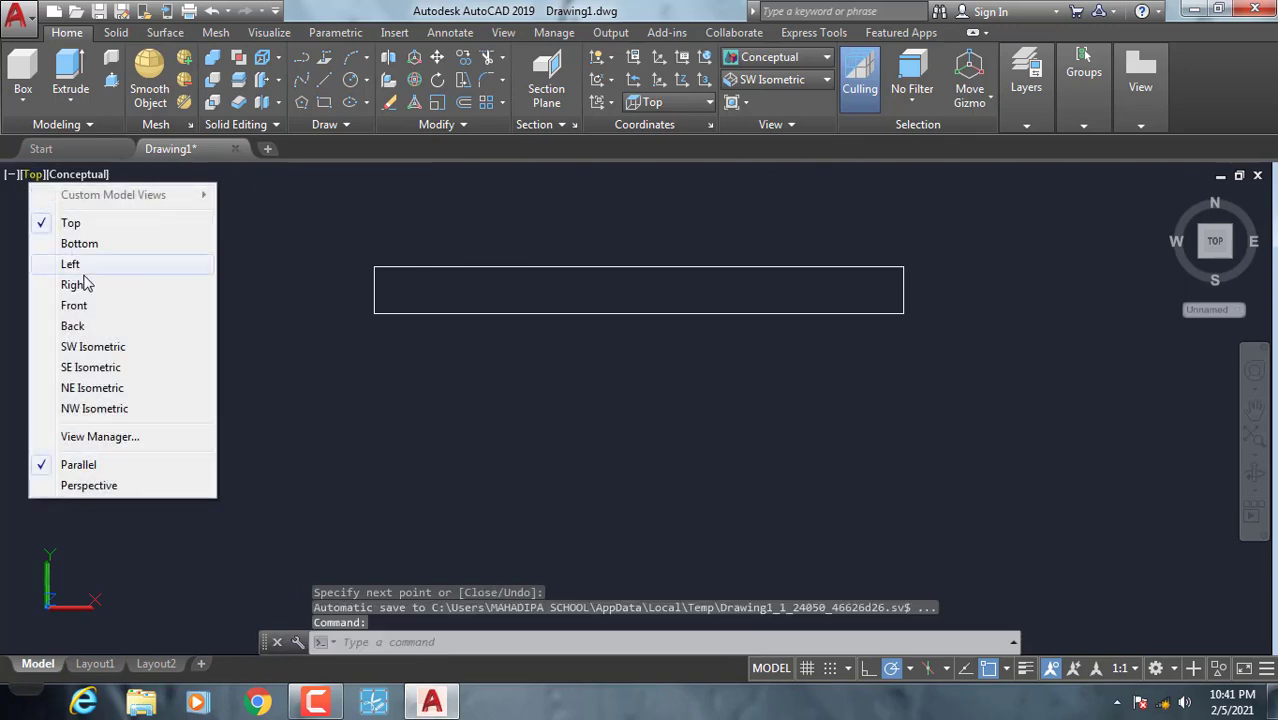
pyautogui.click(92, 346)
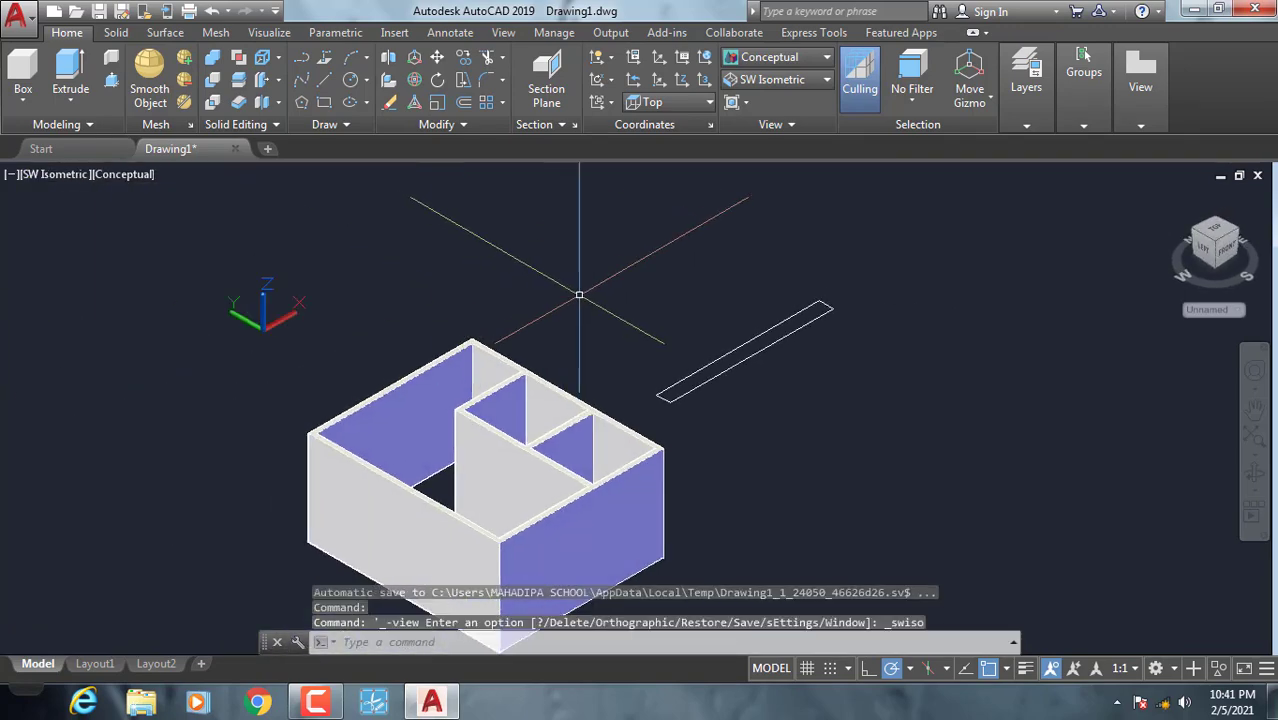
pyautogui.moveTo(582, 291); pyautogui.dragTo(474, 375, button='middle')
pyautogui.scroll(3, 650, 390)
pyautogui.click(718, 517)
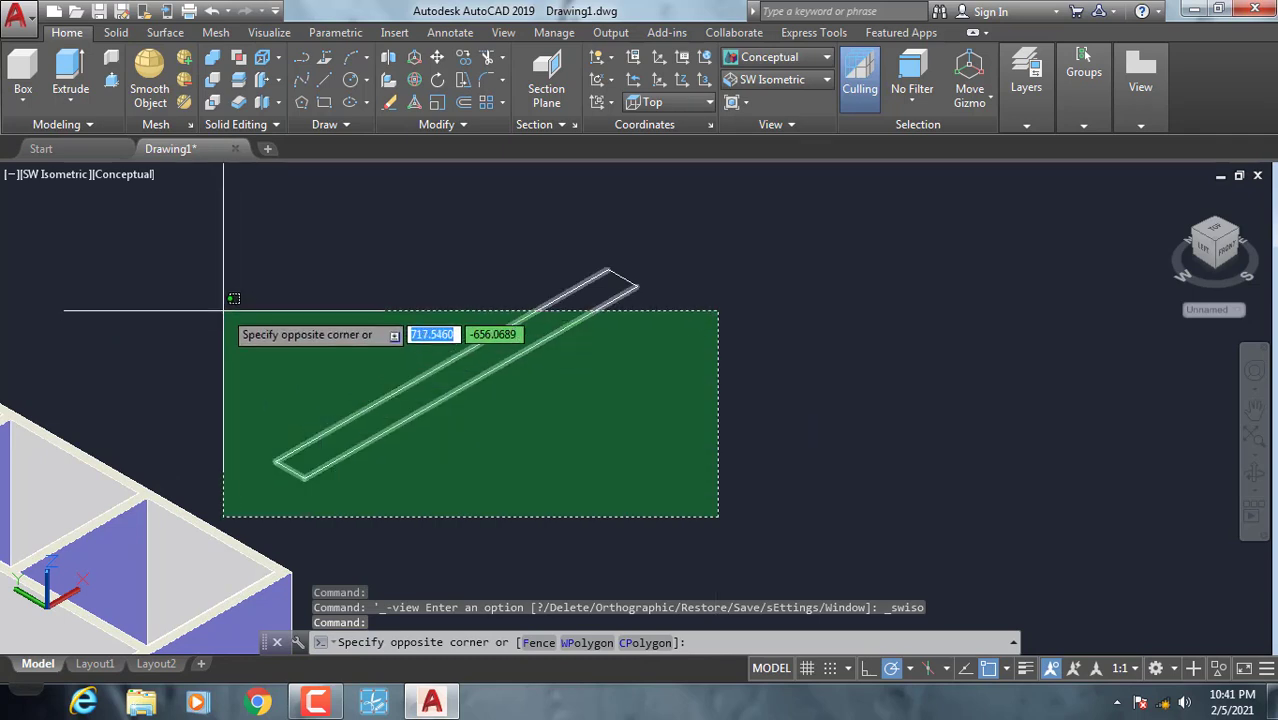
pyautogui.click(248, 263)
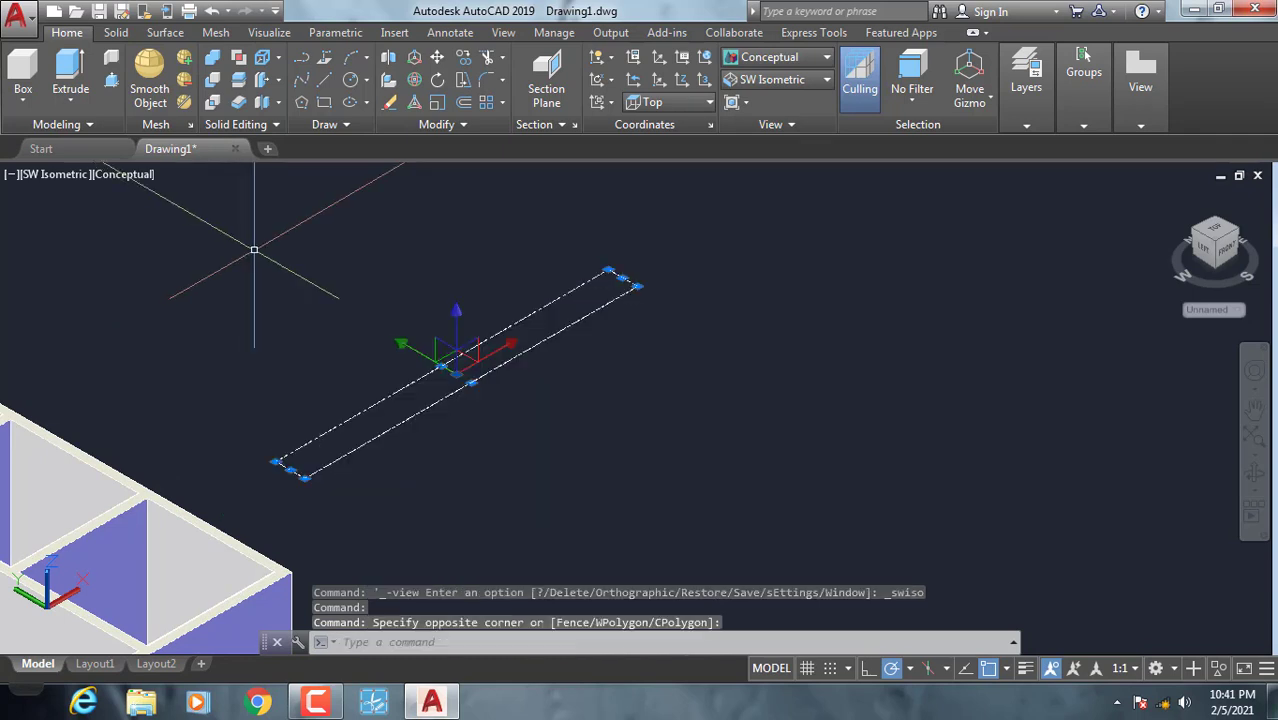
pyautogui.click(68, 103)
pyautogui.click(88, 134)
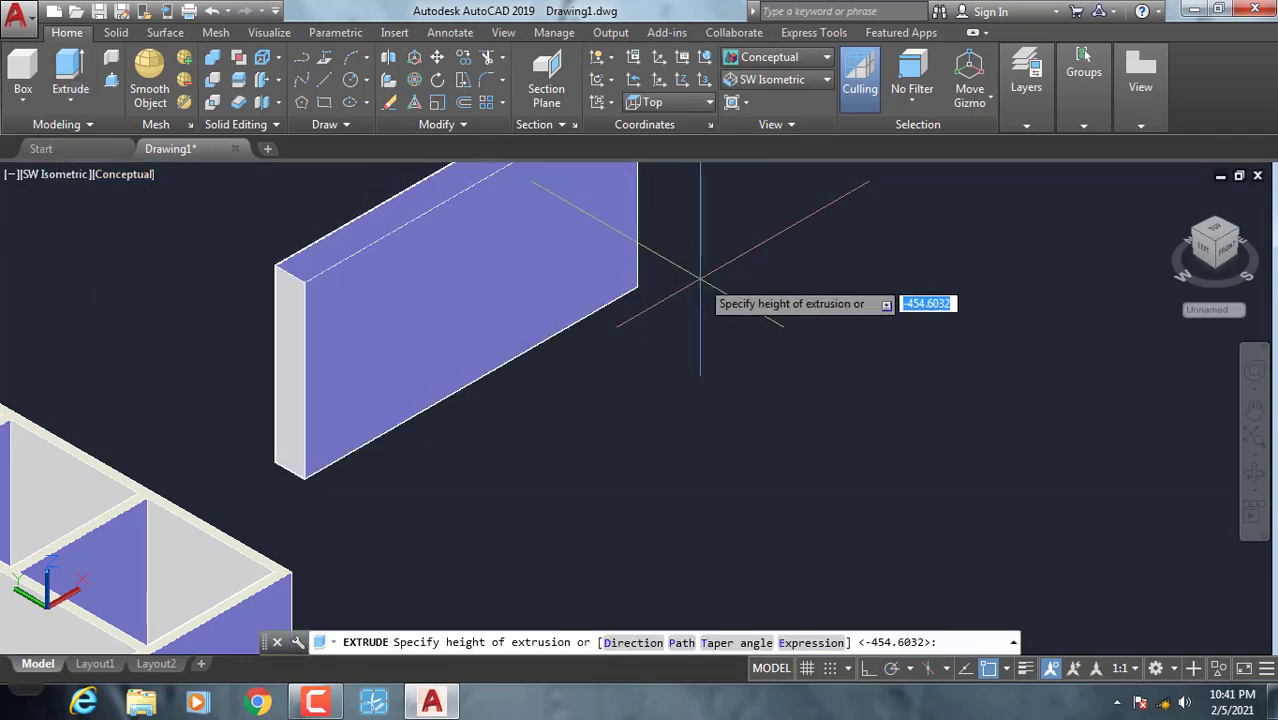
# - Orbit around the extruded box, return to SW Isometric, then undo back to the flat outline
pyautogui.click(1255, 474)
pyautogui.moveTo(391, 285)
pyautogui.mouseDown()
pyautogui.moveTo(379, 391)
pyautogui.moveTo(337, 416)
pyautogui.moveTo(353, 385)
pyautogui.moveTo(420, 376)
pyautogui.moveTo(386, 397)
pyautogui.moveTo(611, 222)
pyautogui.mouseUp()
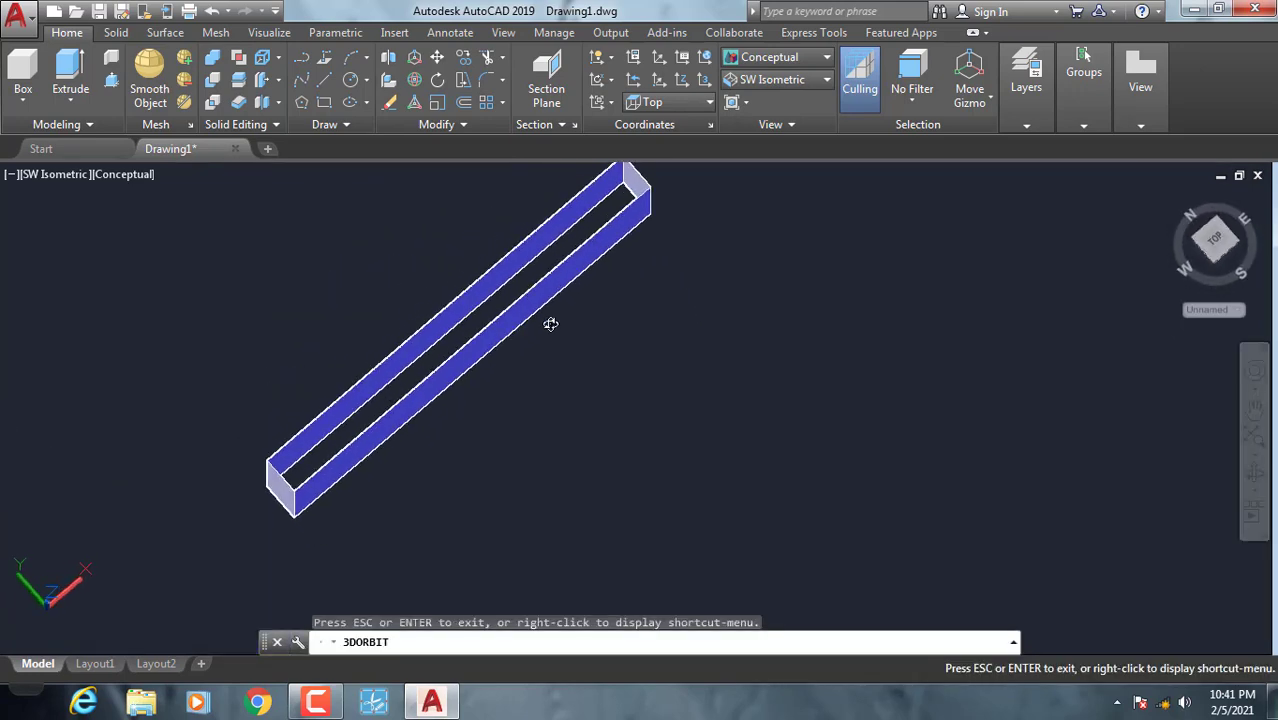
pyautogui.press('Escape')
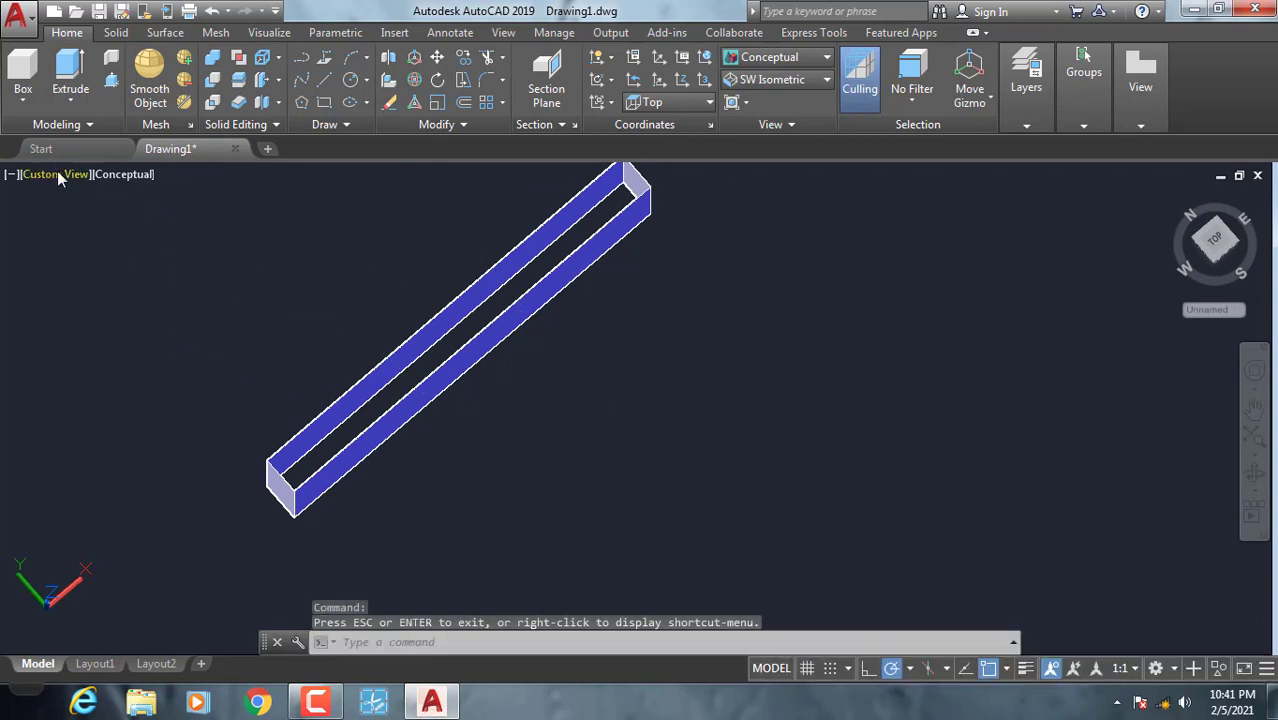
pyautogui.click(57, 174)
pyautogui.click(120, 365)
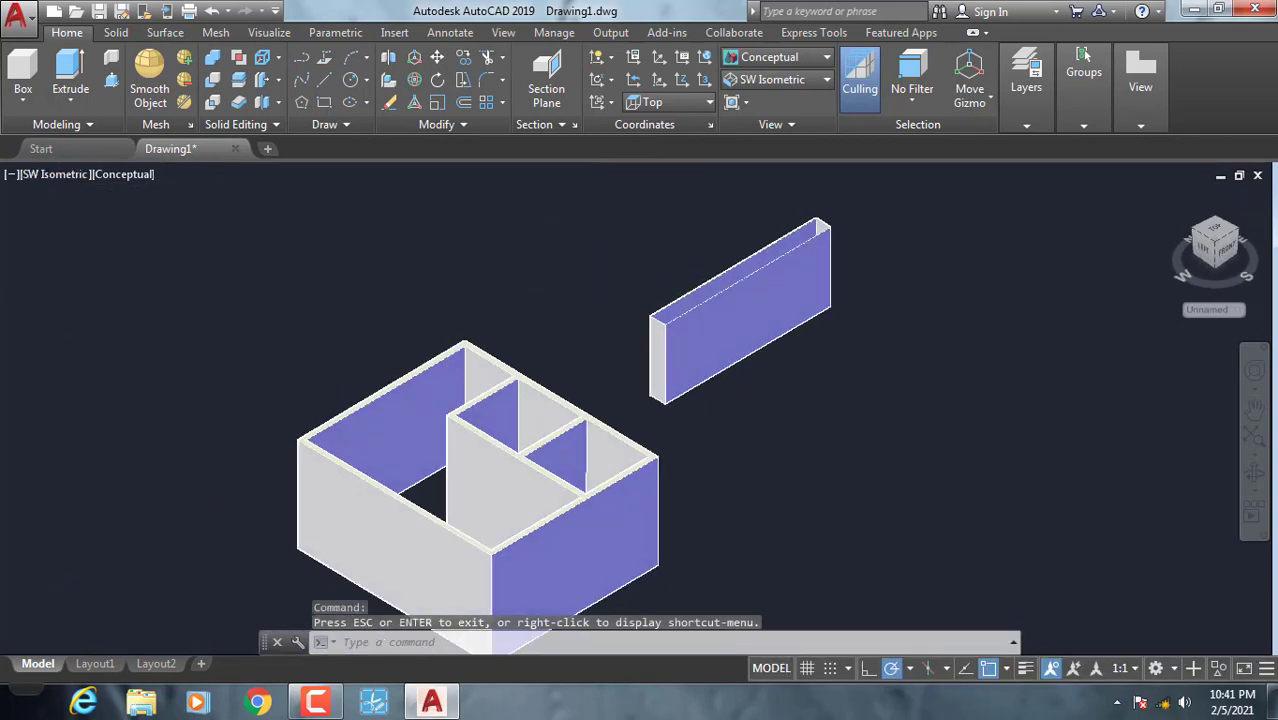
pyautogui.hotkey('ctrl', 'z')
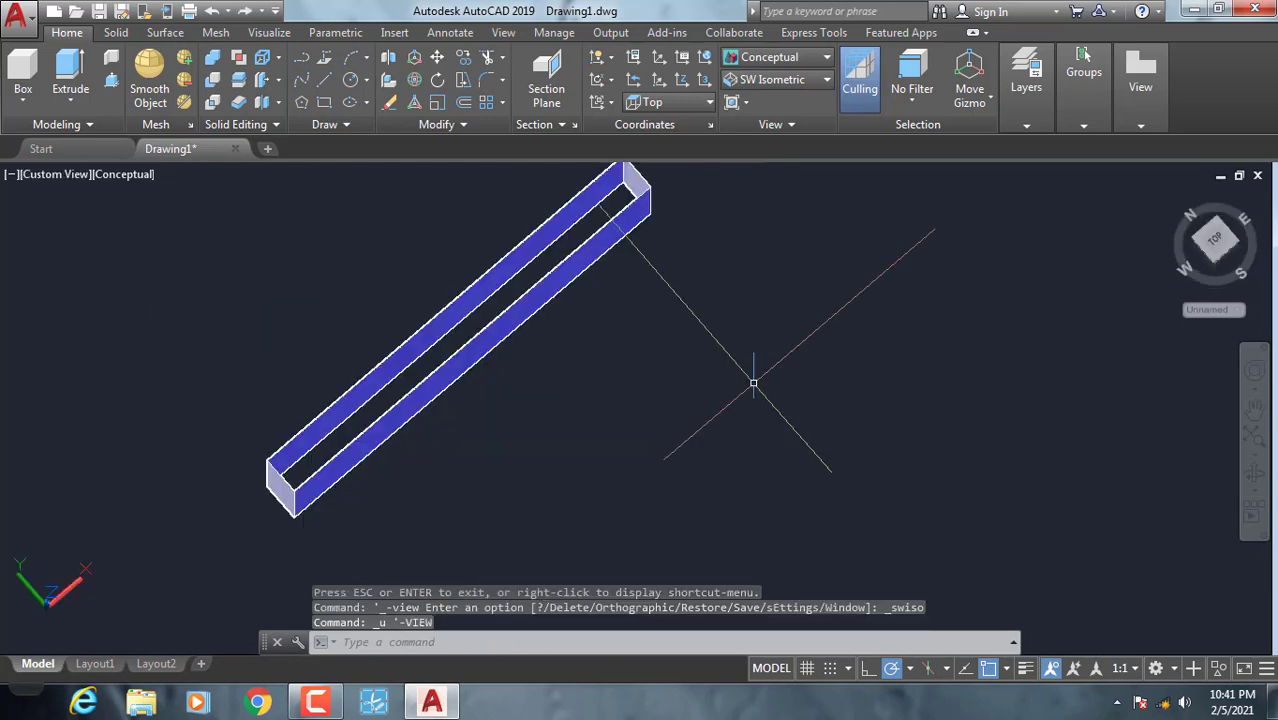
pyautogui.hotkey('ctrl', 'z')
pyautogui.hotkey('ctrl', 'z')
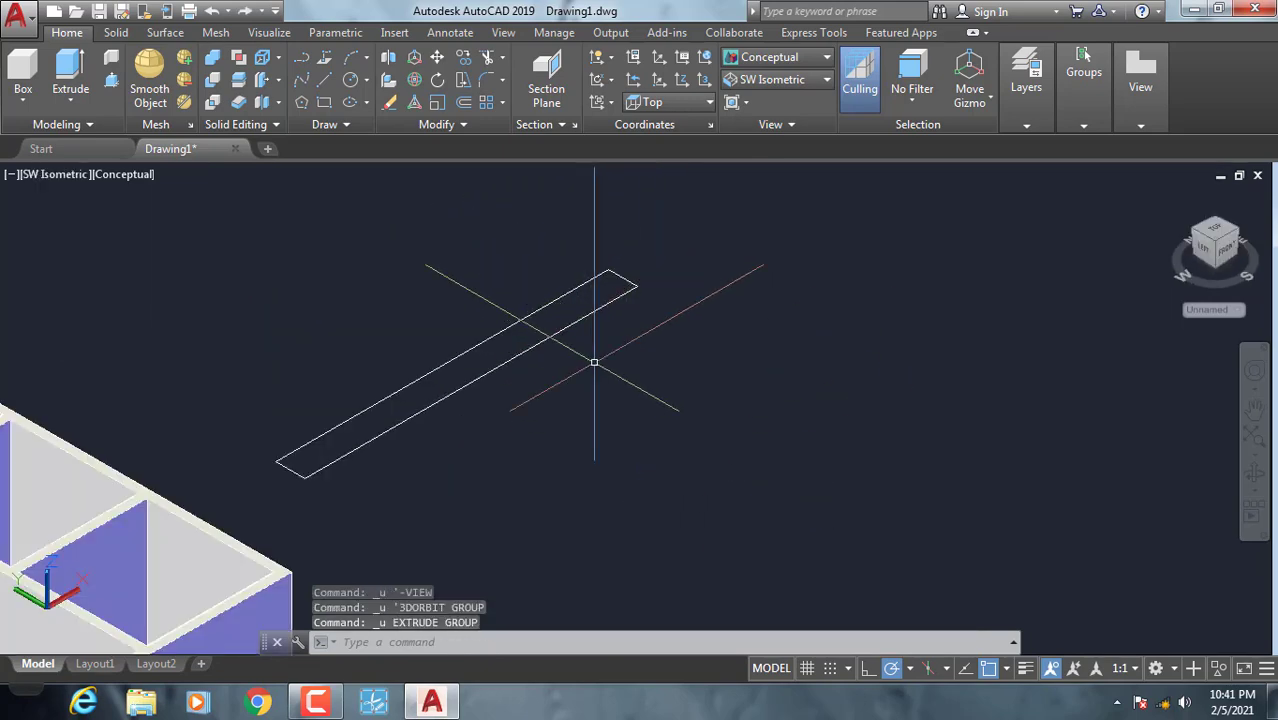
# - Join the thin rectangle's four lines into a single polyline
pyautogui.click(792, 490)
pyautogui.click(220, 225)
pyautogui.write('J')
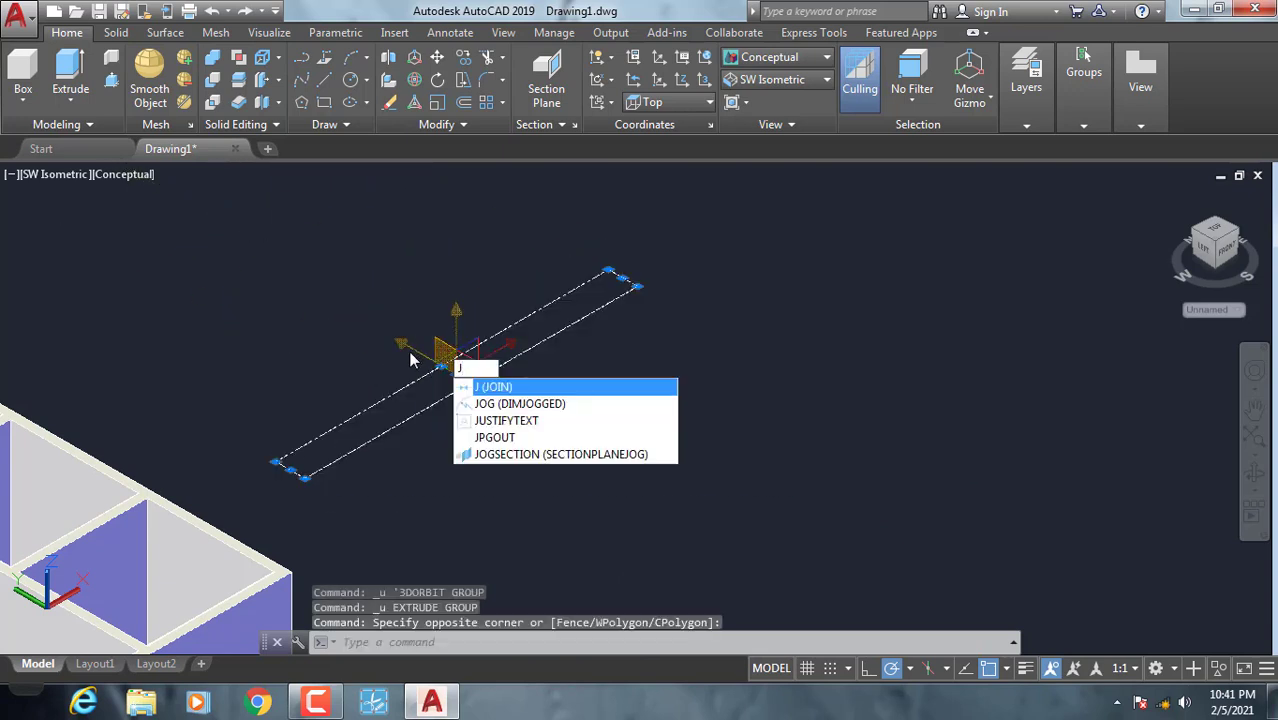
pyautogui.press('Return')
pyautogui.click(438, 402)
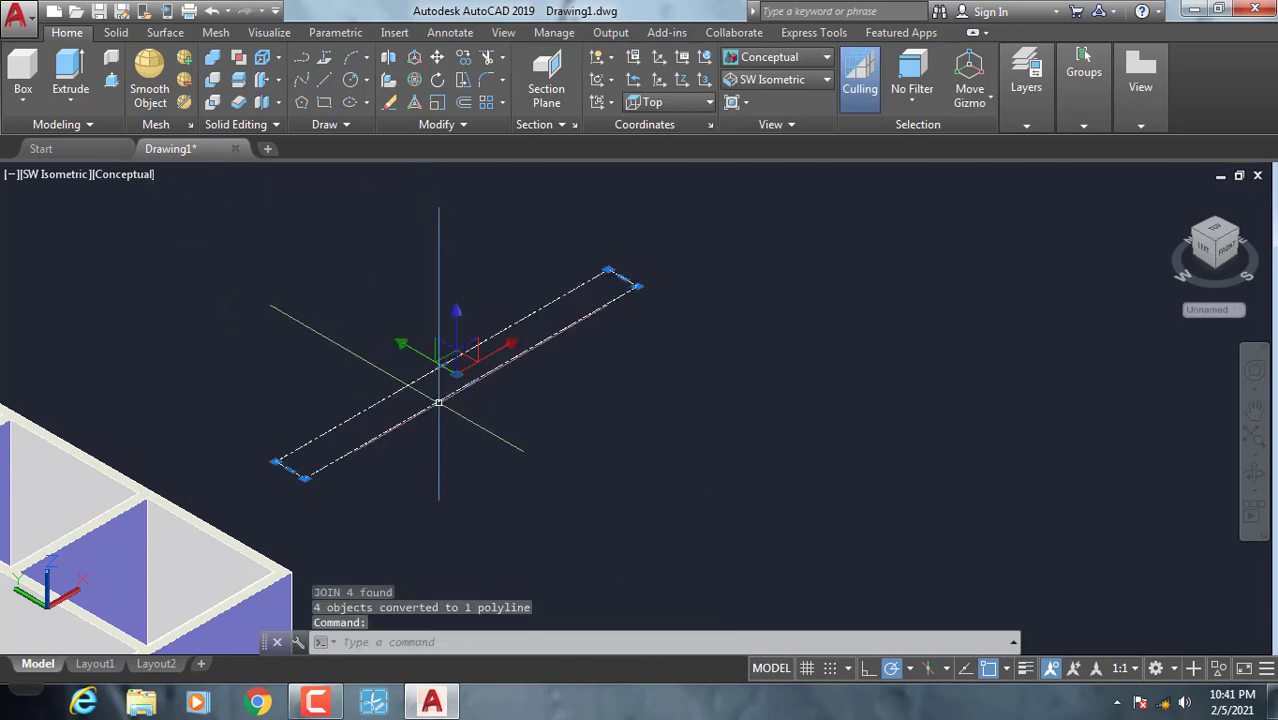
pyautogui.press('Escape')
pyautogui.press('Escape')
# - Start extruding the joined polyline, then cancel the extrusion
pyautogui.click(61, 110)
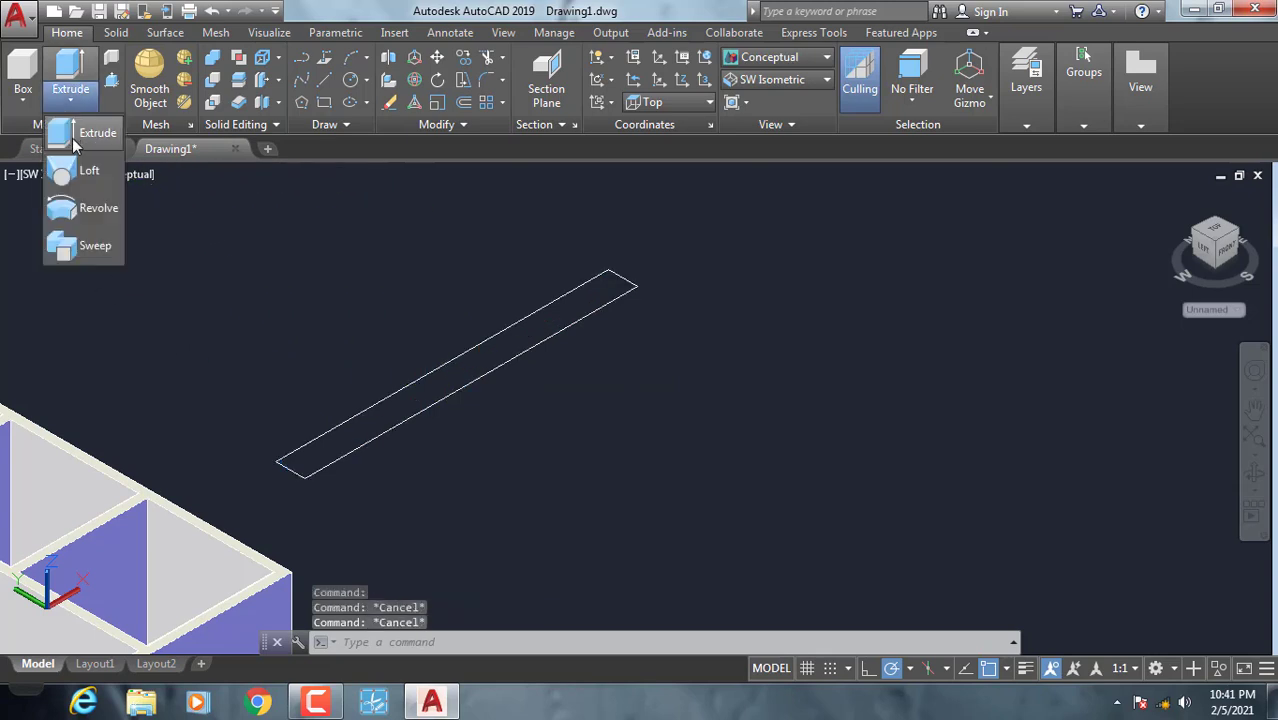
pyautogui.click(73, 140)
pyautogui.click(618, 279)
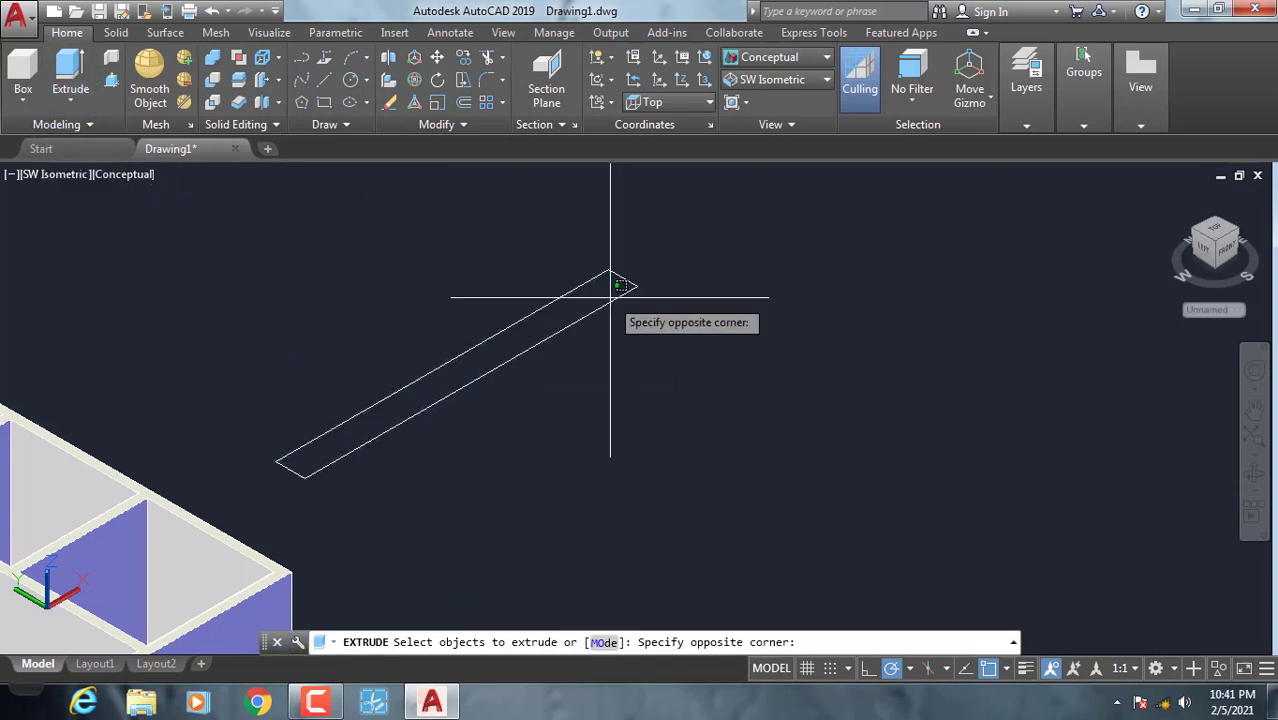
pyautogui.click(604, 318)
pyautogui.press('Return')
pyautogui.moveTo(622, 309); pyautogui.dragTo(584, 265, button='middle')
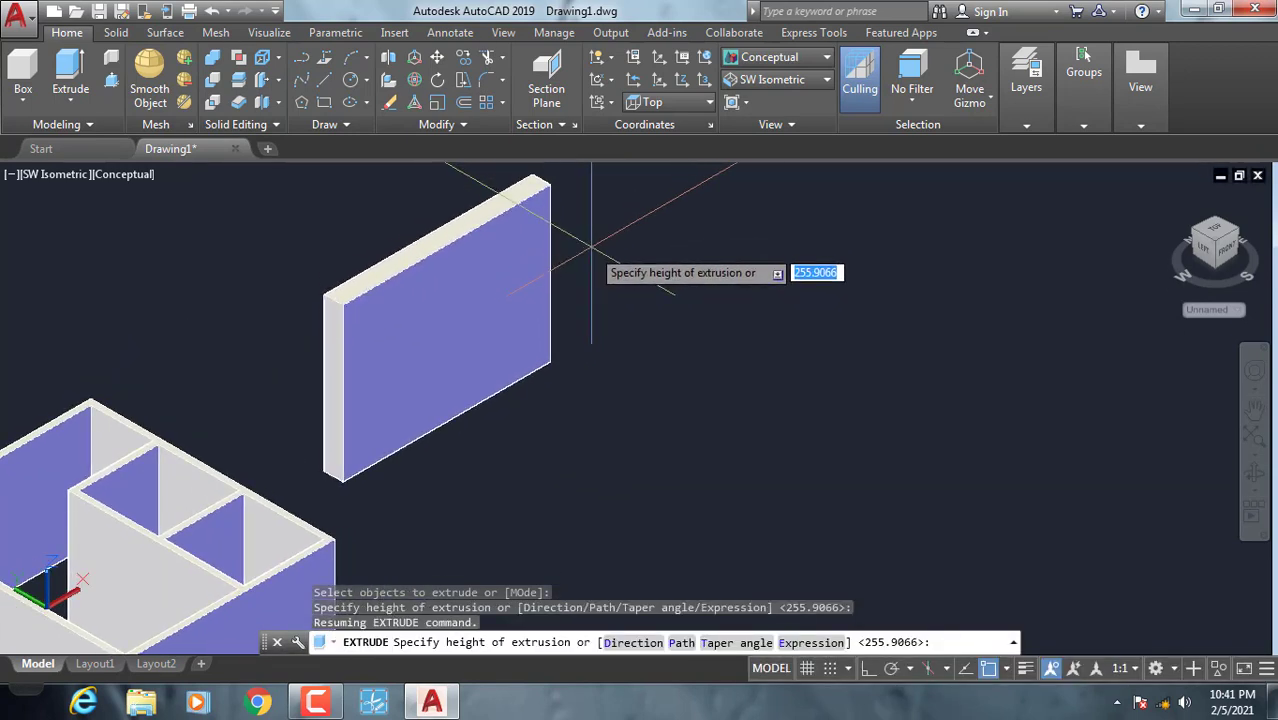
pyautogui.press('Escape')
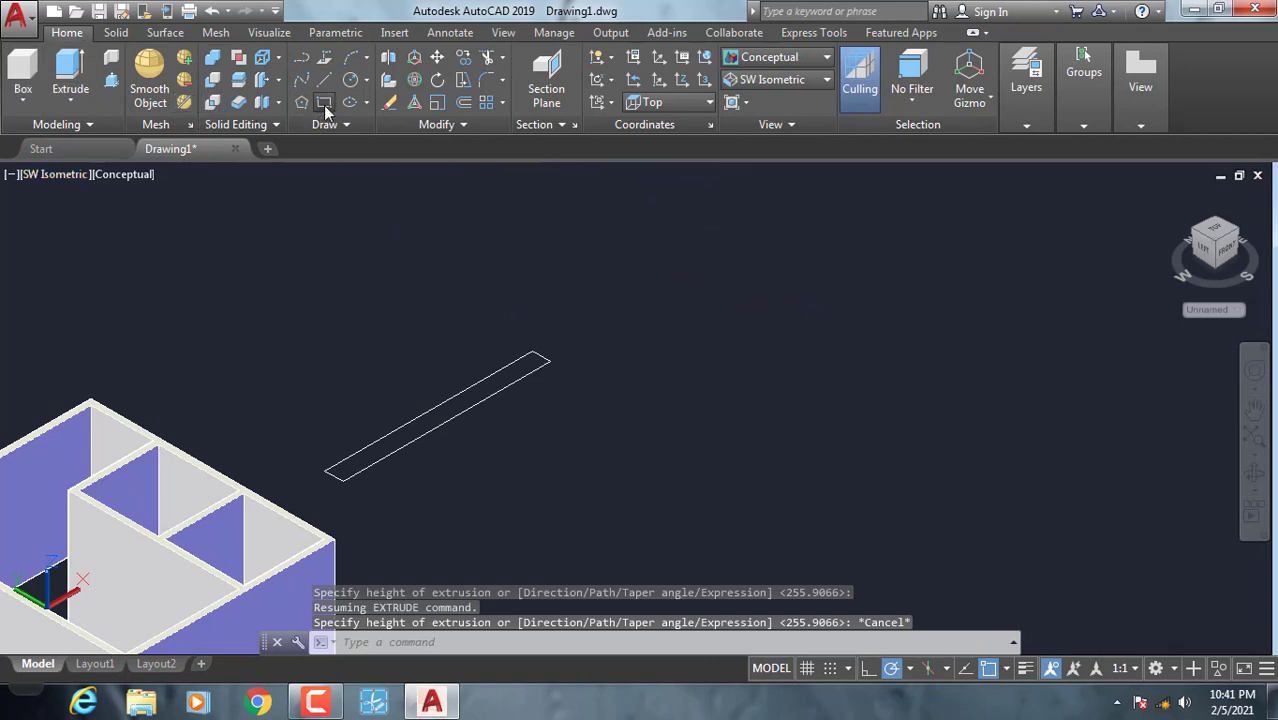
# - Draw a second thin rectangle from the wall's end to form an L
pyautogui.click(325, 104)
pyautogui.click(531, 351)
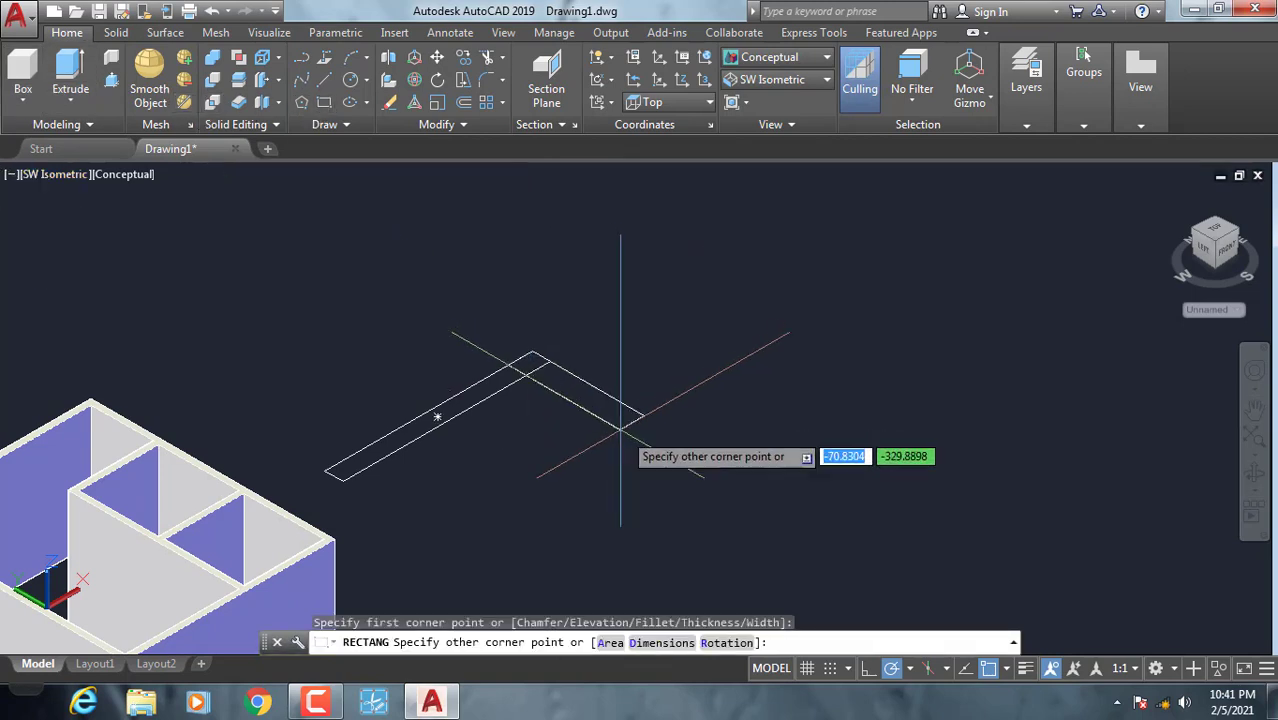
pyautogui.click(718, 462)
pyautogui.scroll(1, 562, 405)
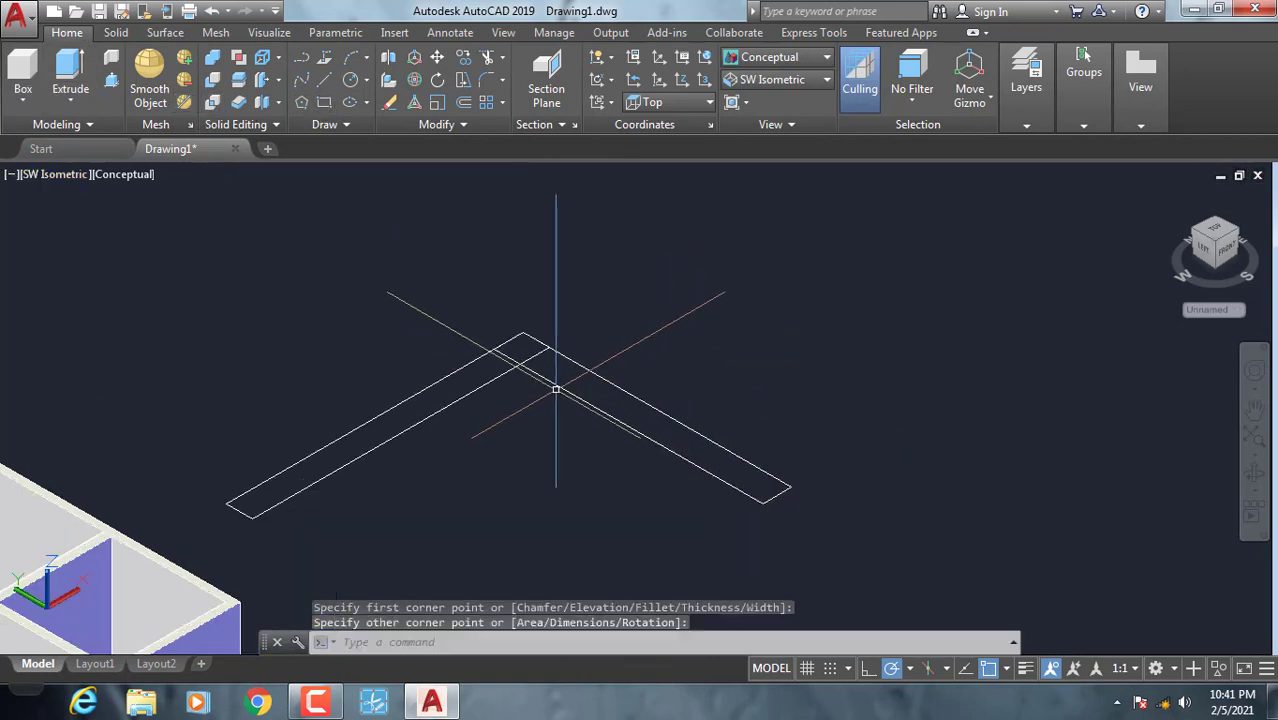
pyautogui.click(610, 400)
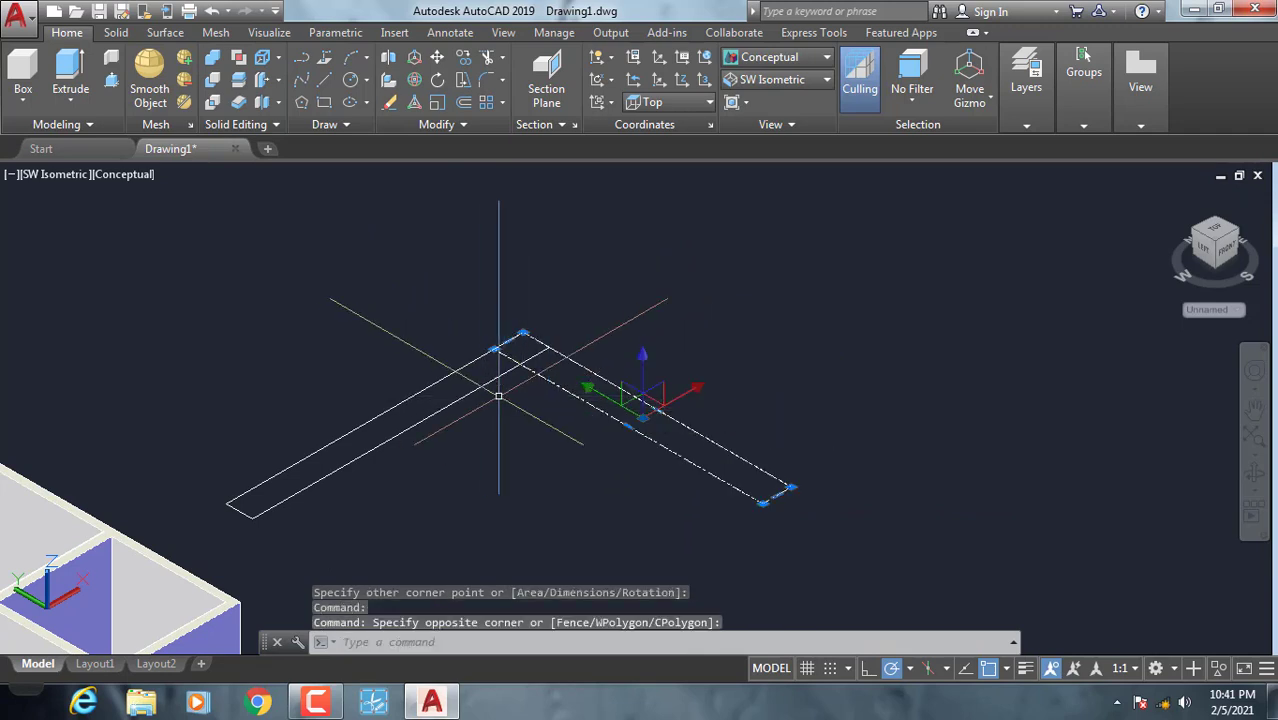
pyautogui.press('Escape')
# - Trim away the overlapping corner segment between the two rectangles
pyautogui.press('Return')
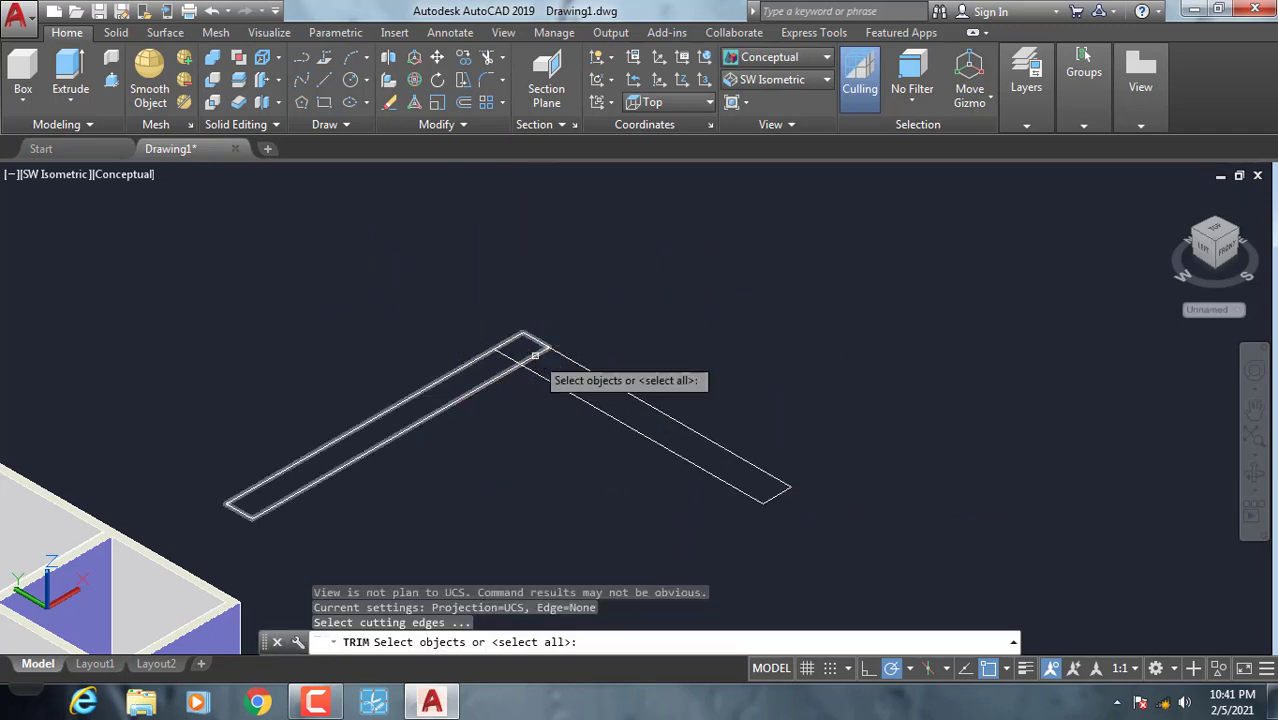
pyautogui.press('Return')
pyautogui.click(511, 354)
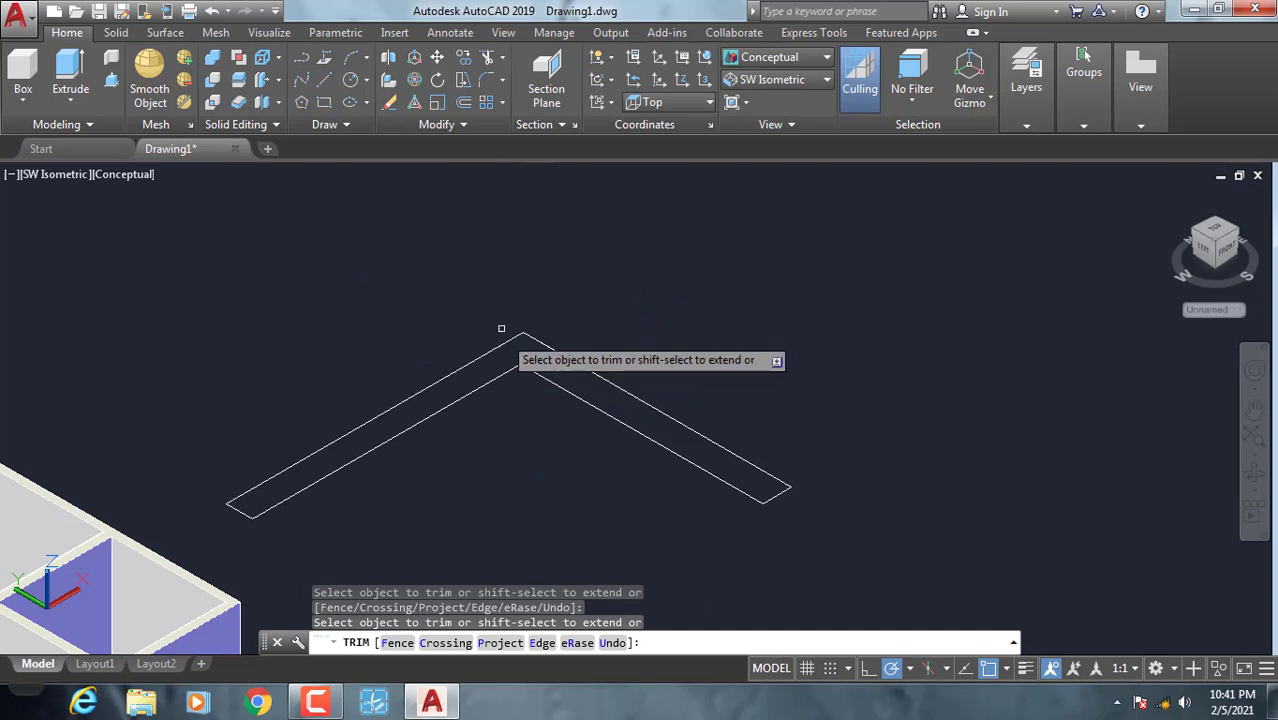
pyautogui.press('Escape')
# - Join all lines of the L outline into one polyline with JOIN
pyautogui.click(485, 285)
pyautogui.click(805, 530)
pyautogui.click(820, 562)
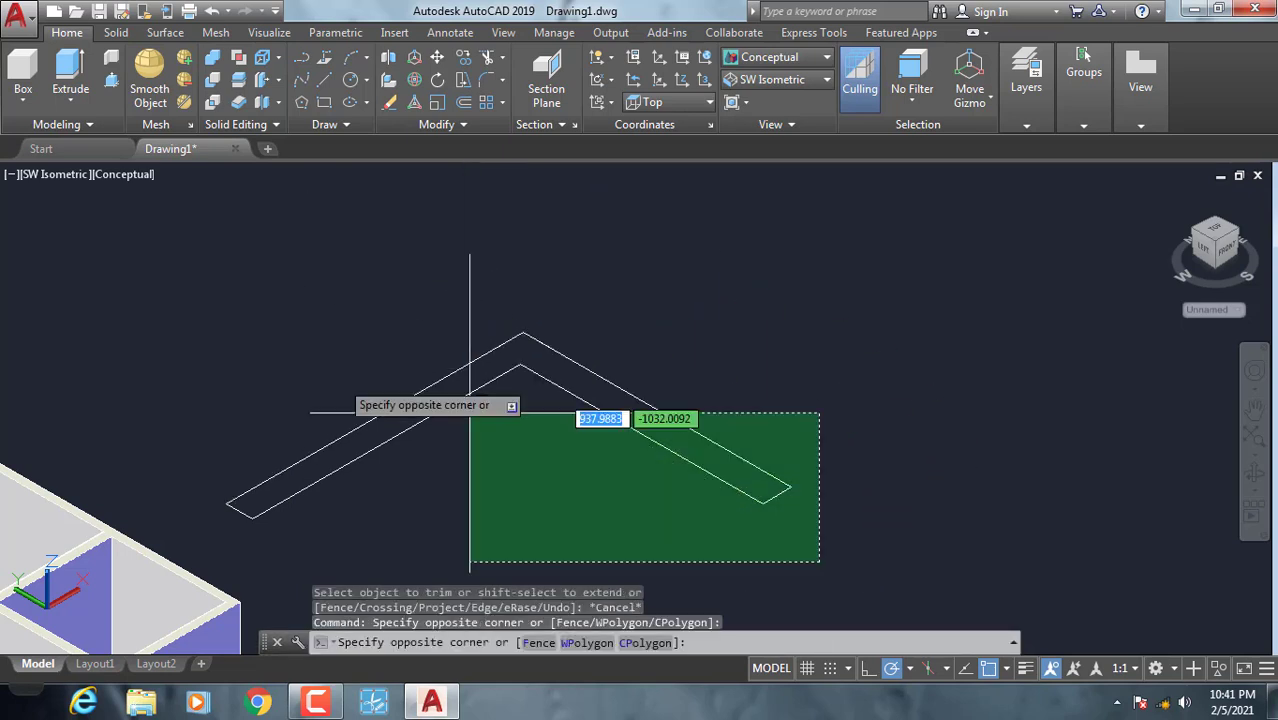
pyautogui.click(180, 278)
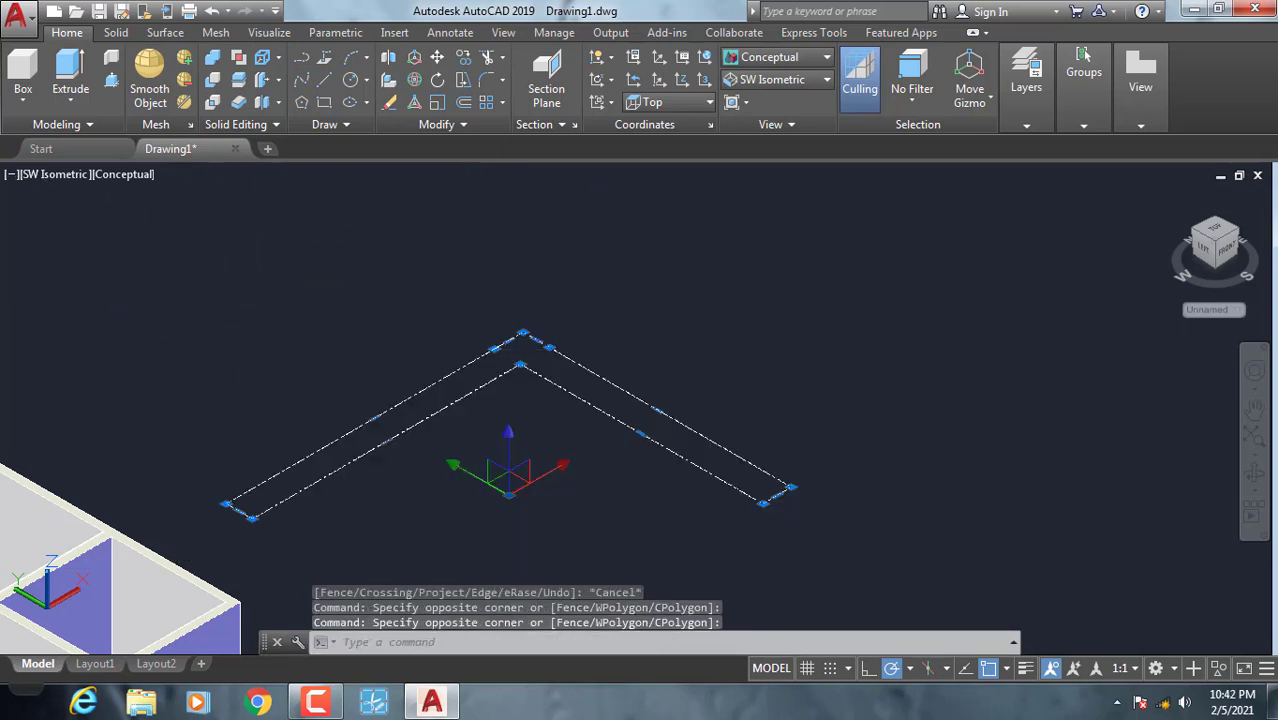
pyautogui.write('j')
pyautogui.press('Return')
pyautogui.click(411, 422)
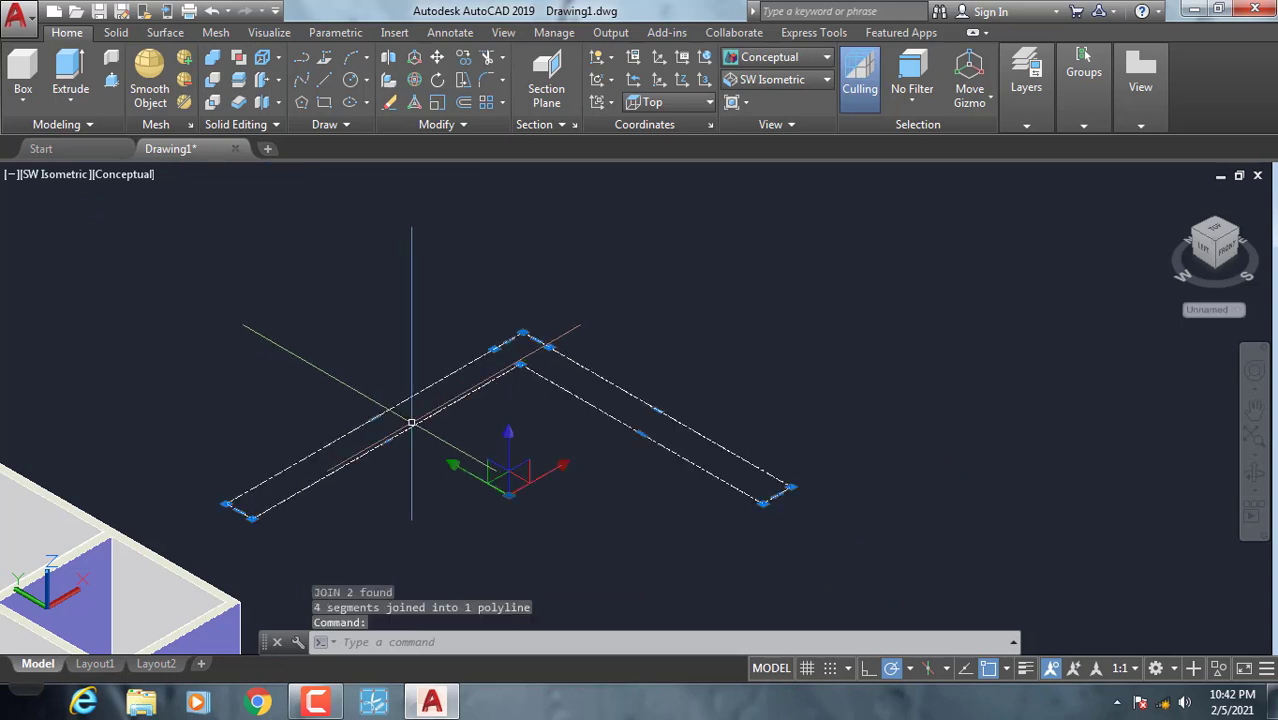
pyautogui.click(84, 112)
# - Abandon the failed extrusion and erase the self-intersecting L polyline
pyautogui.click(92, 133)
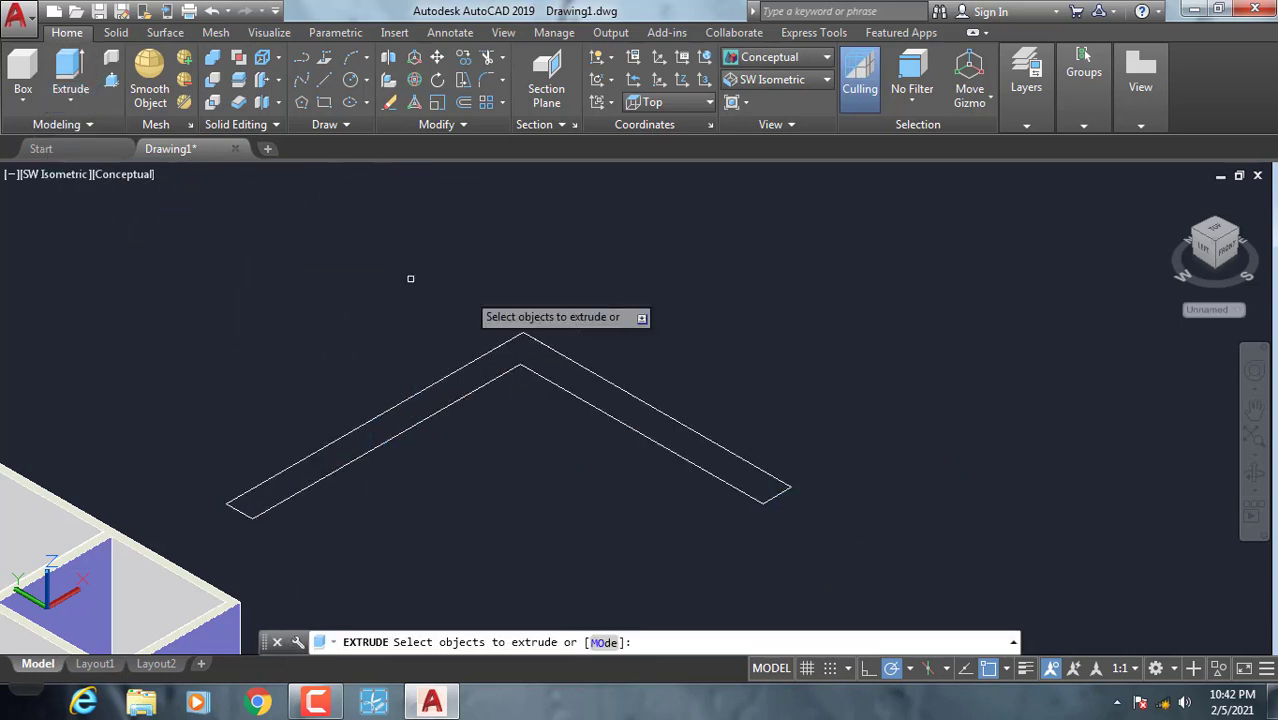
pyautogui.click(598, 412)
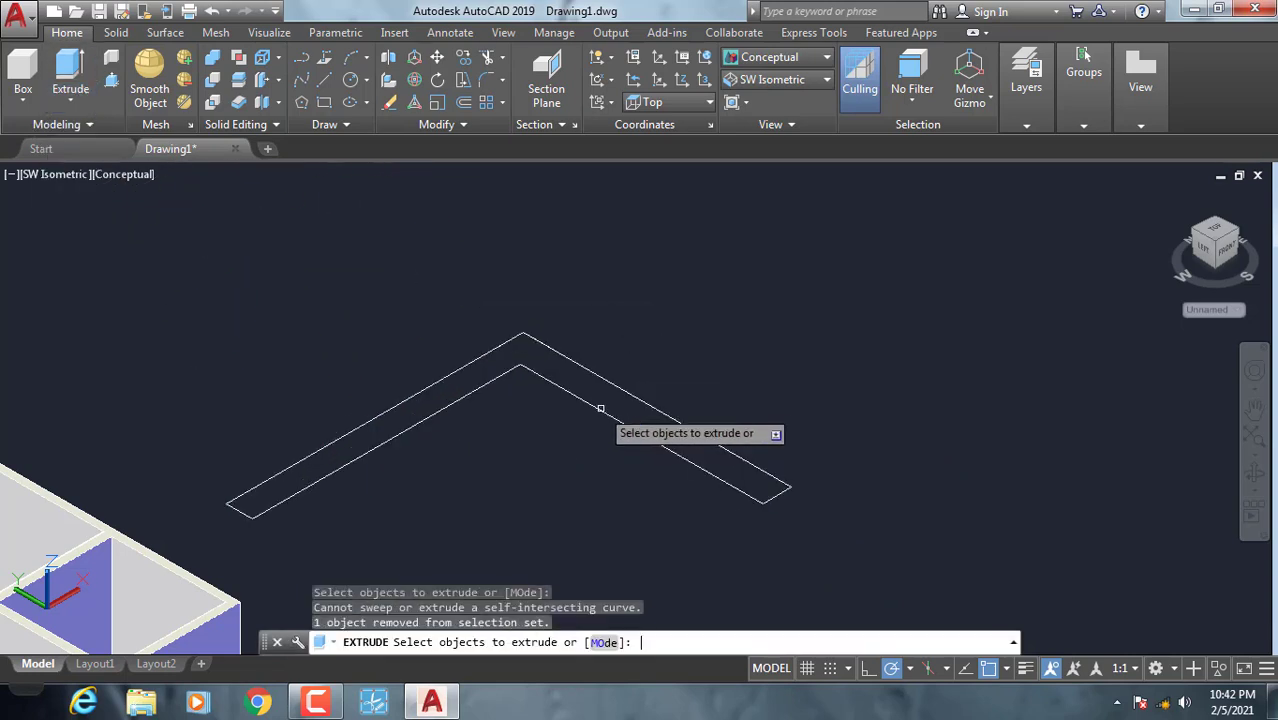
pyautogui.press('Escape')
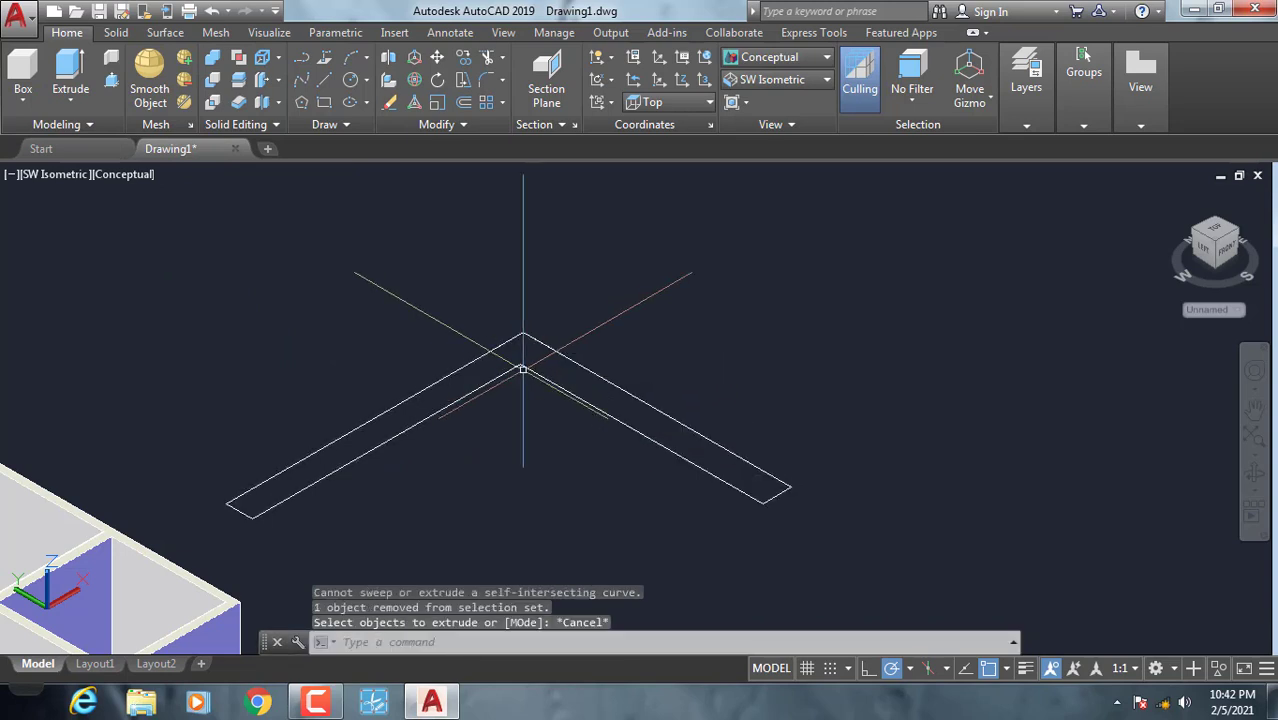
pyautogui.click(526, 370)
pyautogui.moveTo(568, 366); pyautogui.dragTo(460, 331, button='middle')
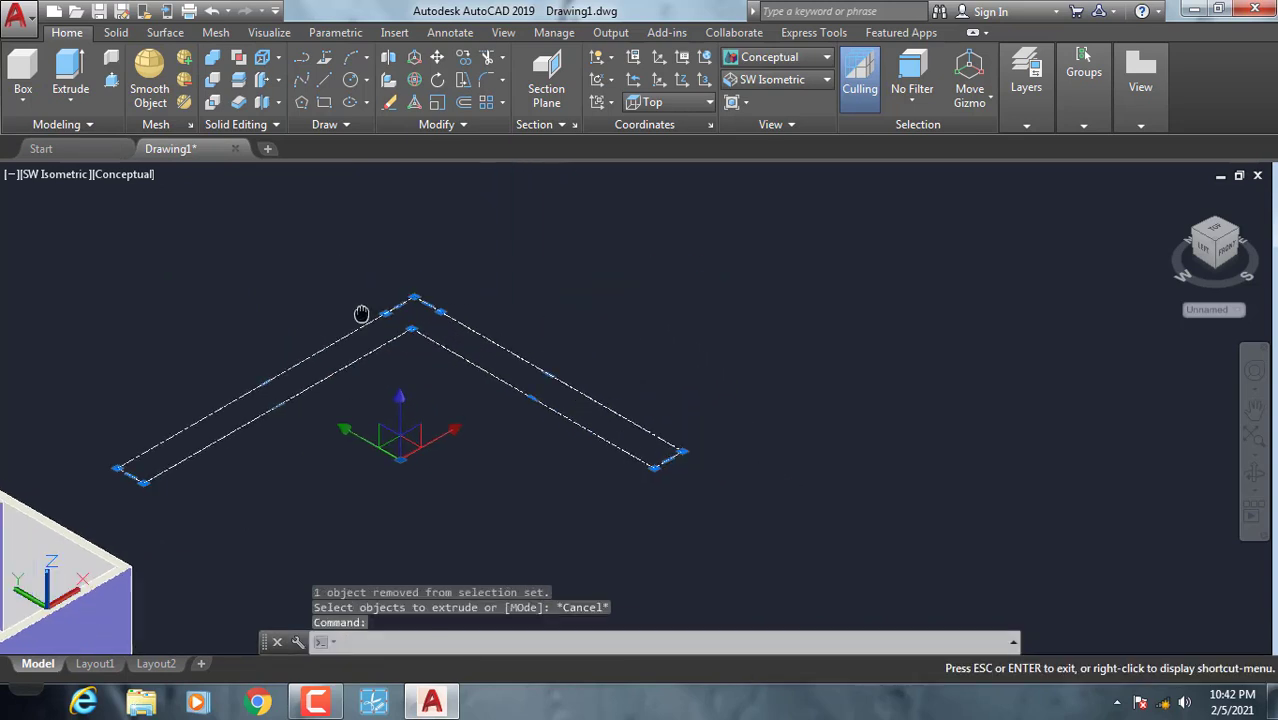
pyautogui.write('e')
pyautogui.press('Return')
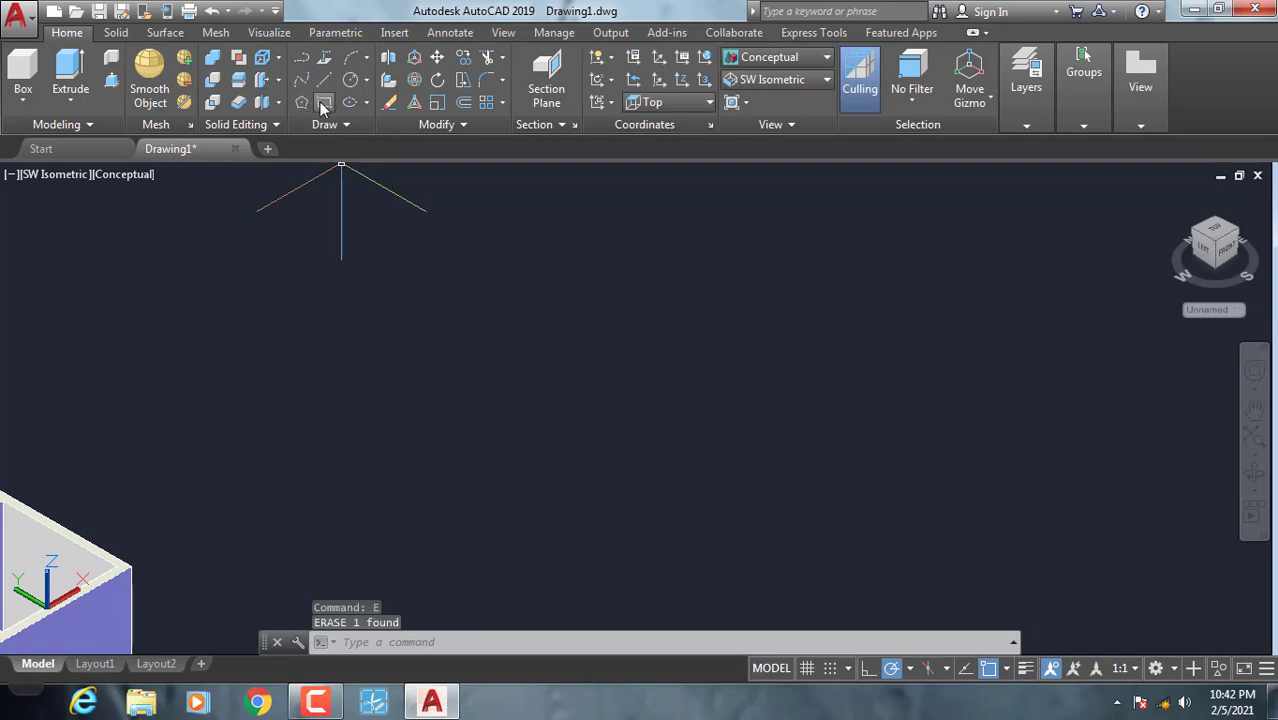
# - Draw a new long, thin rectangle in its place
pyautogui.click(324, 104)
pyautogui.click(381, 443)
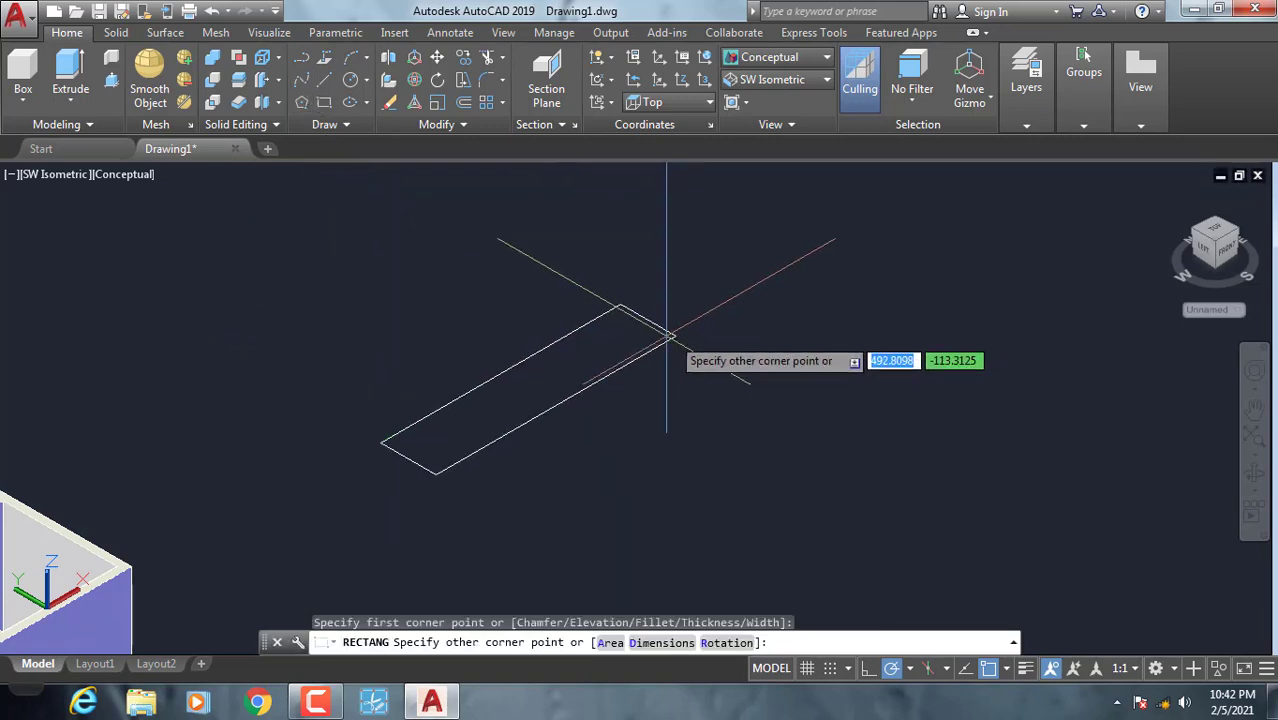
pyautogui.click(670, 304)
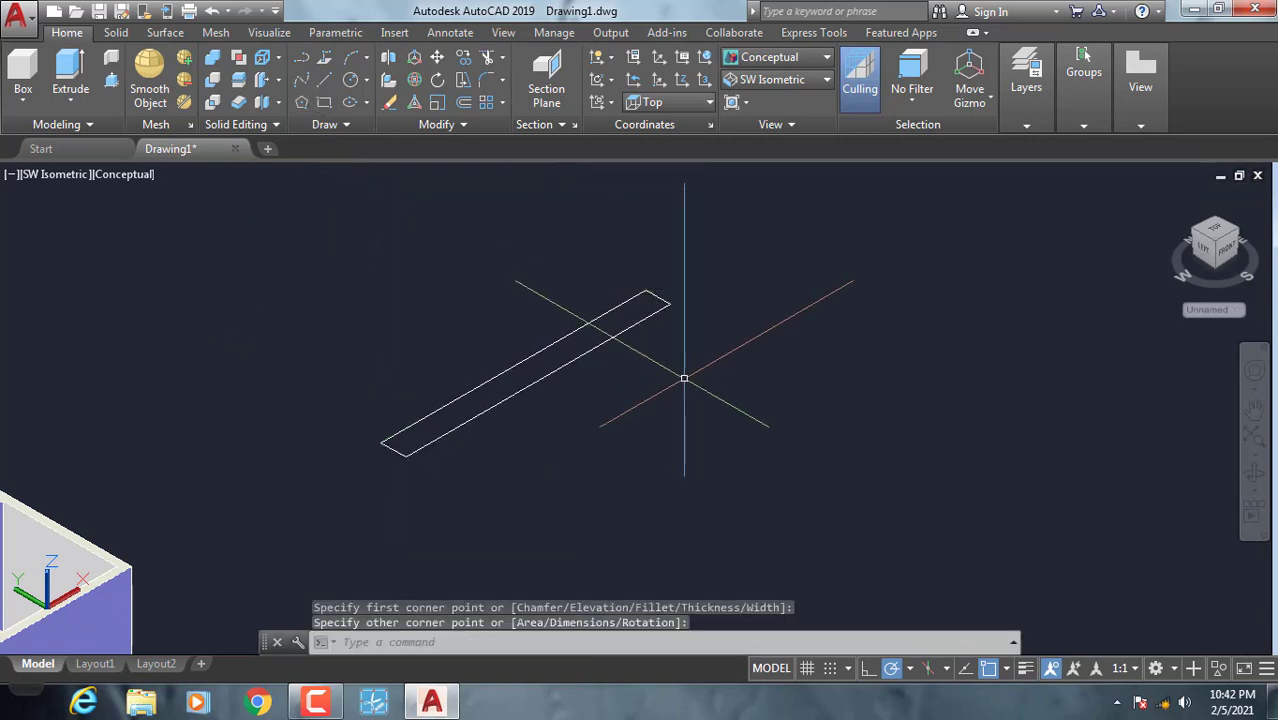
# - Draw a second thin rectangle starting at the first one's end, at a right angle
pyautogui.click(608, 349)
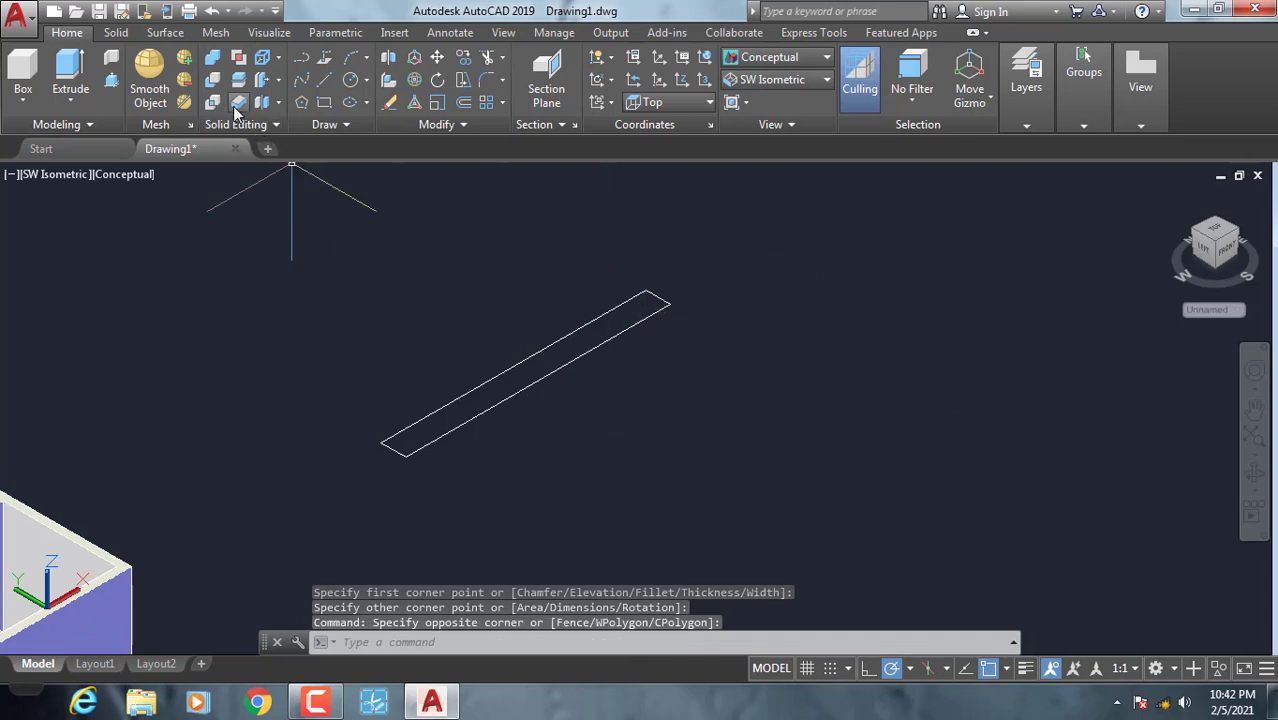
pyautogui.click(326, 104)
pyautogui.click(670, 304)
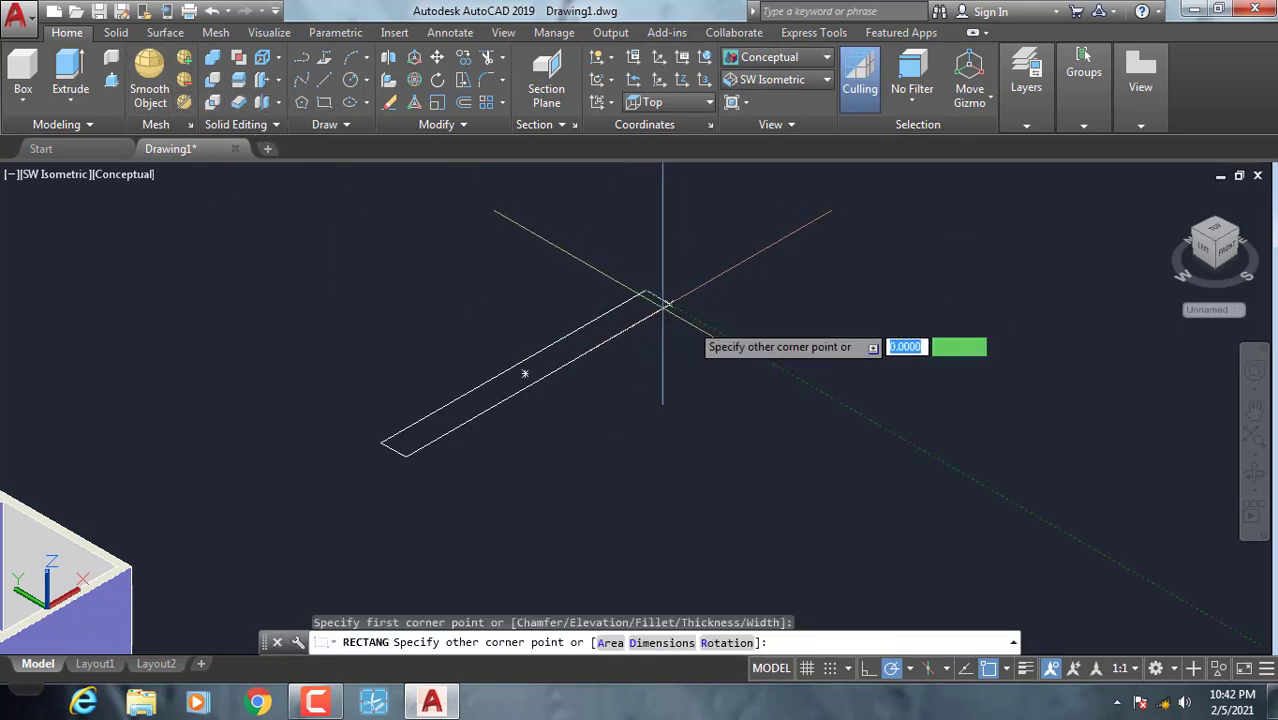
pyautogui.click(950, 462)
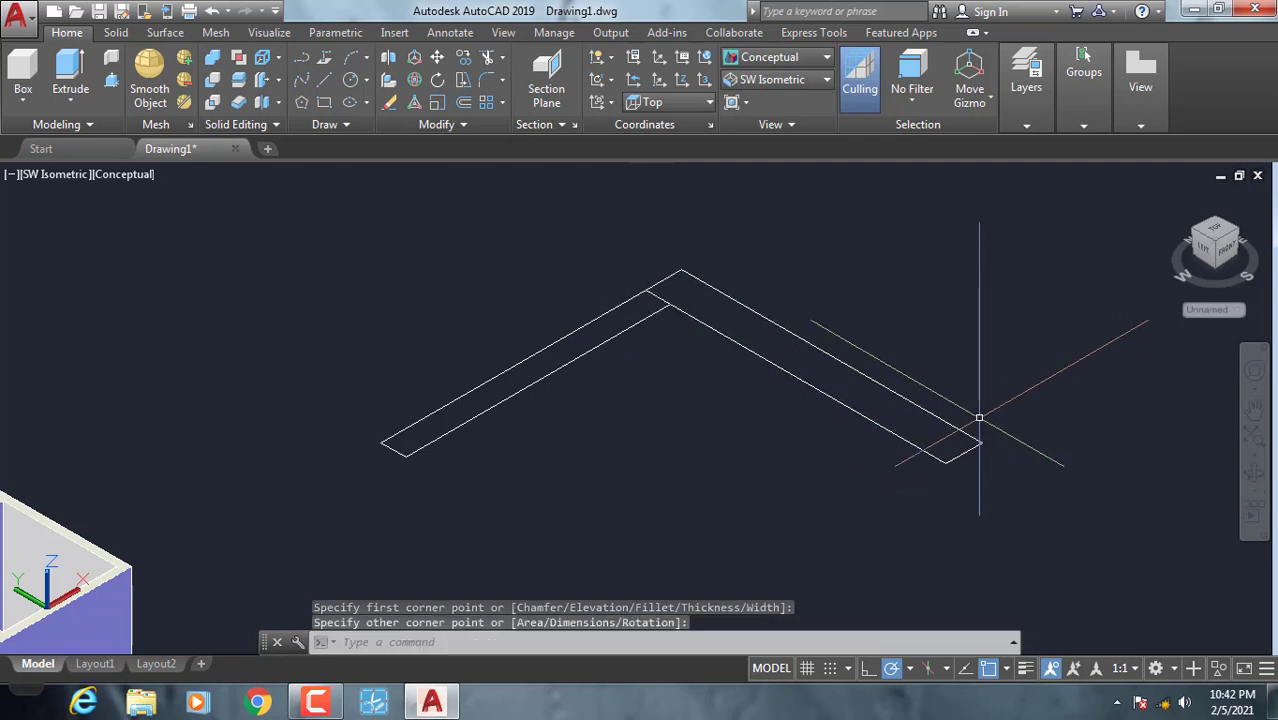
pyautogui.moveTo(690, 427); pyautogui.dragTo(636, 431, button='middle')
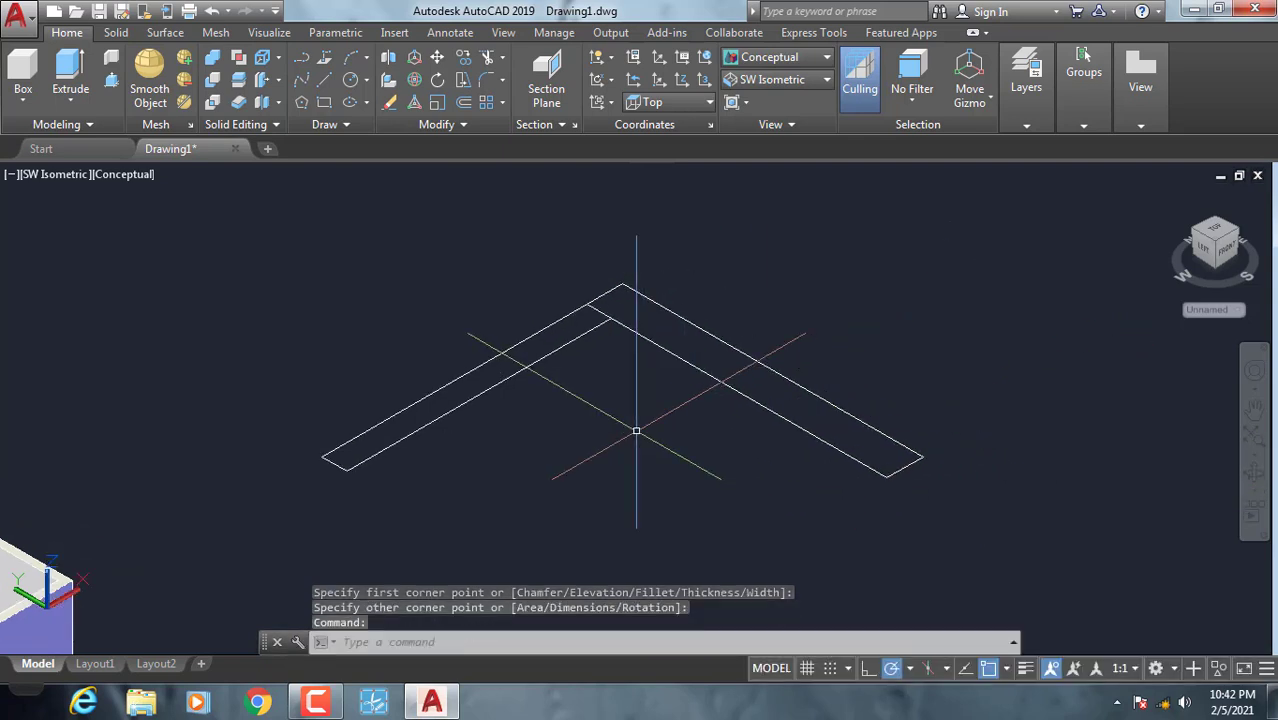
# - Extrude the left arm of the L outline into a wall at the default height
pyautogui.click(85, 105)
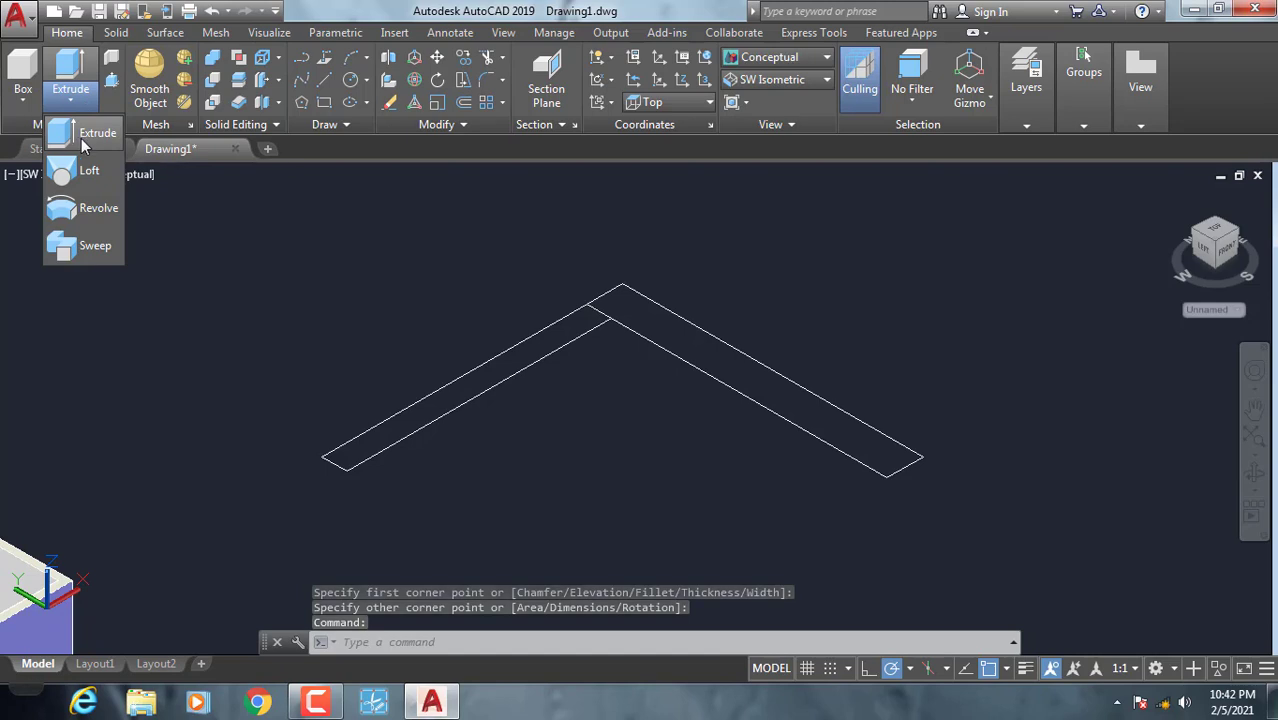
pyautogui.click(85, 145)
pyautogui.click(497, 383)
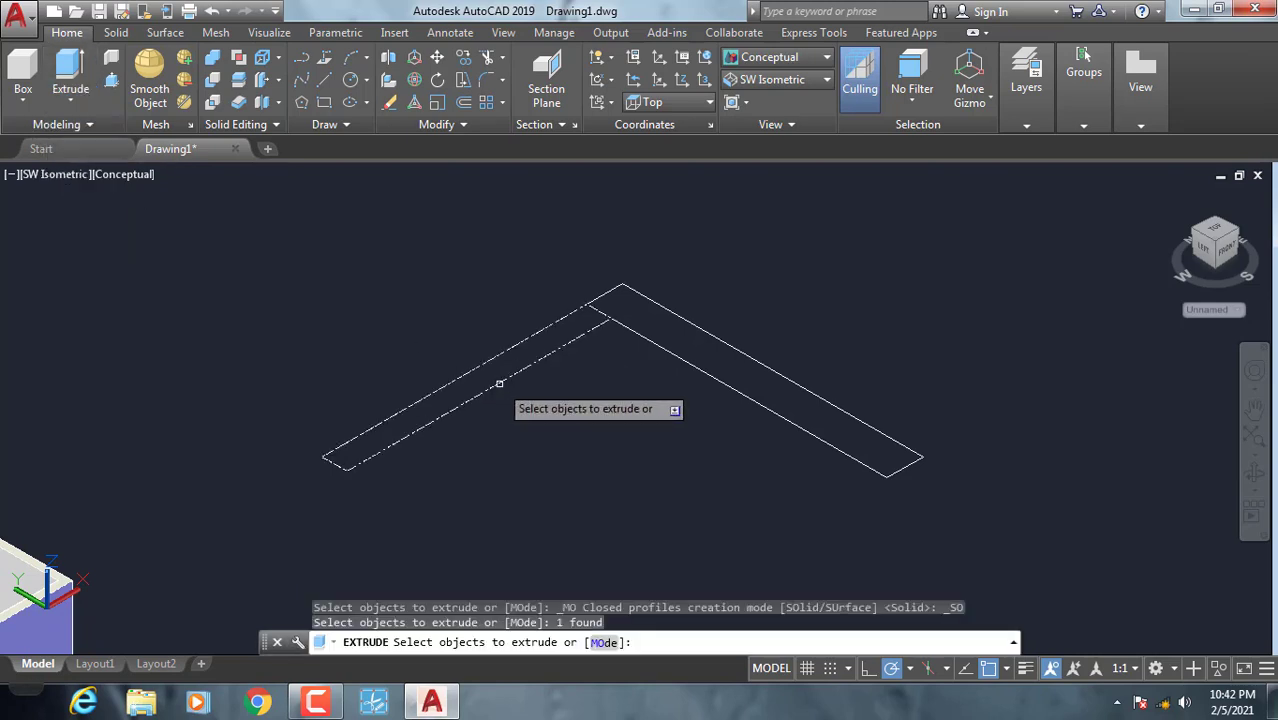
pyautogui.press('Return')
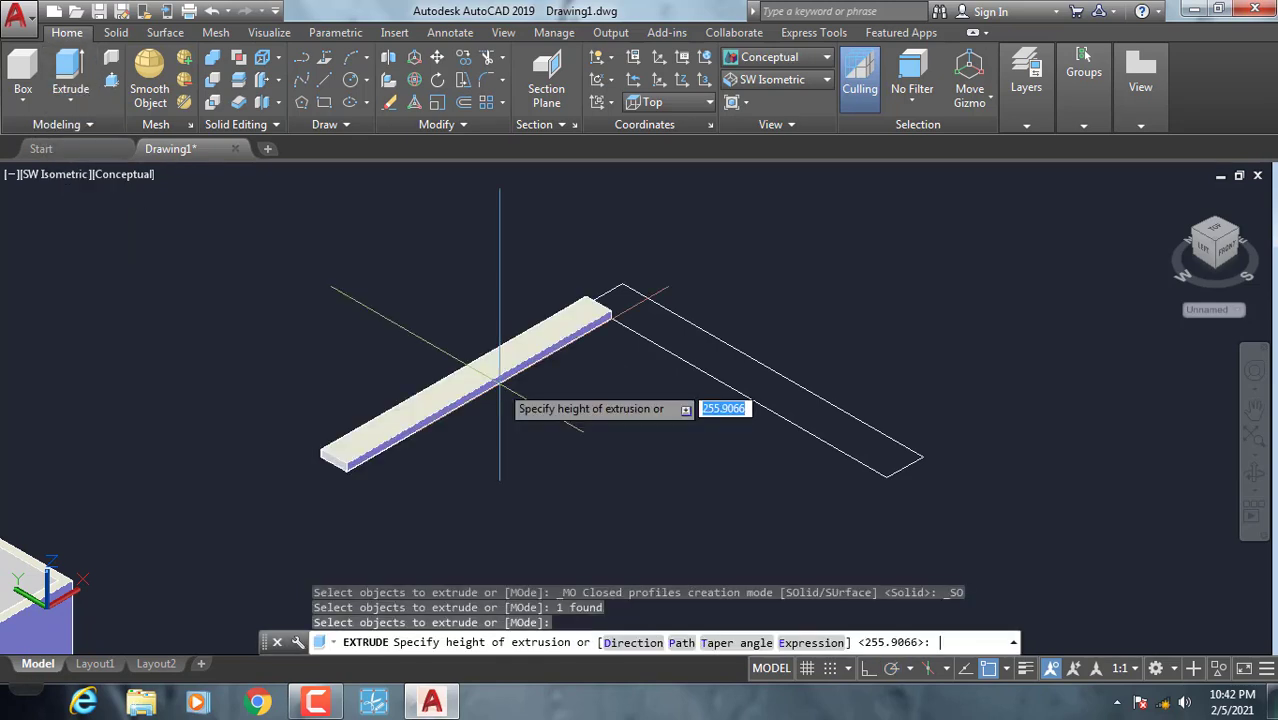
pyautogui.moveTo(503, 254); pyautogui.dragTo(479, 306, button='middle')
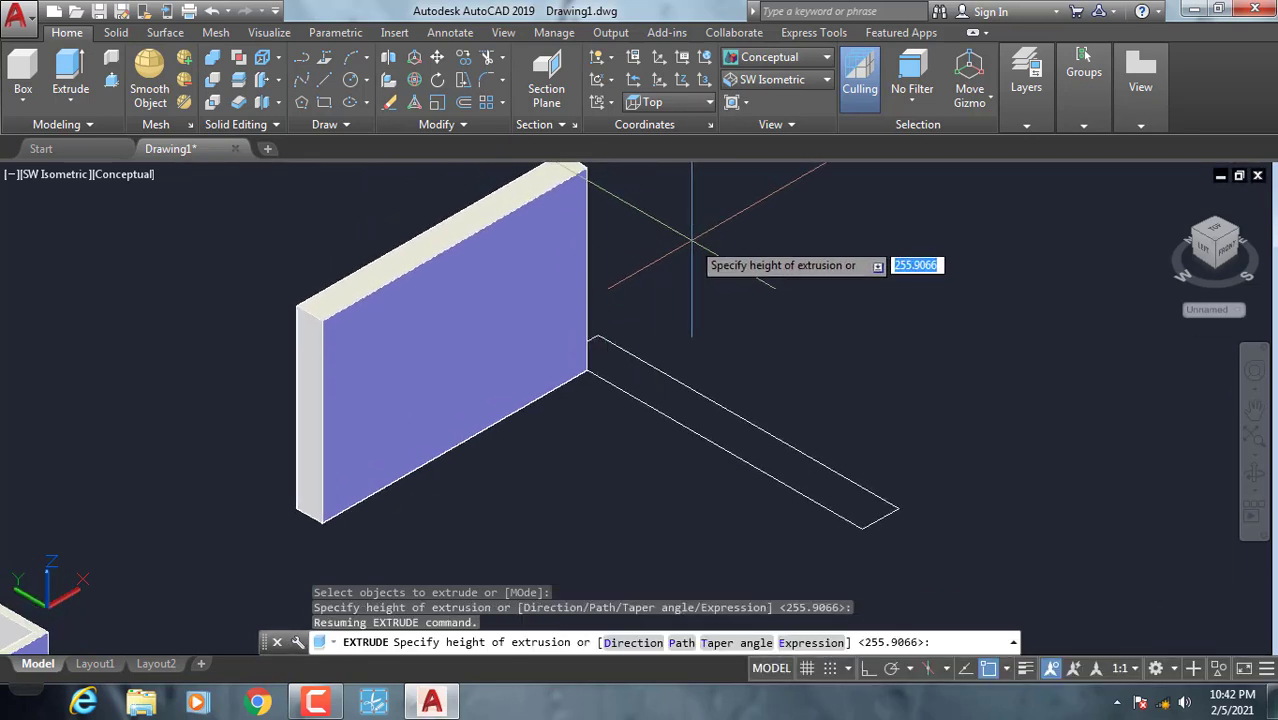
pyautogui.press('Return')
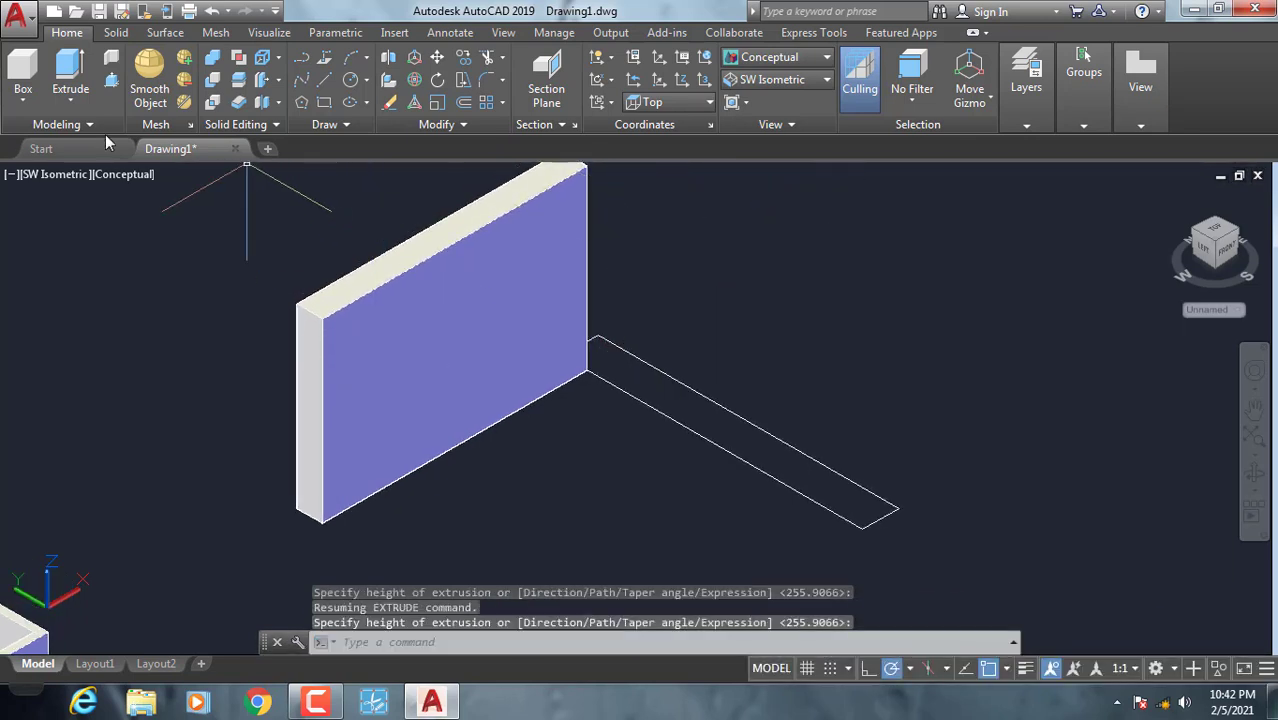
# - Extrude the right arm of the L outline into a wall 350 tall
pyautogui.click(71, 101)
pyautogui.click(84, 128)
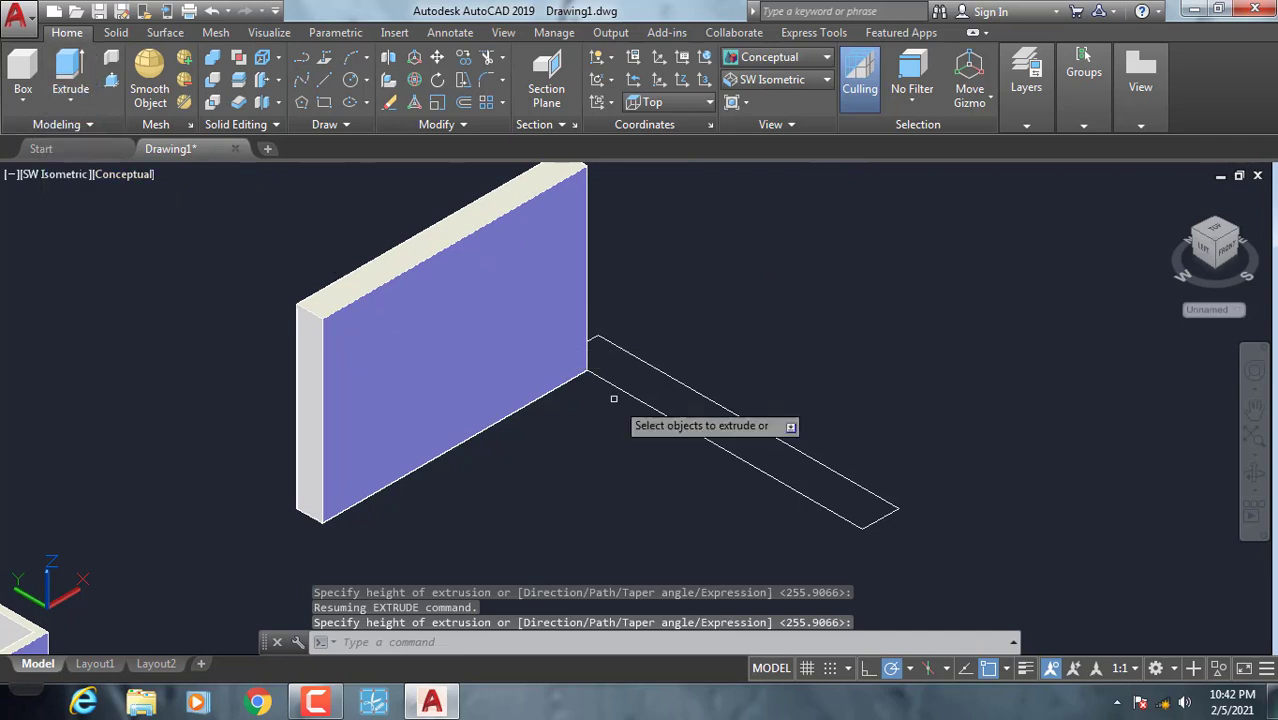
pyautogui.click(667, 415)
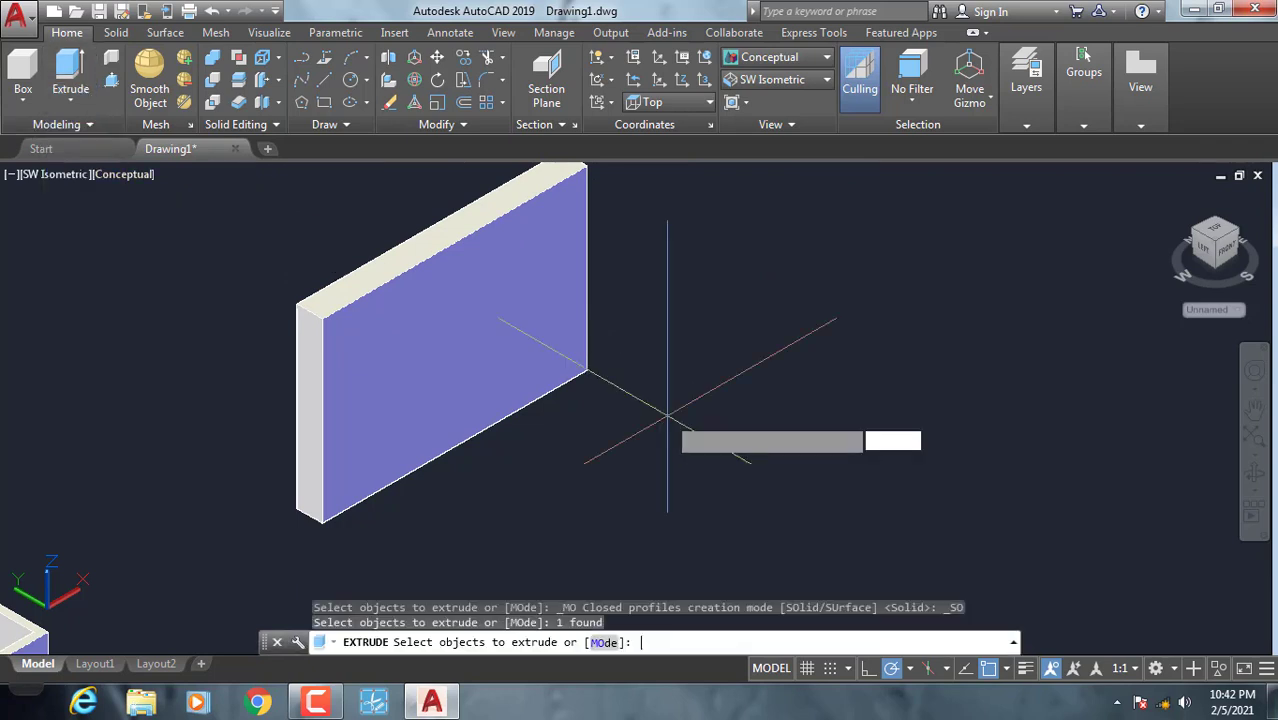
pyautogui.press('Return')
pyautogui.keyDown('shift'); pyautogui.moveTo(575, 312); pyautogui.dragTo(521, 320, button='middle'); pyautogui.keyUp('shift')
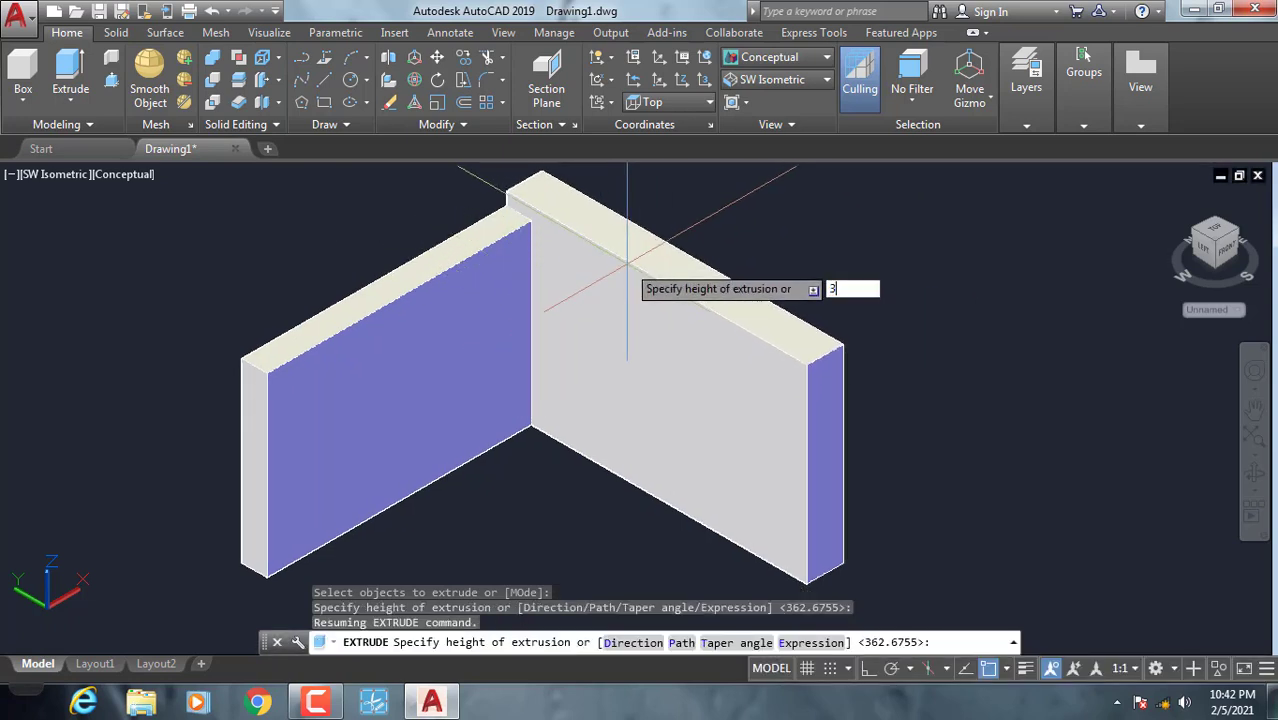
pyautogui.press('Return')
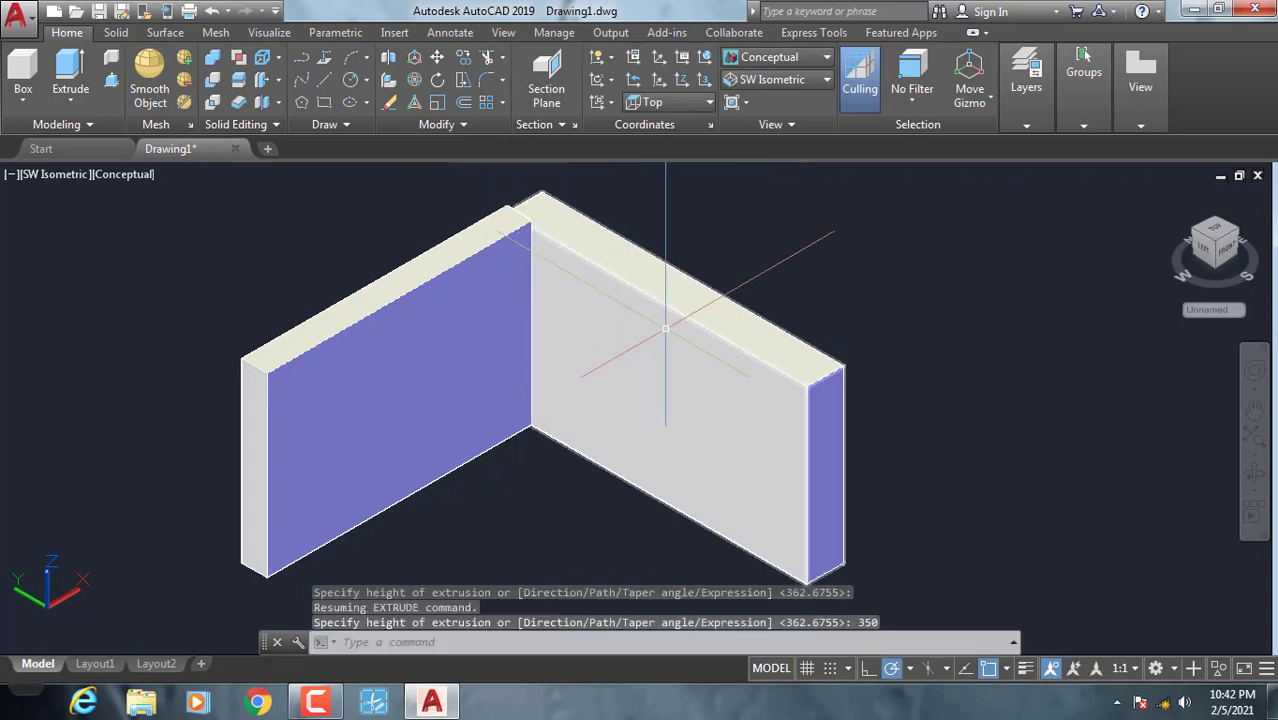
pyautogui.scroll(-3, 667, 322)
pyautogui.moveTo(667, 322); pyautogui.dragTo(577, 299, button='middle')
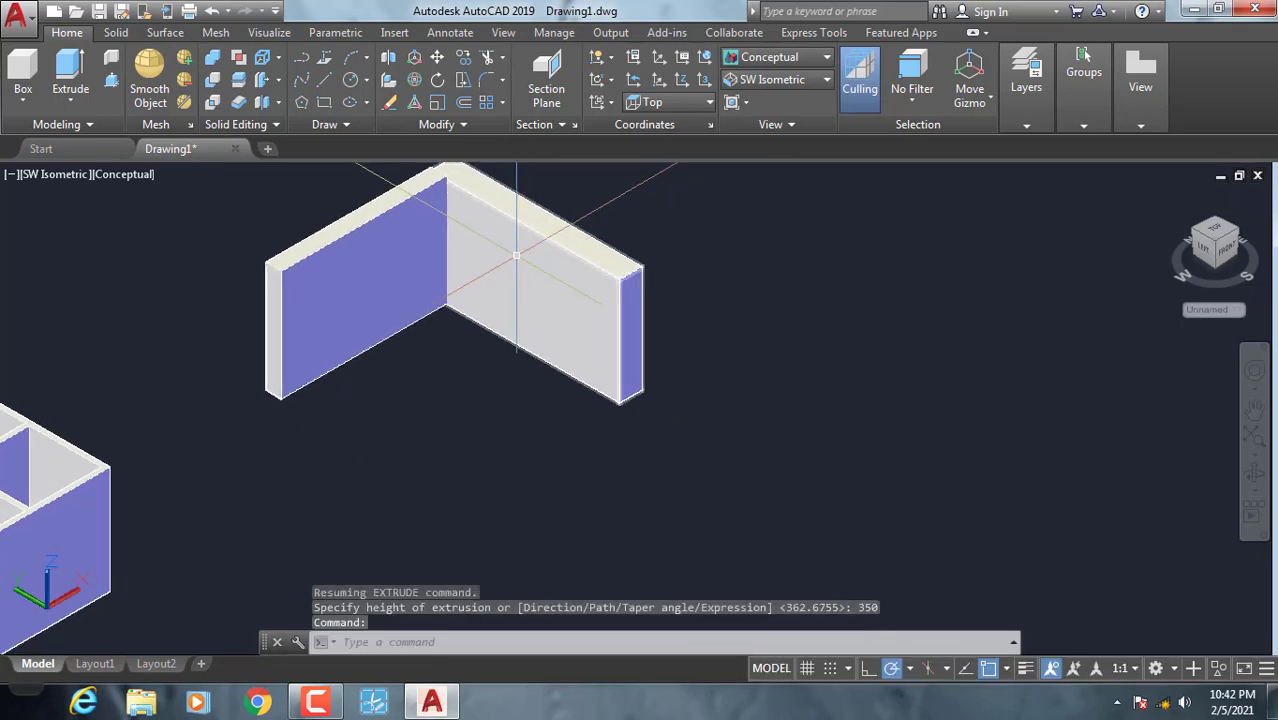
# - Draw a centre-radius circle to the right of the L-wall
pyautogui.click(366, 80)
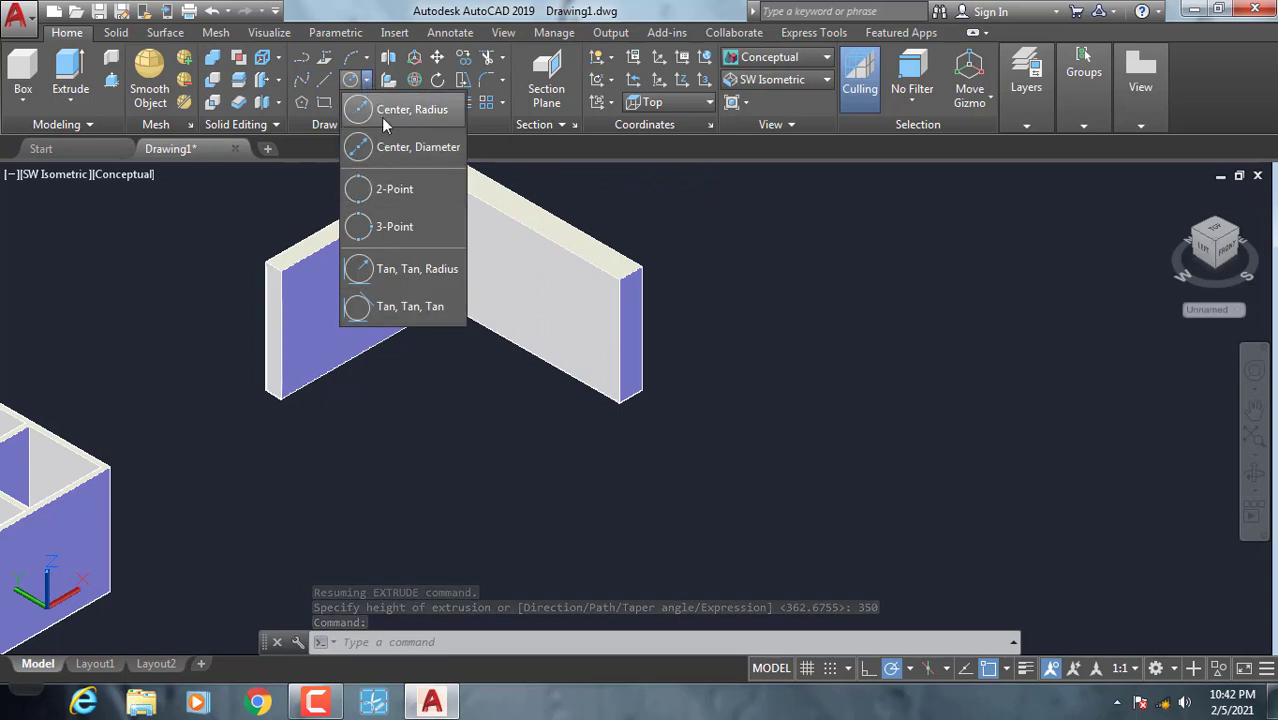
pyautogui.click(324, 102)
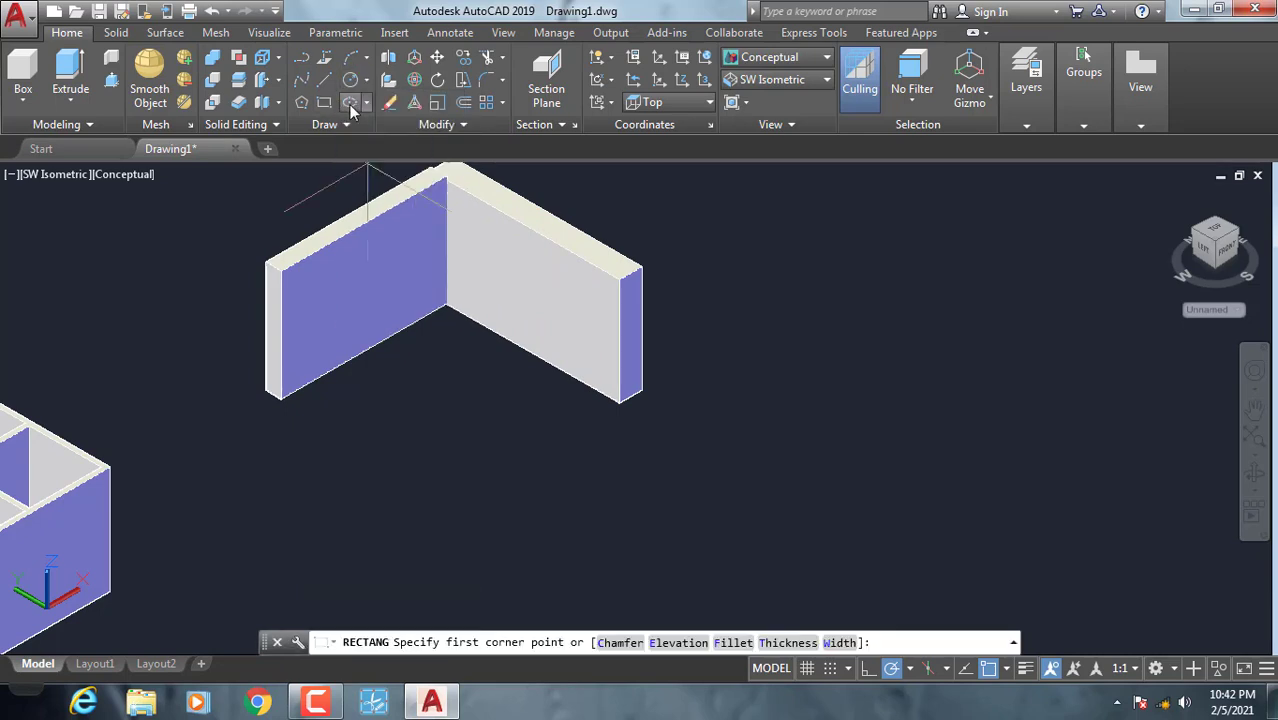
pyautogui.click(350, 80)
pyautogui.click(755, 447)
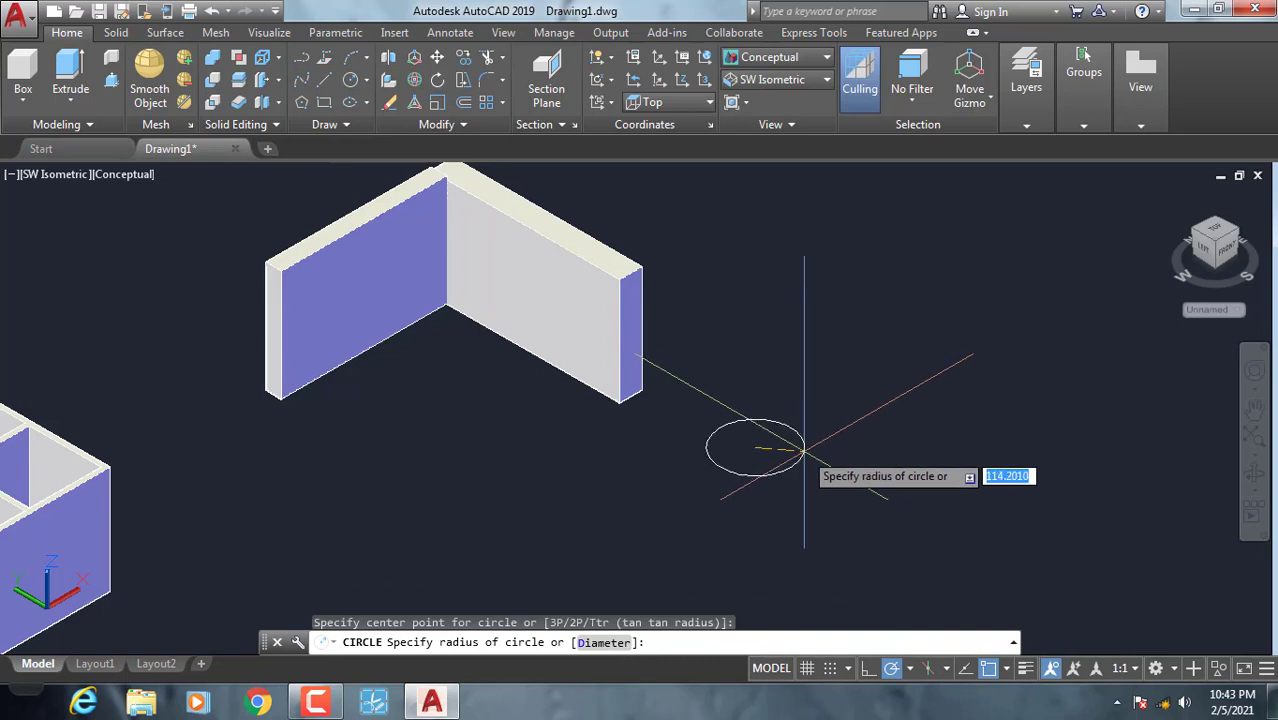
pyautogui.click(801, 452)
# - Extrude the circle into a cylinder at the default height of 350
pyautogui.click(66, 100)
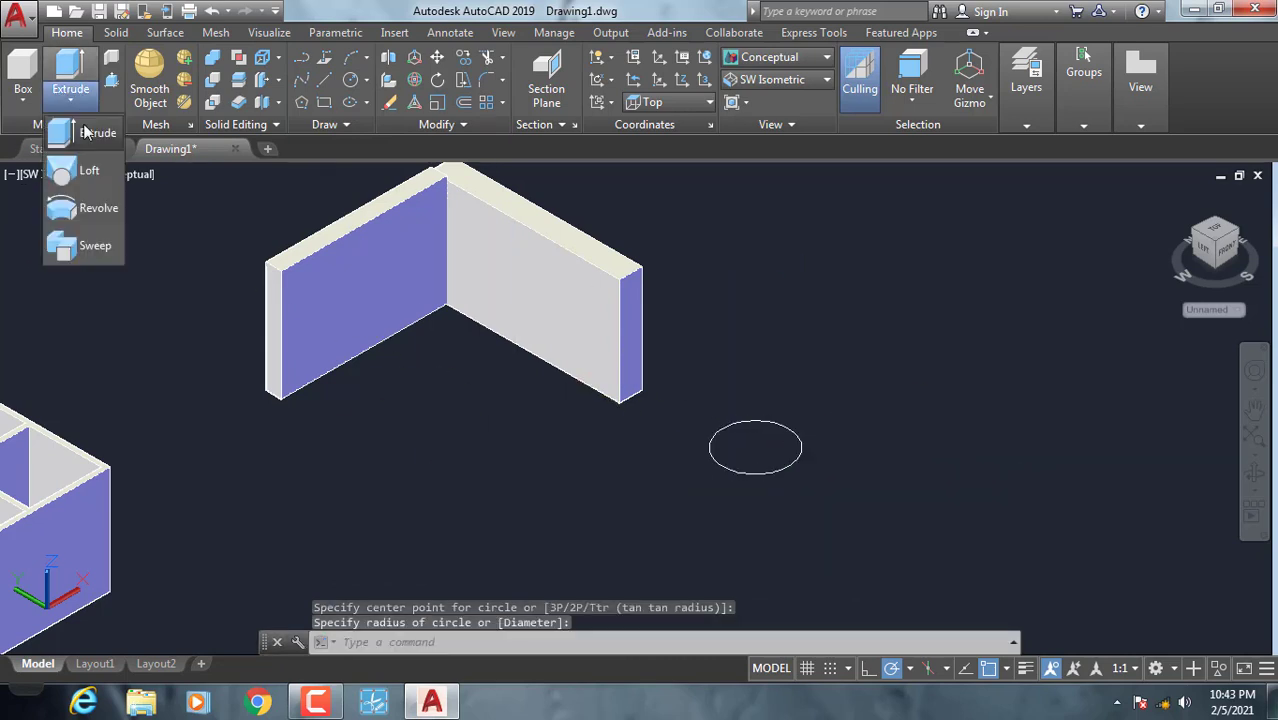
pyautogui.click(62, 133)
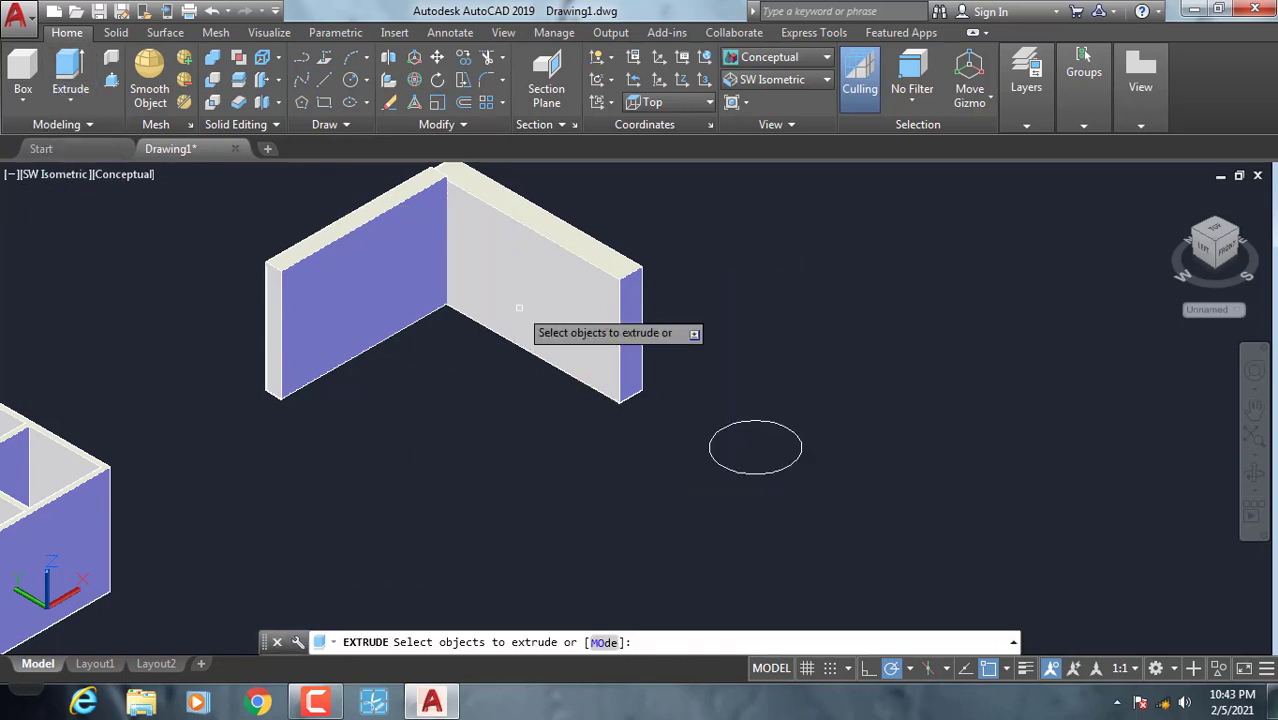
pyautogui.click(800, 451)
pyautogui.click(778, 412)
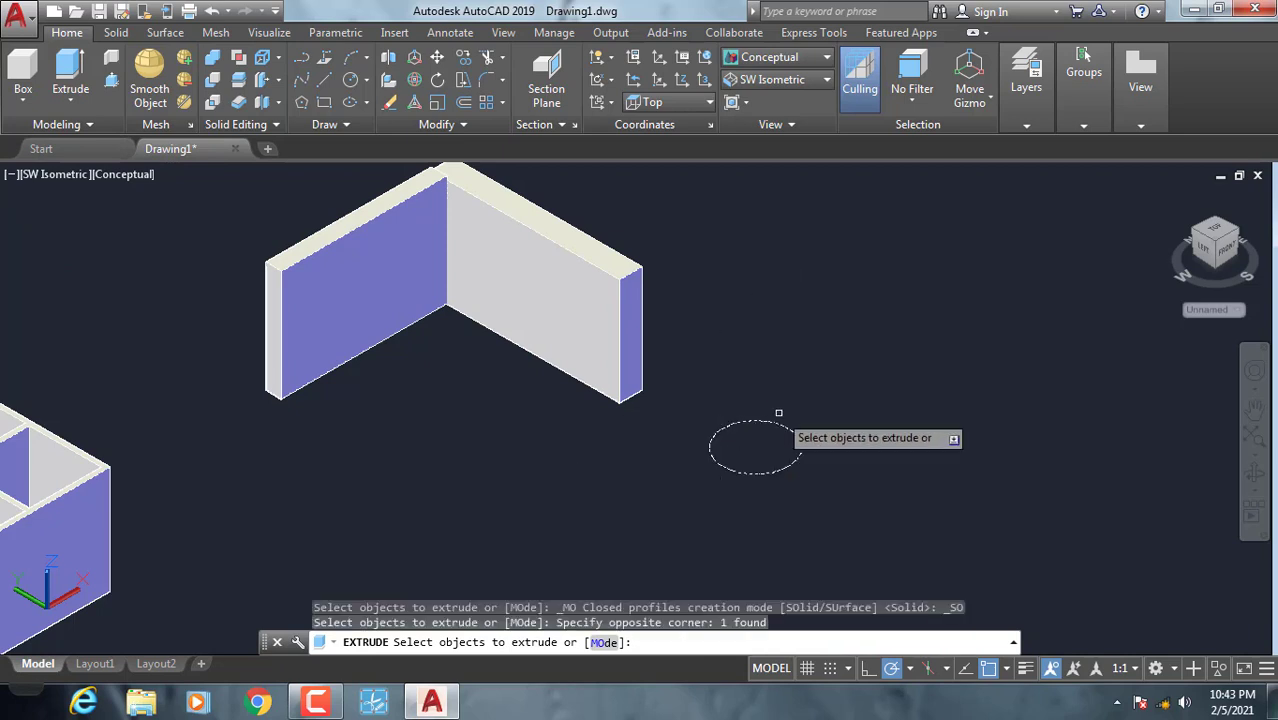
pyautogui.rightClick(912, 352)
pyautogui.click(922, 362)
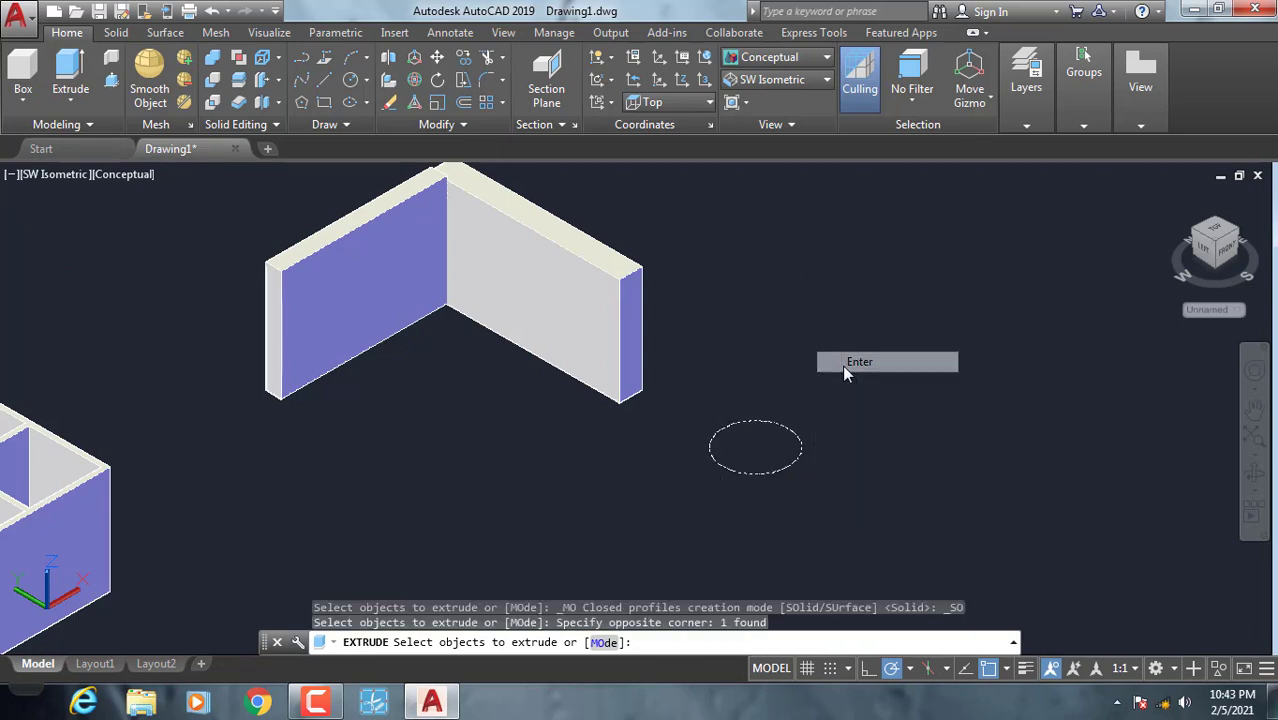
pyautogui.press('Return')
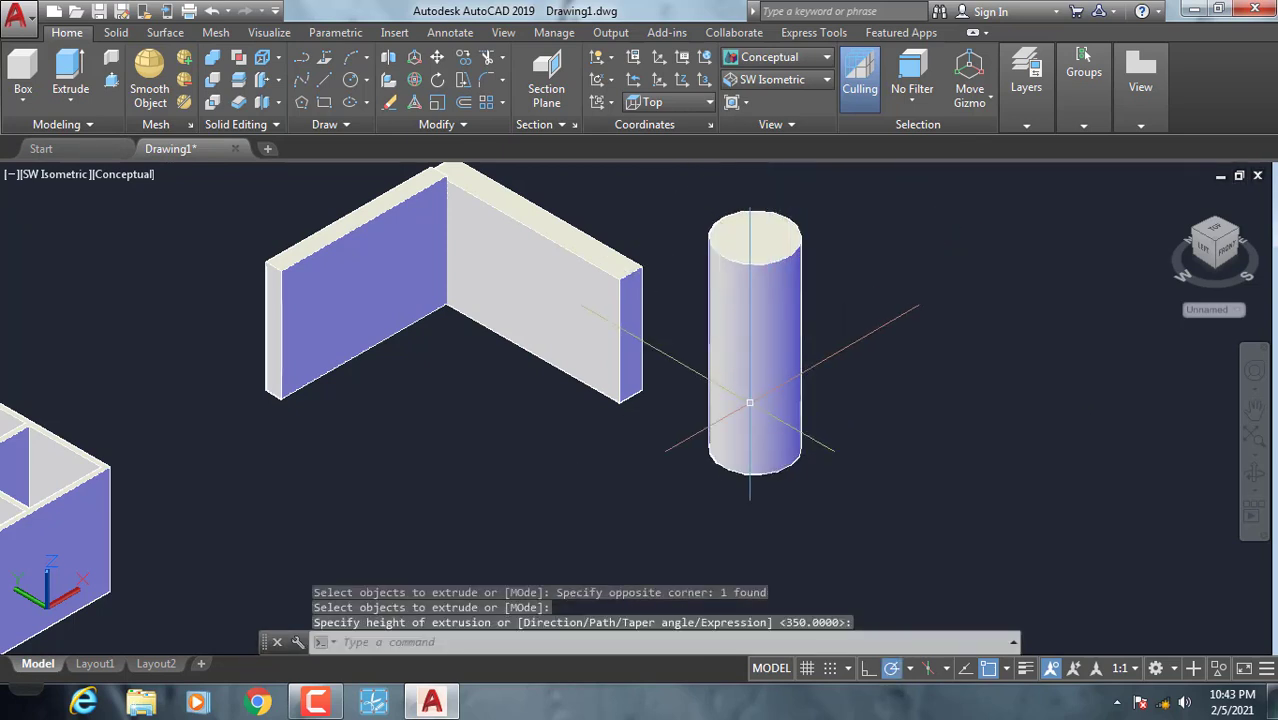
pyautogui.click(65, 106)
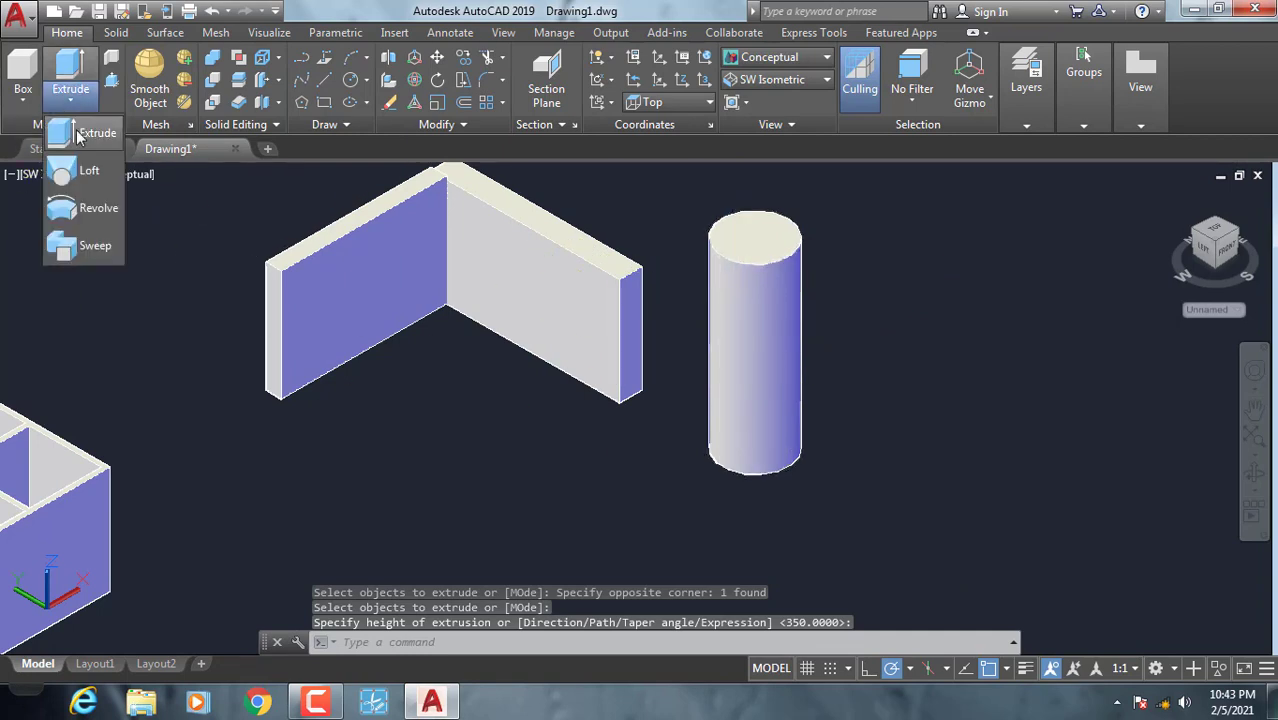
pyautogui.click(78, 134)
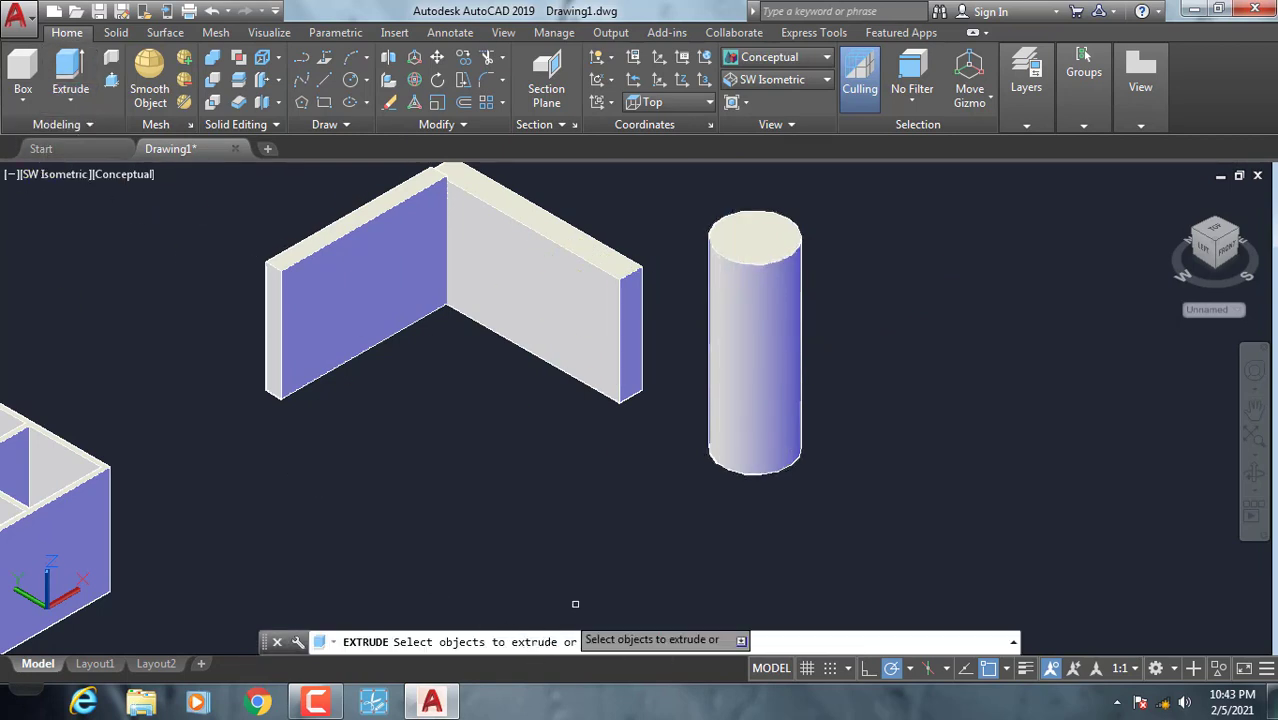
pyautogui.scroll(-2, 630, 520)
pyautogui.scroll(-1, 590, 505)
# - Draw a six-sided circumscribed polygon in front of the walls
pyautogui.press('Escape')
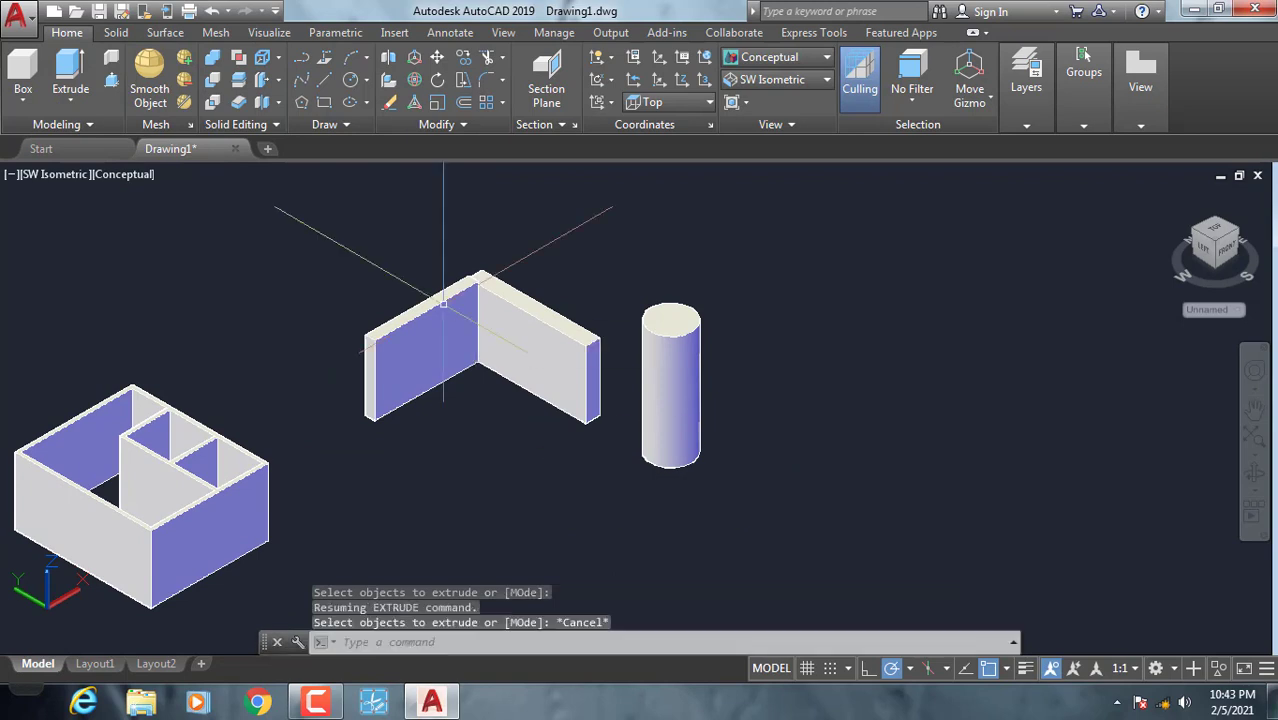
pyautogui.click(302, 104)
pyautogui.write('6')
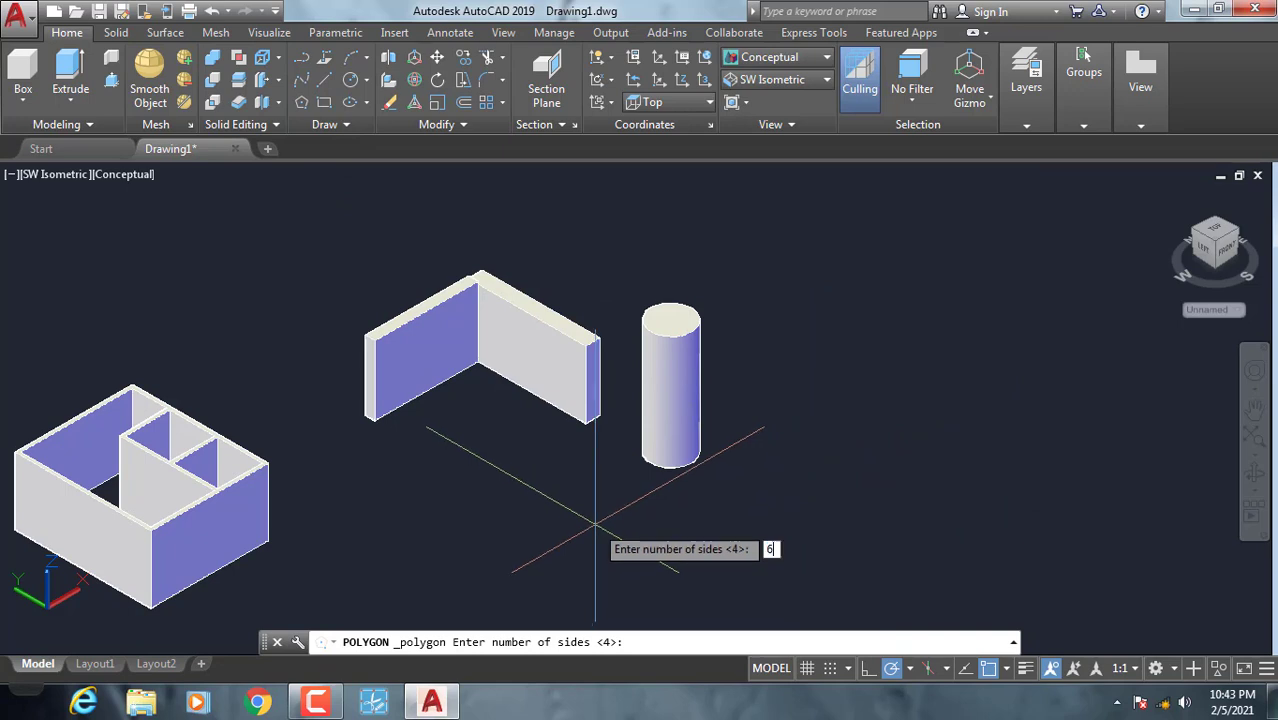
pyautogui.press('Return')
pyautogui.click(486, 535)
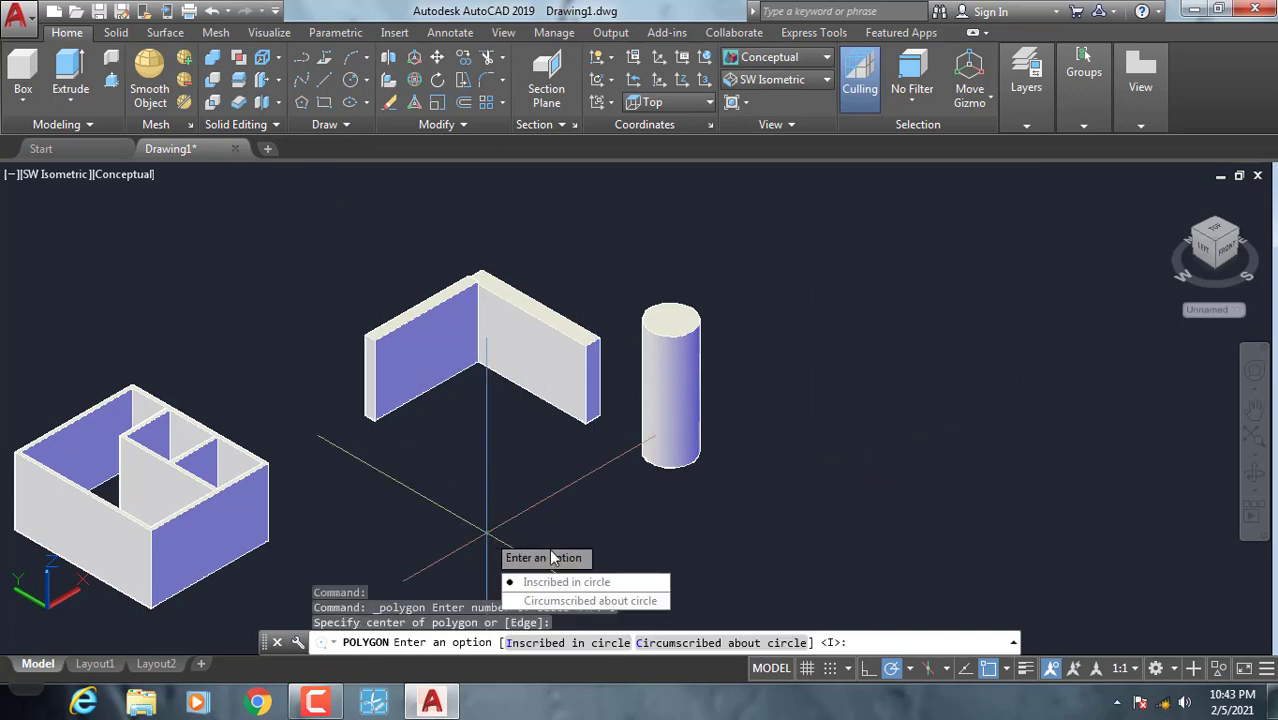
pyautogui.click(578, 606)
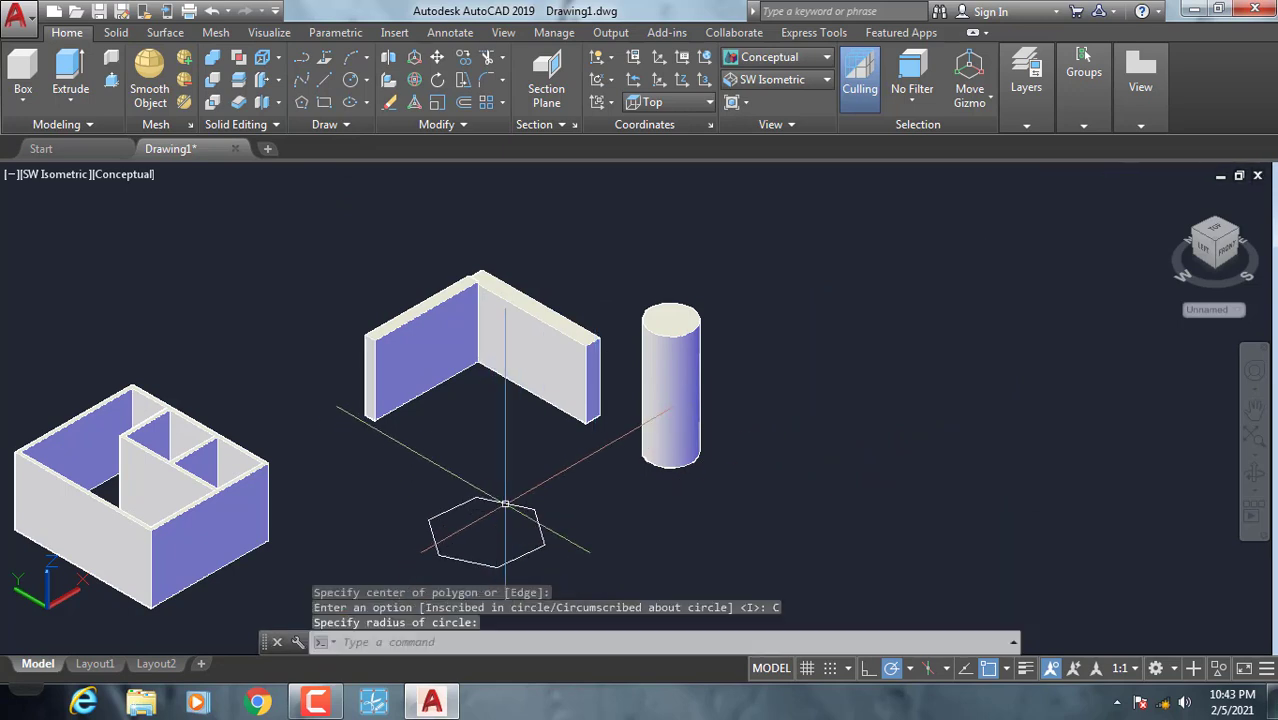
pyautogui.click(561, 542)
# - Extrude the hexagon into a short hexagonal prism
pyautogui.click(518, 524)
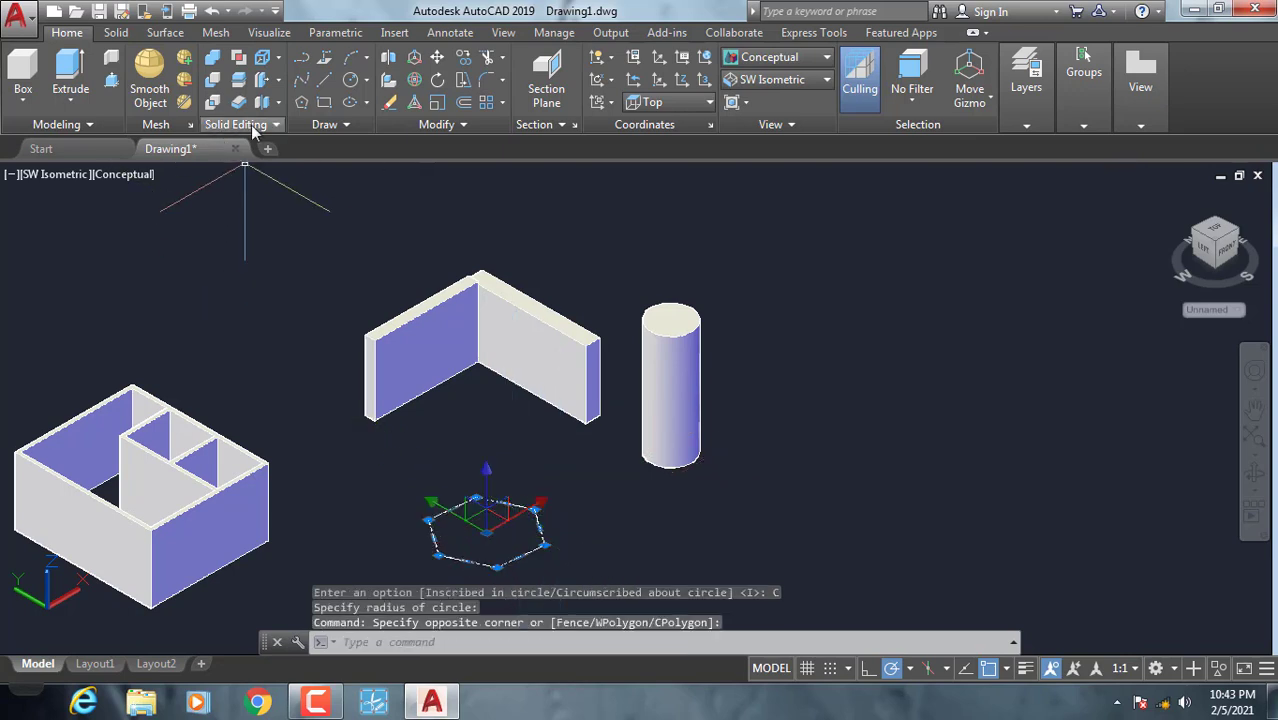
pyautogui.click(71, 108)
pyautogui.click(92, 132)
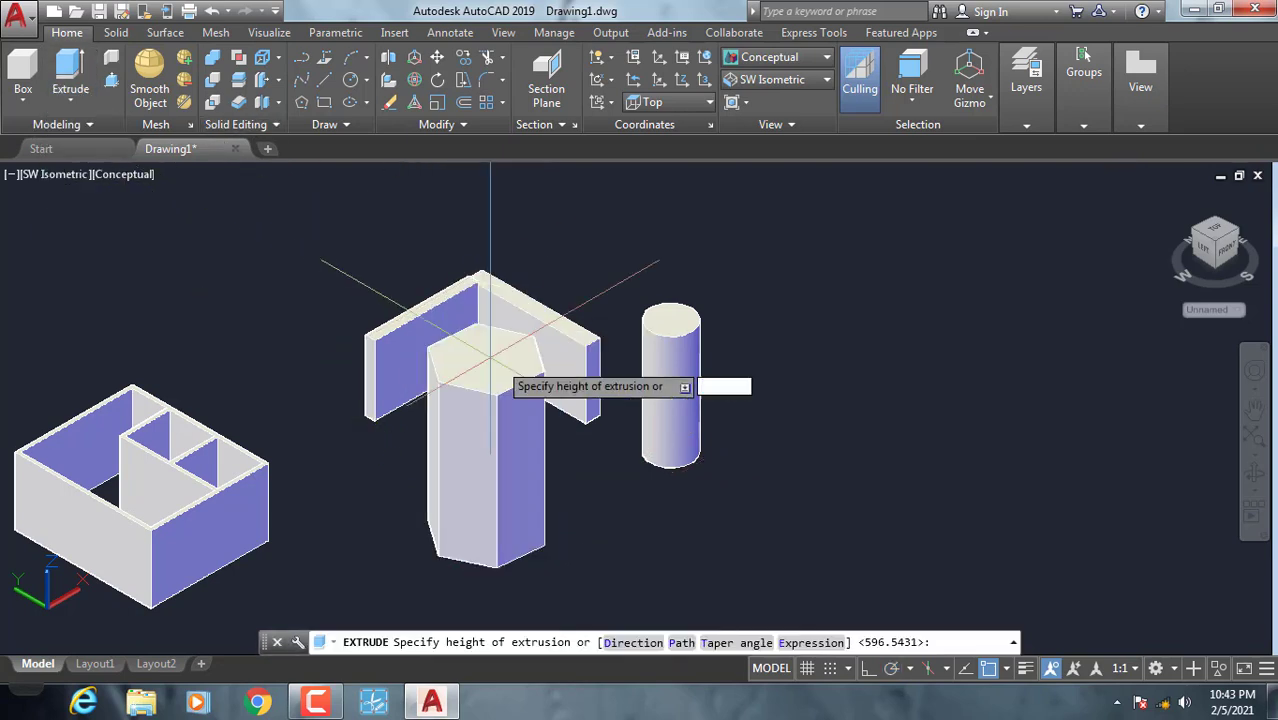
pyautogui.click(747, 405)
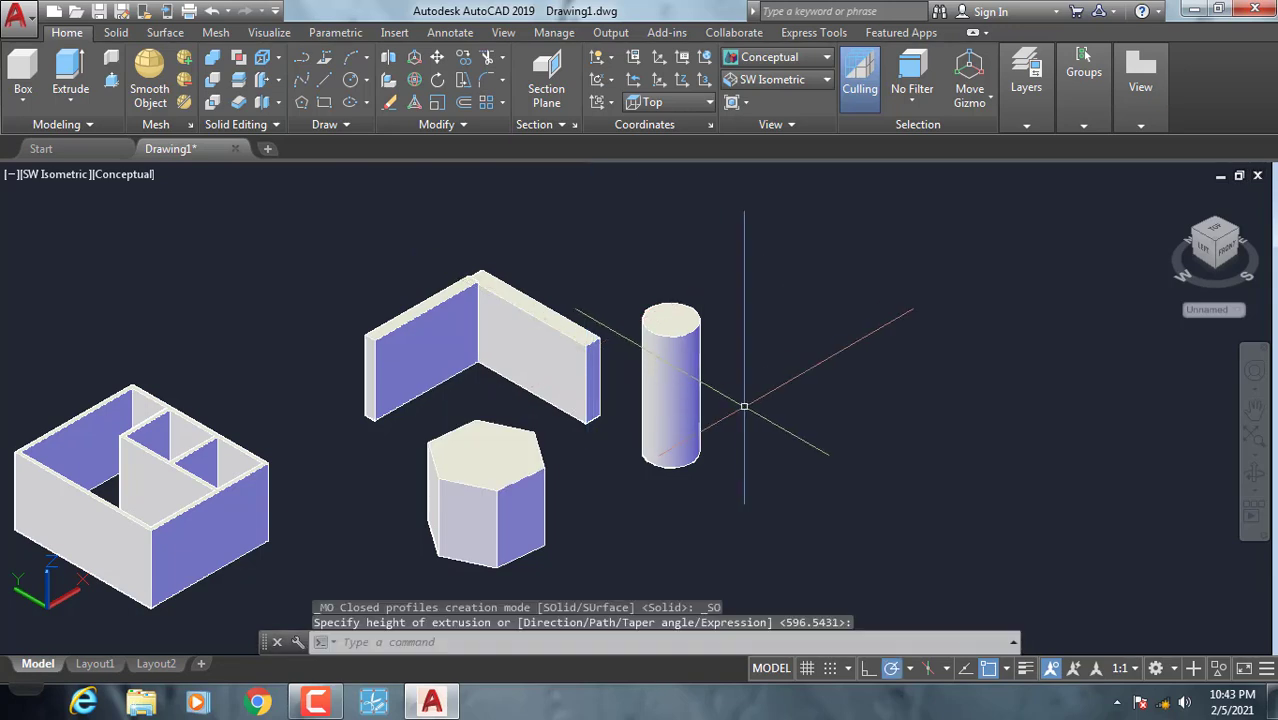
pyautogui.moveTo(955, 362); pyautogui.dragTo(807, 365, button='middle')
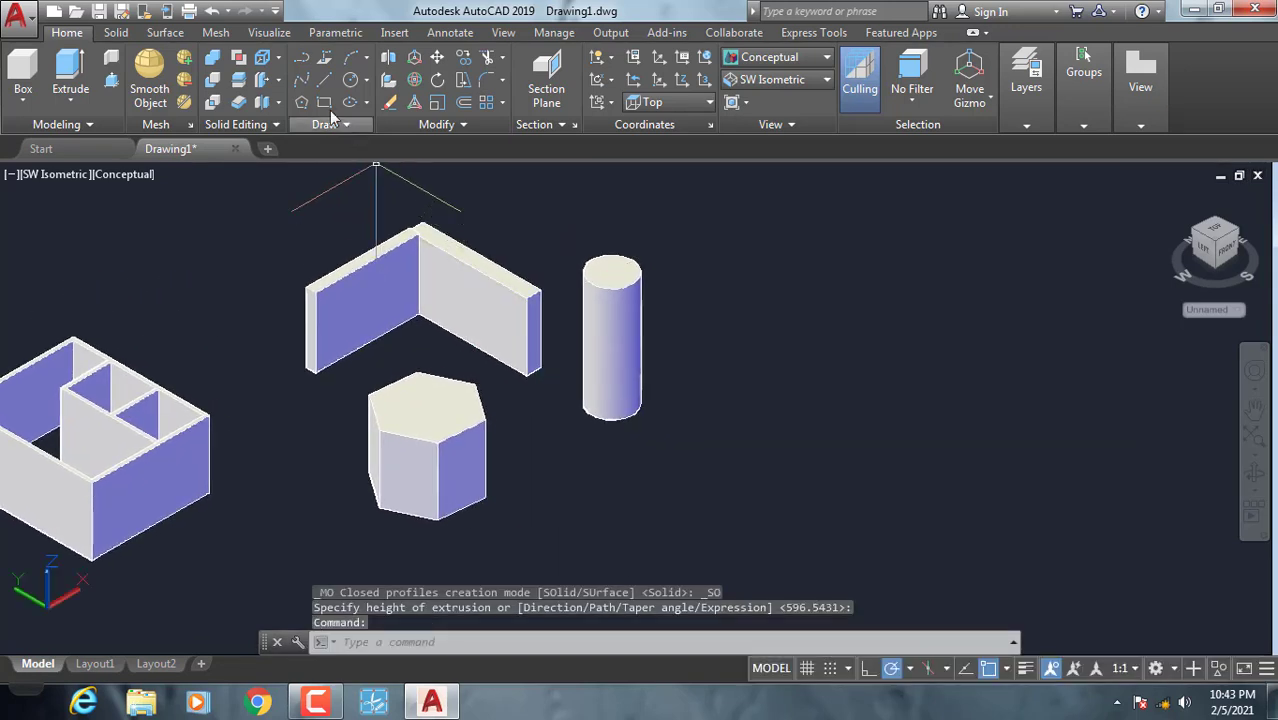
# - Draw a long, thin rectangle with RECTANG to the right of the prism
pyautogui.write('rec')
pyautogui.press('Return')
pyautogui.click(644, 514)
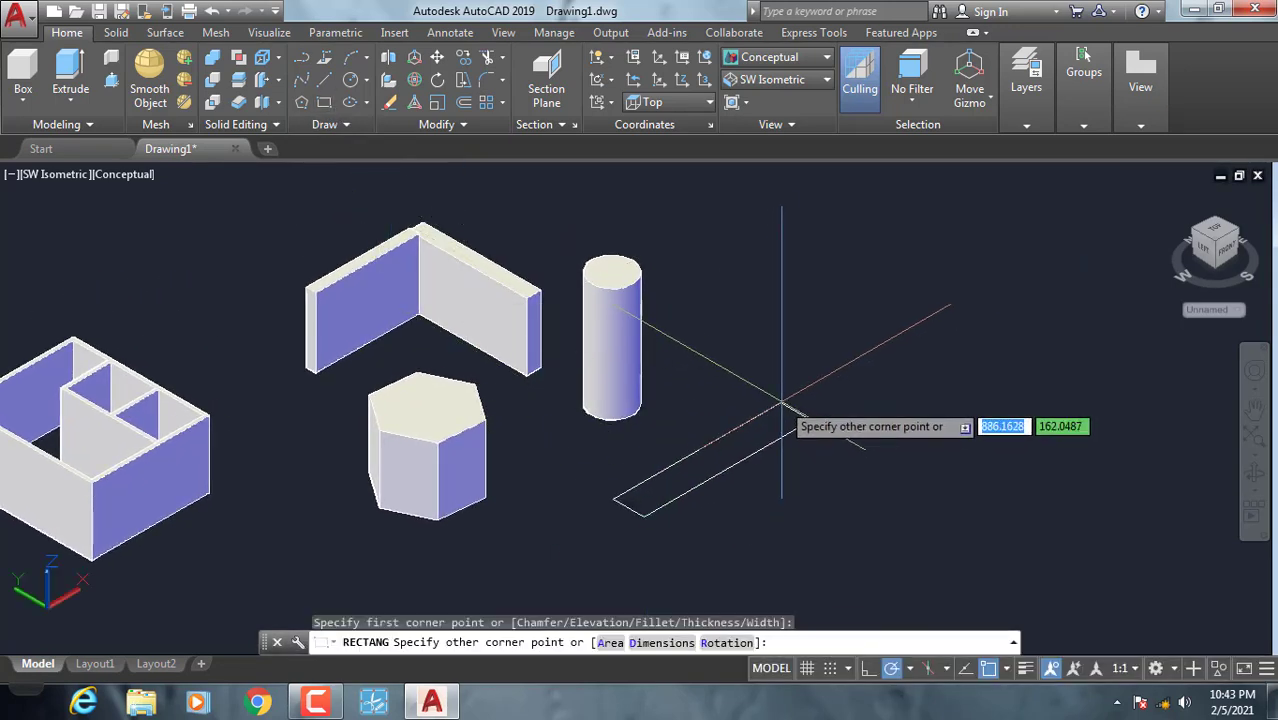
pyautogui.click(848, 395)
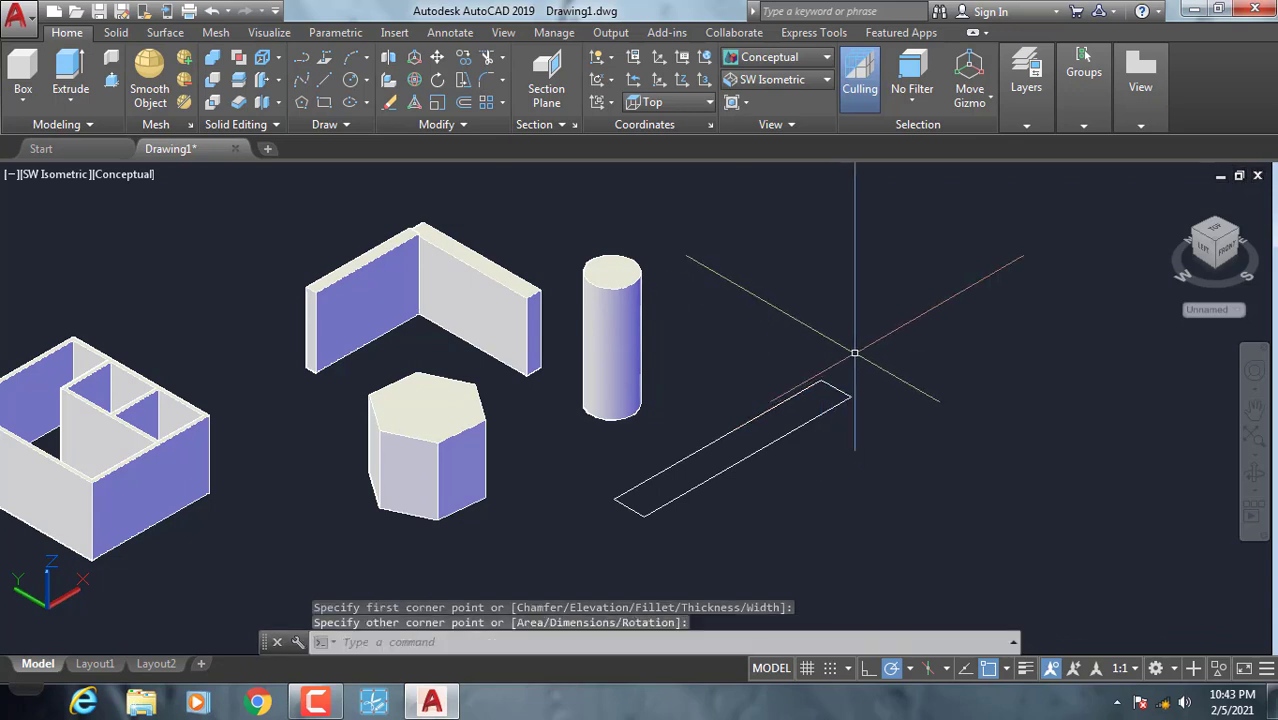
# - Extrude the thin rectangle 350 units into a tall slab
pyautogui.write('ext')
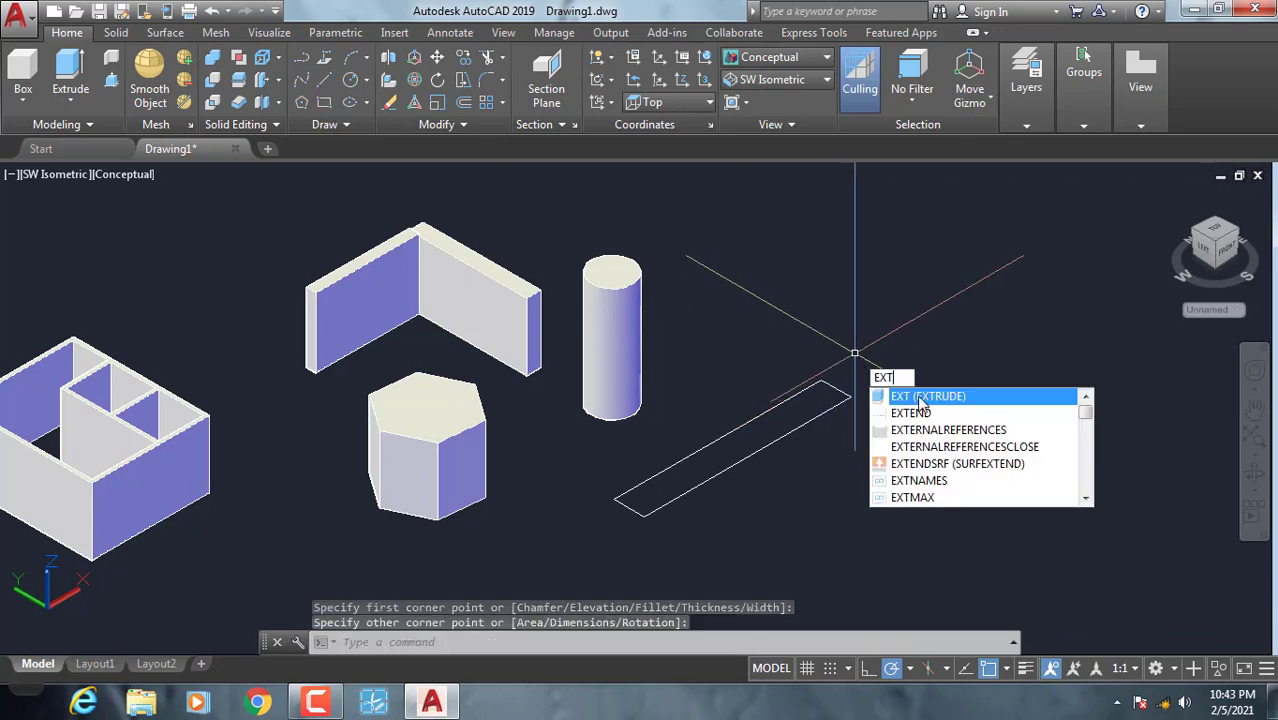
pyautogui.press('Return')
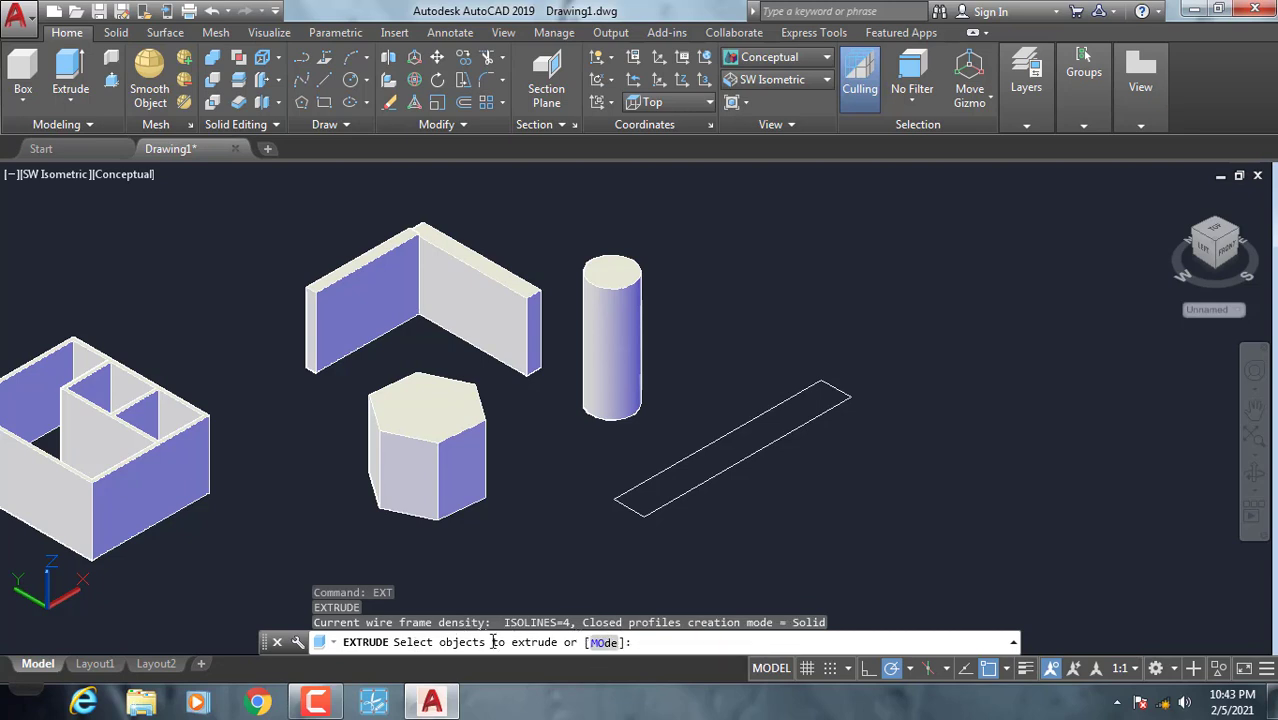
pyautogui.click(688, 476)
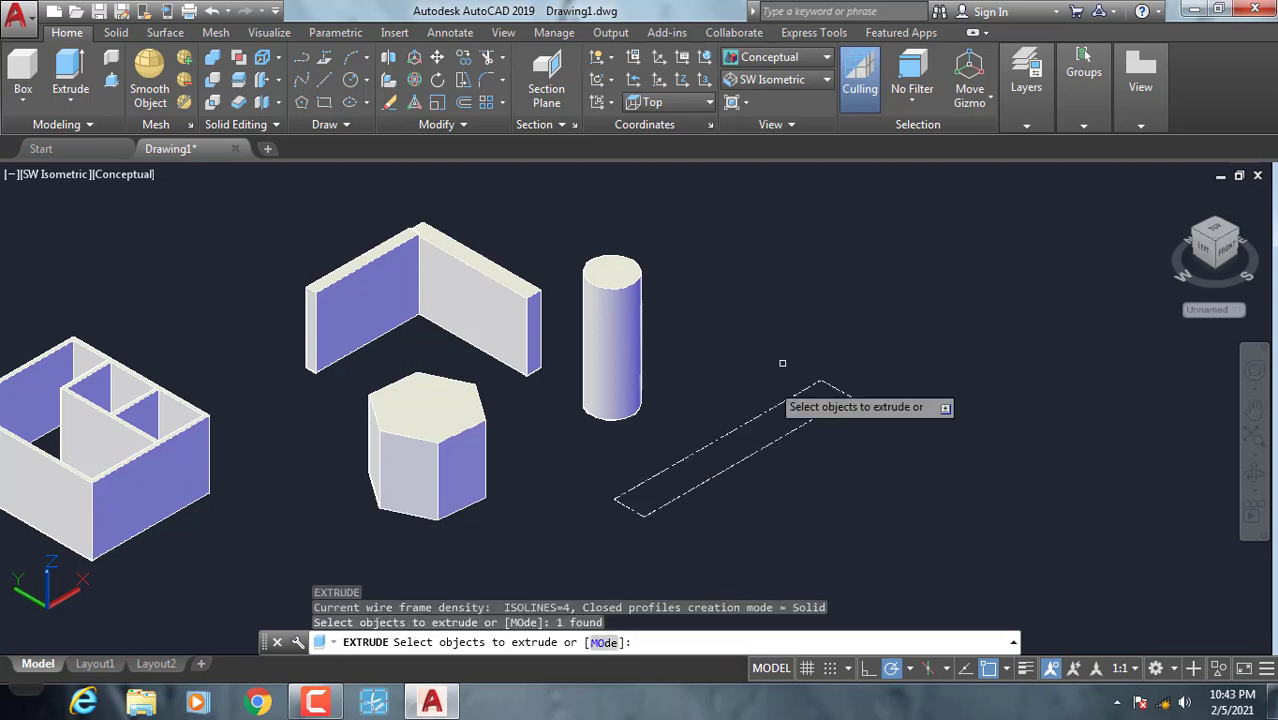
pyautogui.rightClick(810, 308)
pyautogui.click(836, 318)
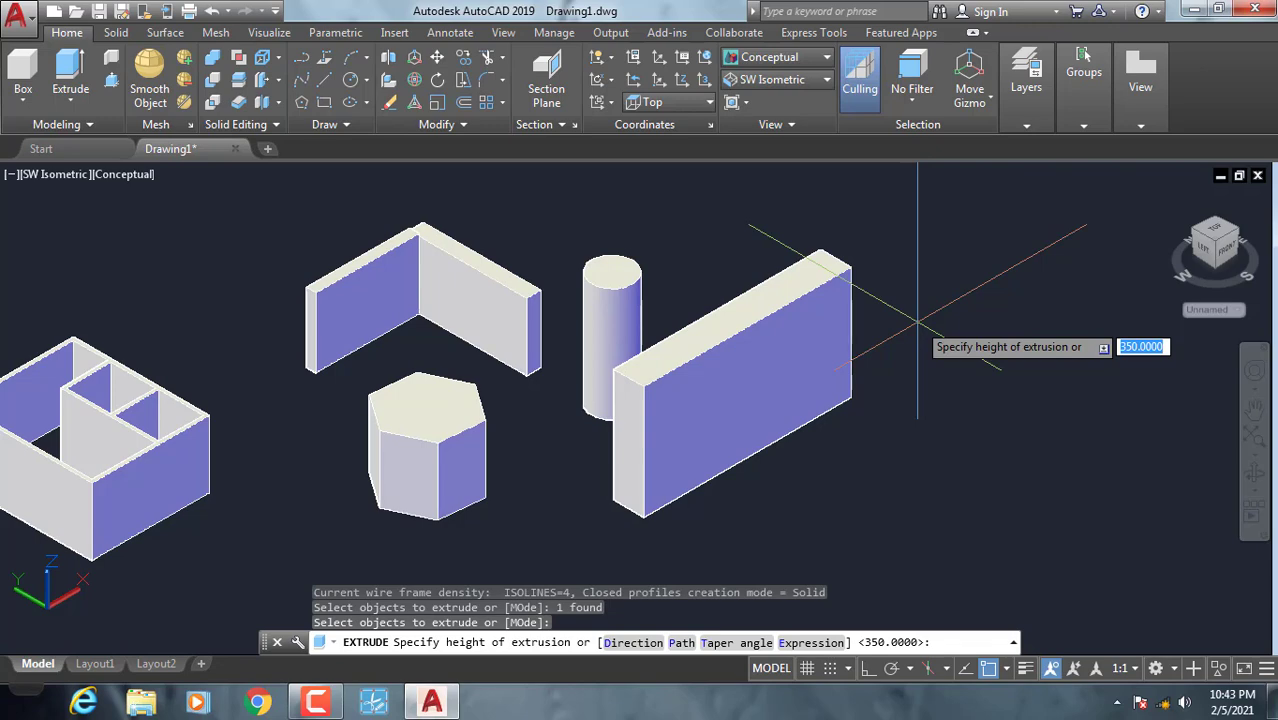
pyautogui.moveTo(910, 298); pyautogui.dragTo(715, 303, button='middle')
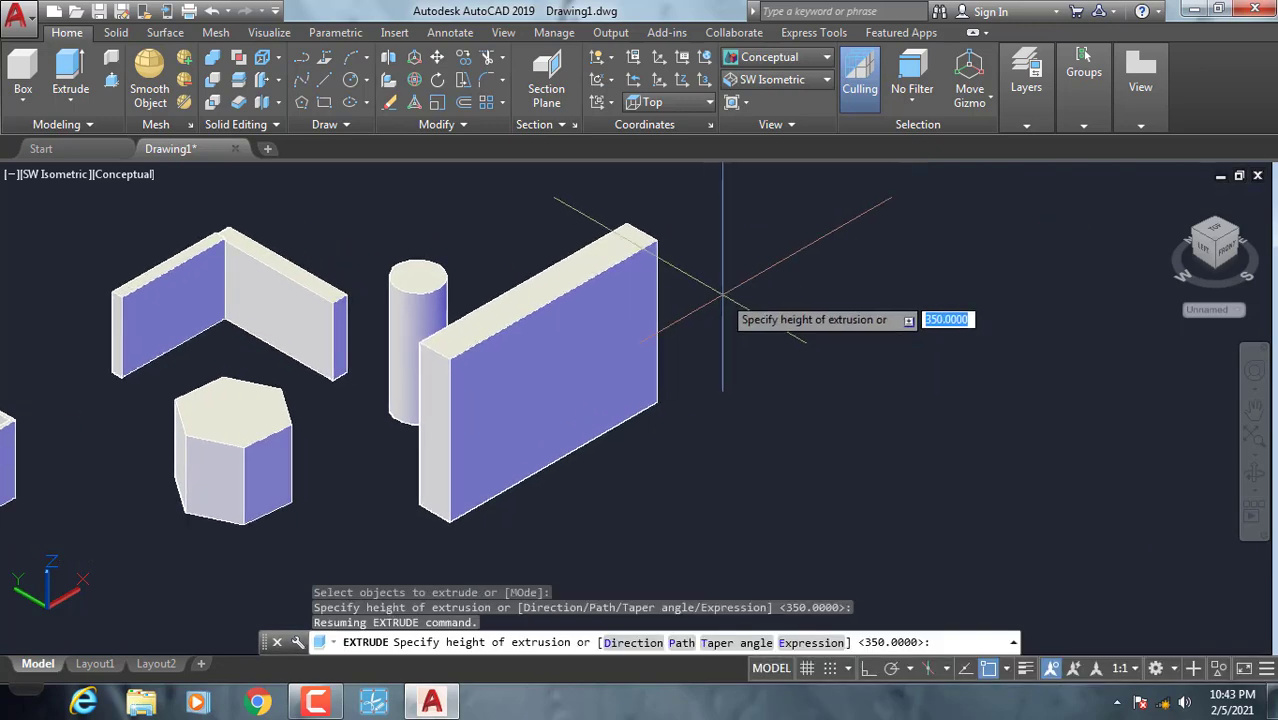
pyautogui.moveTo(471, 605); pyautogui.dragTo(844, 422, button='middle')
pyautogui.press('Escape')
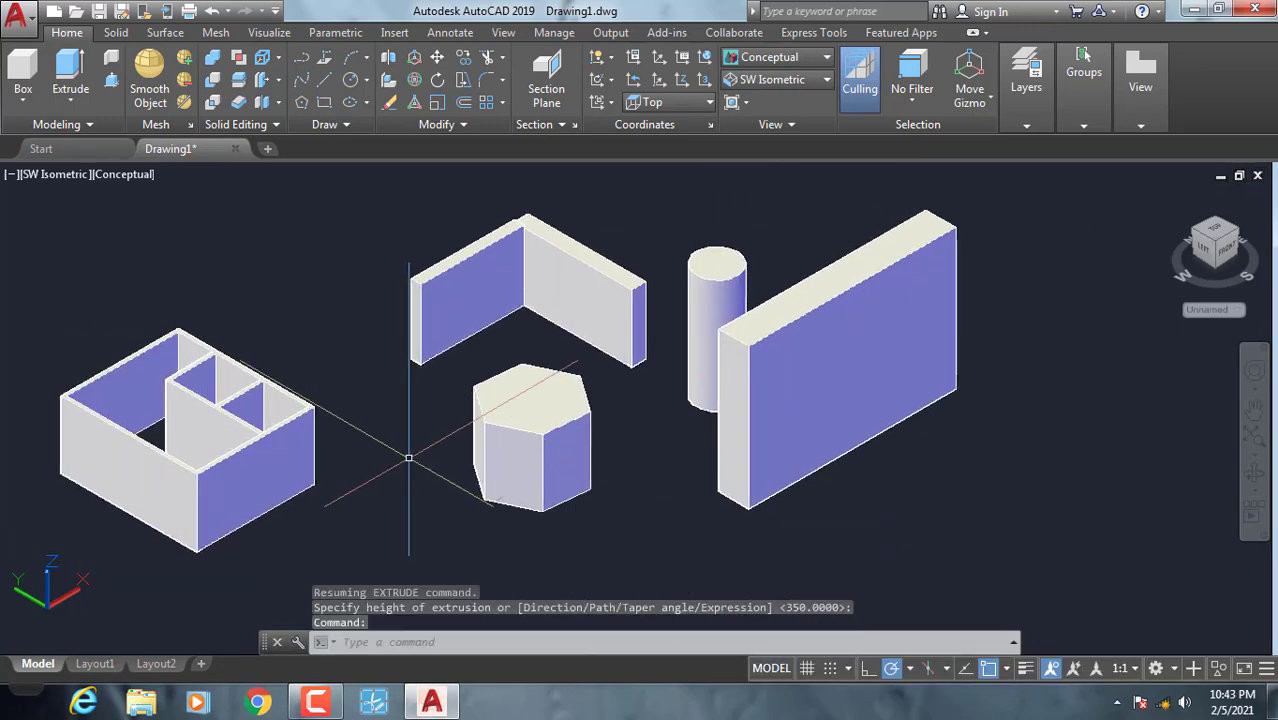
pyautogui.moveTo(537, 434); pyautogui.dragTo(563, 421, button='middle')
pyautogui.press('Escape')
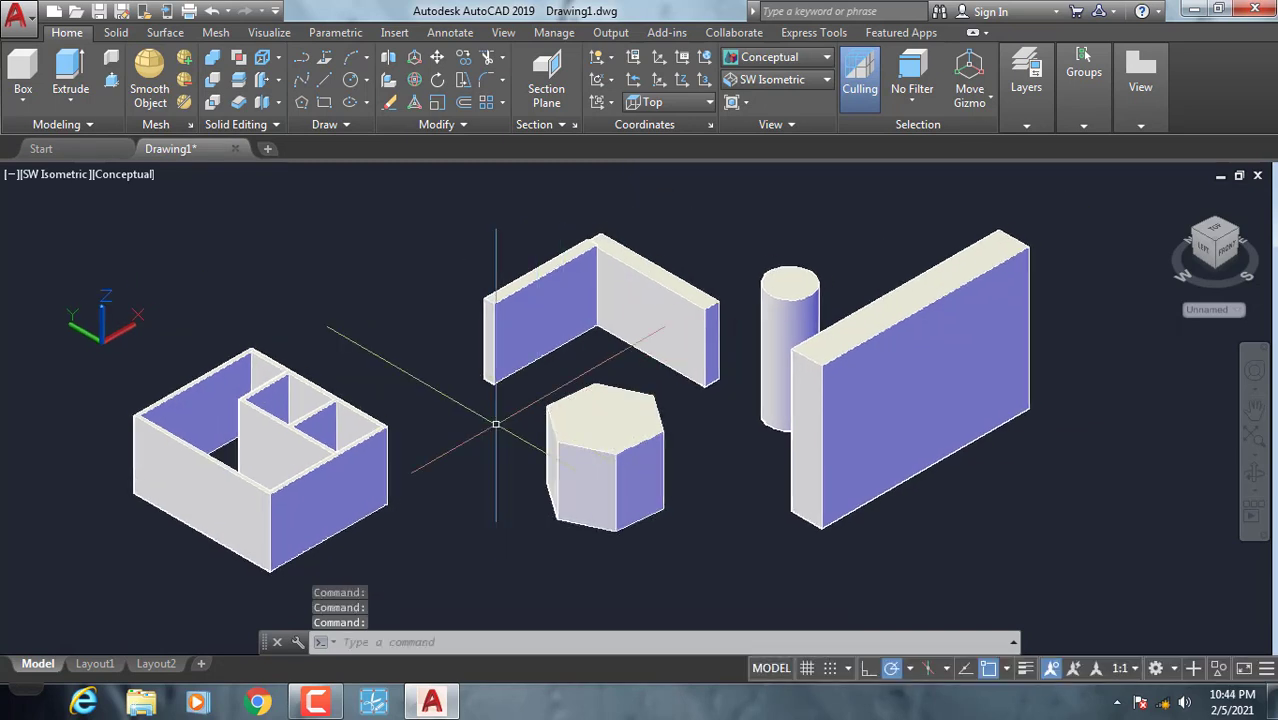
pyautogui.moveTo(363, 355); pyautogui.dragTo(328, 380, button='middle')
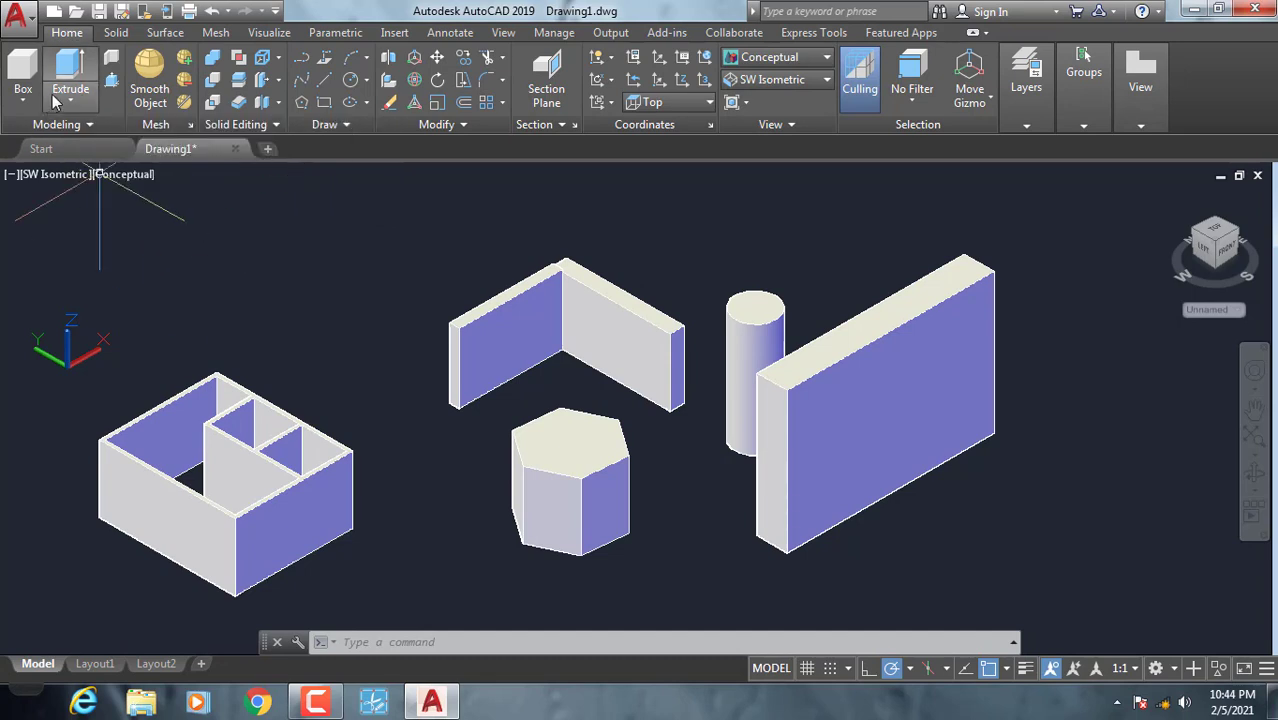
pyautogui.moveTo(476, 374); pyautogui.dragTo(462, 394, button='middle')
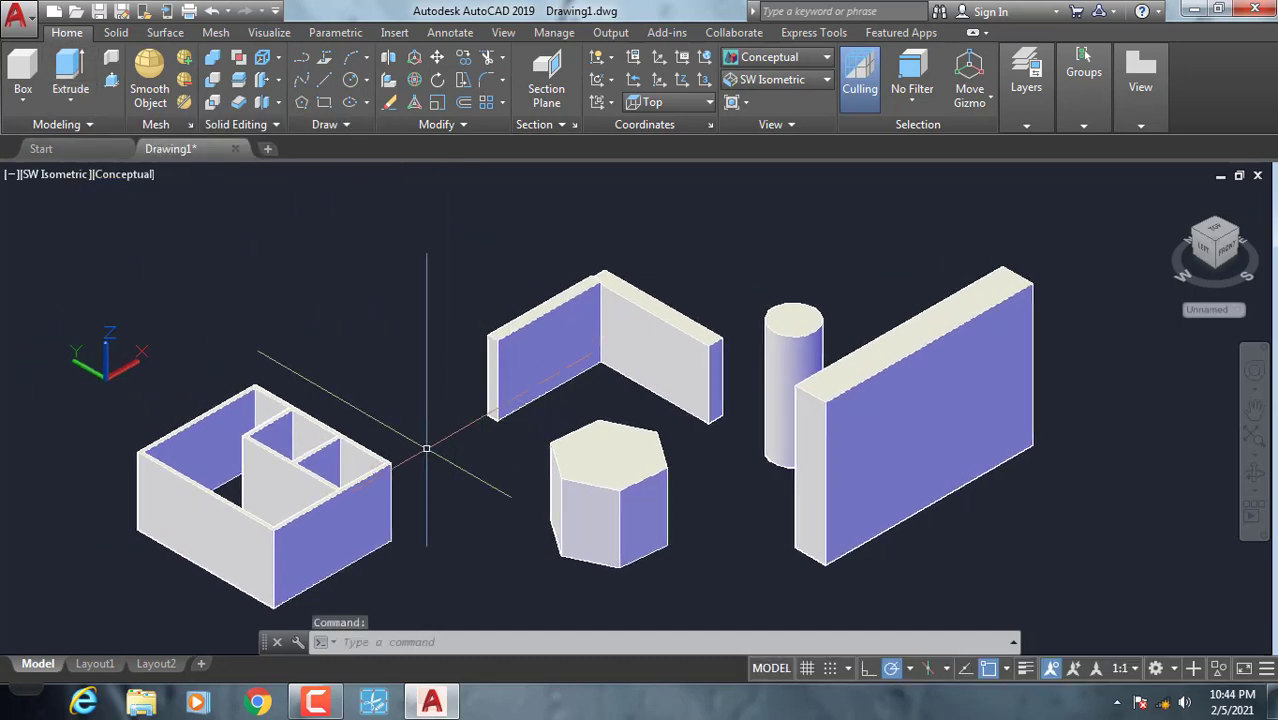
pyautogui.moveTo(464, 410); pyautogui.dragTo(442, 400, button='middle')
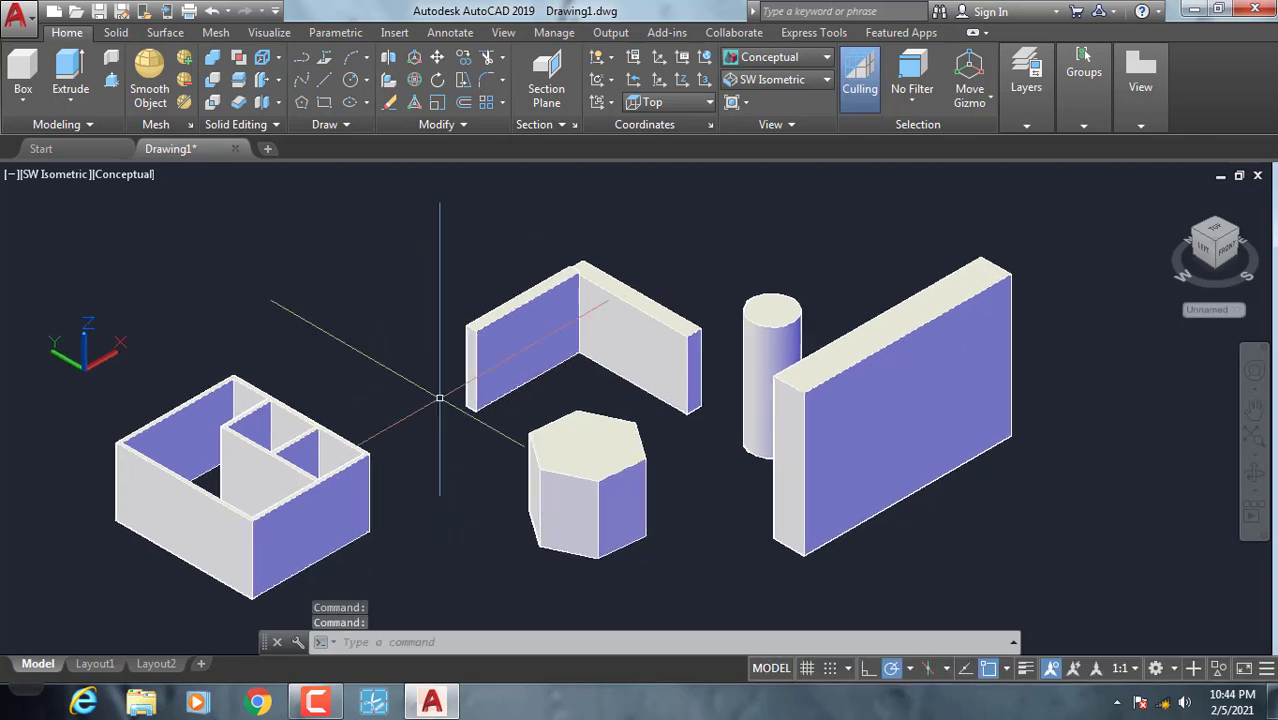
pyautogui.click(62, 173)
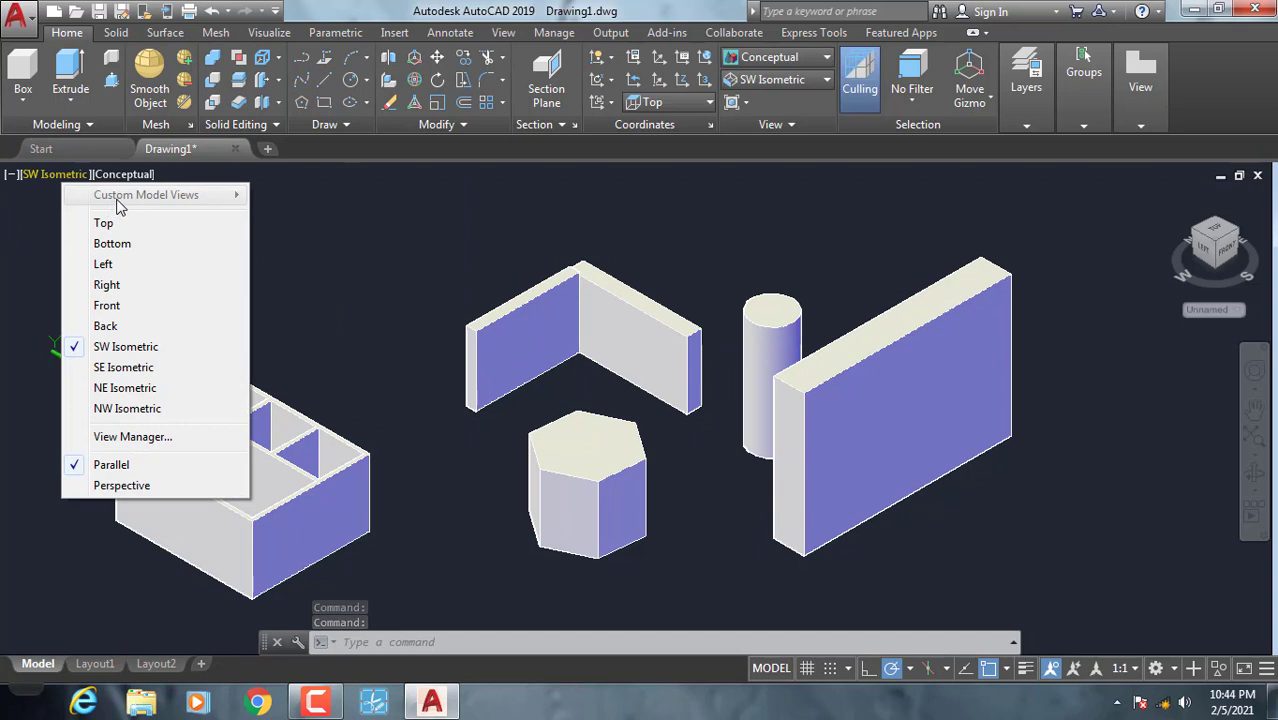
pyautogui.click(115, 188)
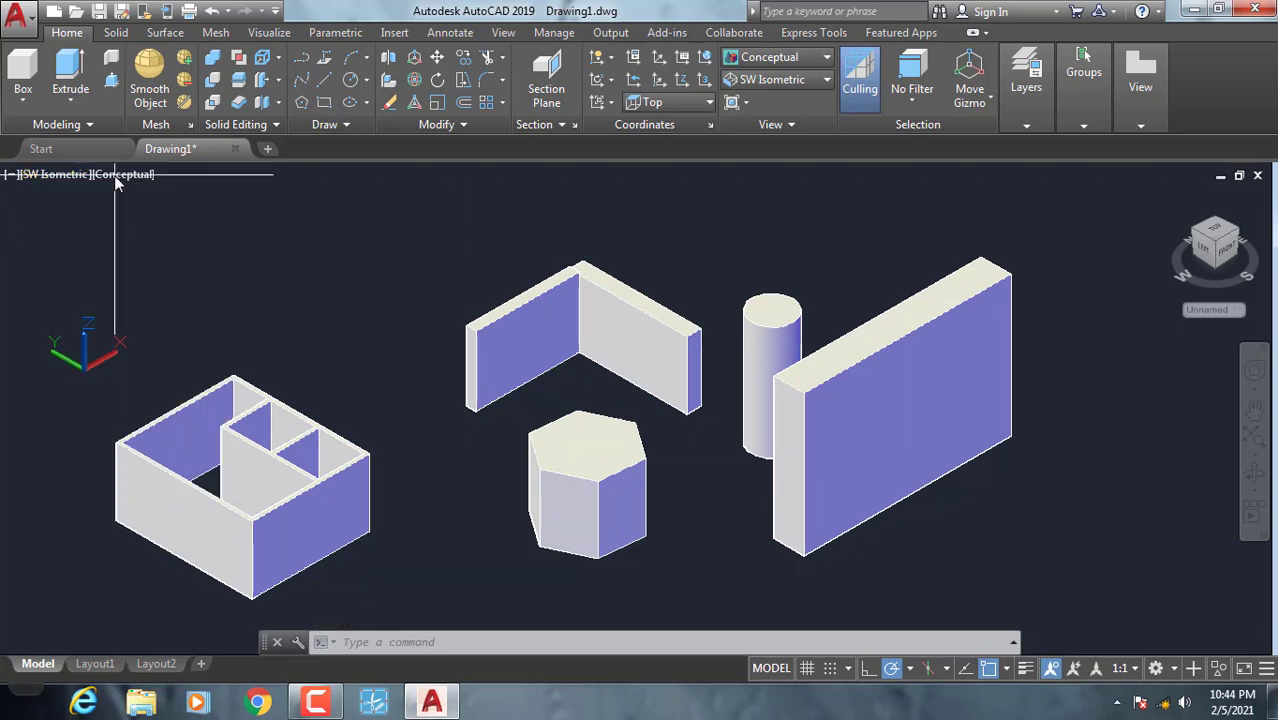
pyautogui.click(119, 175)
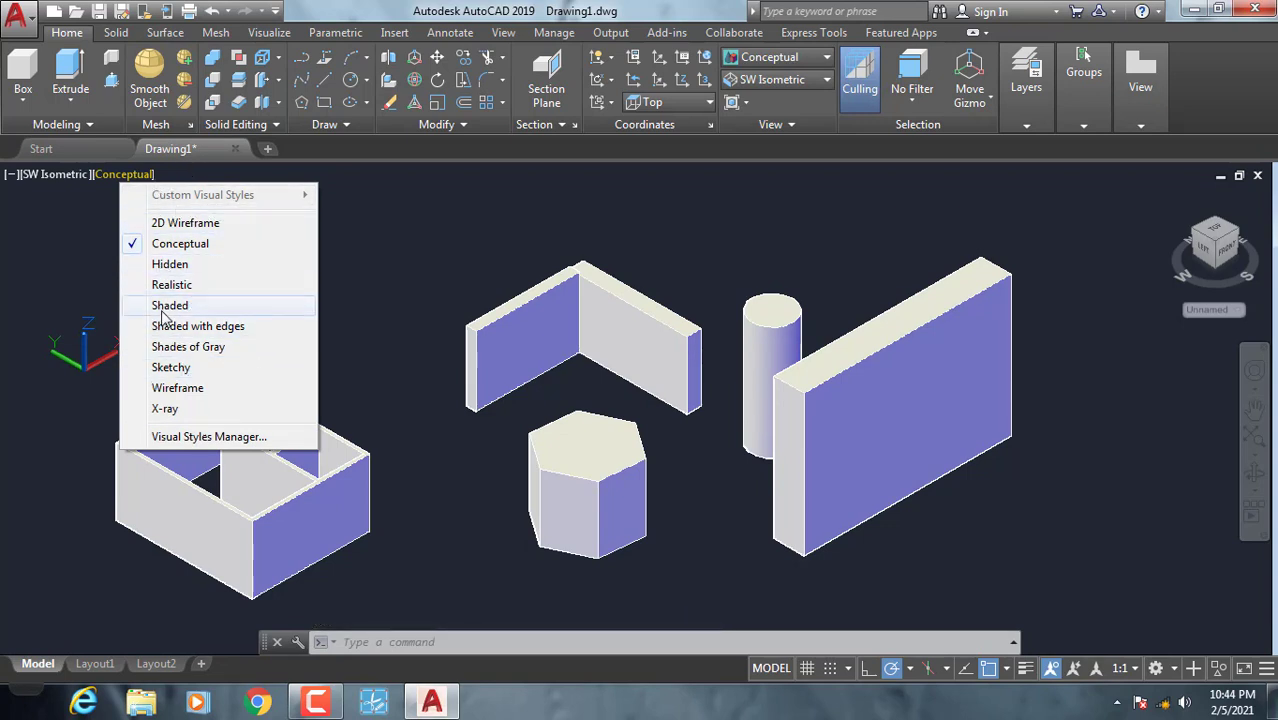
pyautogui.click(185, 223)
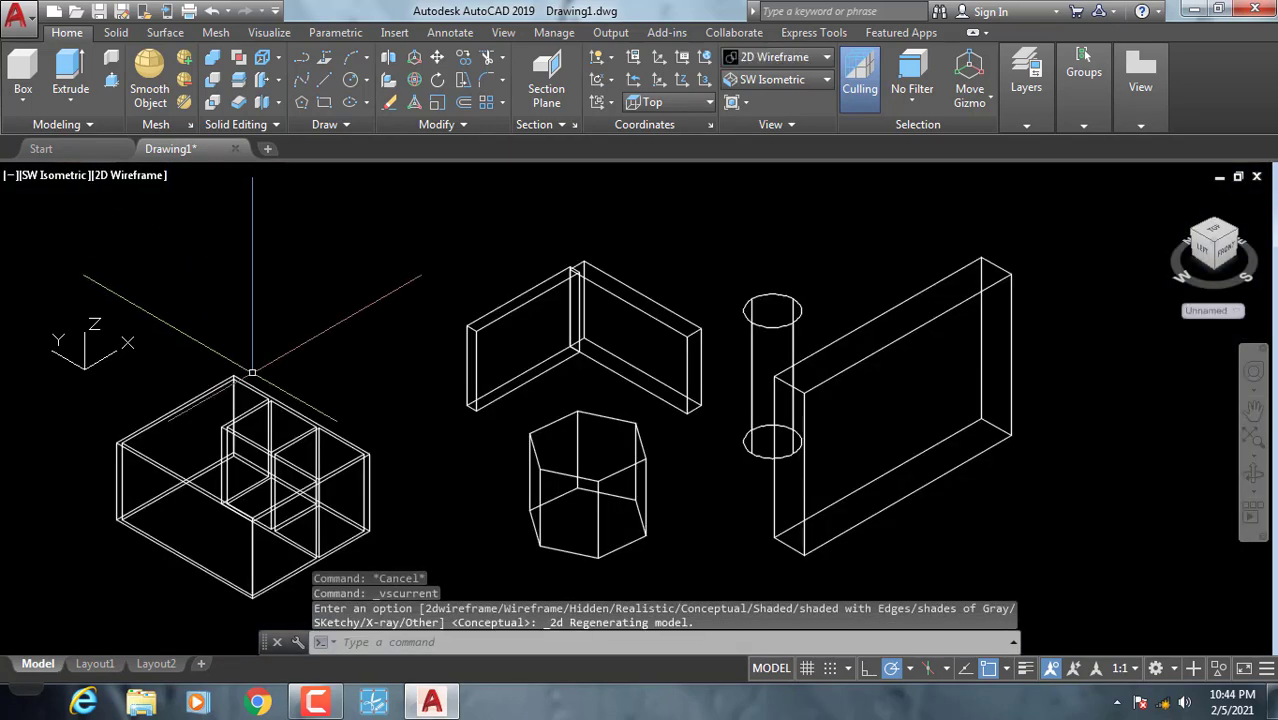
pyautogui.moveTo(451, 447); pyautogui.dragTo(519, 411, button='middle')
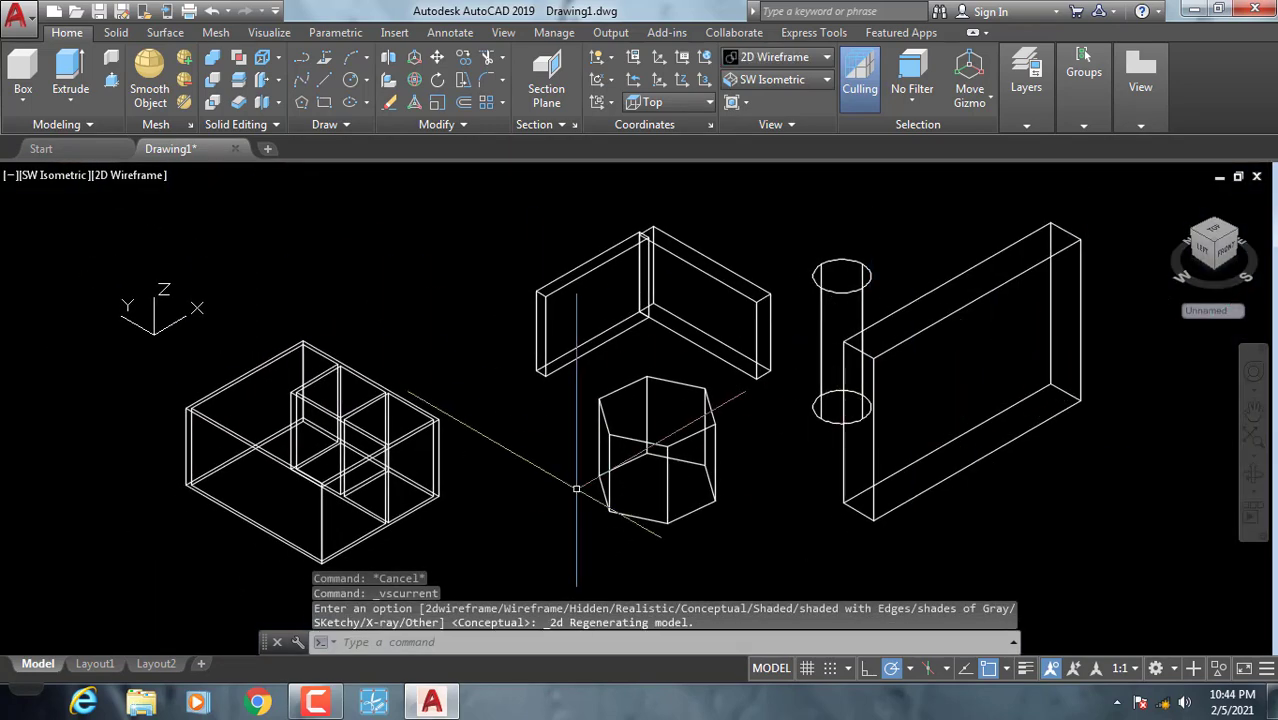
pyautogui.moveTo(732, 318)
pyautogui.mouseDown(button='middle')
pyautogui.moveTo(490, 390)
pyautogui.moveTo(539, 405)
pyautogui.moveTo(451, 432)
pyautogui.moveTo(493, 420)
pyautogui.mouseUp(button='middle')
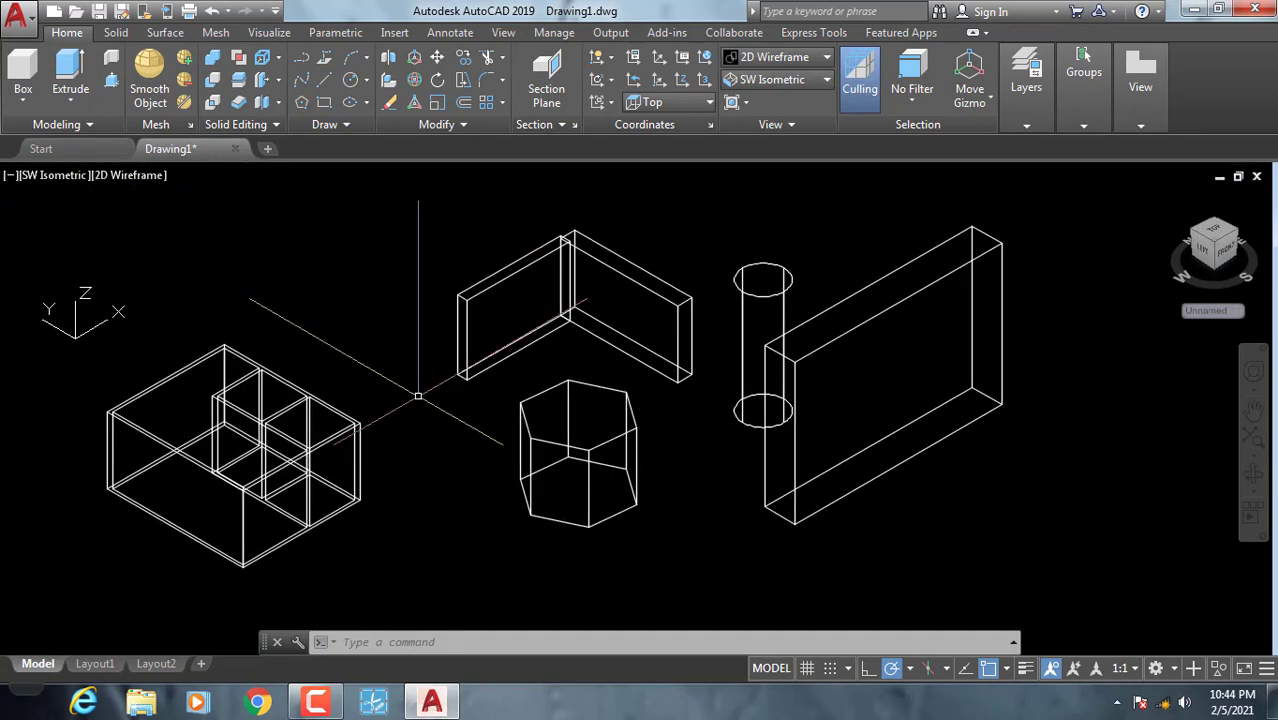
pyautogui.click(116, 178)
pyautogui.click(170, 252)
pyautogui.moveTo(500, 420)
pyautogui.keyDown('shift'); pyautogui.mouseDown(button='middle')
pyautogui.moveTo(542, 434)
pyautogui.moveTo(707, 375)
pyautogui.mouseUp(button='middle'); pyautogui.keyUp('shift')
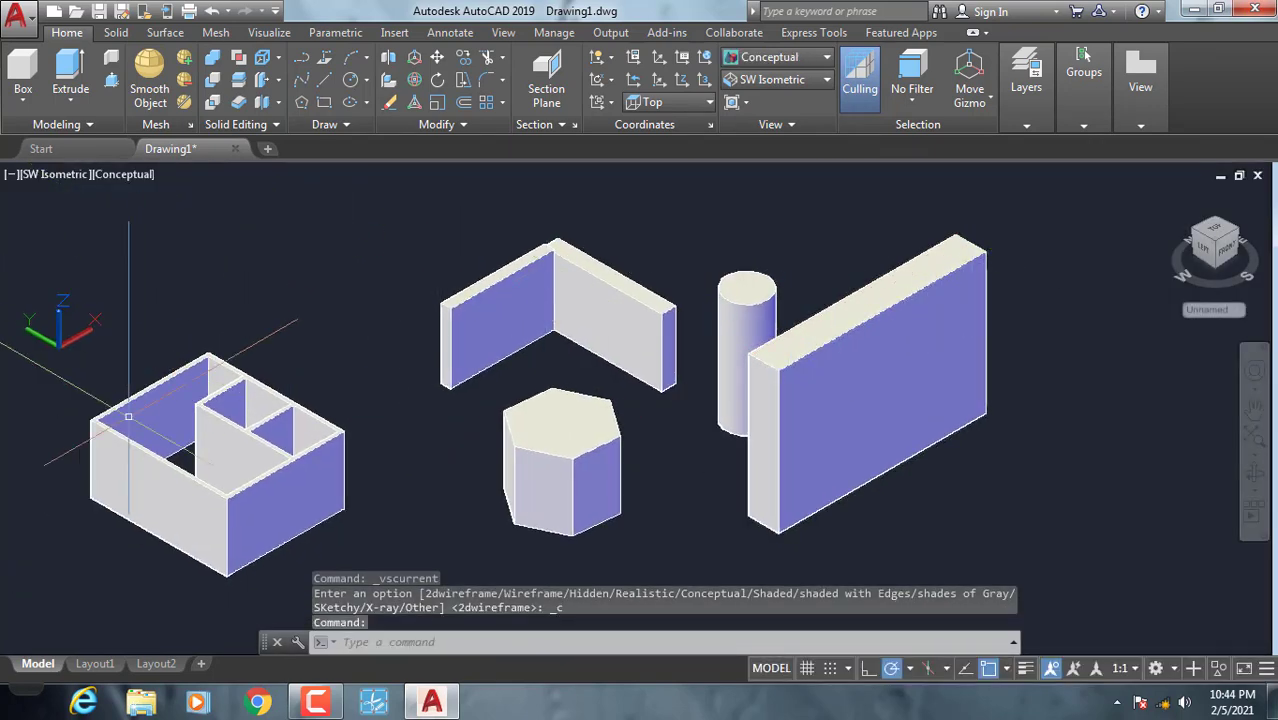
pyautogui.moveTo(834, 484)
pyautogui.mouseDown(button='middle')
pyautogui.moveTo(850, 445)
pyautogui.moveTo(948, 464)
pyautogui.mouseUp(button='middle')
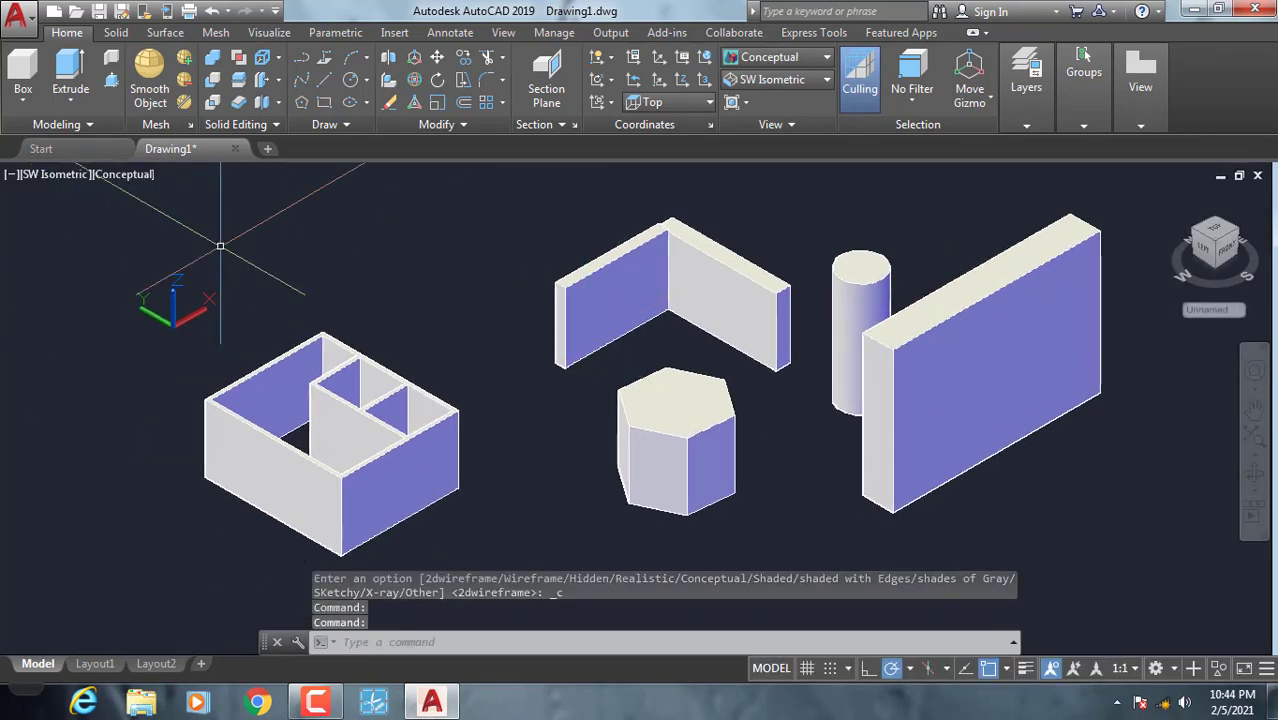
pyautogui.click(125, 176)
pyautogui.click(175, 266)
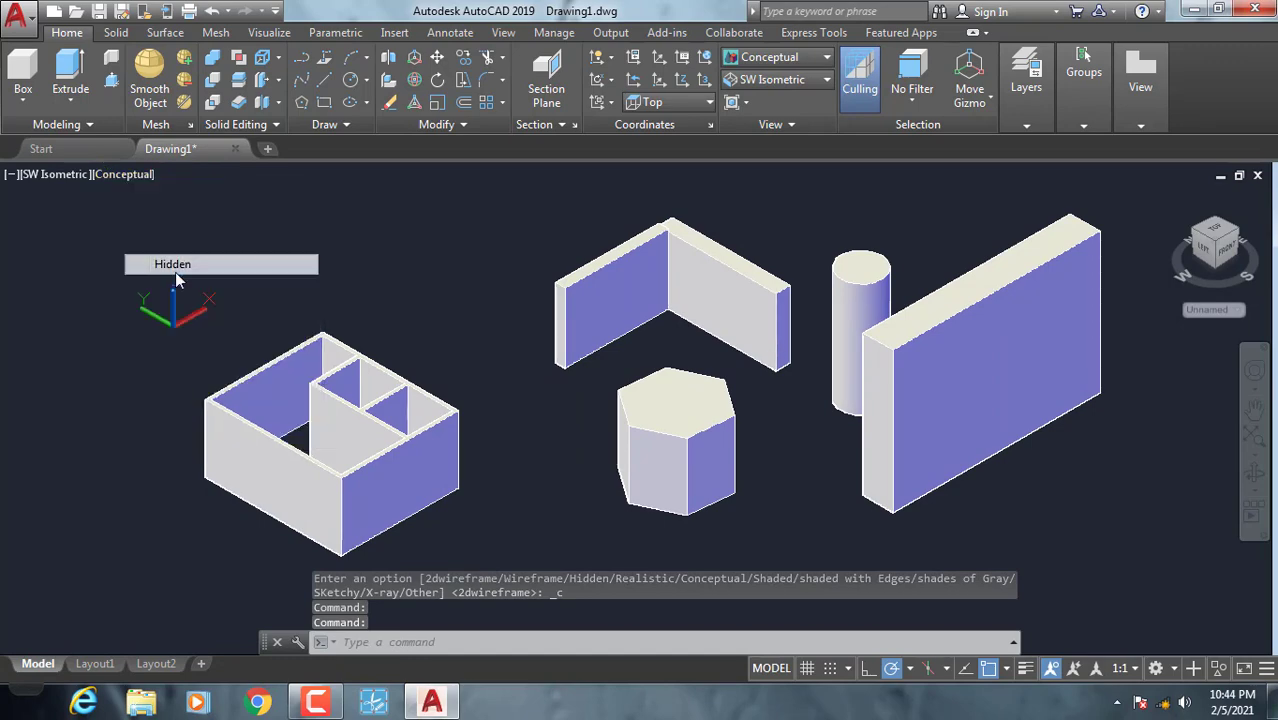
pyautogui.click(117, 176)
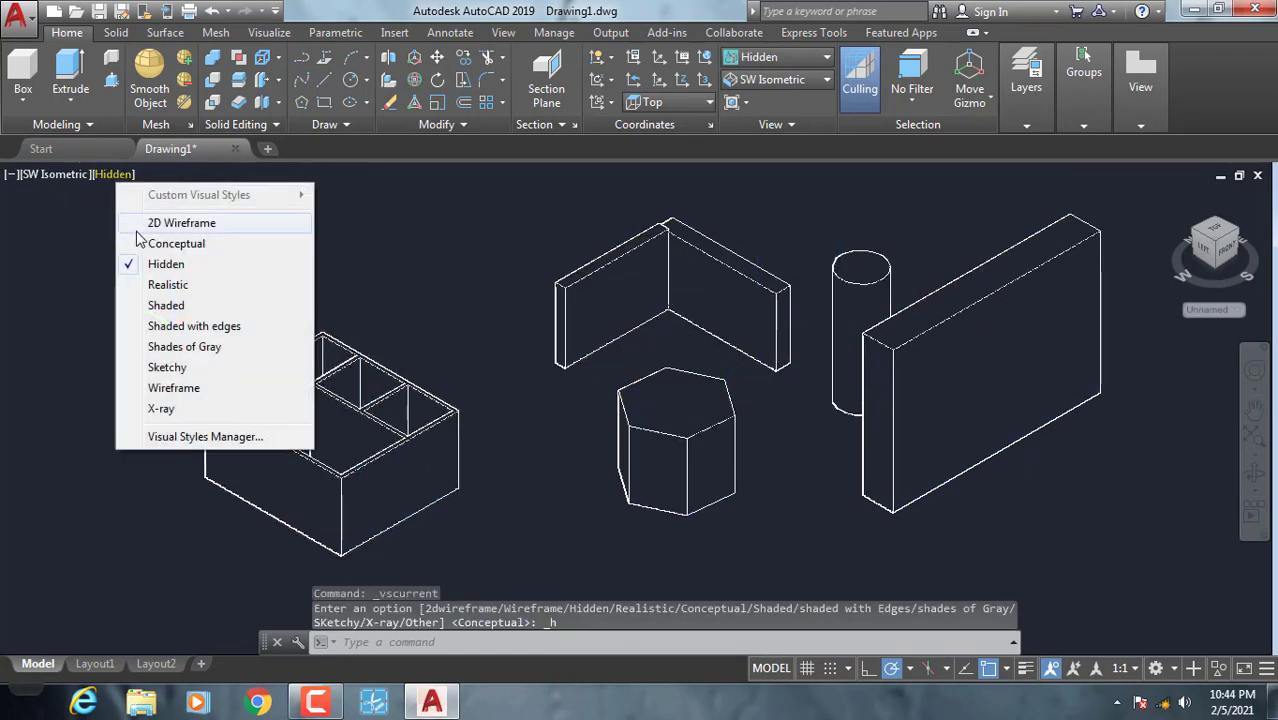
pyautogui.click(167, 286)
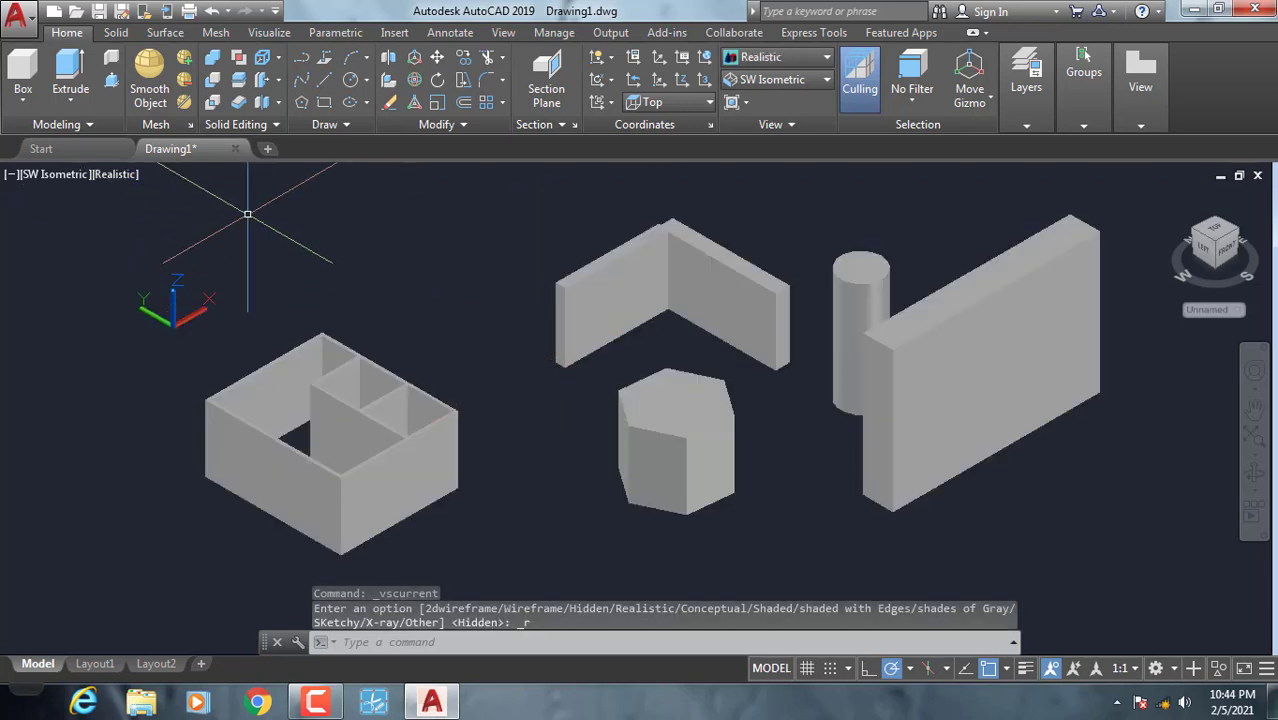
pyautogui.click(115, 175)
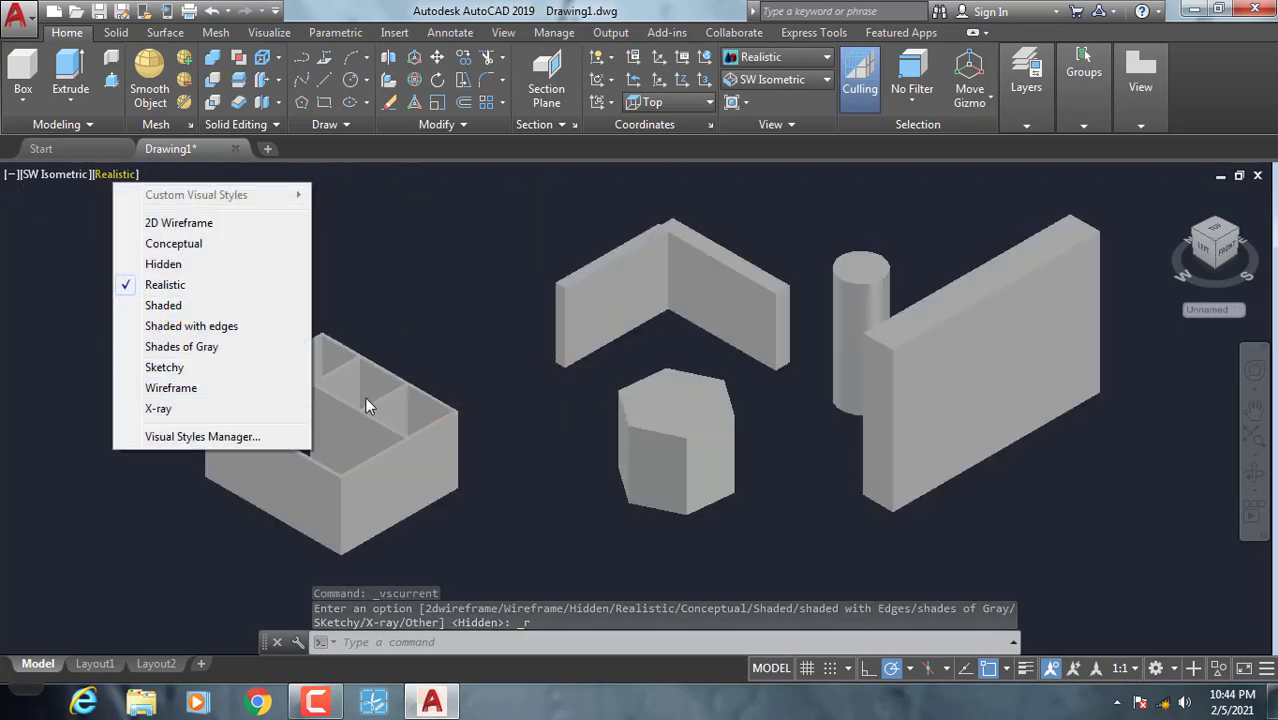
pyautogui.click(464, 385)
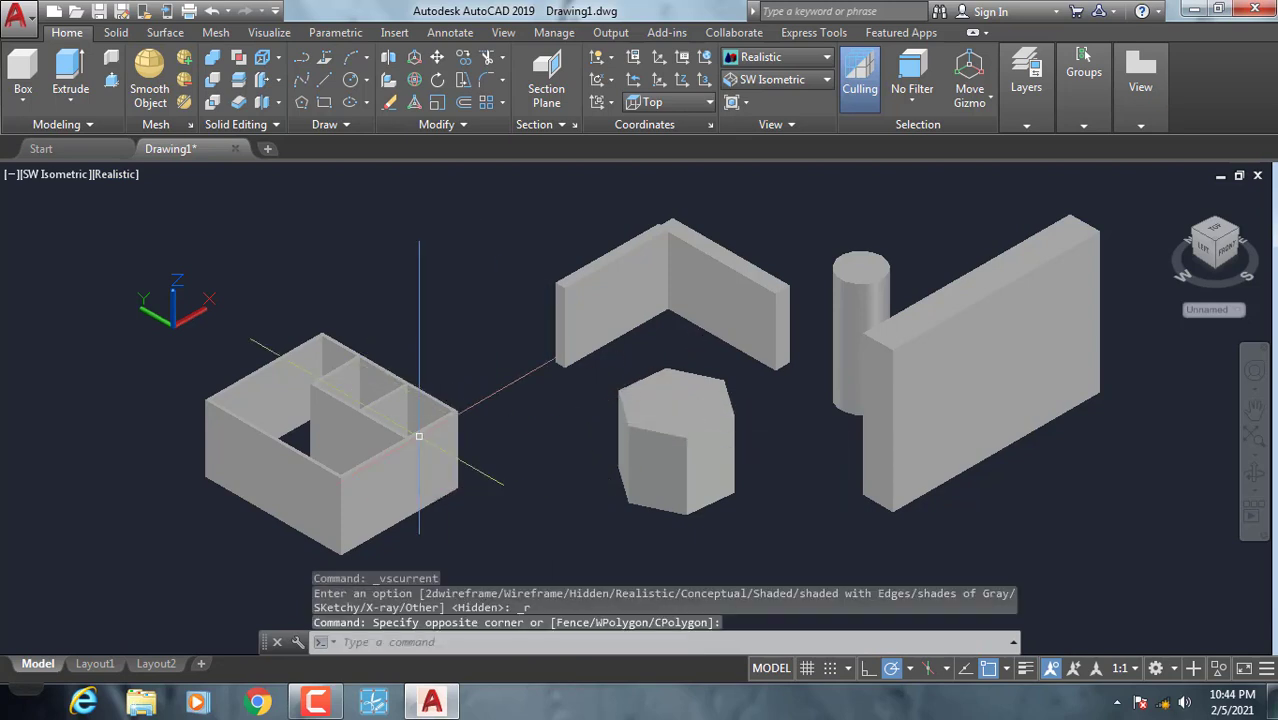
pyautogui.moveTo(419, 436); pyautogui.dragTo(356, 463, button='middle')
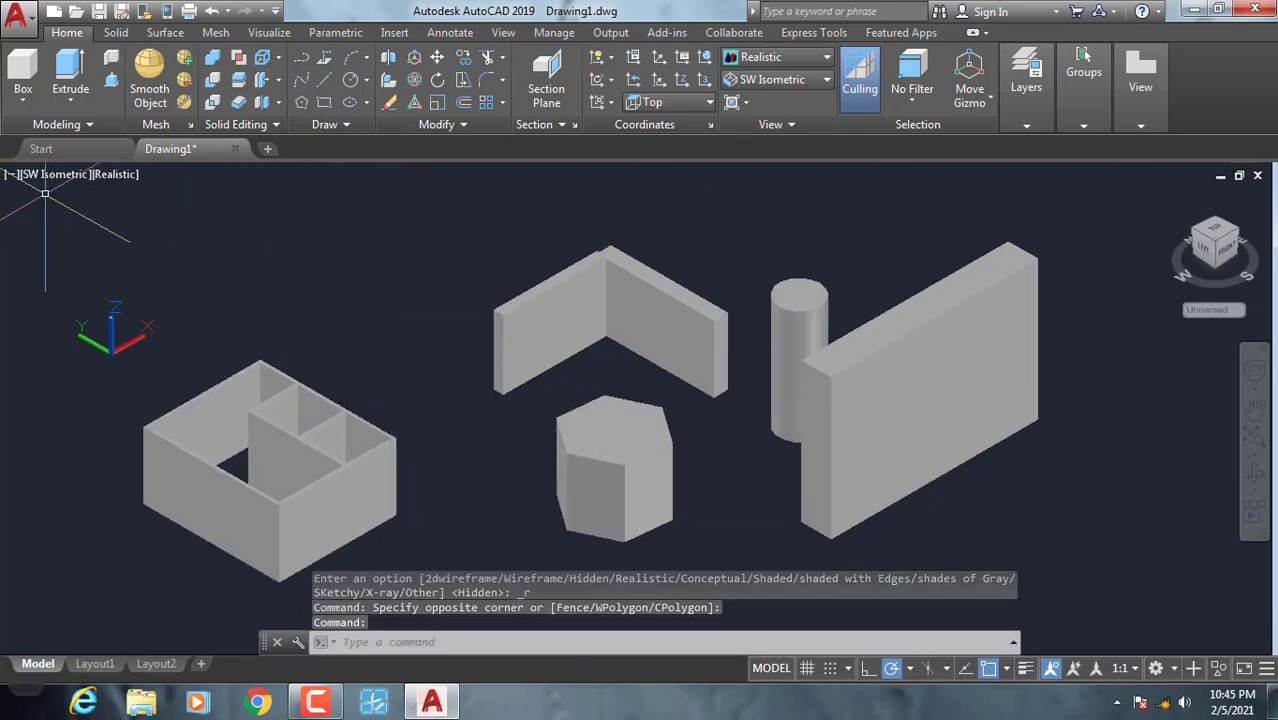
pyautogui.click(107, 177)
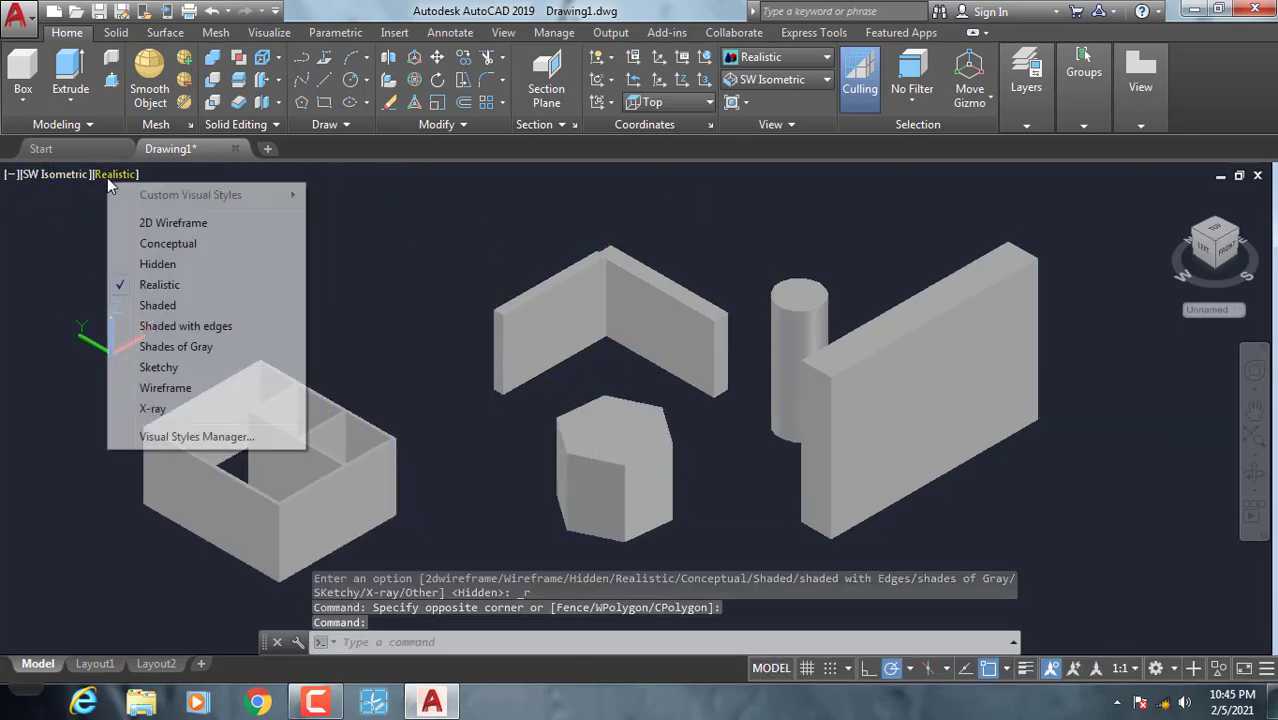
pyautogui.click(154, 226)
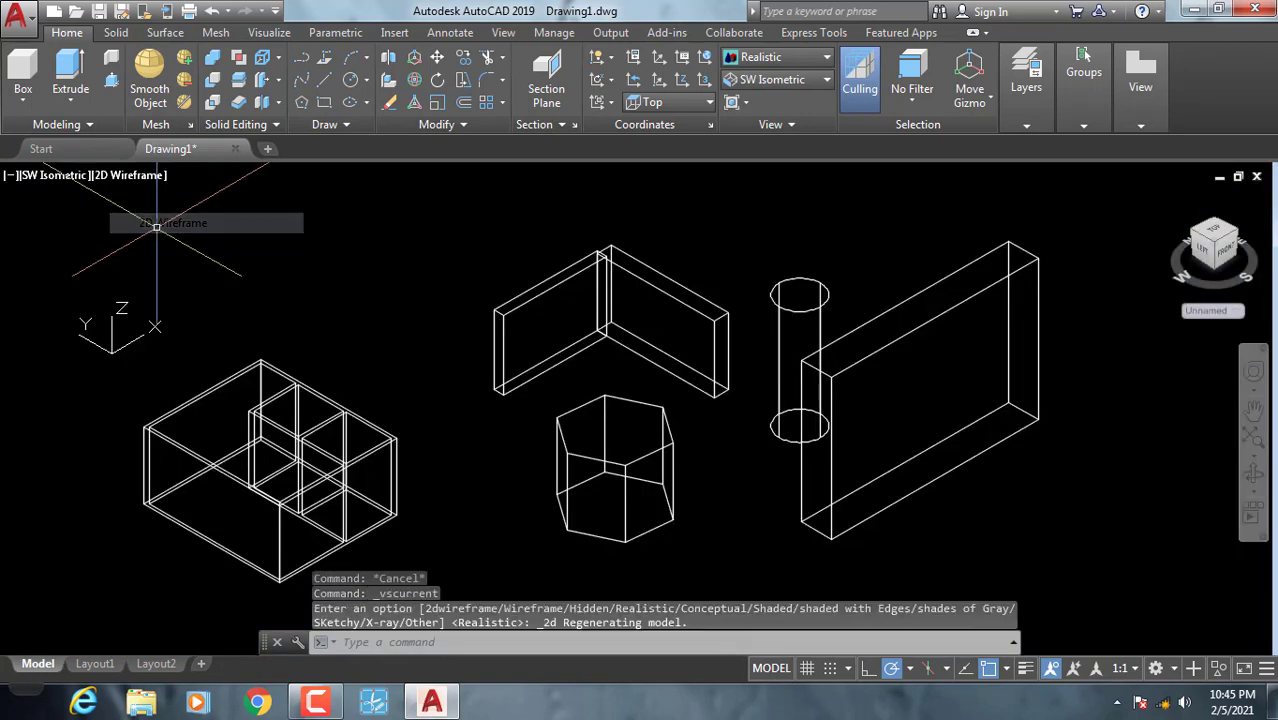
pyautogui.click(131, 175)
pyautogui.click(176, 248)
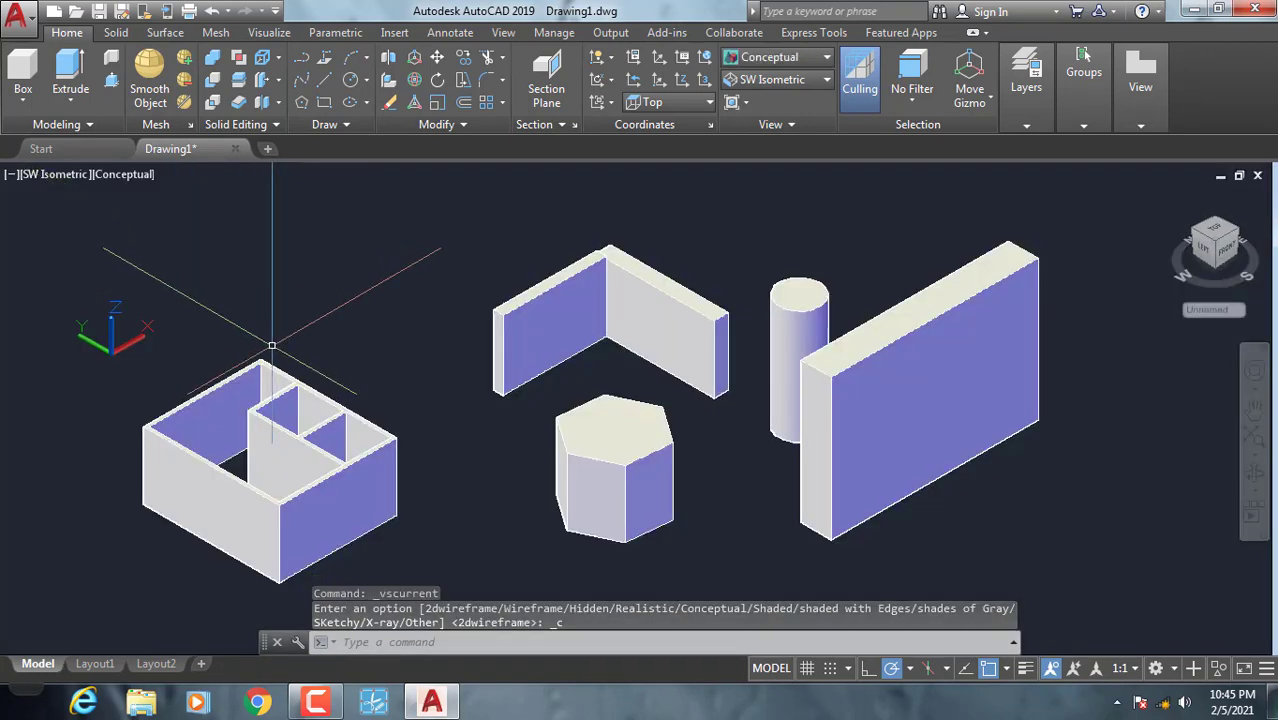
pyautogui.moveTo(271, 345); pyautogui.dragTo(320, 337, button='middle')
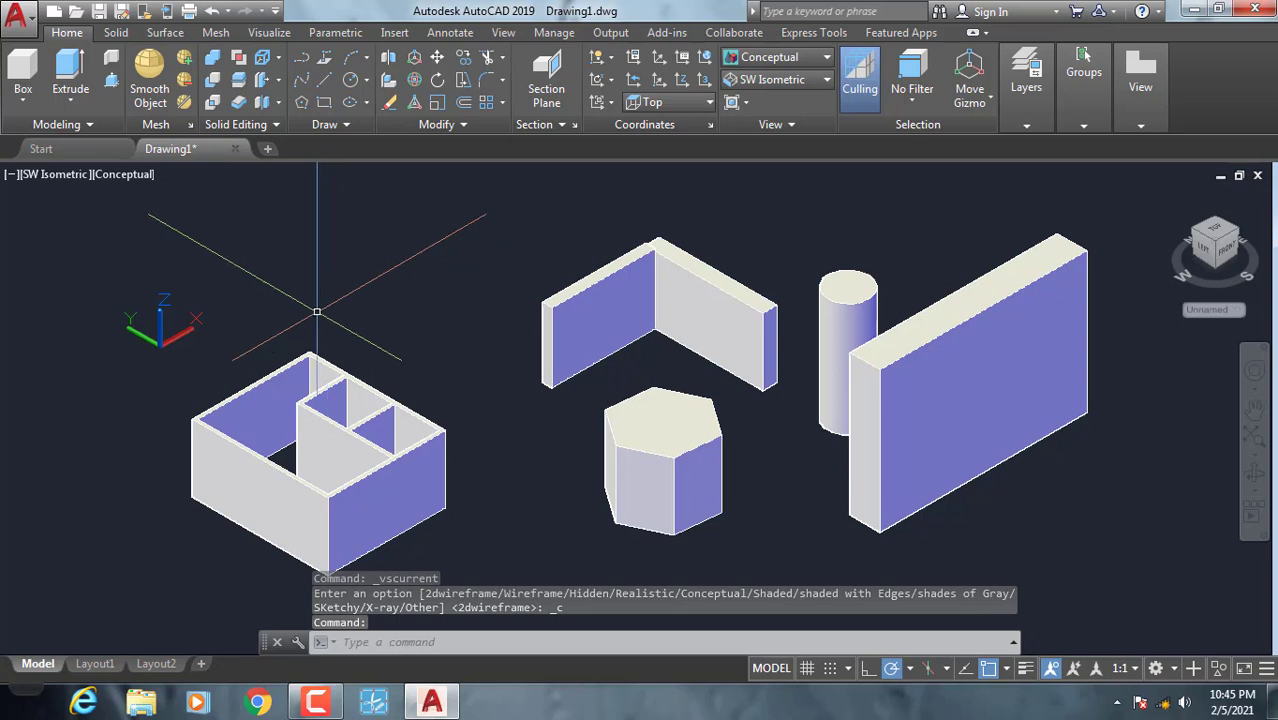
# - Draw a new rectangle above the existing solids
pyautogui.click(70, 100)
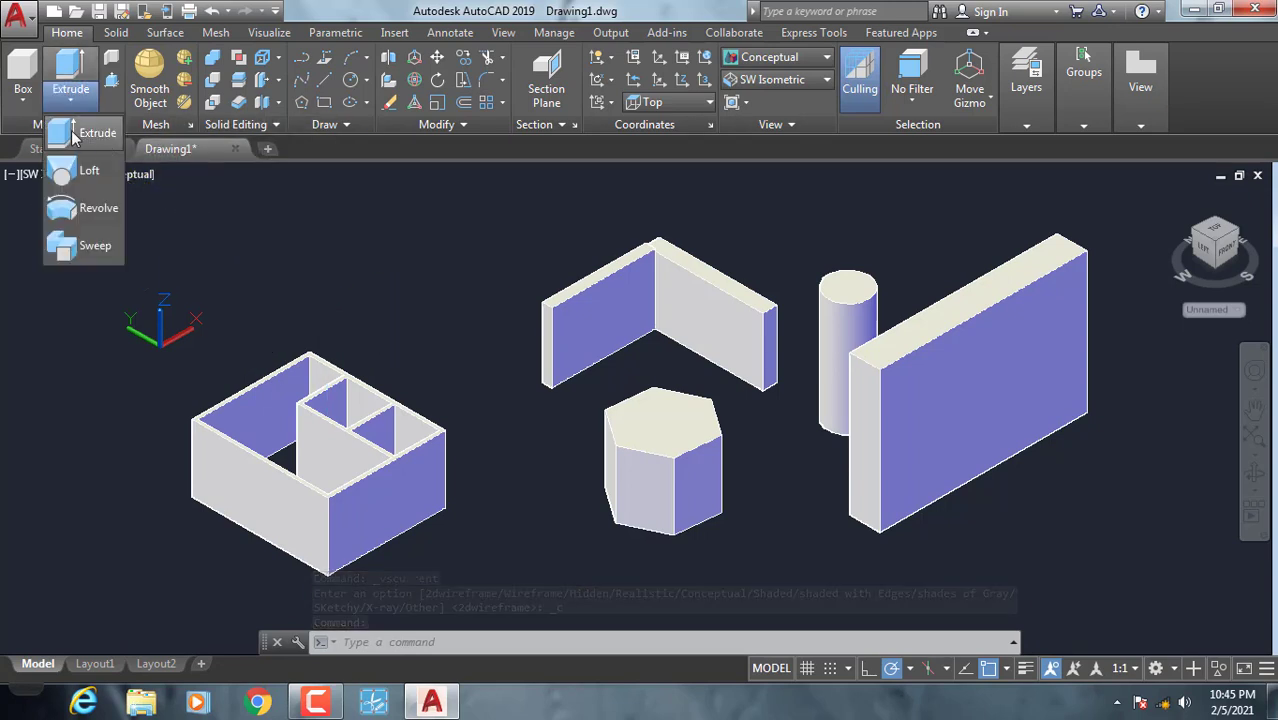
pyautogui.click(324, 102)
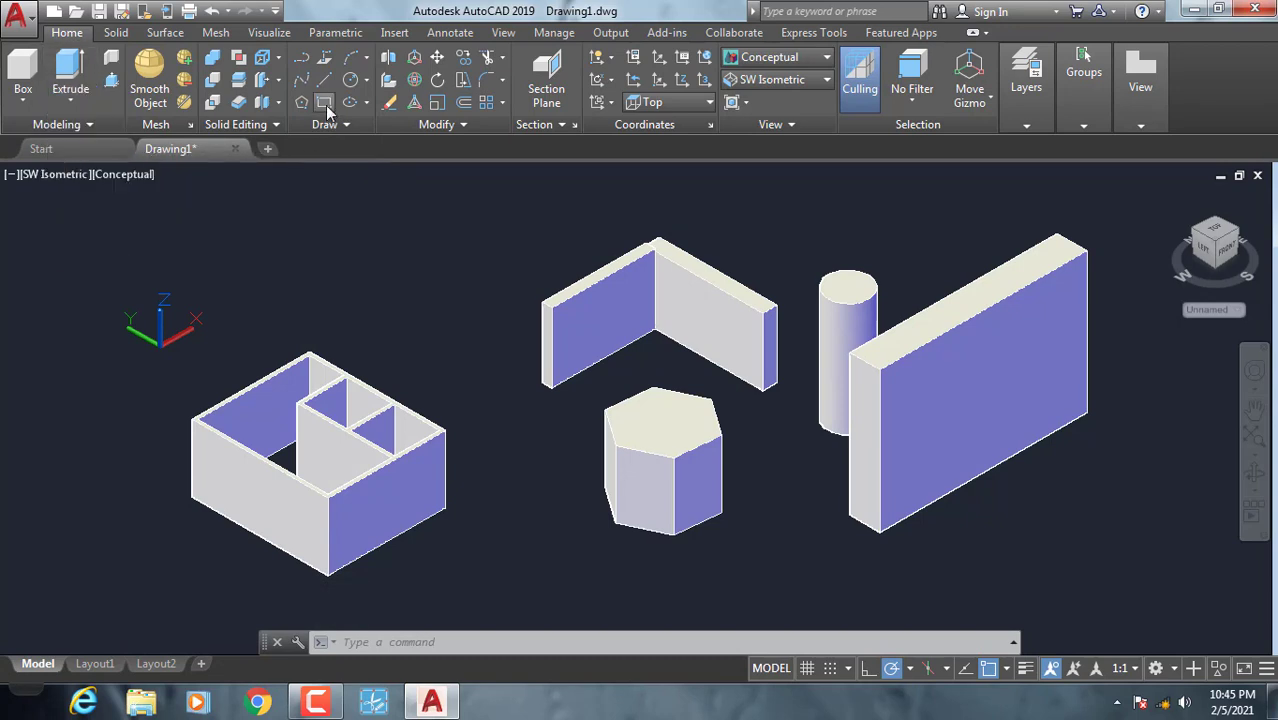
pyautogui.click(428, 327)
pyautogui.click(426, 270)
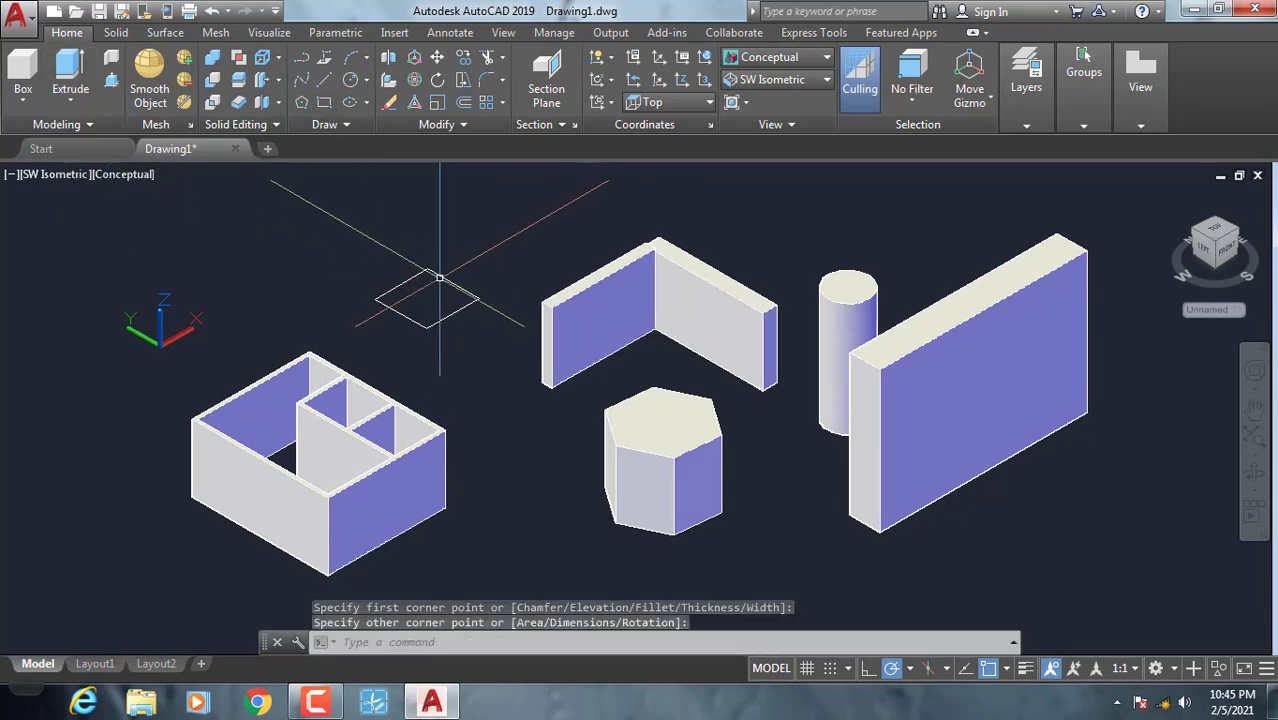
pyautogui.scroll(1, 430, 275)
pyautogui.scroll(2, 419, 272)
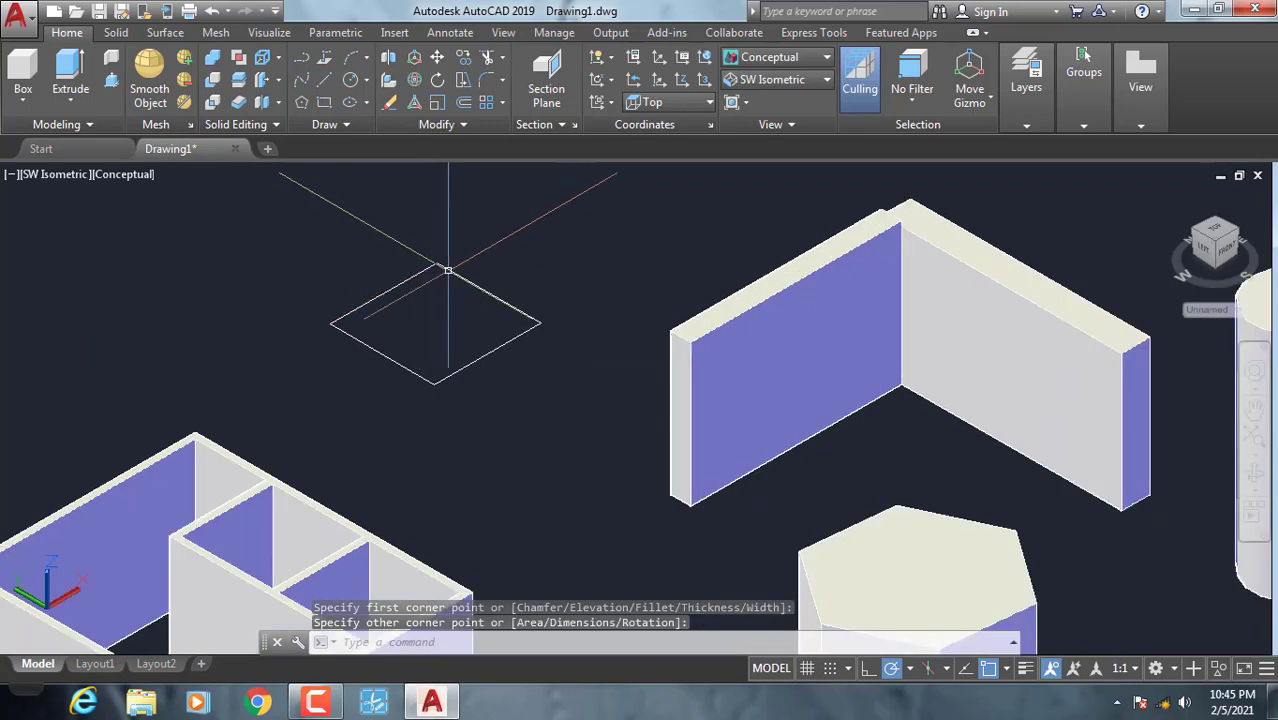
# - Cancel a trial window selection of the rectangle and recentre the view on it
pyautogui.click(460, 276)
pyautogui.click(447, 268)
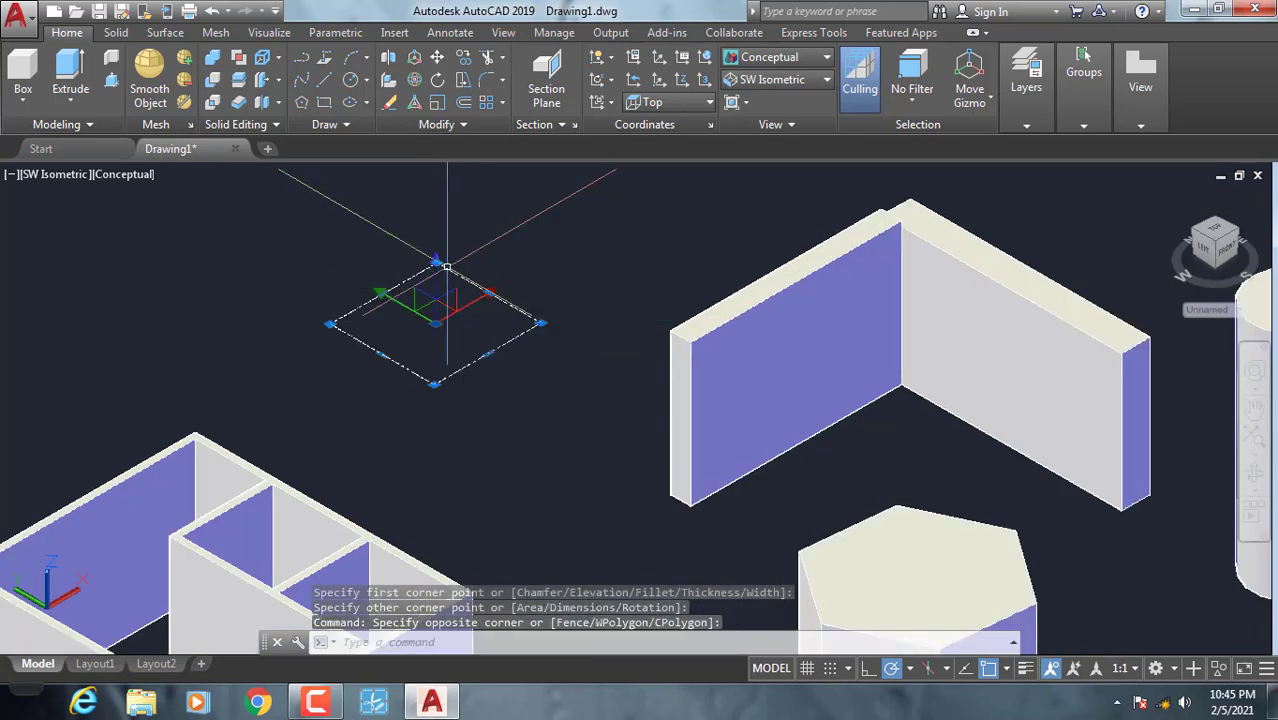
pyautogui.press('Escape')
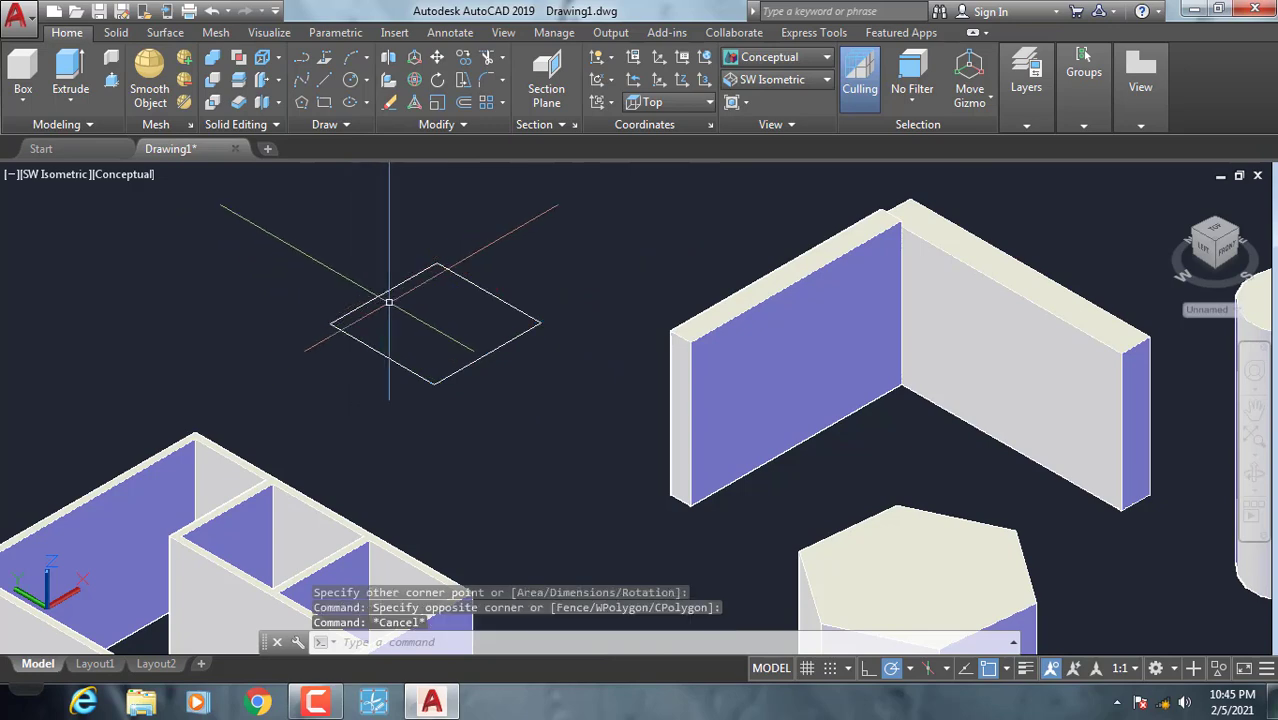
pyautogui.scroll(-2, 445, 340)
pyautogui.moveTo(452, 350); pyautogui.dragTo(471, 404, button='middle')
pyautogui.press('Escape')
pyautogui.scroll(1, 471, 398)
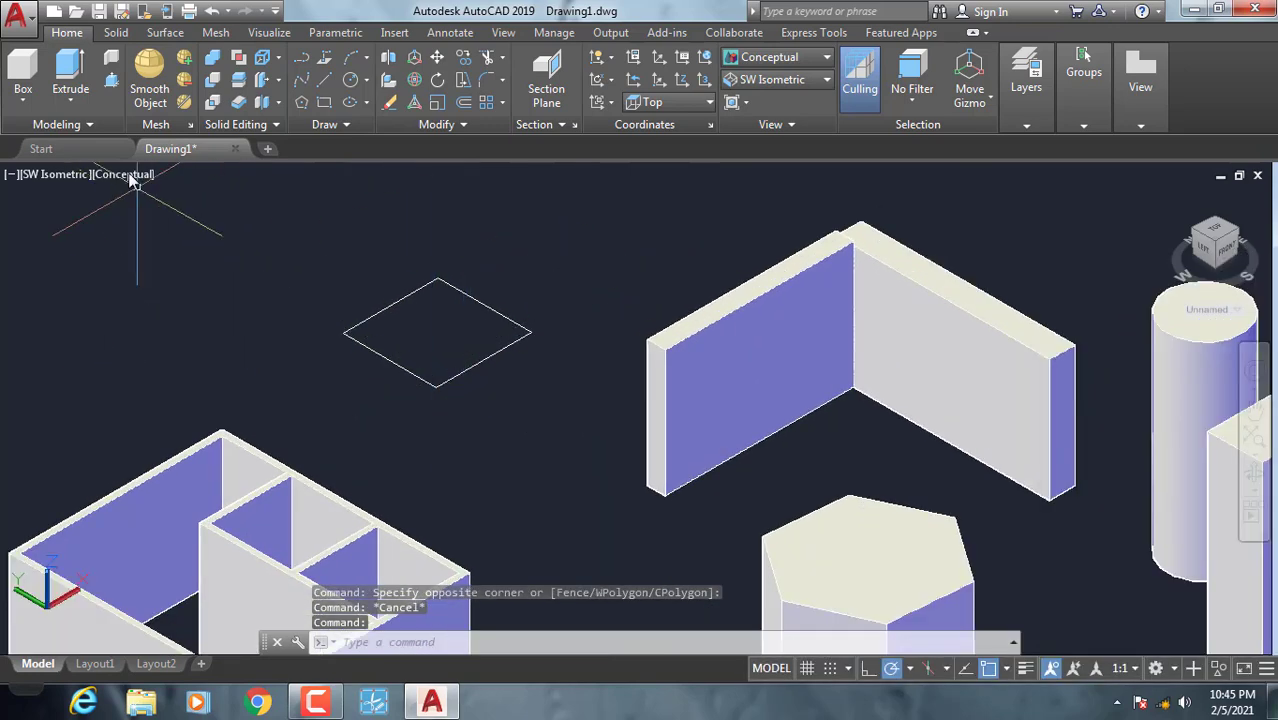
# - Extrude the rectangle upward into a tall rectangular box solid
pyautogui.click(80, 106)
pyautogui.click(100, 150)
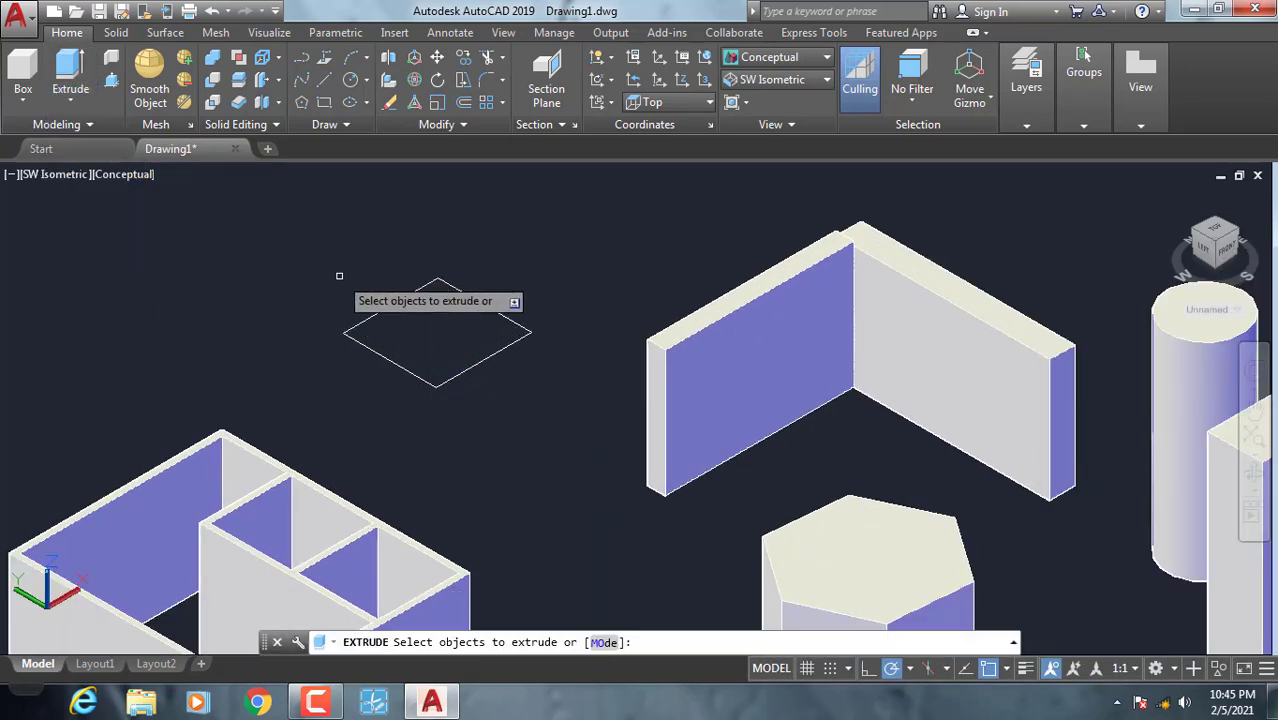
pyautogui.click(358, 338)
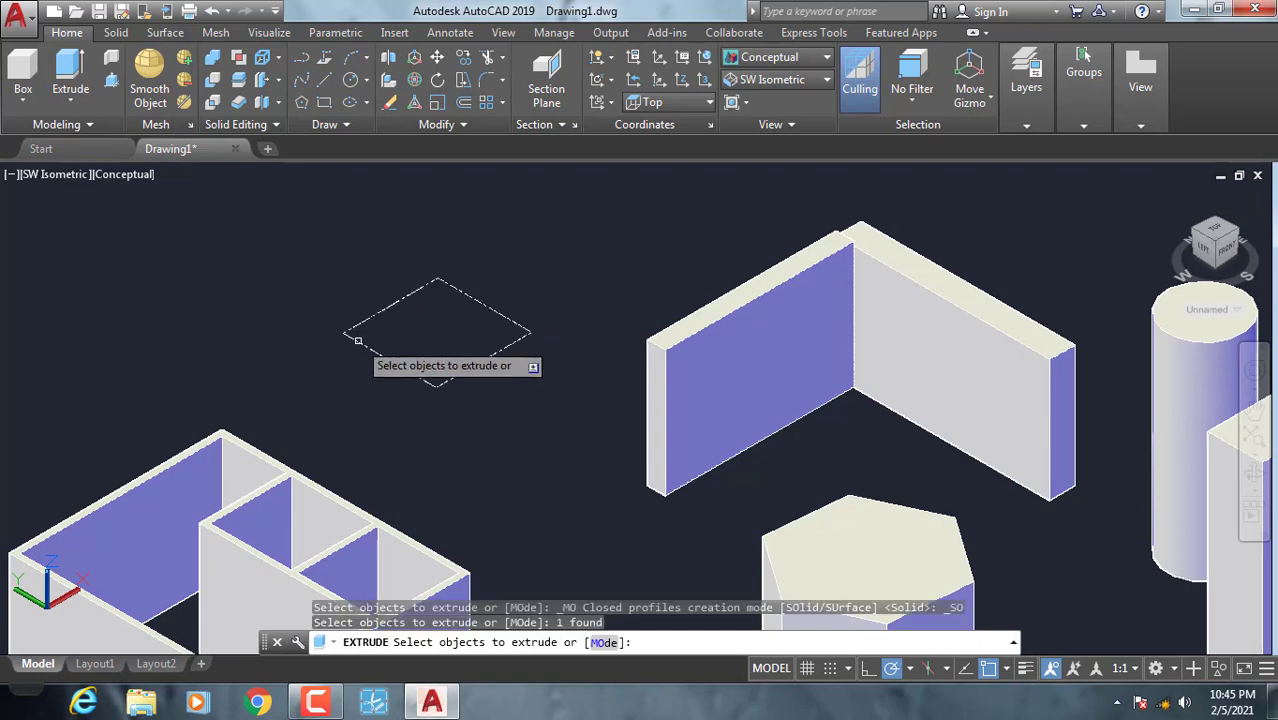
pyautogui.press('Return')
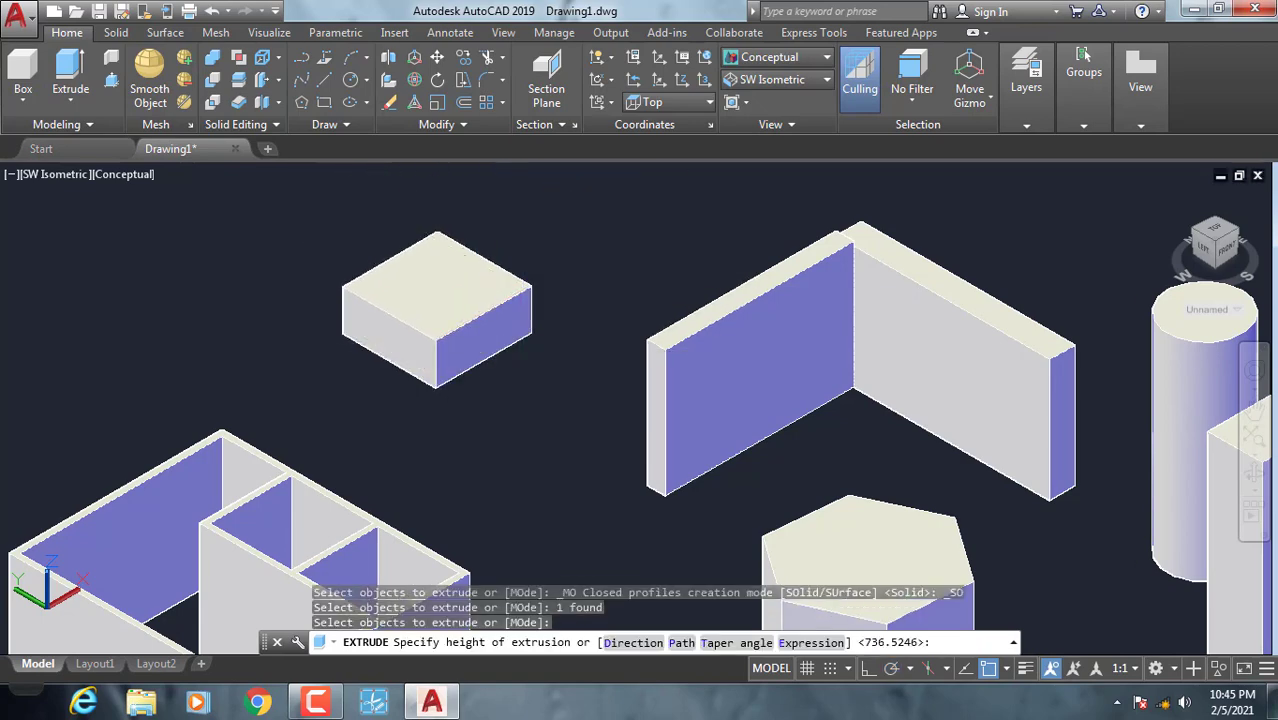
pyautogui.moveTo(496, 262); pyautogui.dragTo(500, 360, button='middle')
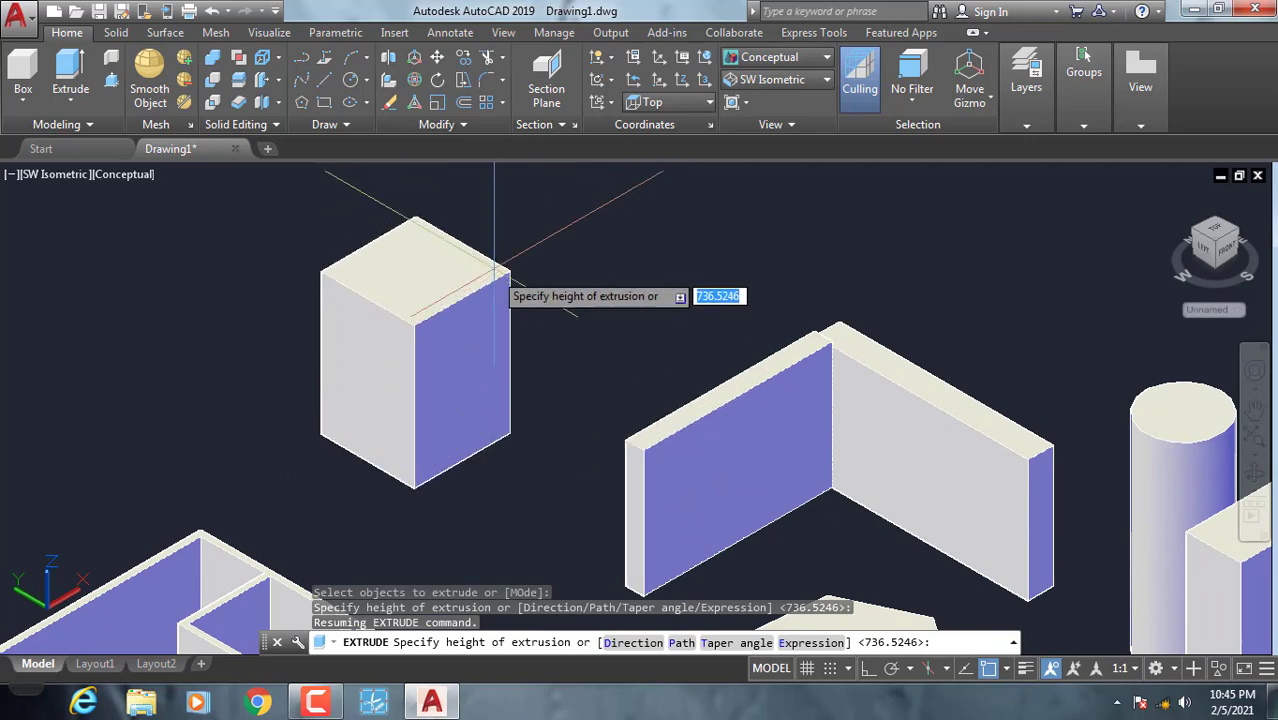
pyautogui.scroll(-2, 494, 250)
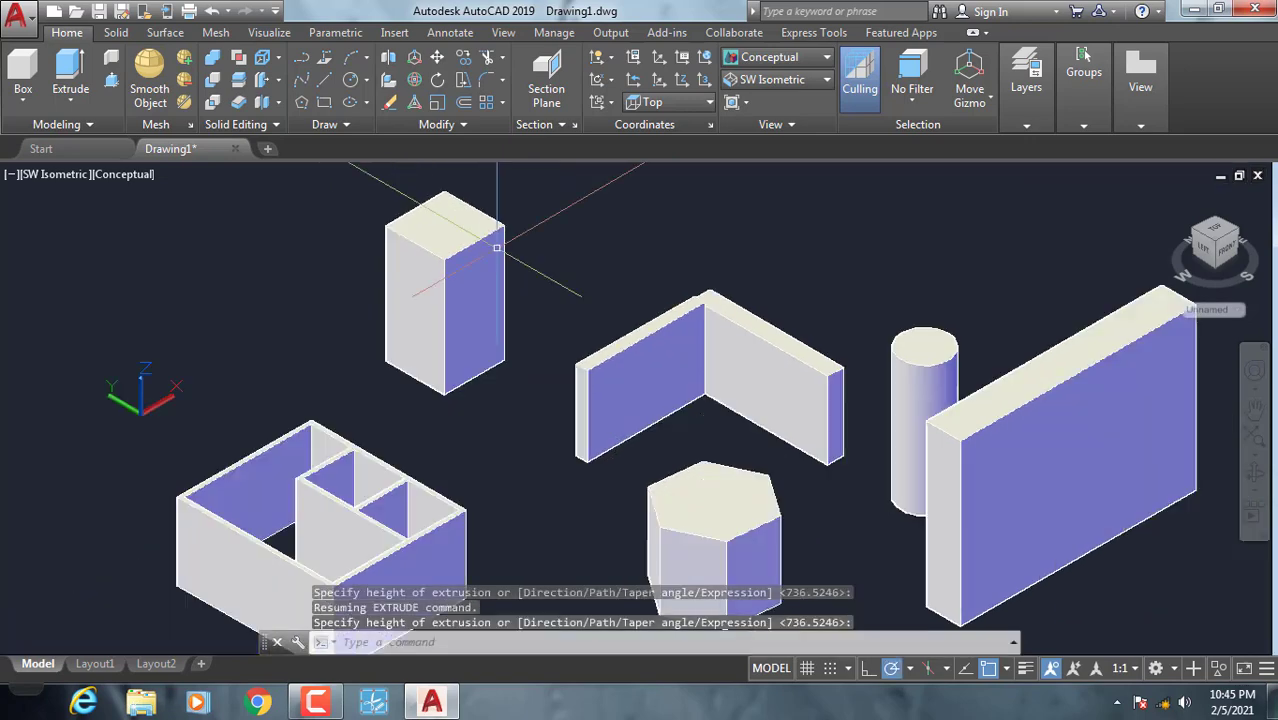
pyautogui.scroll(-2, 494, 250)
pyautogui.click(499, 251)
pyautogui.moveTo(596, 297); pyautogui.dragTo(552, 336, button='middle')
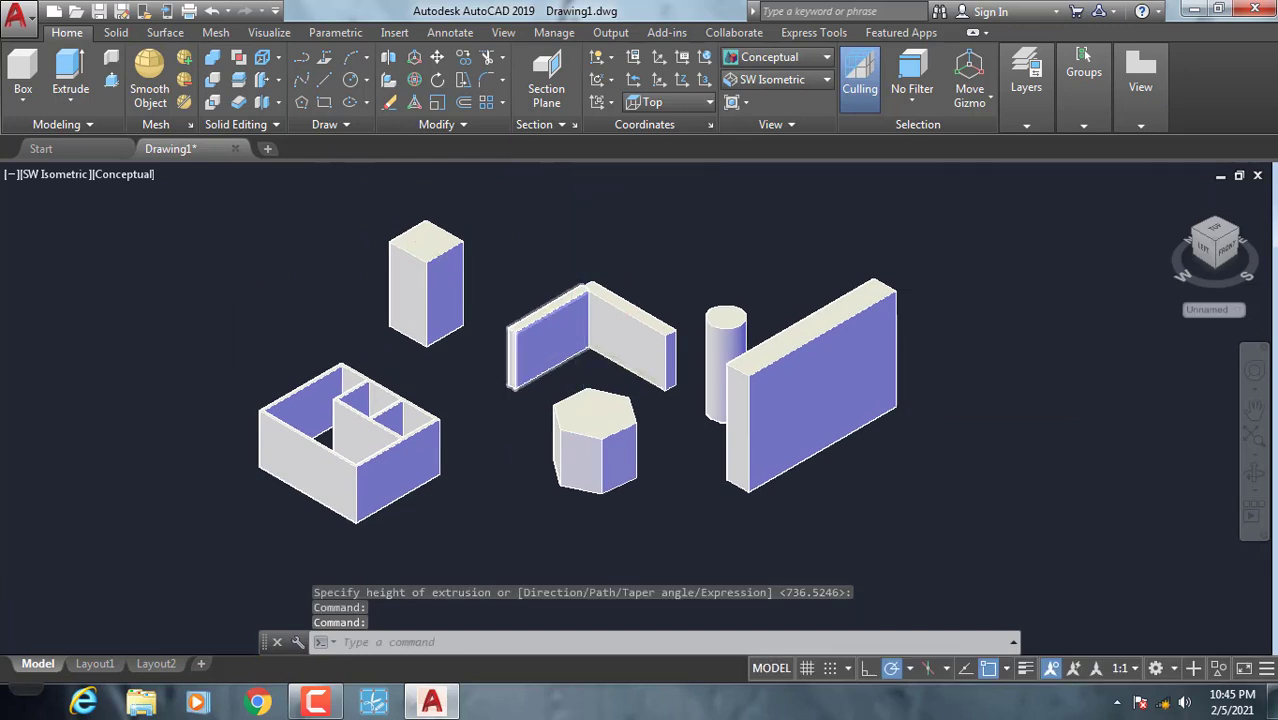
pyautogui.scroll(2, 552, 336)
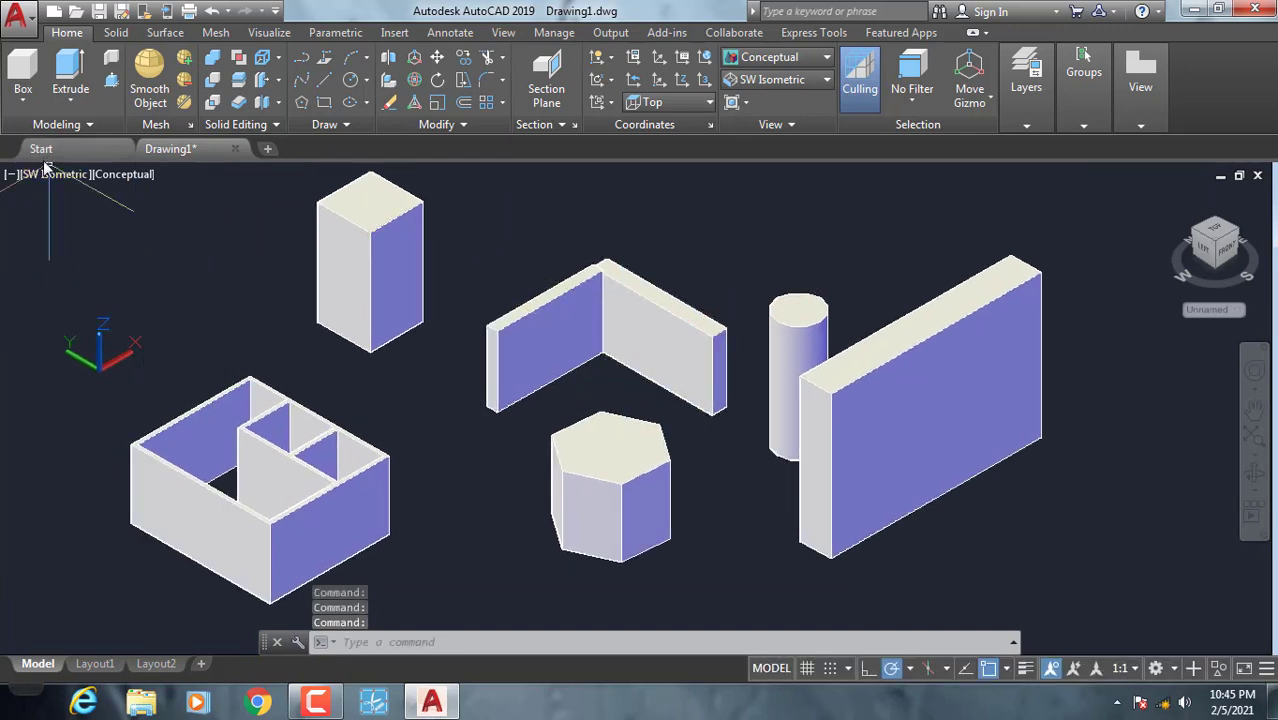
pyautogui.click(1256, 480)
pyautogui.moveTo(819, 491)
pyautogui.mouseDown()
pyautogui.moveTo(655, 411)
pyautogui.moveTo(533, 377)
pyautogui.moveTo(499, 342)
pyautogui.moveTo(605, 294)
pyautogui.moveTo(798, 497)
pyautogui.moveTo(599, 434)
pyautogui.moveTo(448, 446)
pyautogui.moveTo(479, 420)
pyautogui.moveTo(591, 418)
pyautogui.moveTo(594, 395)
pyautogui.moveTo(536, 445)
pyautogui.moveTo(465, 405)
pyautogui.moveTo(588, 379)
pyautogui.moveTo(656, 485)
pyautogui.moveTo(422, 448)
pyautogui.moveTo(593, 385)
pyautogui.moveTo(481, 426)
pyautogui.moveTo(426, 429)
pyautogui.mouseUp()
pyautogui.press('Escape')
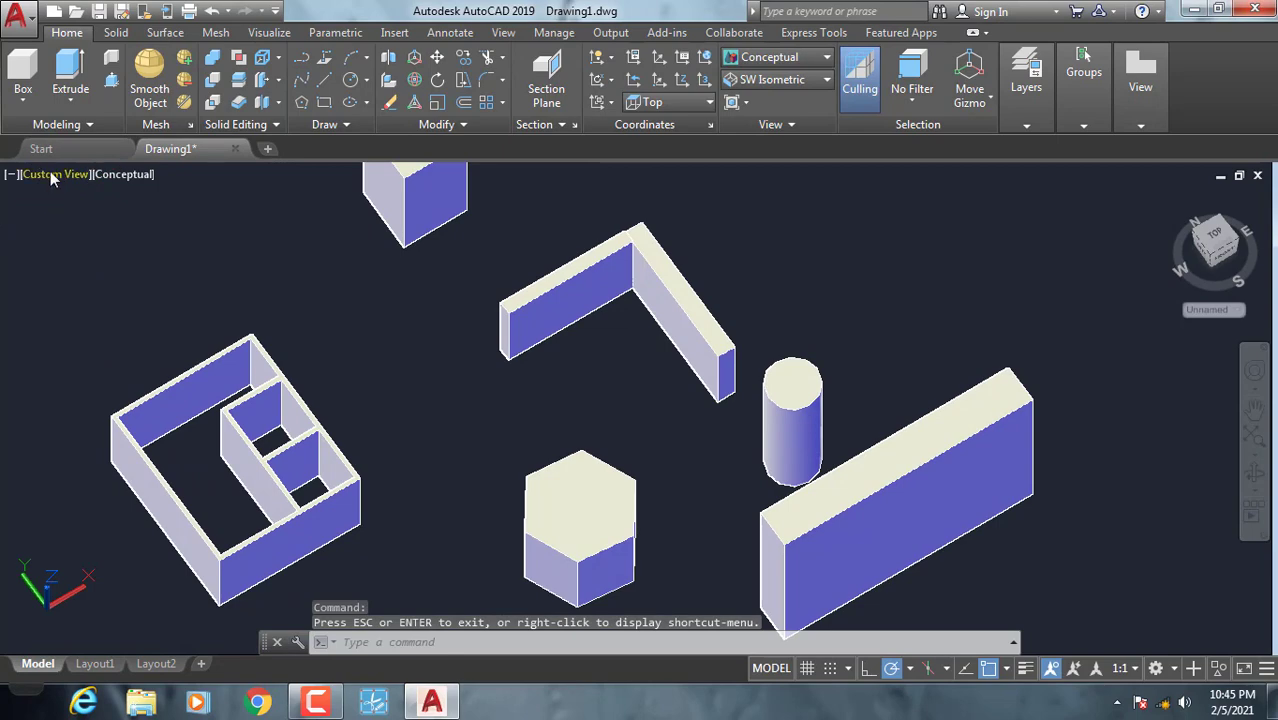
pyautogui.click(52, 175)
pyautogui.click(114, 347)
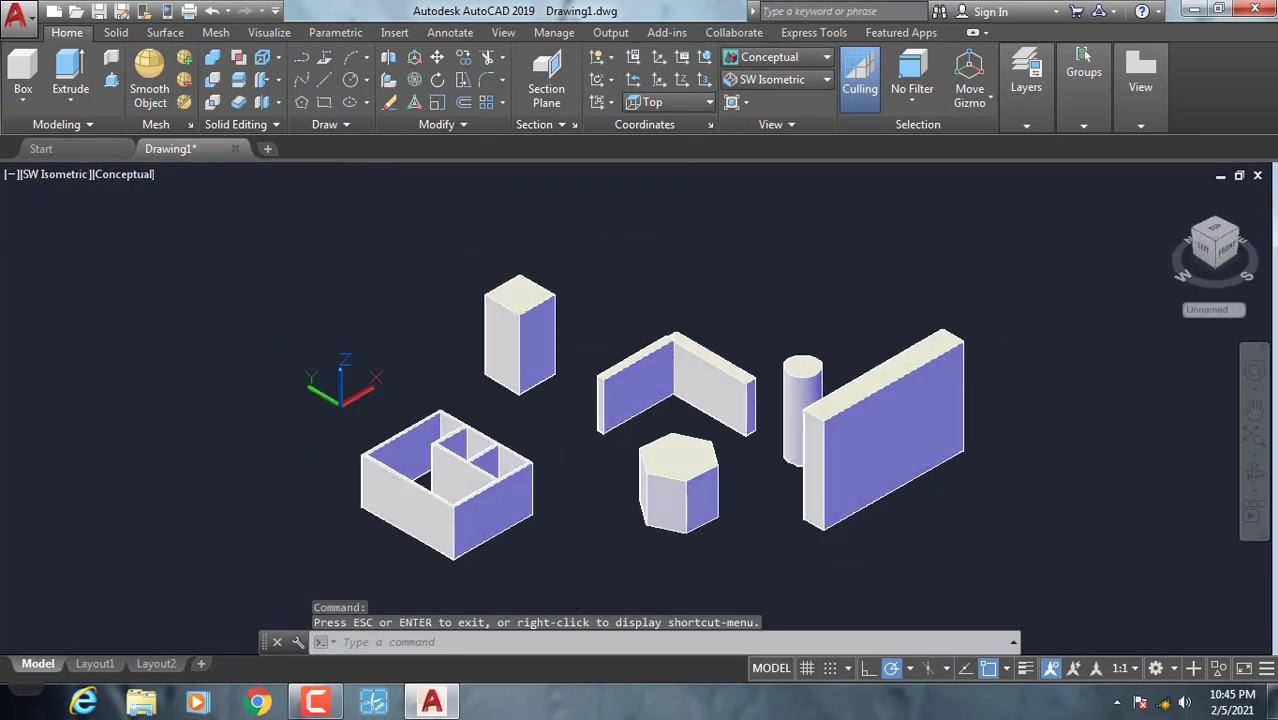
pyautogui.click(50, 174)
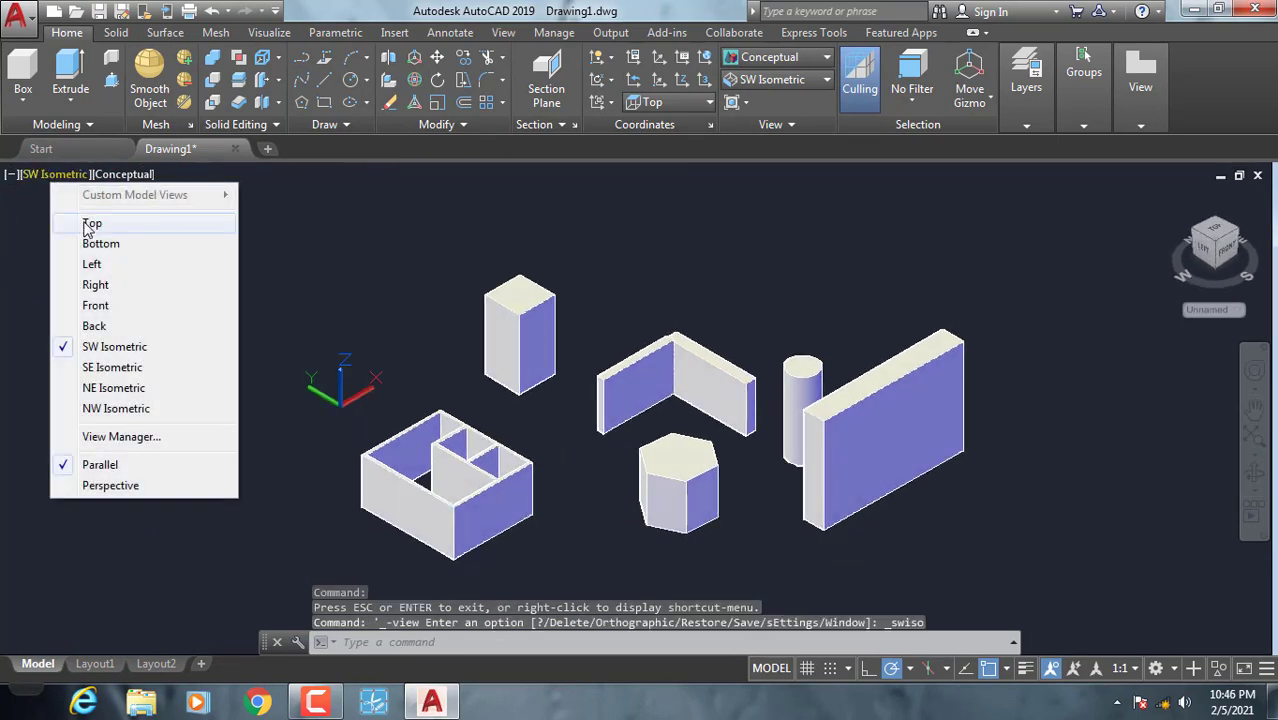
pyautogui.click(83, 221)
pyautogui.click(40, 177)
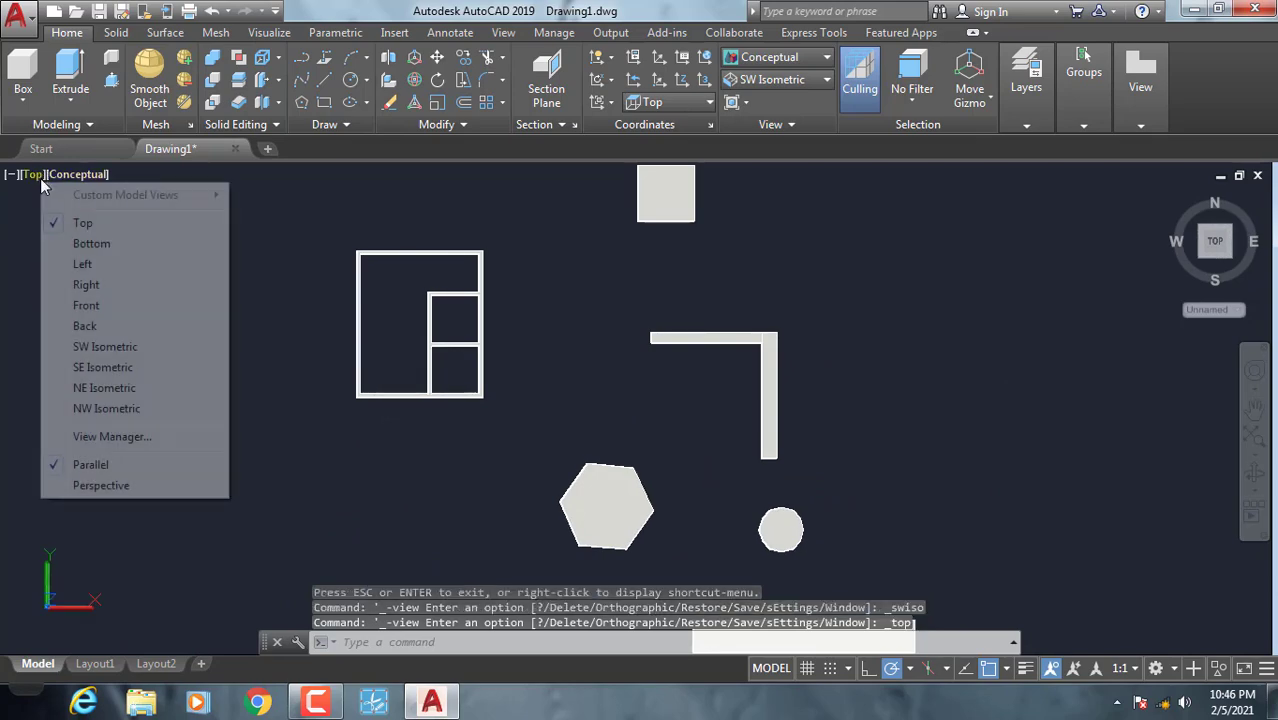
pyautogui.click(117, 350)
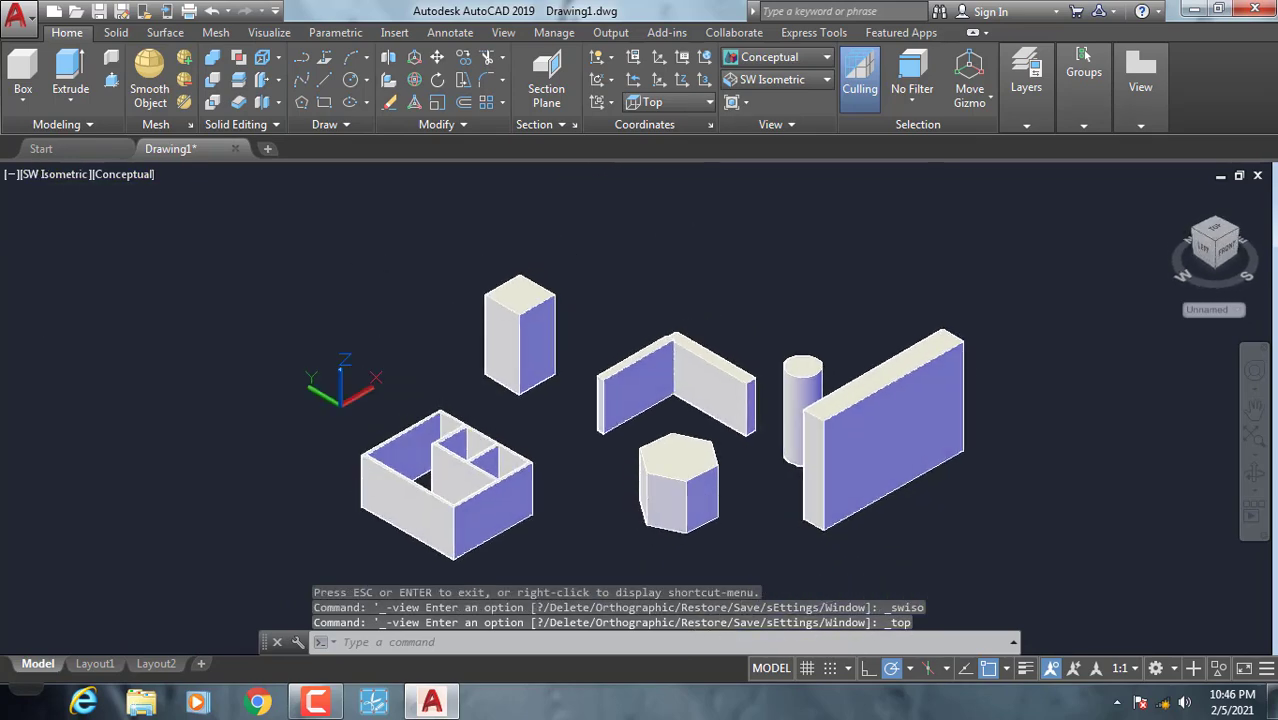
# - Orbit the scene away from southwest isometric to a slightly rotated custom angle
pyautogui.click(1252, 480)
pyautogui.moveTo(733, 485)
pyautogui.mouseDown()
pyautogui.moveTo(633, 408)
pyautogui.moveTo(733, 462)
pyautogui.moveTo(709, 324)
pyautogui.moveTo(588, 349)
pyautogui.moveTo(640, 300)
pyautogui.moveTo(502, 277)
pyautogui.moveTo(583, 328)
pyautogui.mouseUp()
pyautogui.moveTo(664, 394)
pyautogui.keyDown('shift'); pyautogui.mouseDown(button='middle')
pyautogui.moveTo(491, 353)
pyautogui.moveTo(722, 384)
pyautogui.moveTo(660, 402)
pyautogui.moveTo(588, 374)
pyautogui.moveTo(600, 352)
pyautogui.mouseUp(button='middle'); pyautogui.keyUp('shift')
pyautogui.scroll(2, 585, 392)
pyautogui.scroll(2, 580, 388)
pyautogui.scroll(-3, 592, 372)
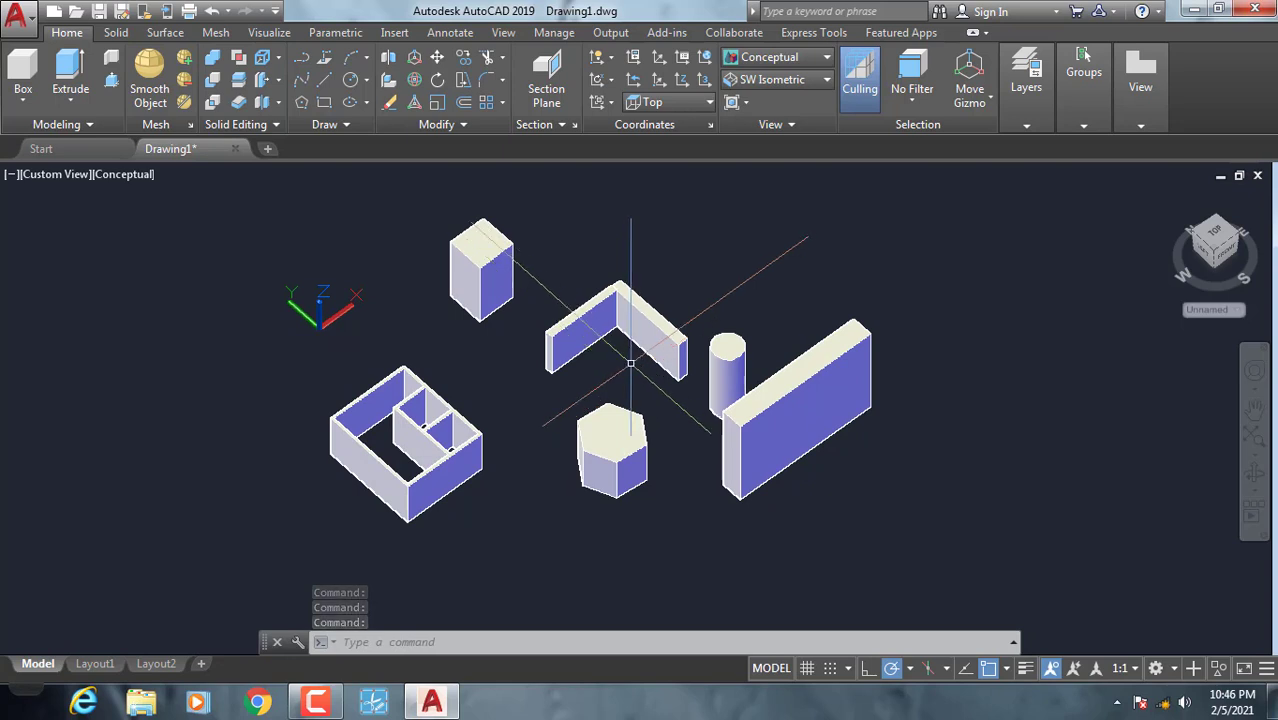
pyautogui.scroll(2, 625, 381)
# - Pan and zoom to frame all six solids in the view
pyautogui.moveTo(624, 382)
pyautogui.mouseDown(button='middle')
pyautogui.moveTo(618, 396)
pyautogui.moveTo(605, 380)
pyautogui.mouseUp(button='middle')
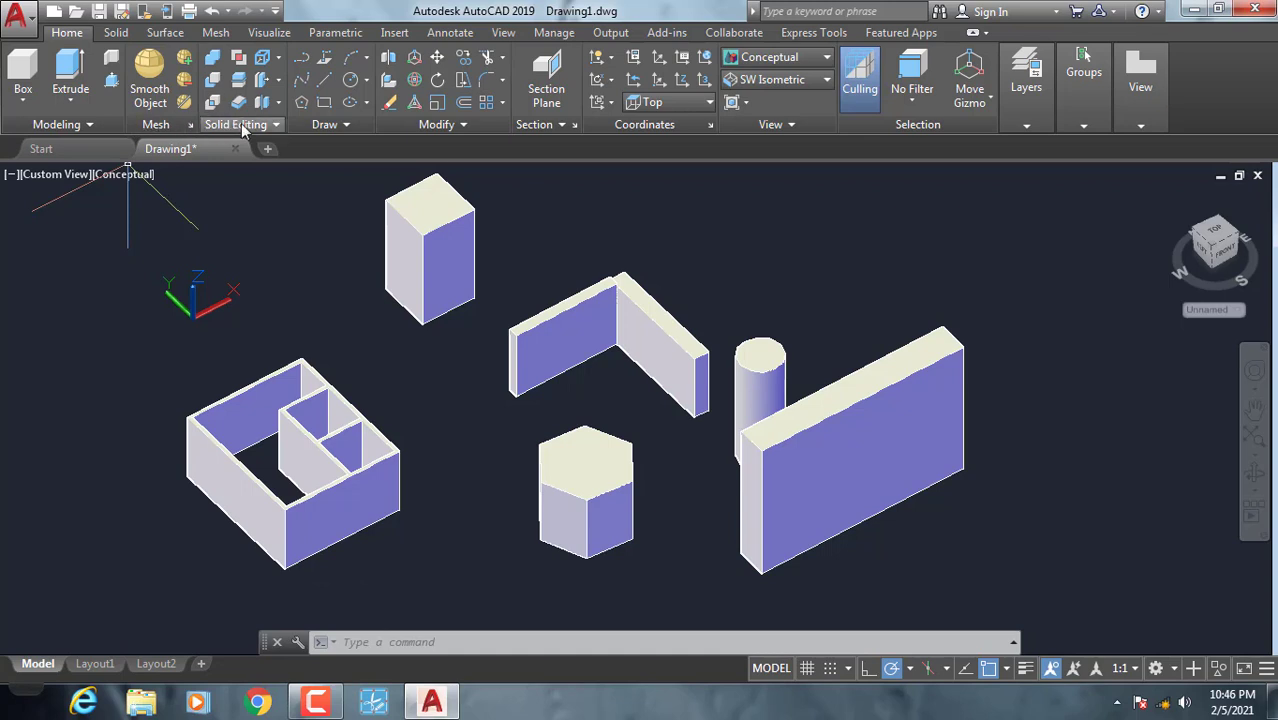
pyautogui.moveTo(350, 315); pyautogui.dragTo(354, 329, button='middle')
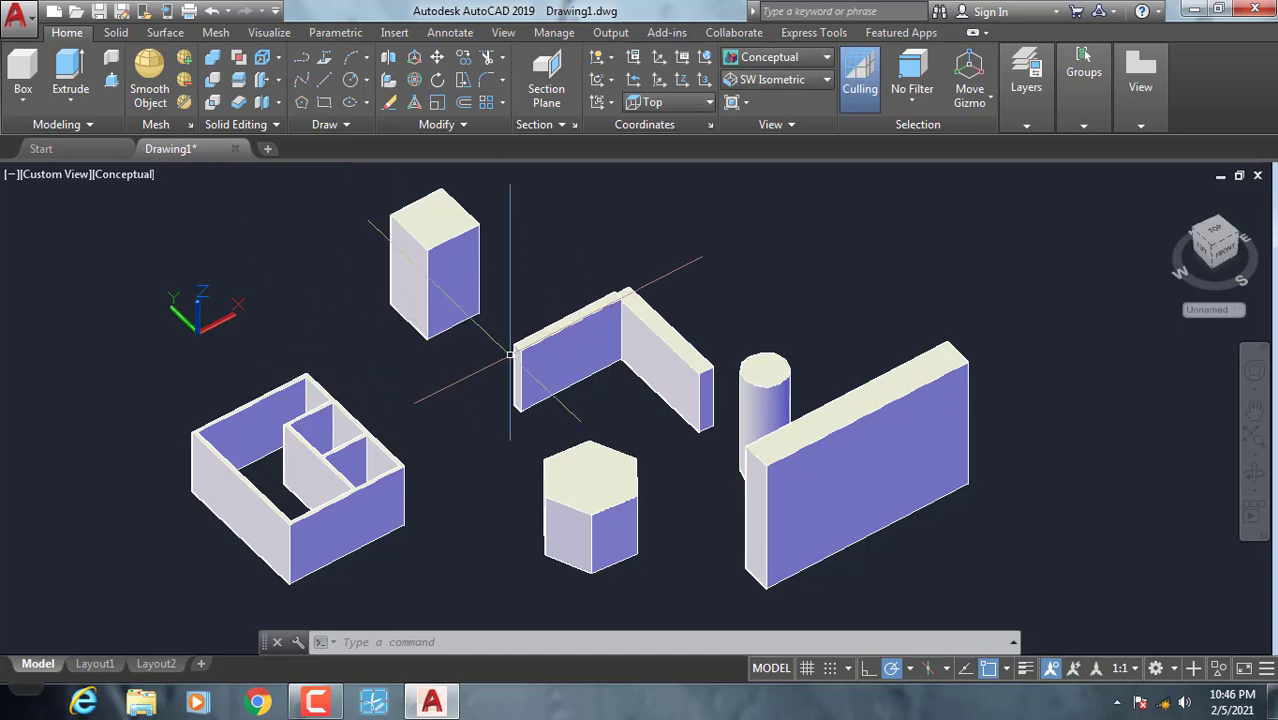
pyautogui.moveTo(524, 350); pyautogui.dragTo(537, 345, button='middle')
pyautogui.moveTo(448, 351)
pyautogui.mouseDown(button='middle')
pyautogui.moveTo(428, 366)
pyautogui.moveTo(468, 370)
pyautogui.mouseUp(button='middle')
pyautogui.scroll(-2, 487, 333)
pyautogui.scroll(2, 487, 333)
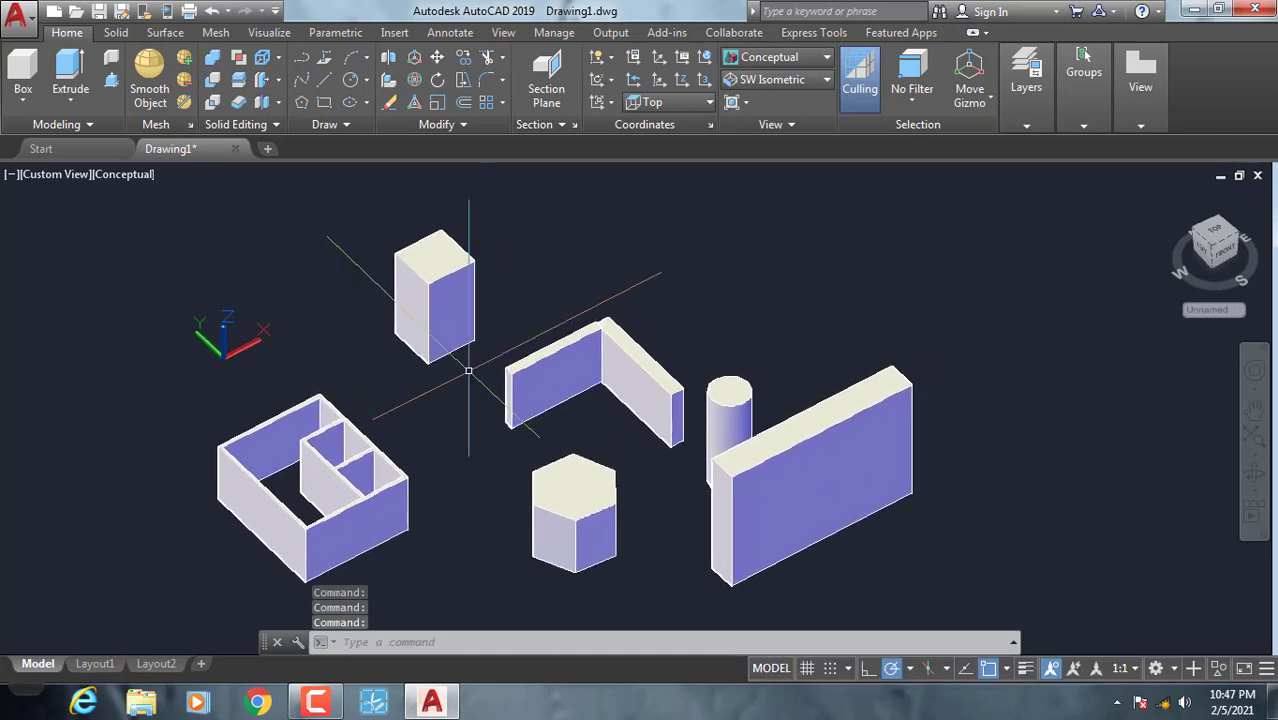